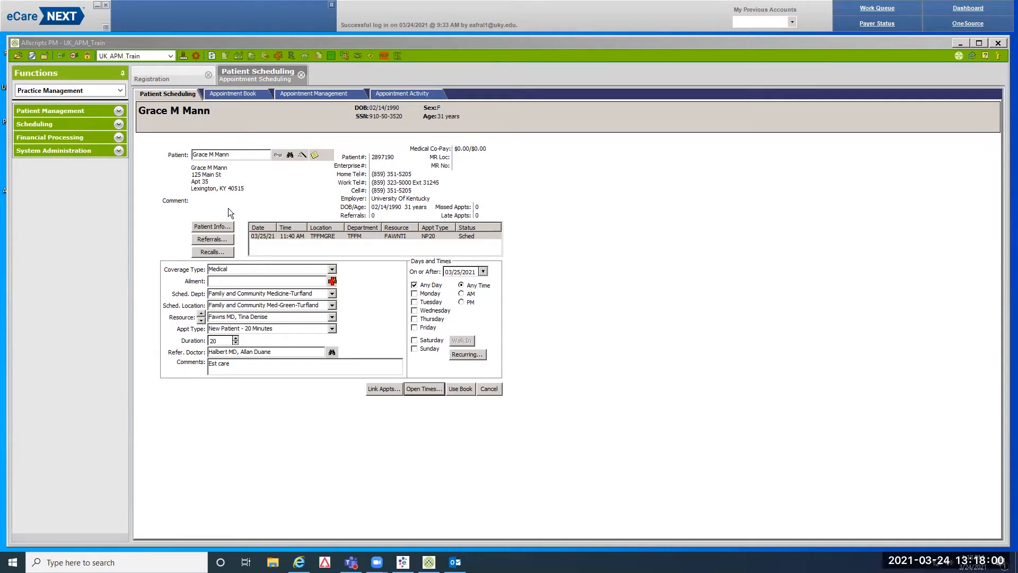
Set the coverage type to Motor Vehicle and bring up the Ailment Information dialog
left_click(332, 270)
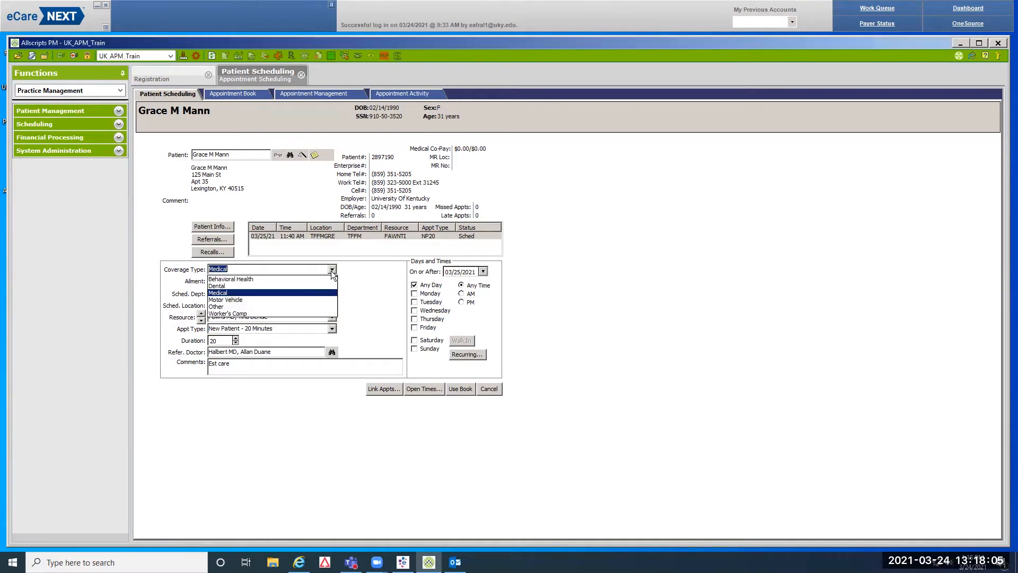
left_click(241, 300)
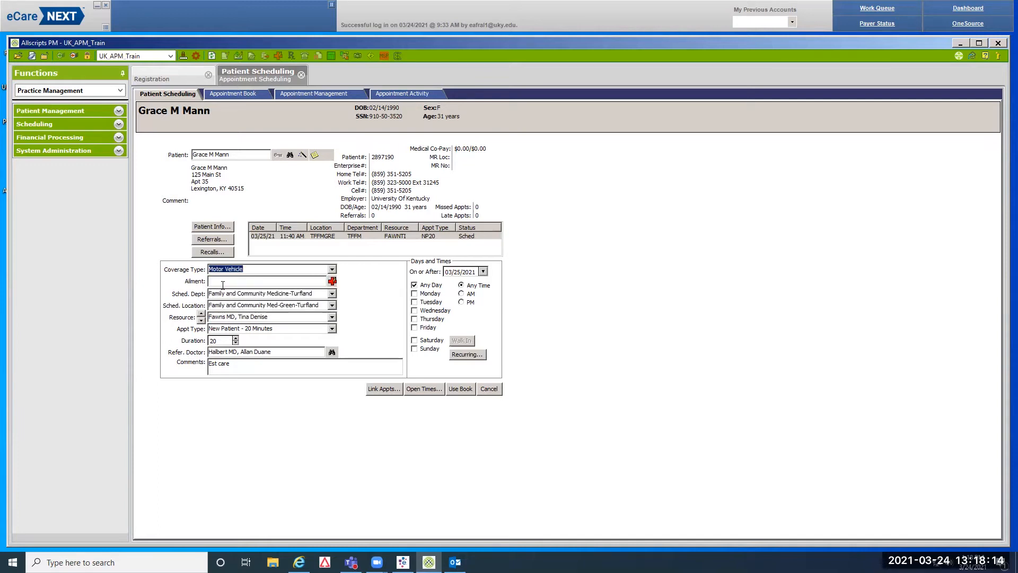
left_click(333, 282)
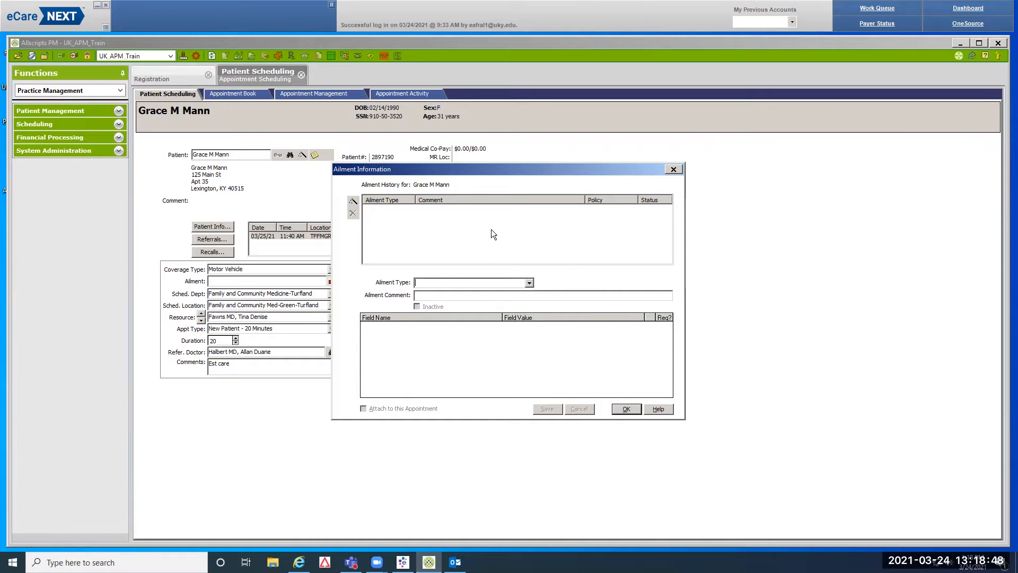
Add a new ailment of type Motor Vehicle Accident and go to its Ailment Comment field
left_click(354, 202)
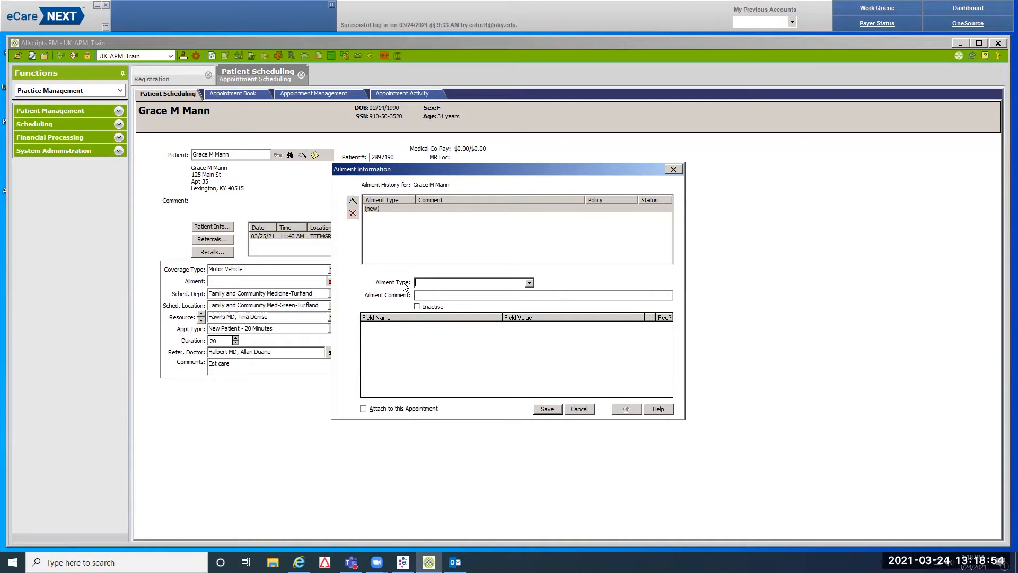
left_click(529, 282)
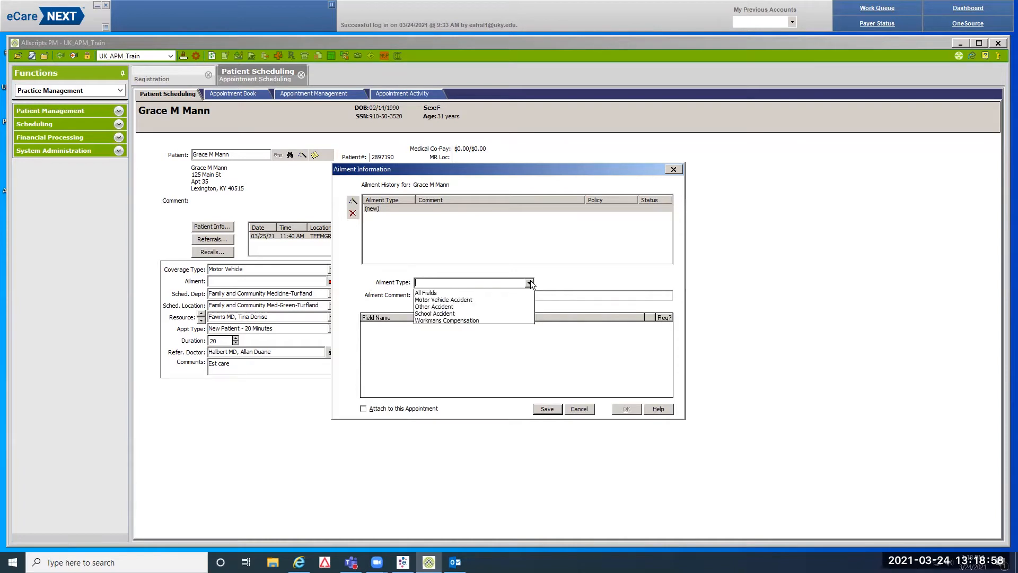
left_click(462, 300)
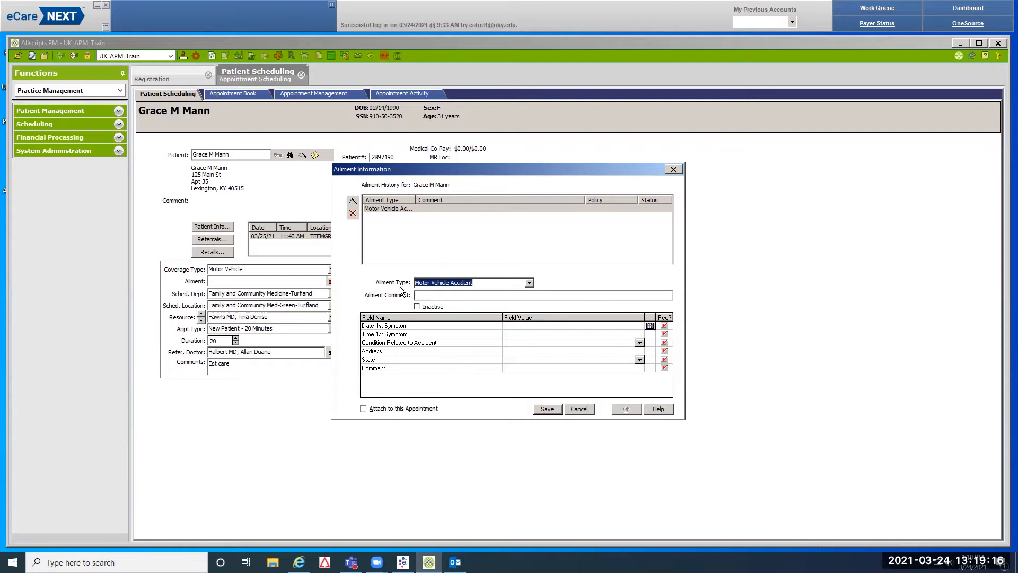
left_click(425, 295)
Enter the ailment comment 'Mar 23 2021 Broken right arm' followed by the reference number
type("Mar ")
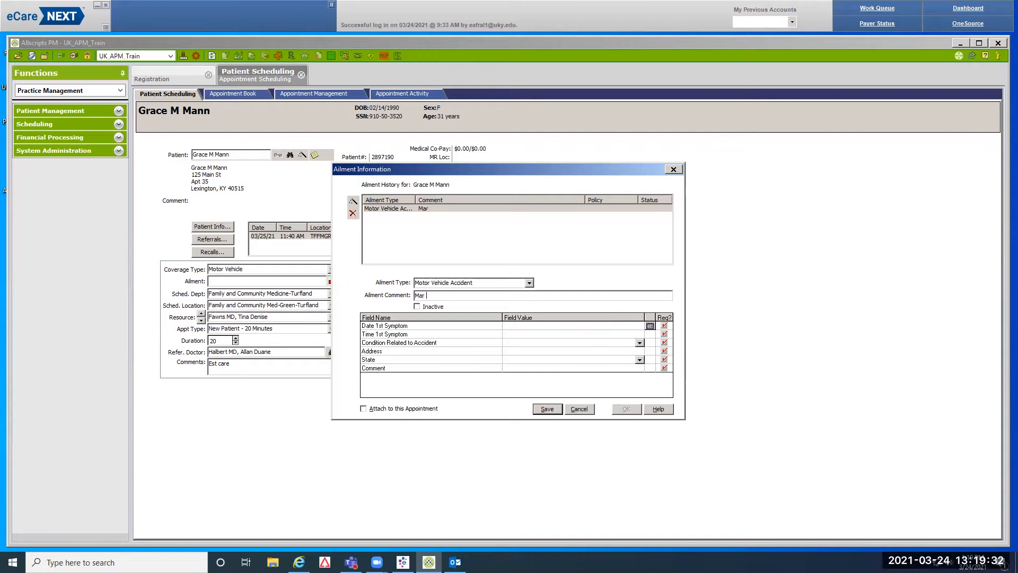
type("23 2")
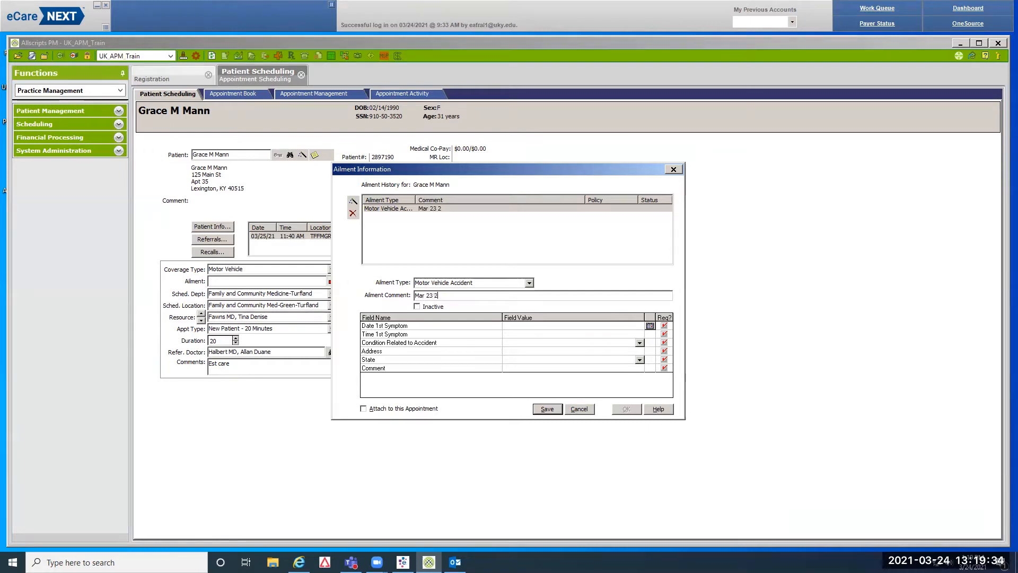
type("021")
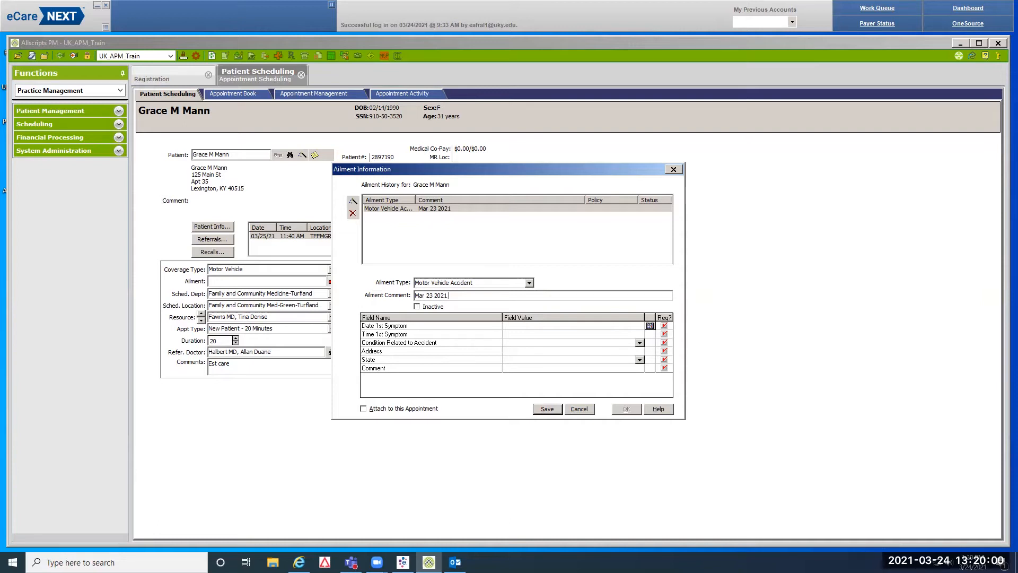
type("Broken right arm")
type("R123456")
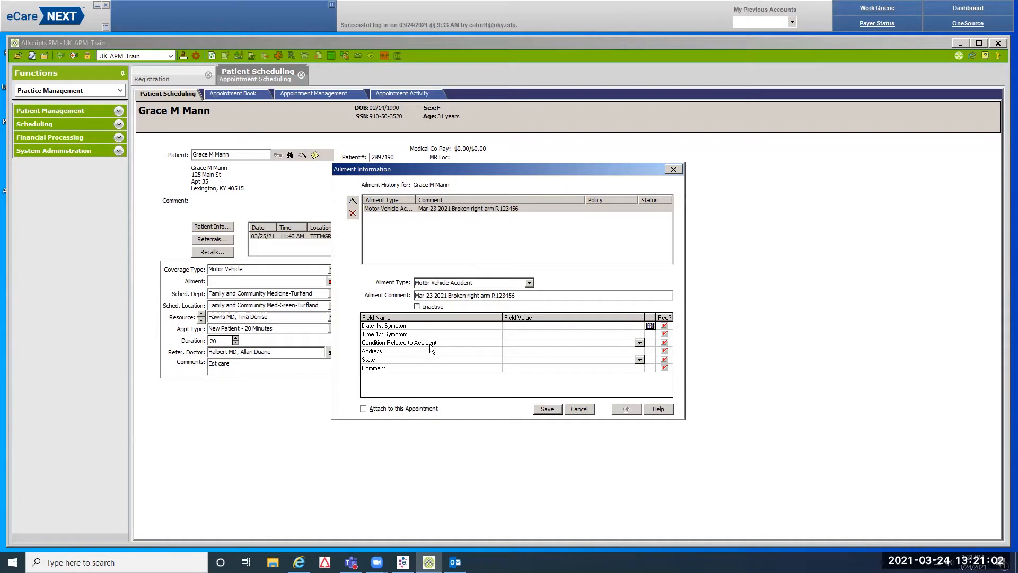
Set the first symptom date to 03/23/2021 and the time to 17:30
left_click(650, 326)
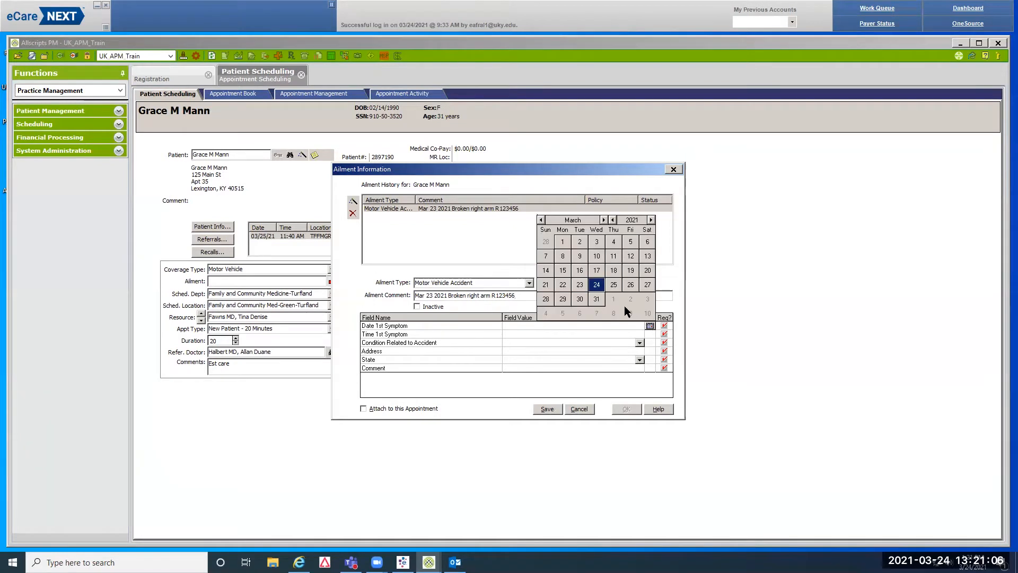
left_click(580, 285)
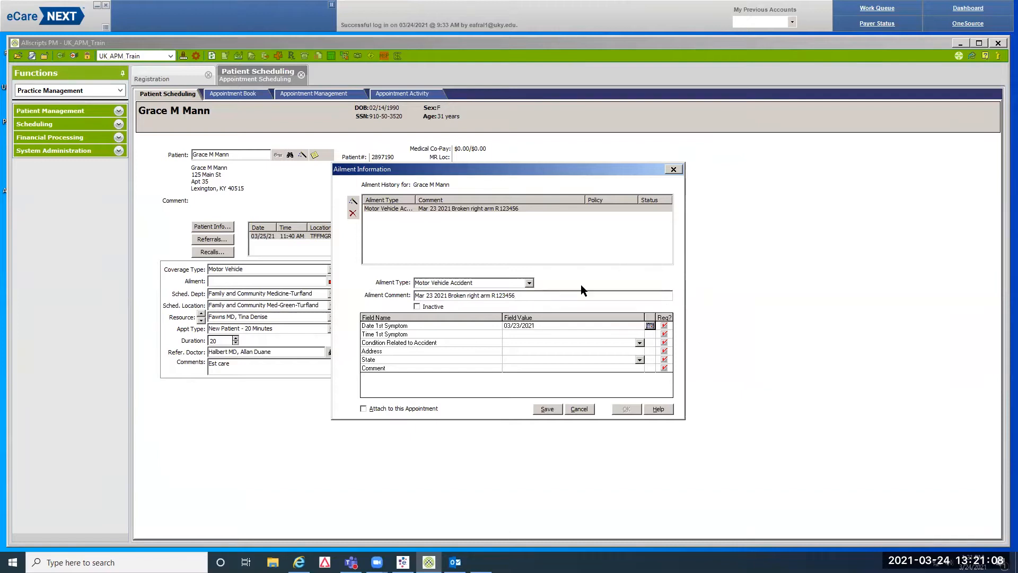
left_click(511, 336)
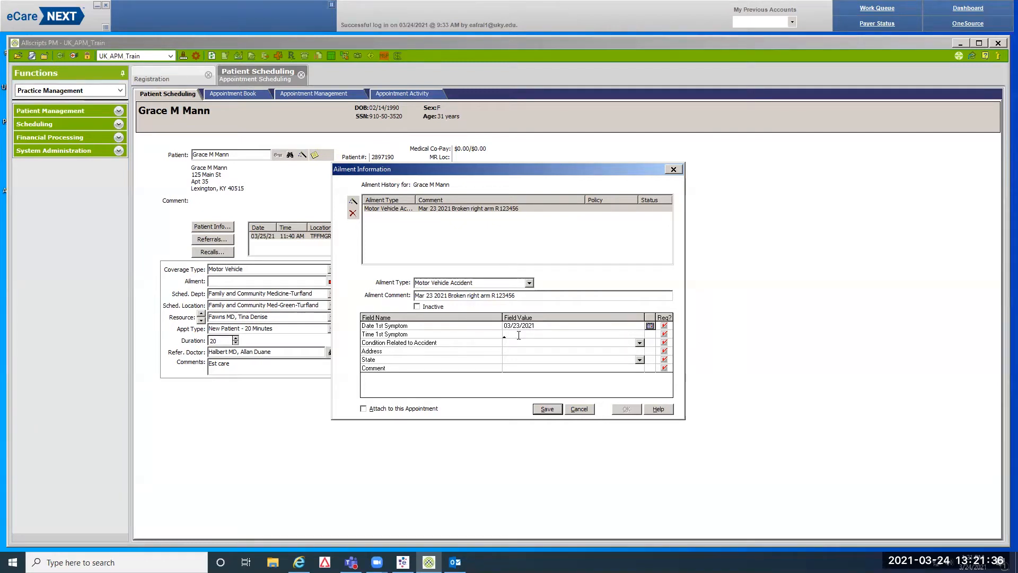
type("17:30")
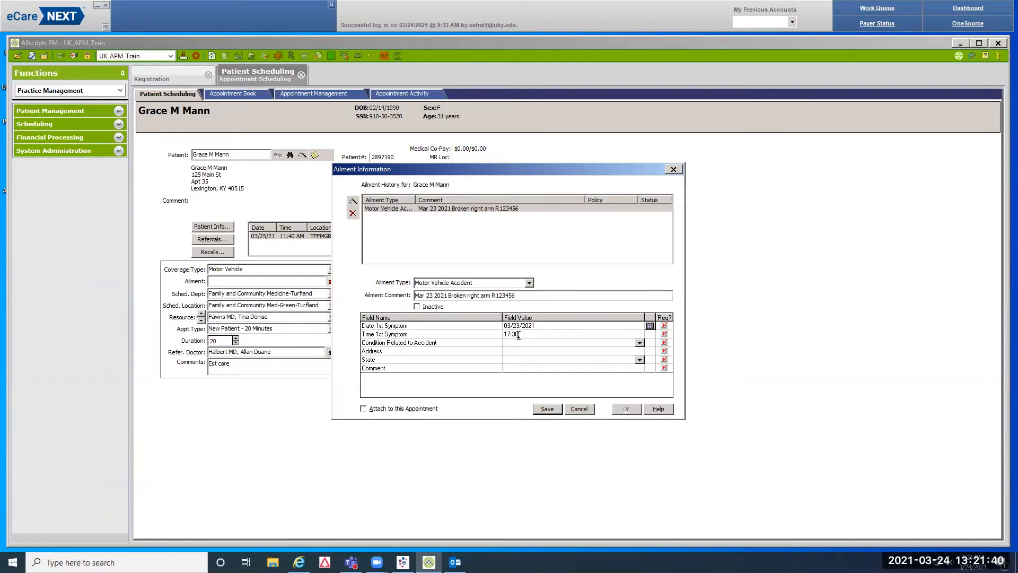
Set Condition Related to Accident to Auto Accident
left_click(639, 344)
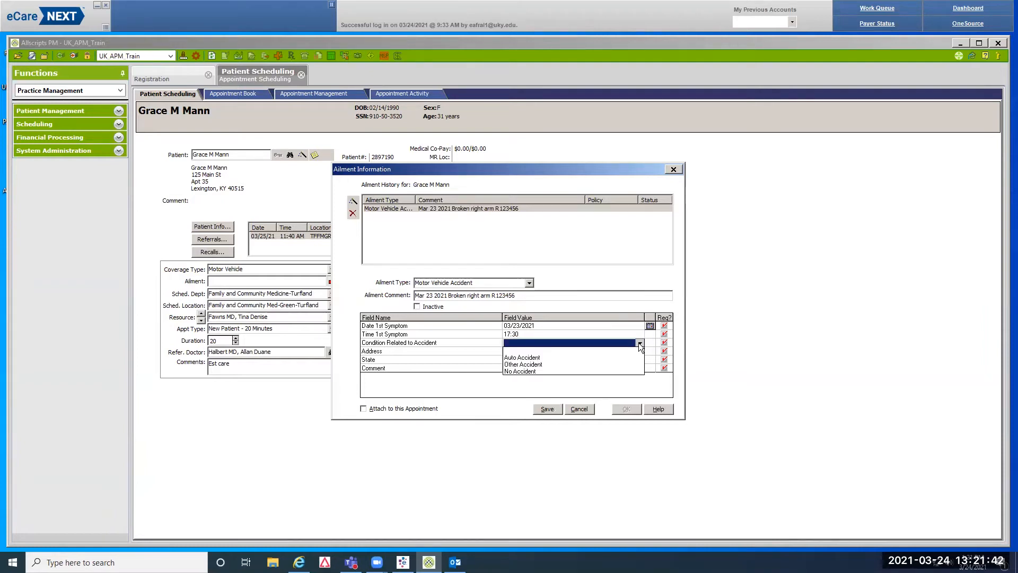
left_click(527, 358)
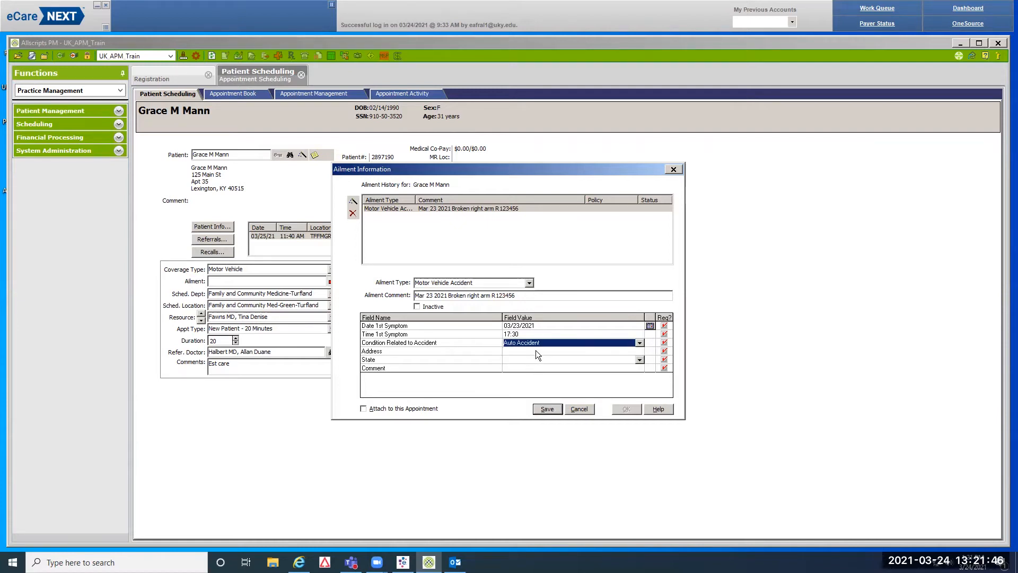
left_click(510, 350)
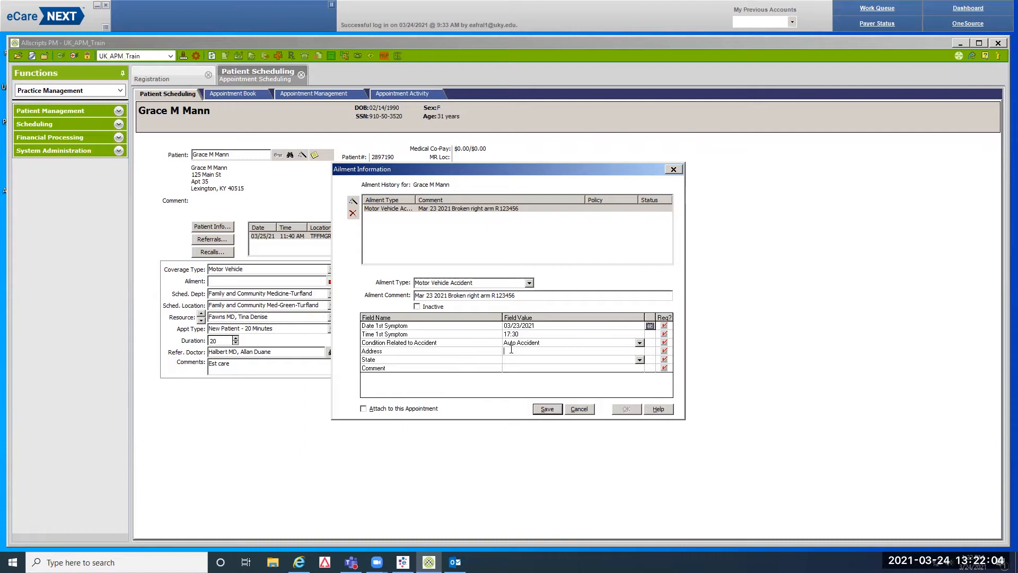
Enter the Lexington accident address, state KY, and comment 'Broken right arm'
type("Rose and Main St Lexington")
key("Tab")
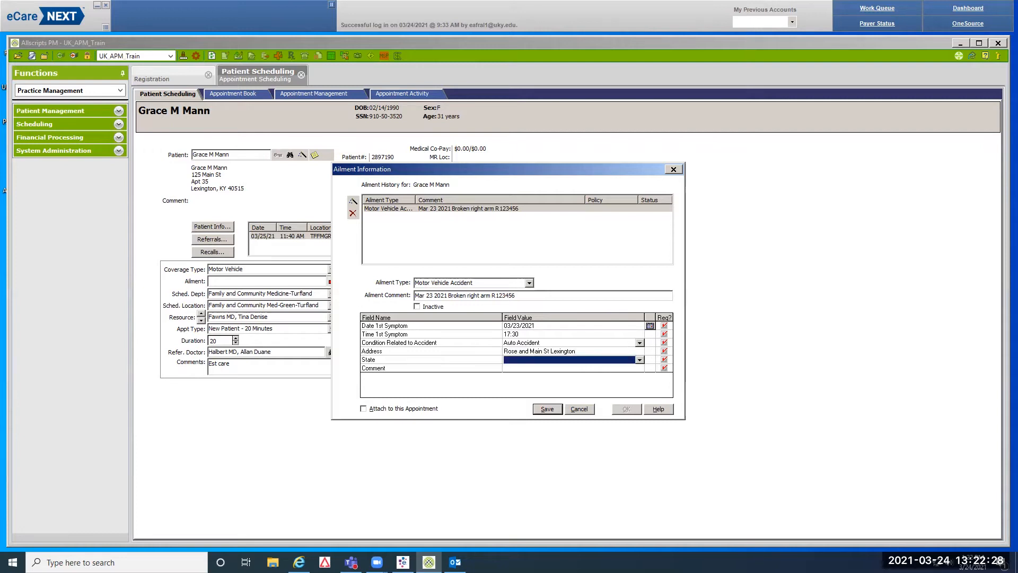
type("KY")
key("Tab")
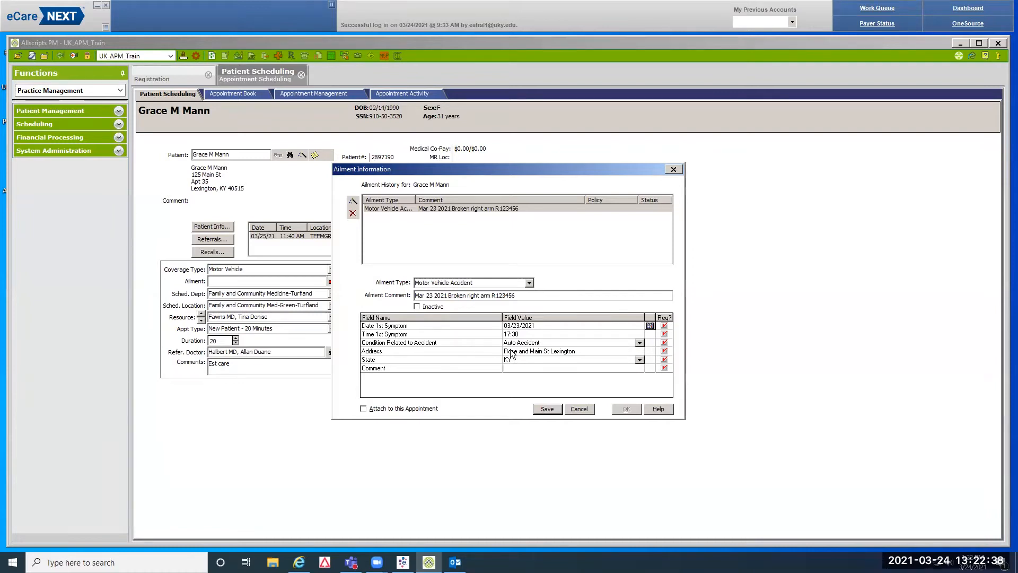
type("Broken right arm")
Attach the ailment to this appointment, save it, and close Ailment Information
left_click(362, 408)
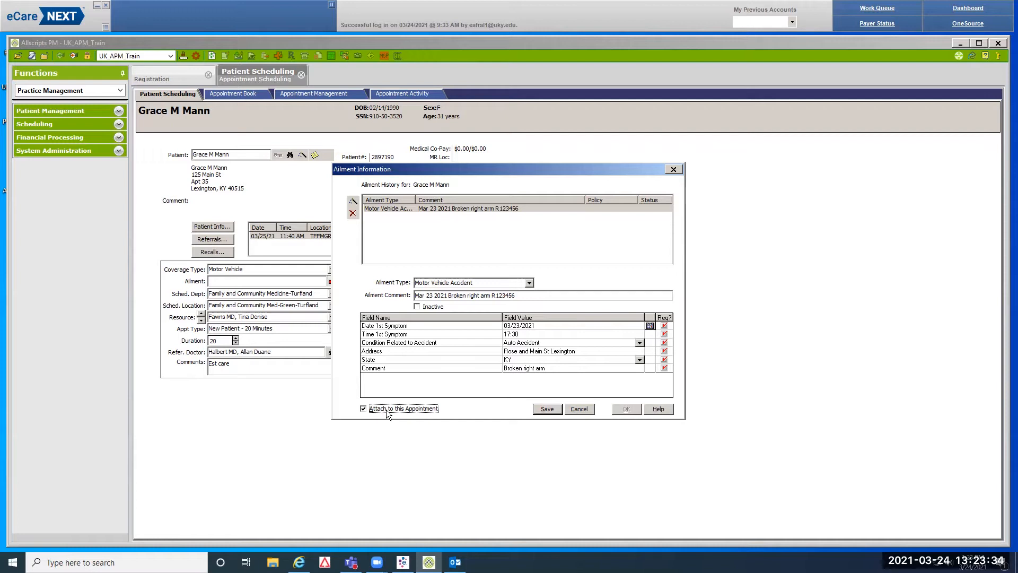
left_click(546, 409)
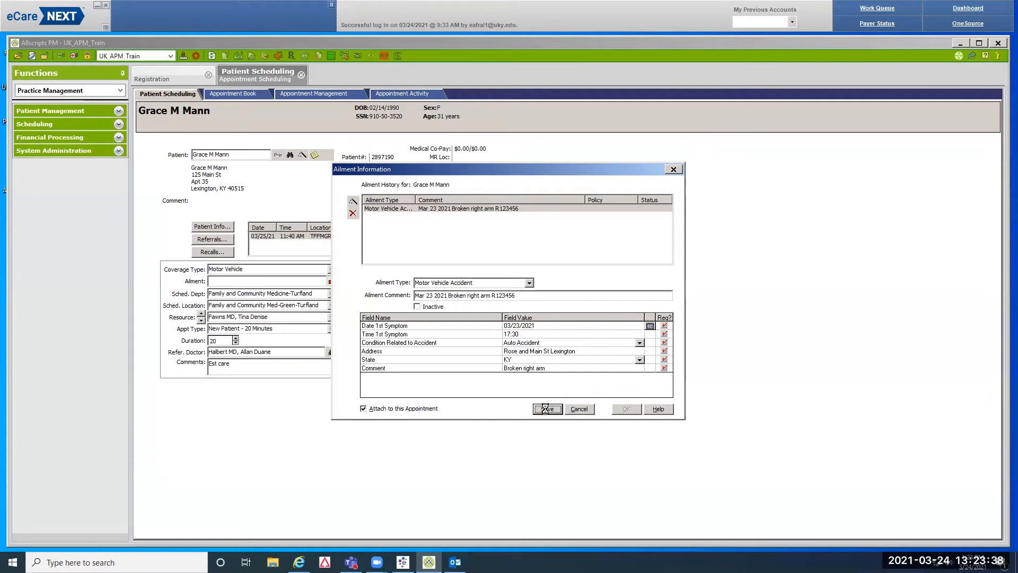
left_click(627, 409)
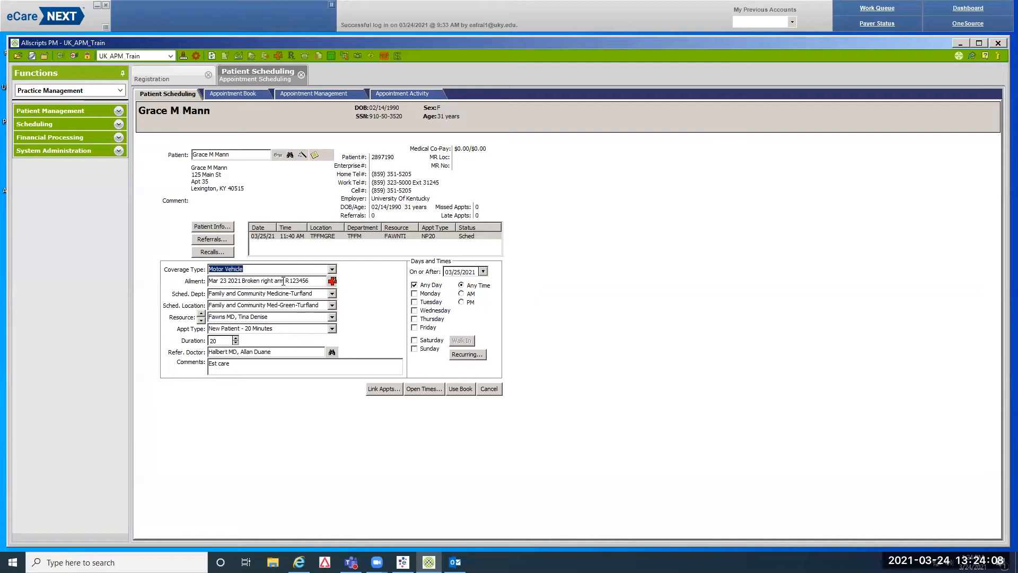
Move past the Motor Vehicle coverage and ailment fields to the scheduling department
key("Tab")
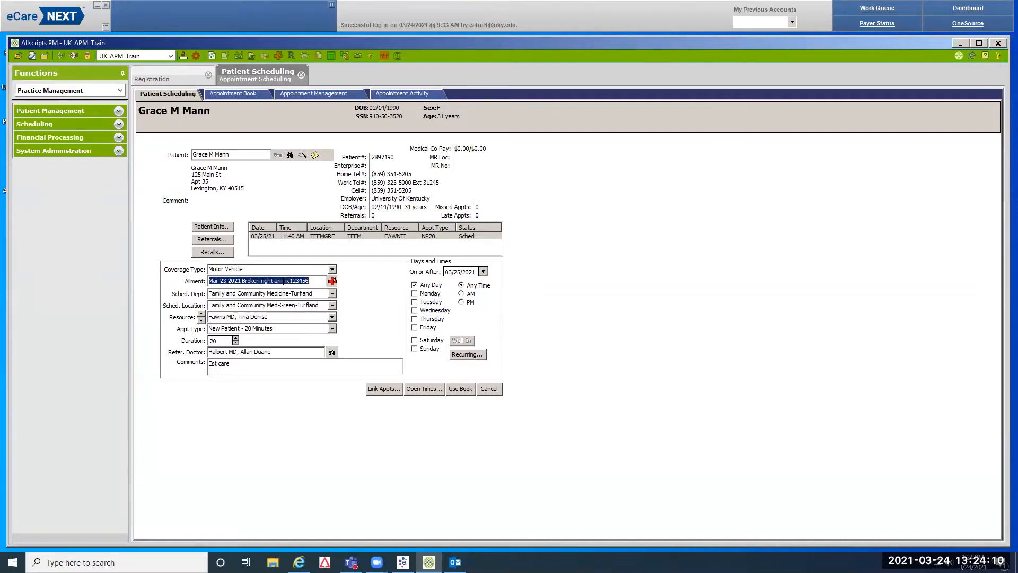
key("Tab")
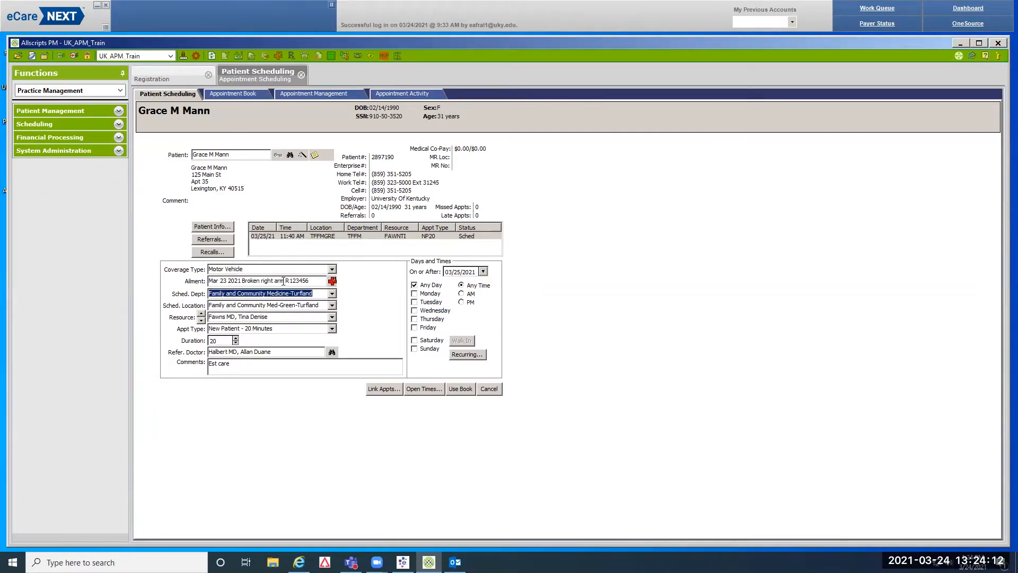
Set Sched. Dept to Orthopaedic Surgery and location to Orthopaedic Surgery - Trauma
type("Orthopaedic Surgery")
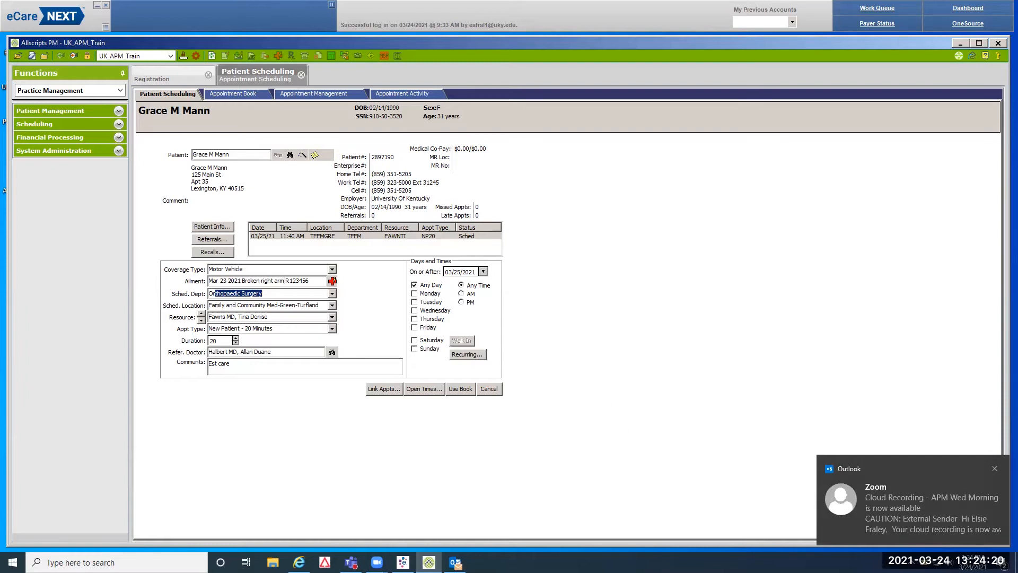
left_click(996, 469)
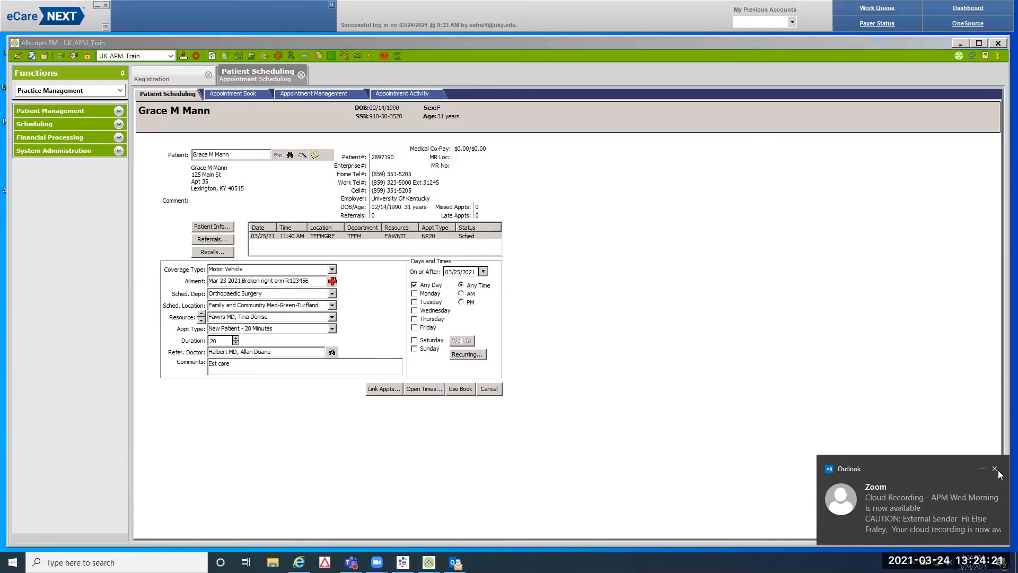
left_click(237, 305)
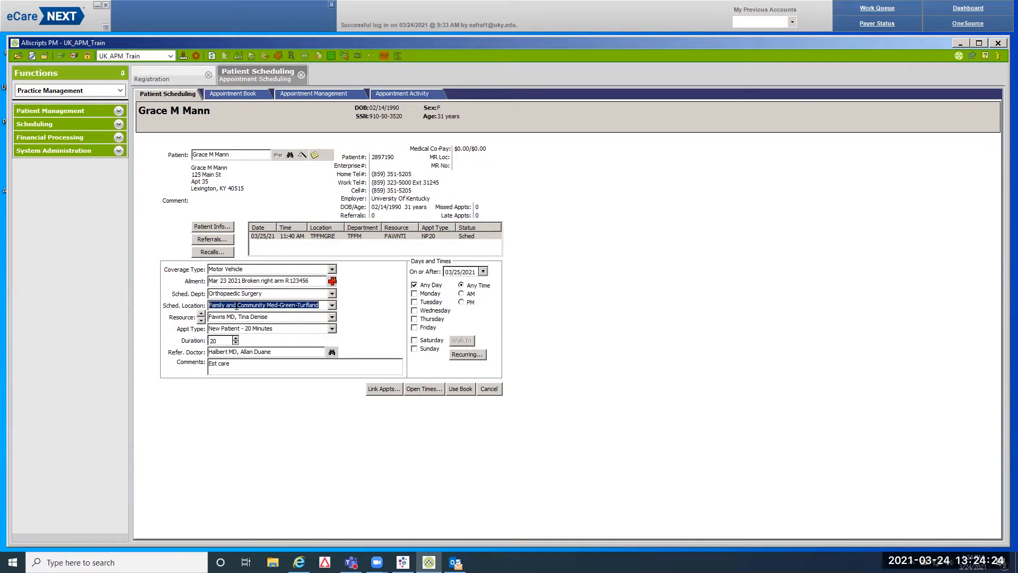
type("Orthopaedic Surgery - Hand")
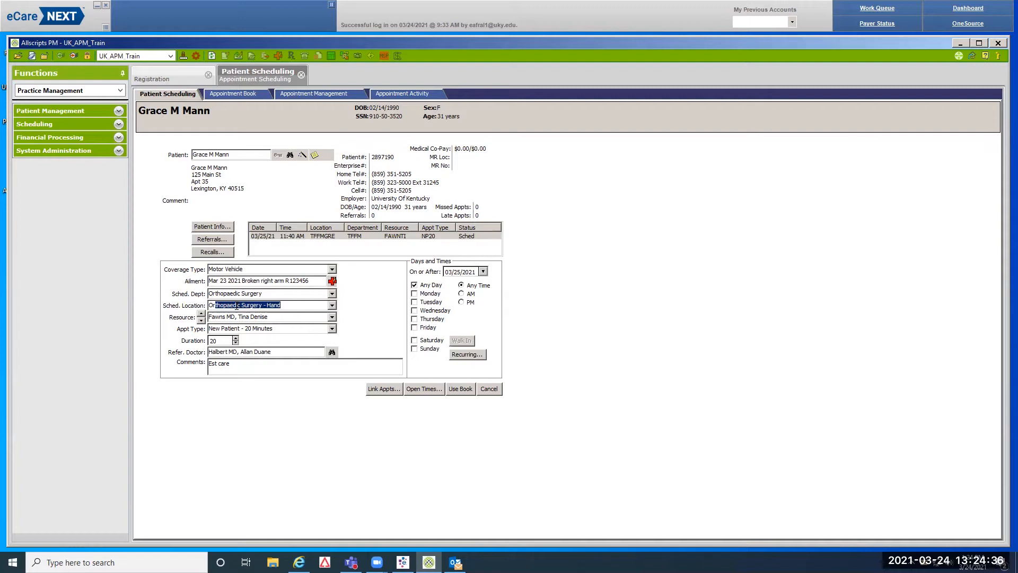
key("Down")
key("Down")
key("Down")
key("Down")
key("Down")
key("Down")
key("Down")
key("Down")
Accept the suggested doctor as resource and set appointment type New Patient - 05 Minutes
key("Tab")
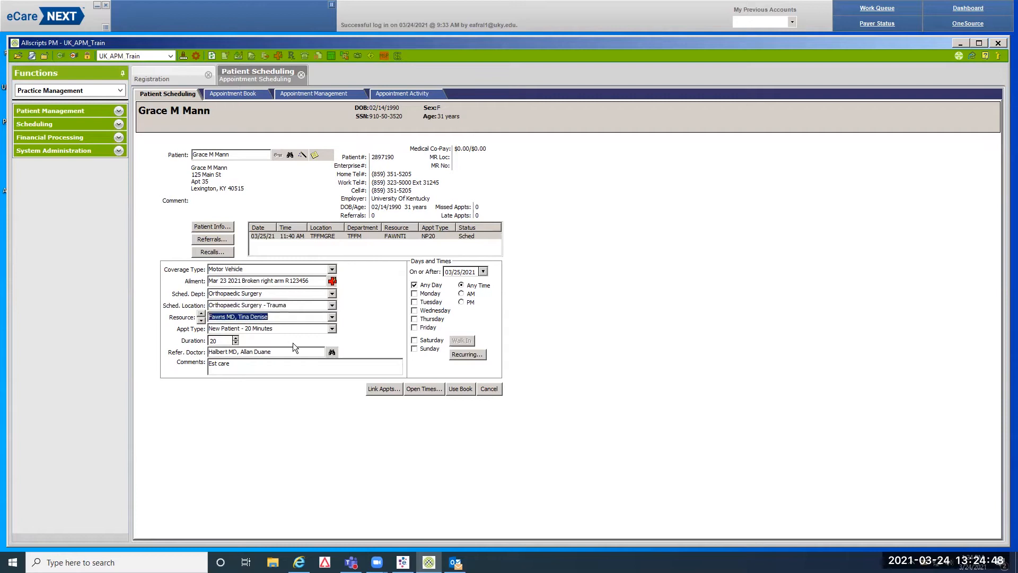
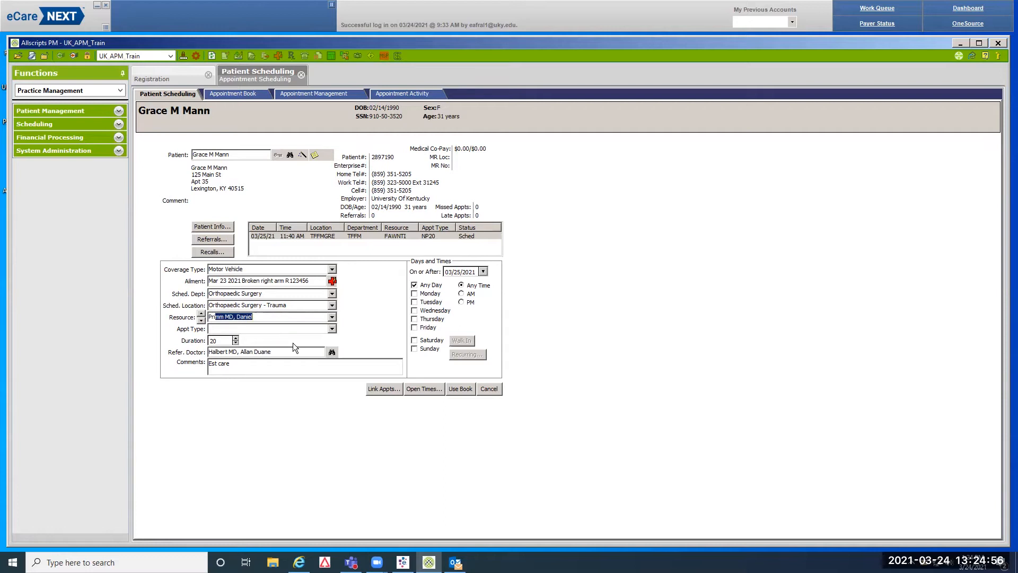
key("Tab")
type("N")
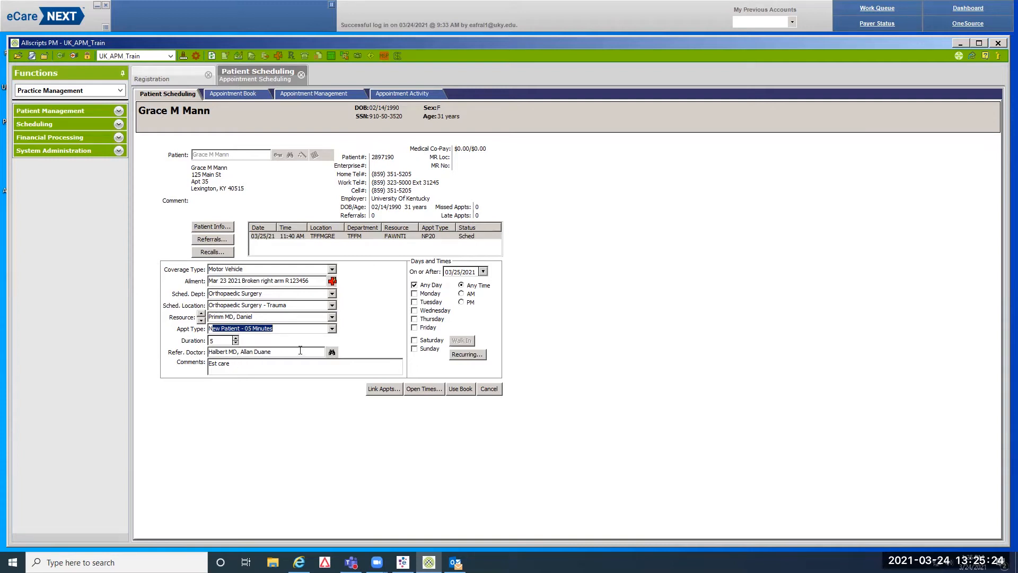
Search the referring doctor lookup and select the UK Emergency Medicine physician in Lexington
left_click(332, 352)
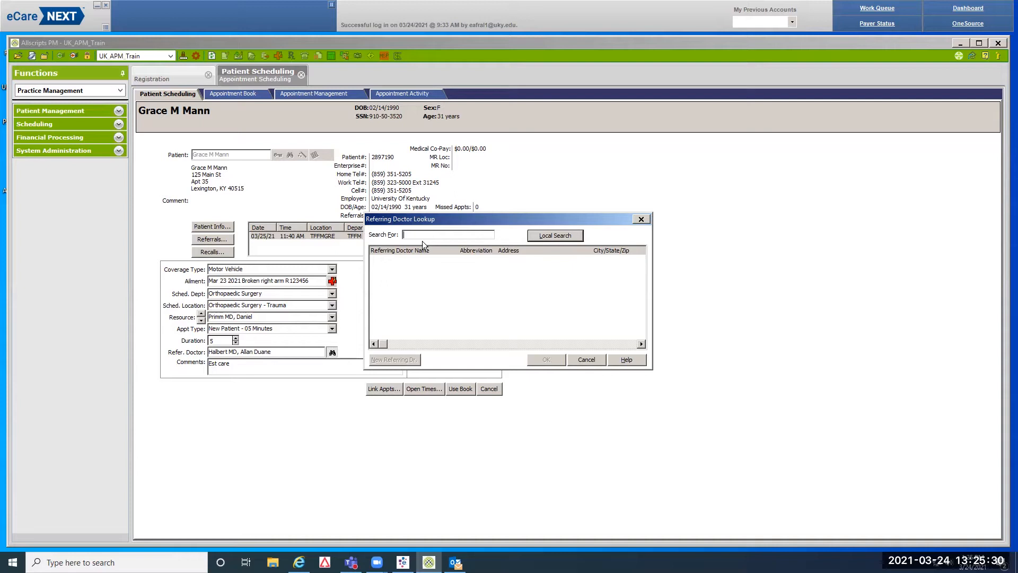
type("umph")
key("Return")
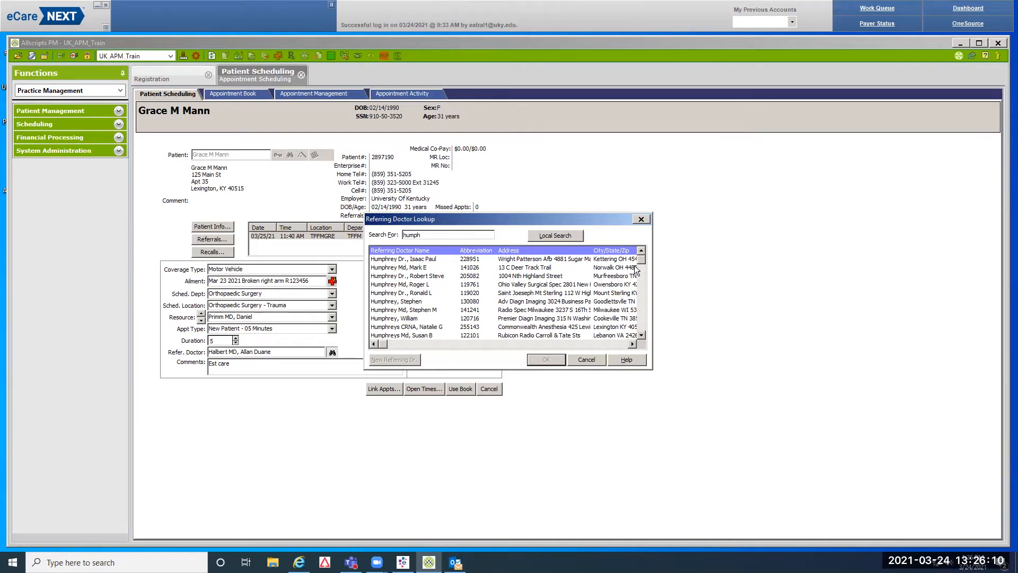
left_click_drag(640, 257, 643, 329)
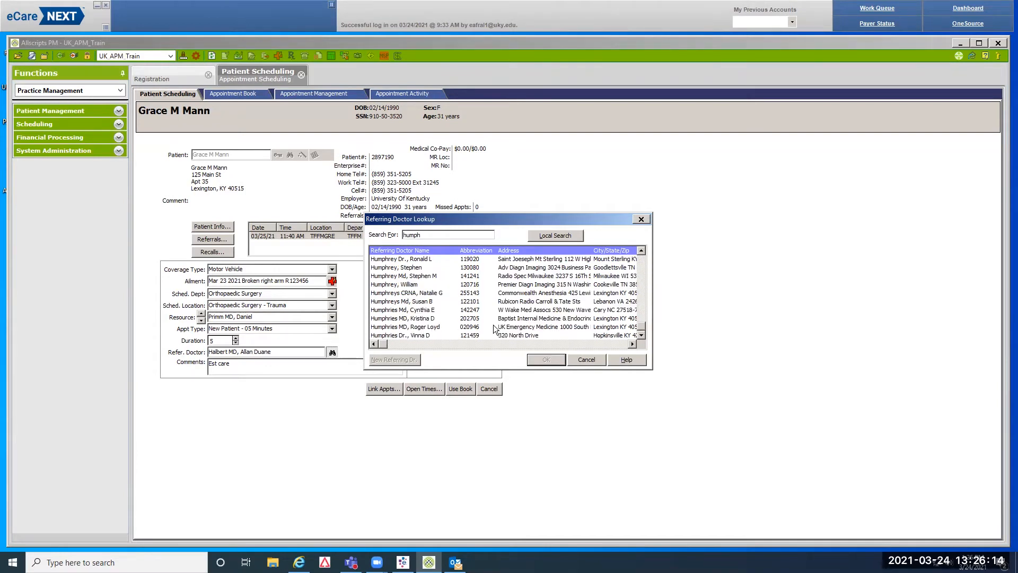
left_click(527, 328)
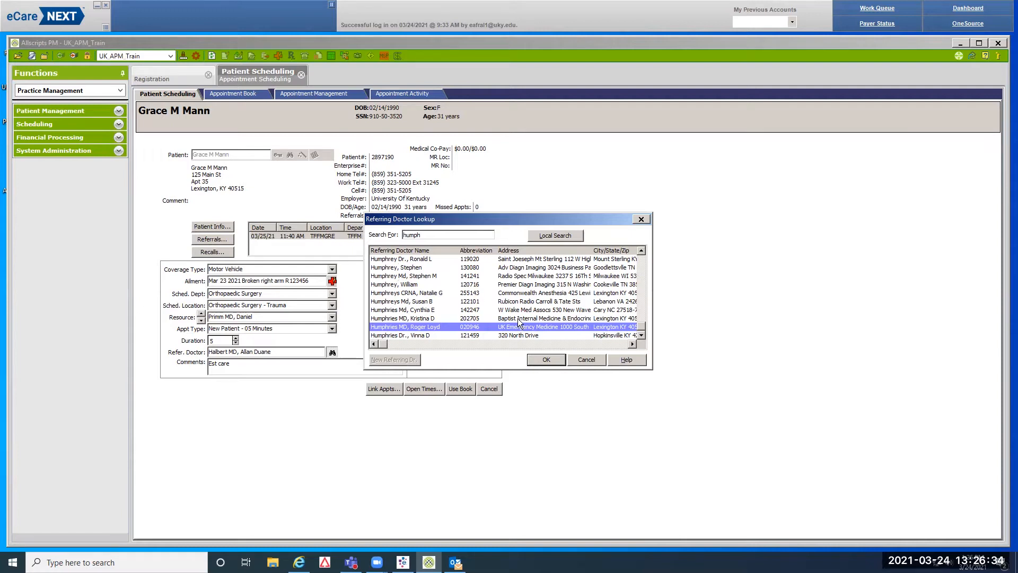
left_click(539, 358)
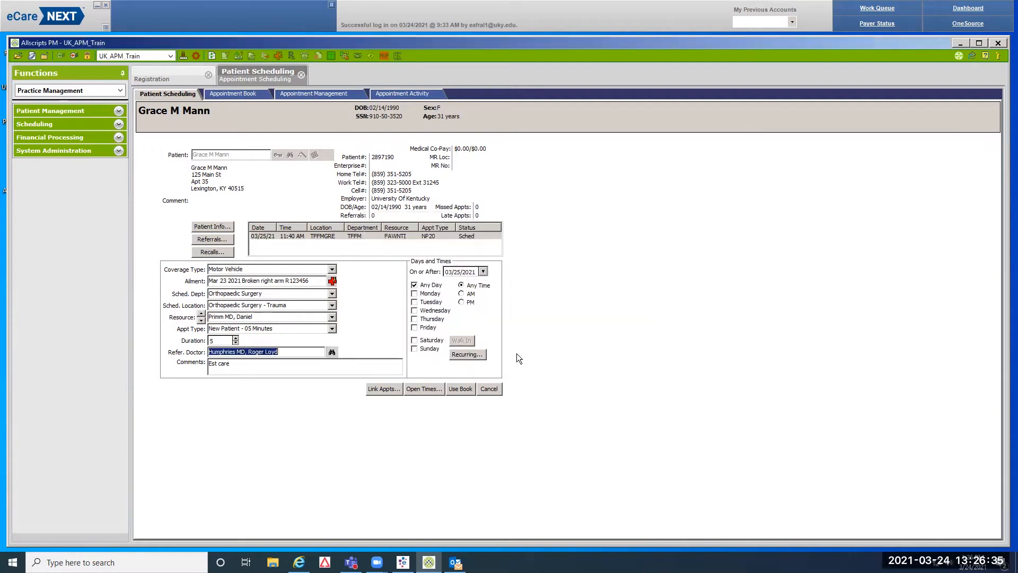
Change the comment to 'Broken right arm' and search open times on or after 03/24/2021
left_click(239, 364)
type("Broken rig")
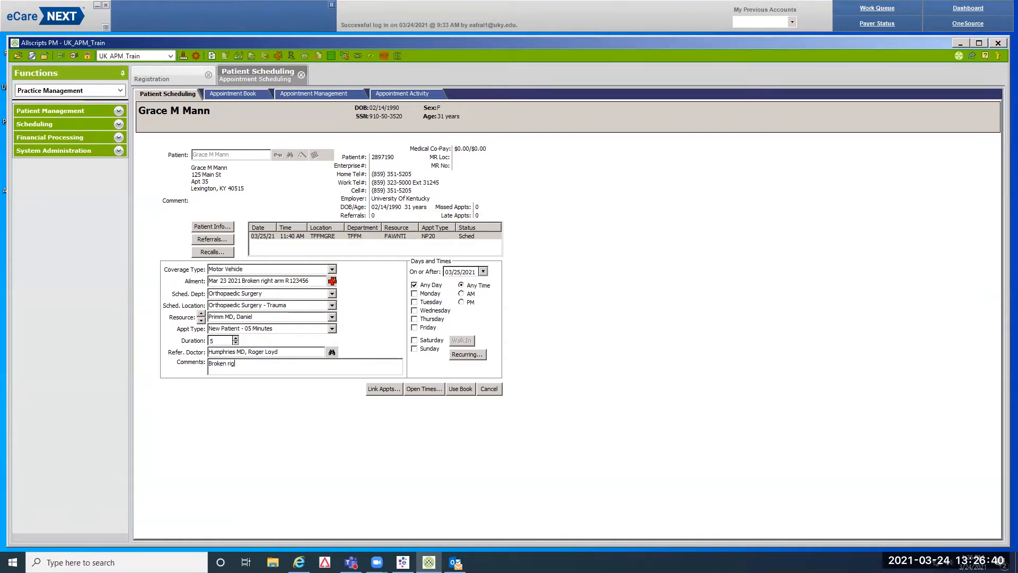
type("ht arm")
left_click(482, 271)
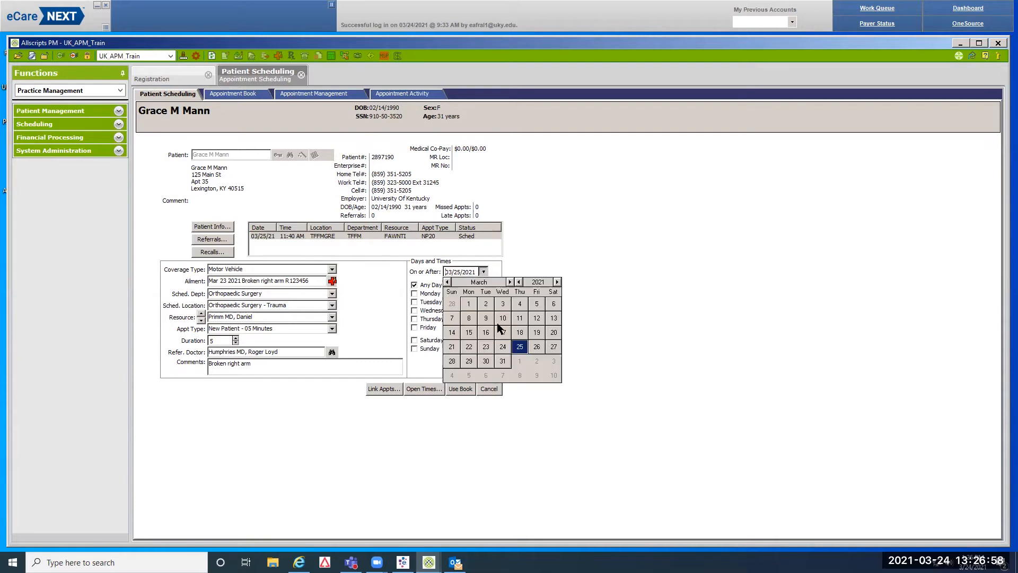
left_click(501, 346)
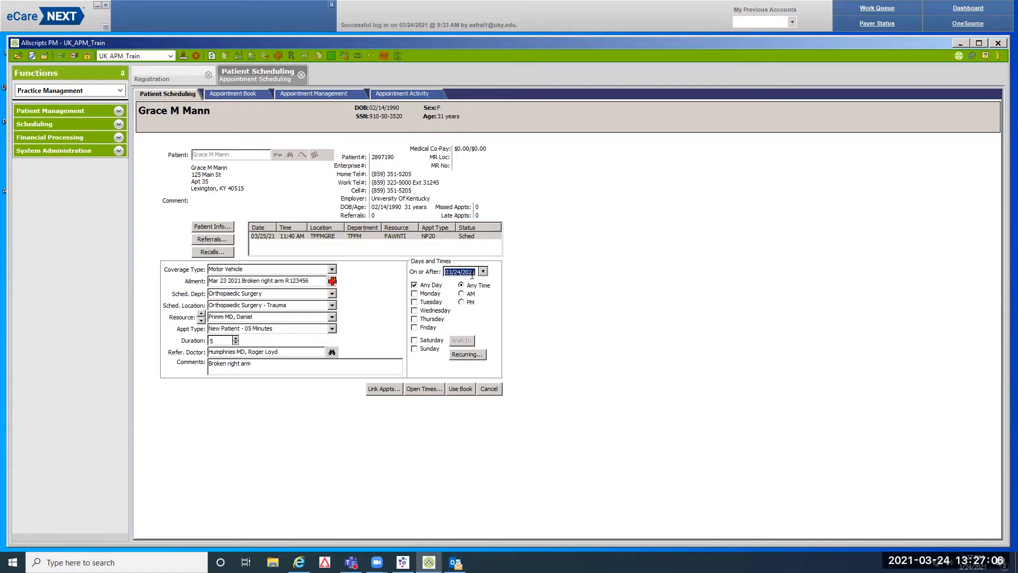
left_click(433, 389)
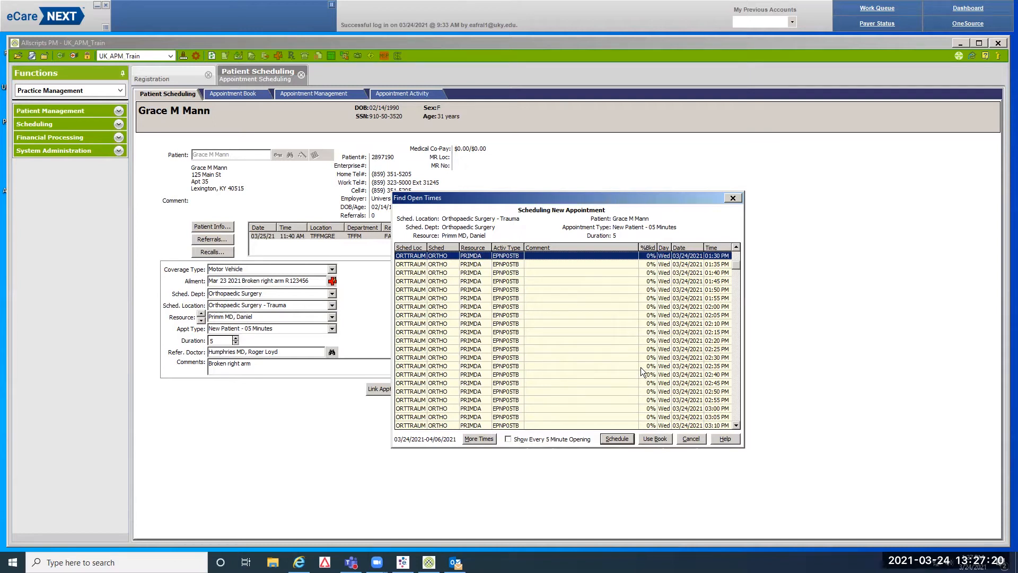
Schedule the 02:35 PM opening on Wednesday 03/24/2021 as a New Patient - 05 Minutes visit
left_click(670, 366)
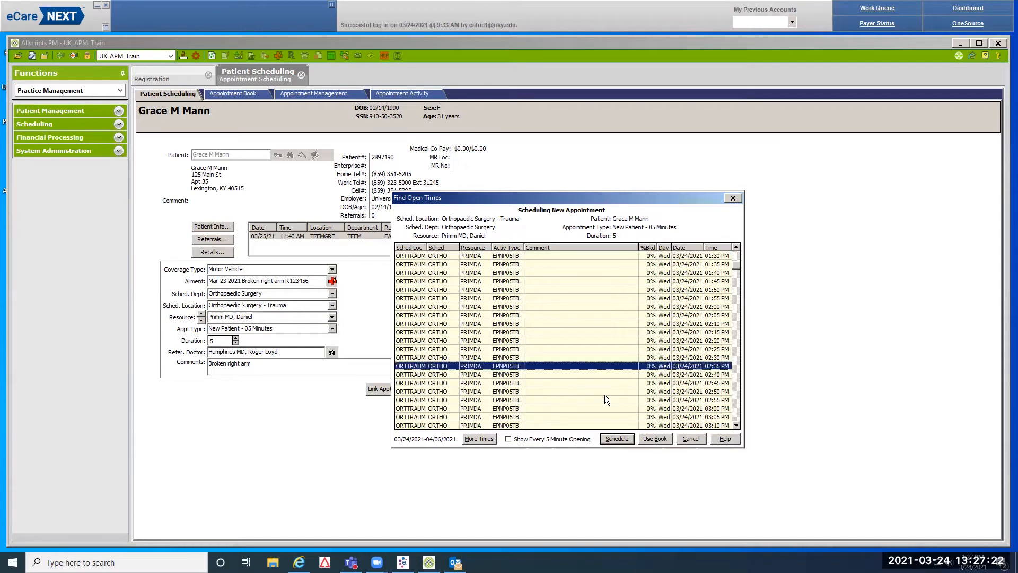
left_click(618, 438)
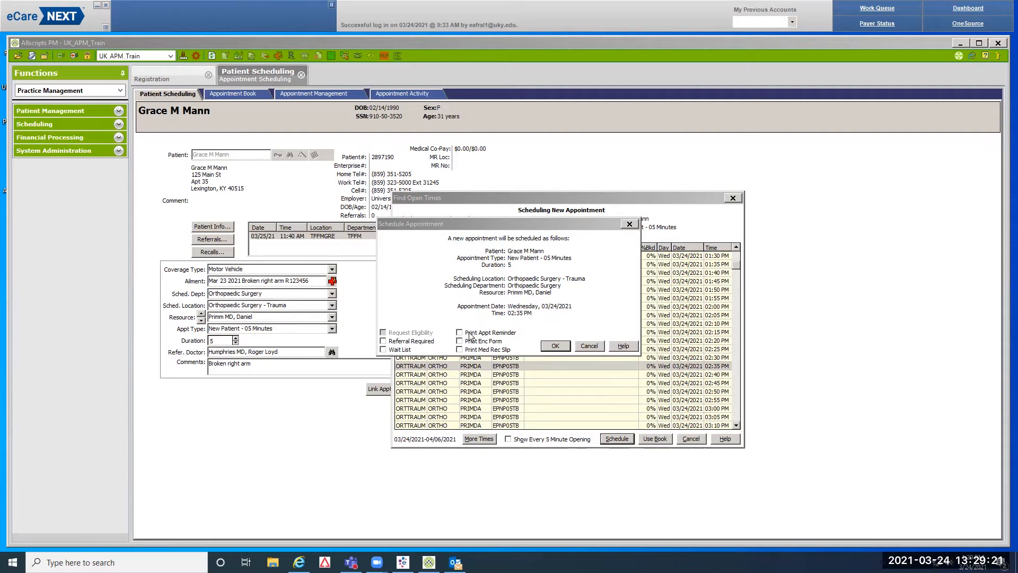
Confirm the 03/24/21 02:35 PM NP05 orthopaedic trauma appointment
left_click(555, 346)
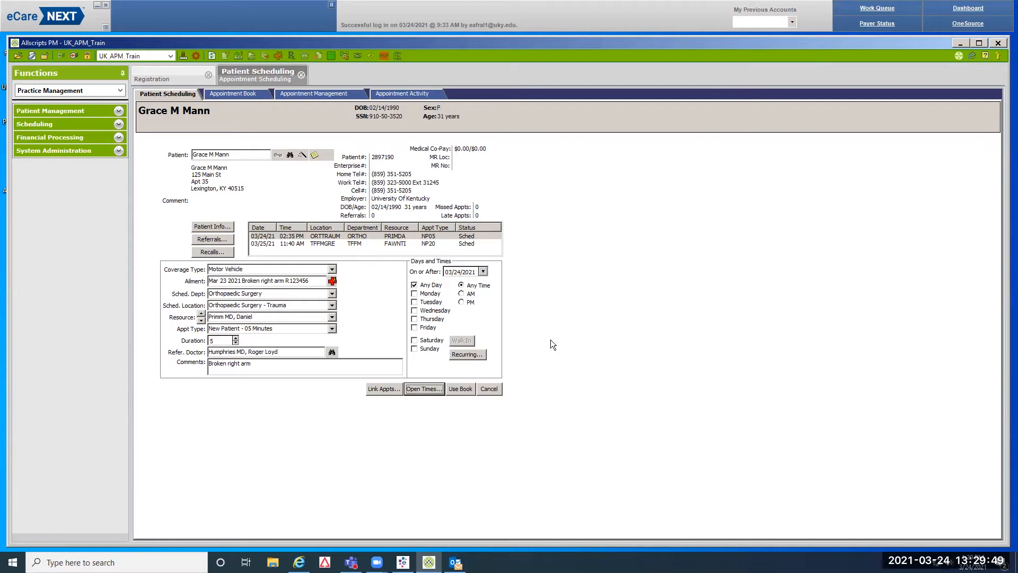
left_click(174, 80)
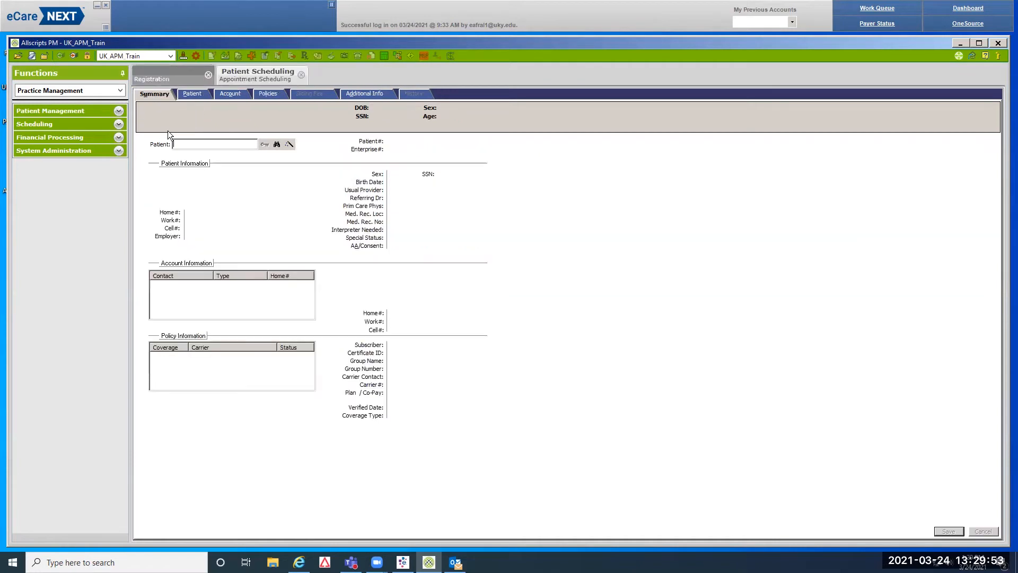
left_click(258, 80)
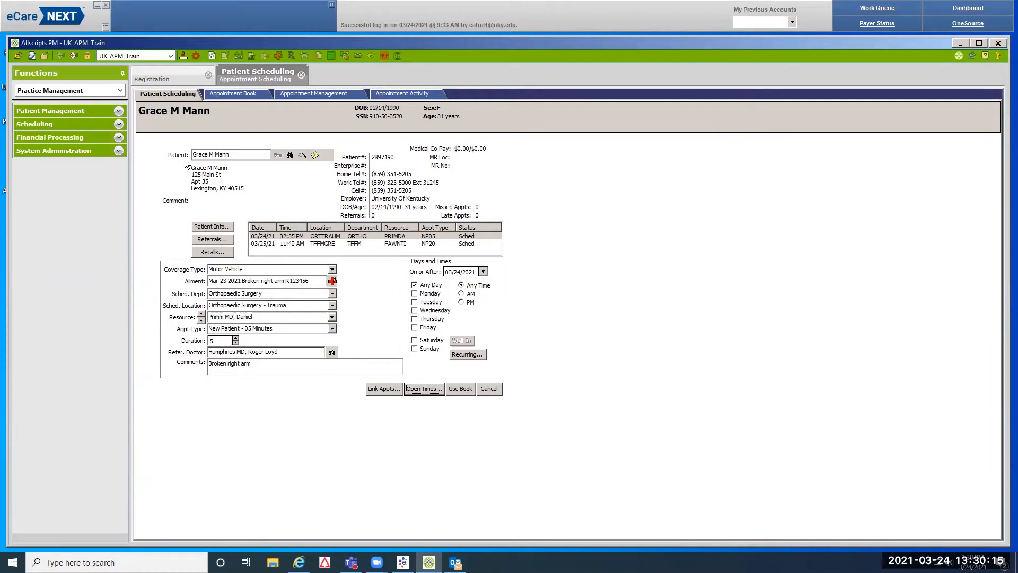
Bring up the patient's registration record and dismiss the HIPAA statement expiration warning
left_click(220, 228)
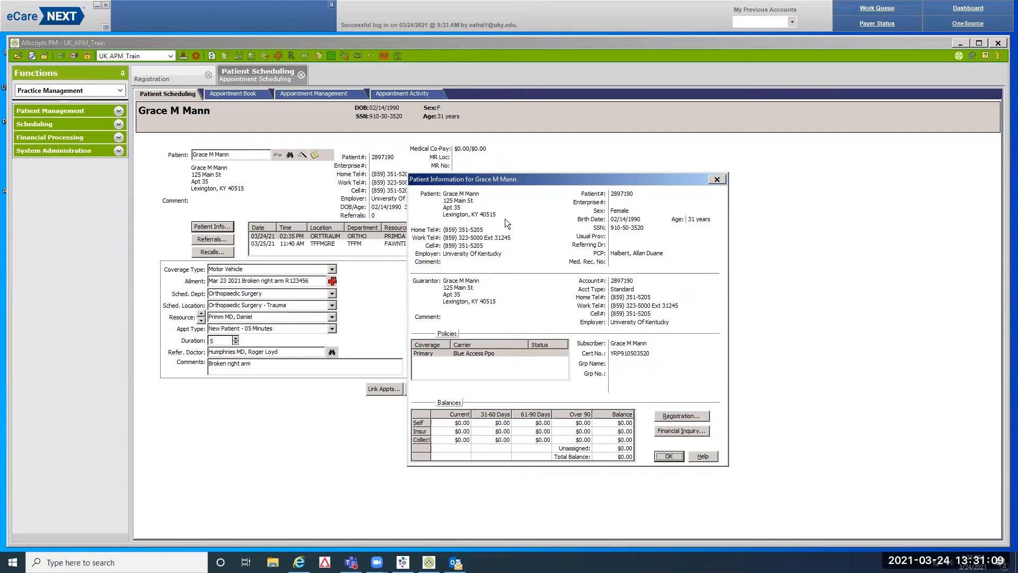
left_click(692, 416)
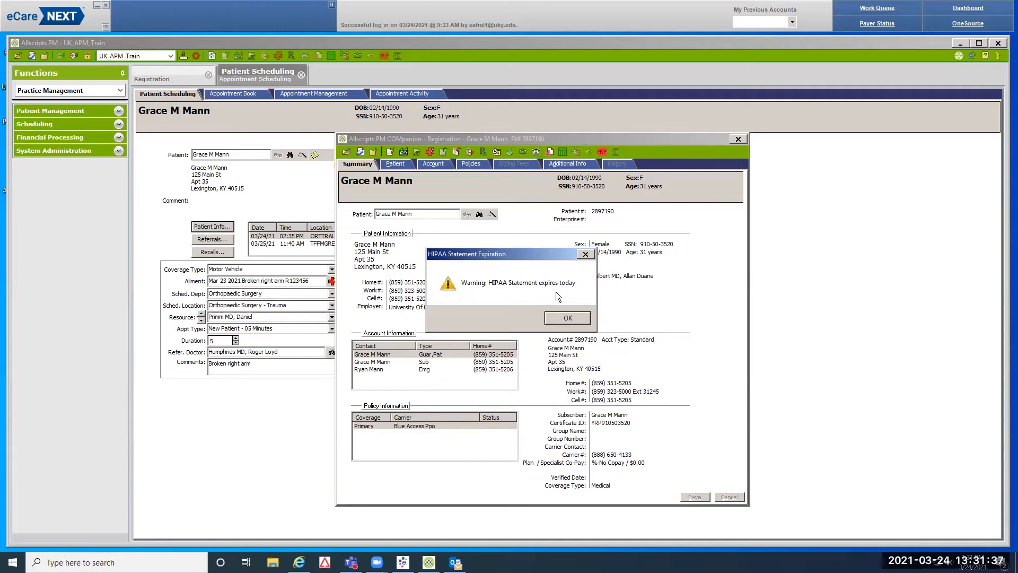
left_click(567, 318)
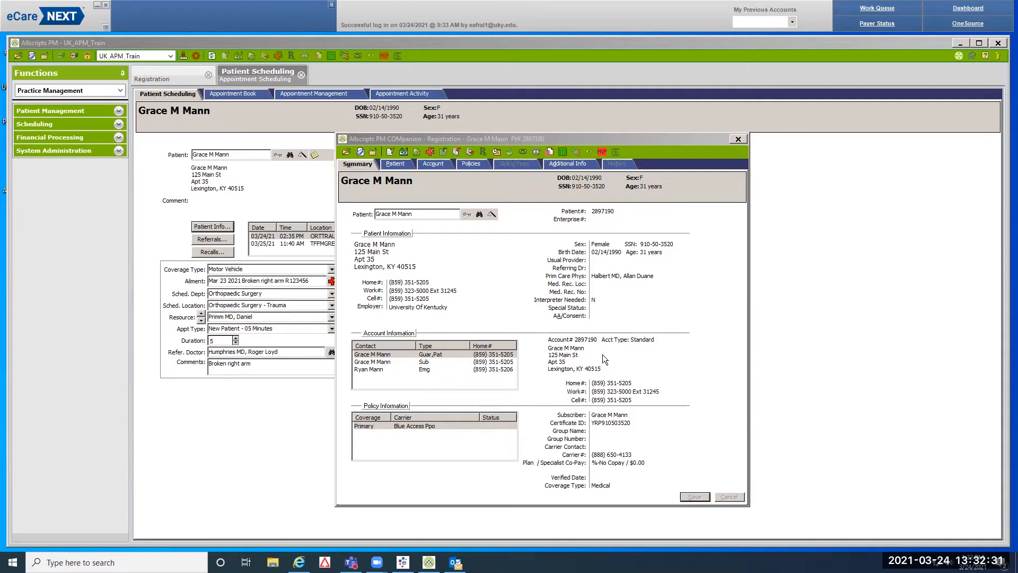
Review the patient's demographic page, checking the SSN and moving on to the last name
left_click(401, 164)
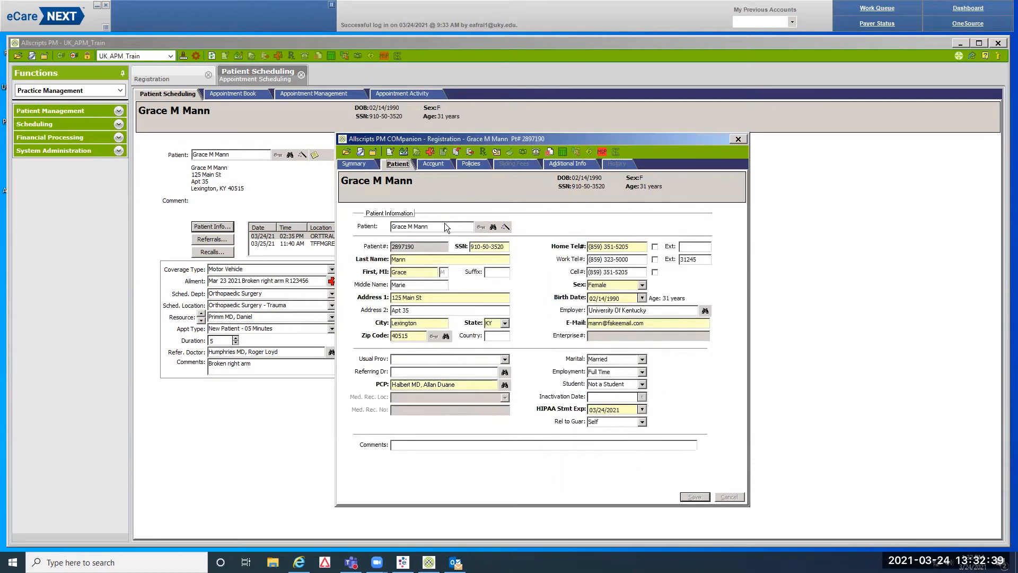
double_click(506, 246)
left_click(508, 246)
key("Tab")
key("Tab")
key("Tab")
key("Tab")
key("Tab")
key("Tab")
key("Tab")
key("Tab")
key("Tab")
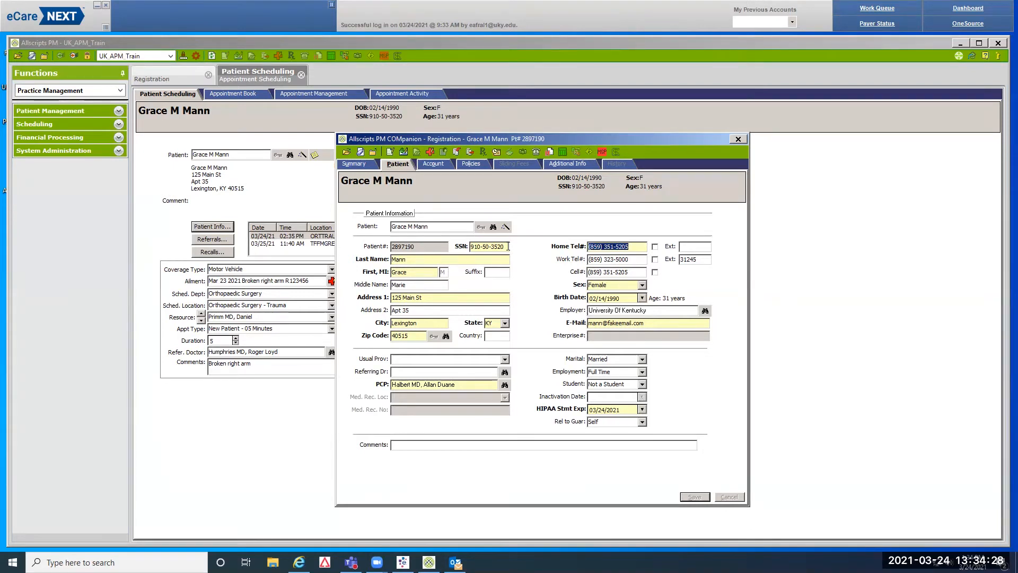
key("Tab")
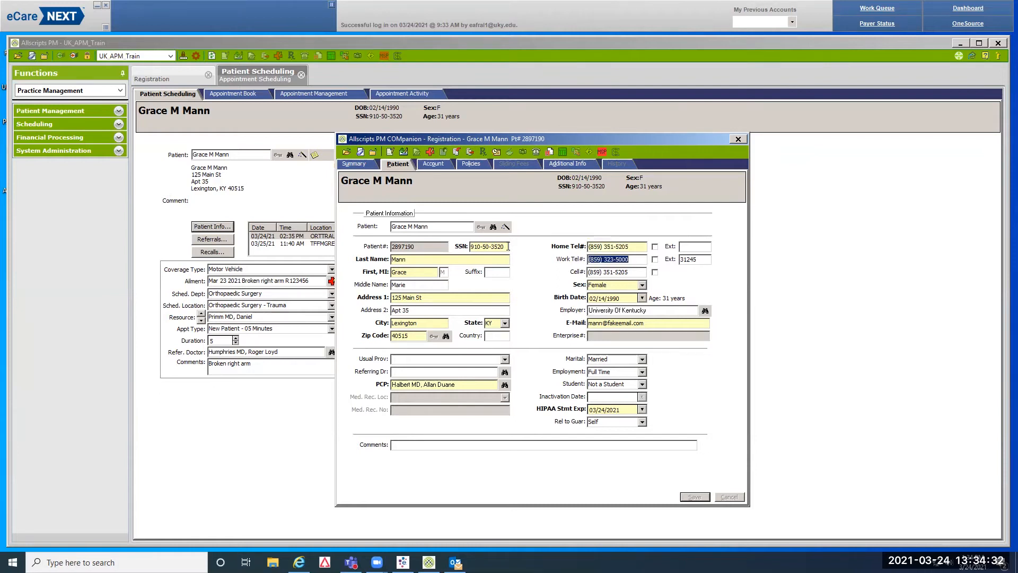
key("Tab")
key("Tab")
key("Tab")
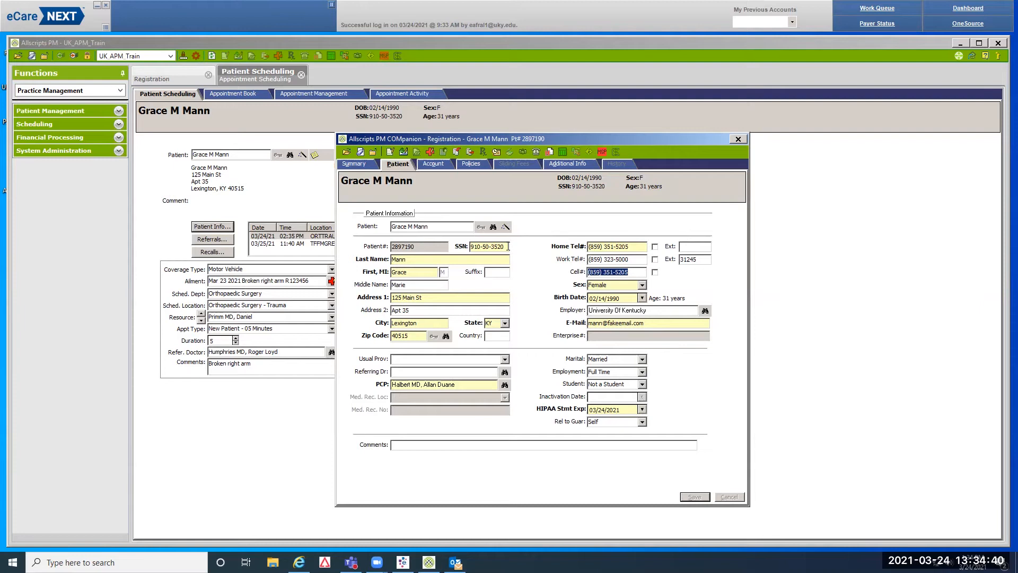
key("Tab")
key("Tab")
key("Tab")
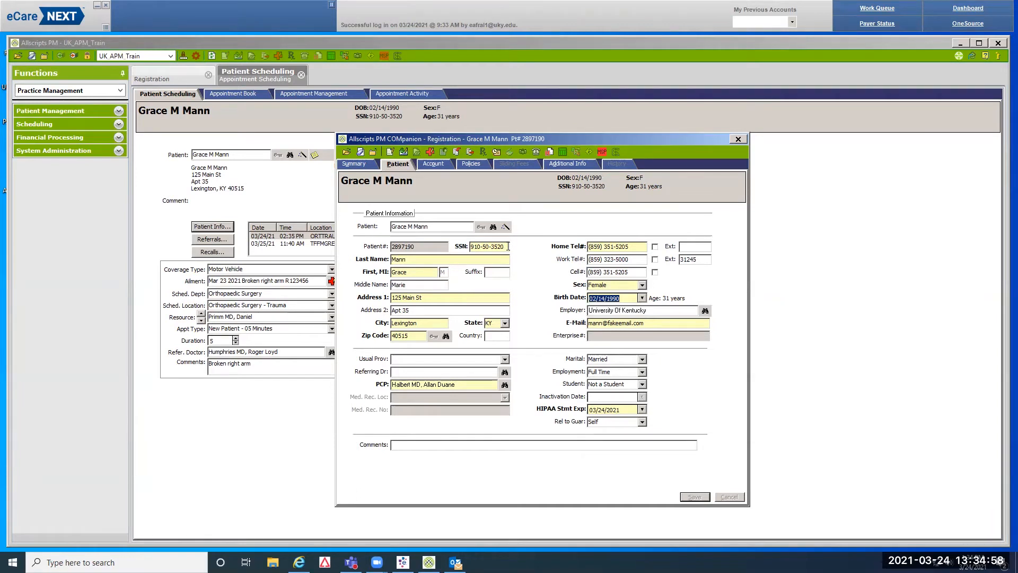
key("Tab")
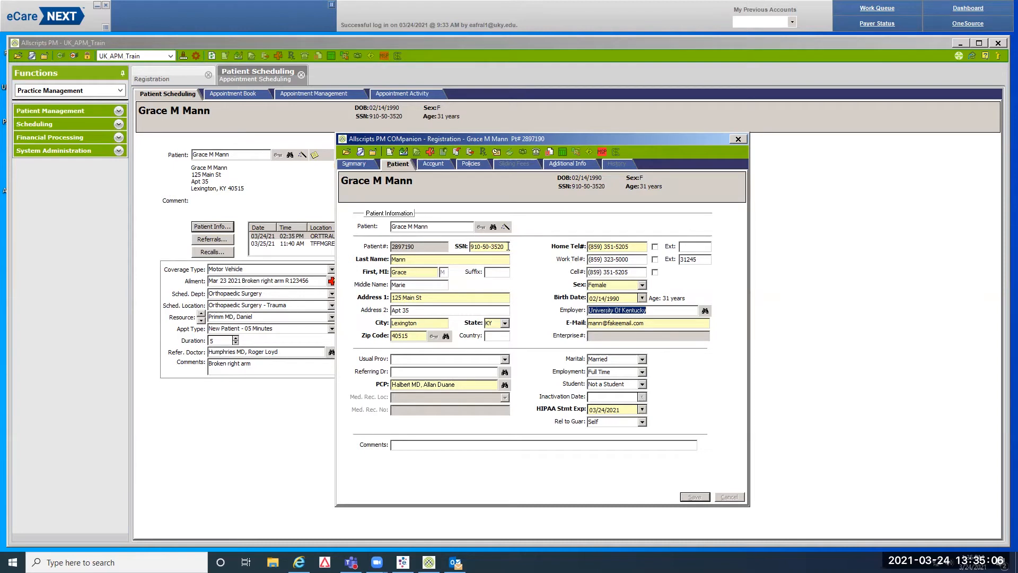
key("Tab")
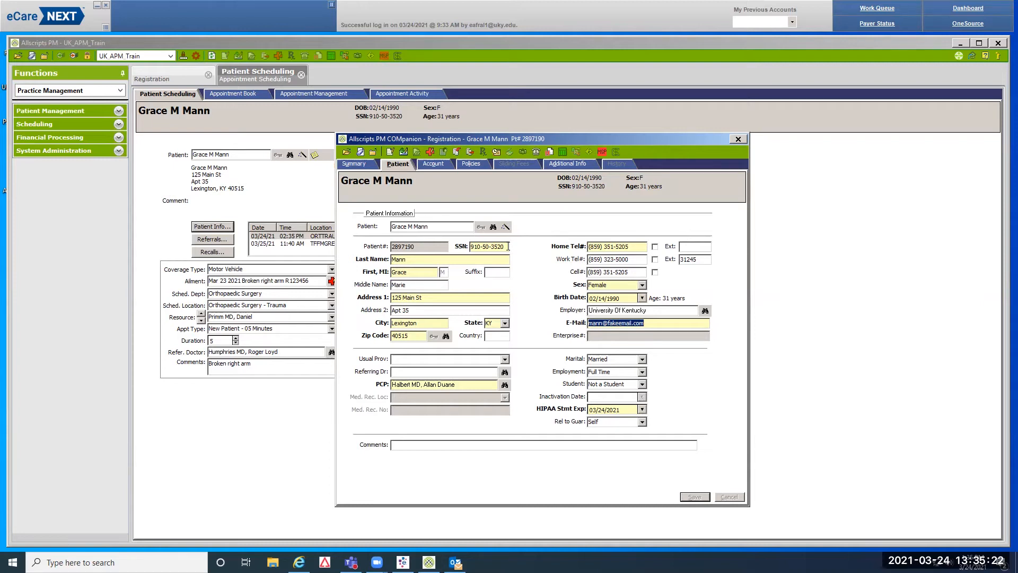
key("Tab")
key("Tab")
key("Tab")
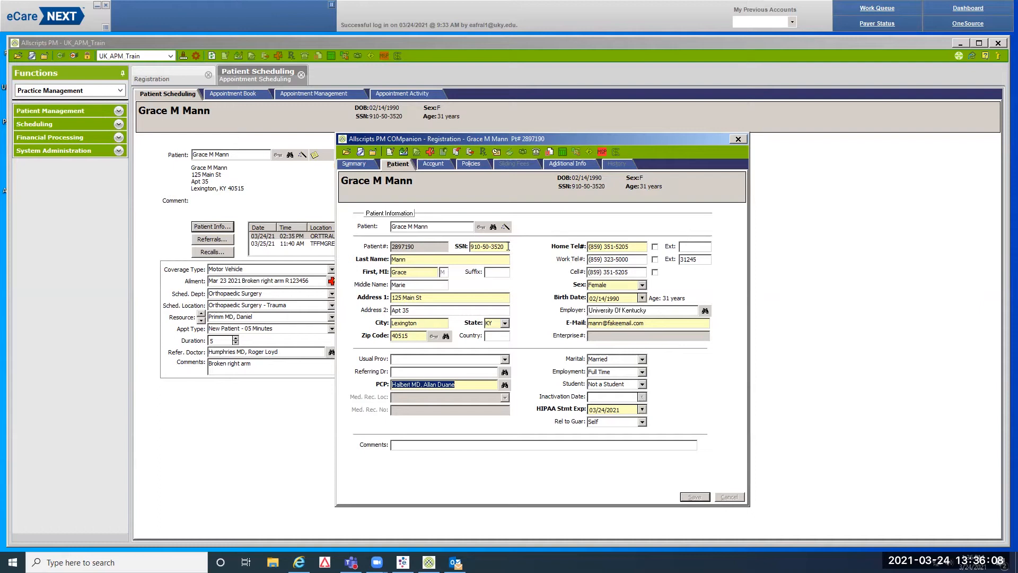
key("Tab")
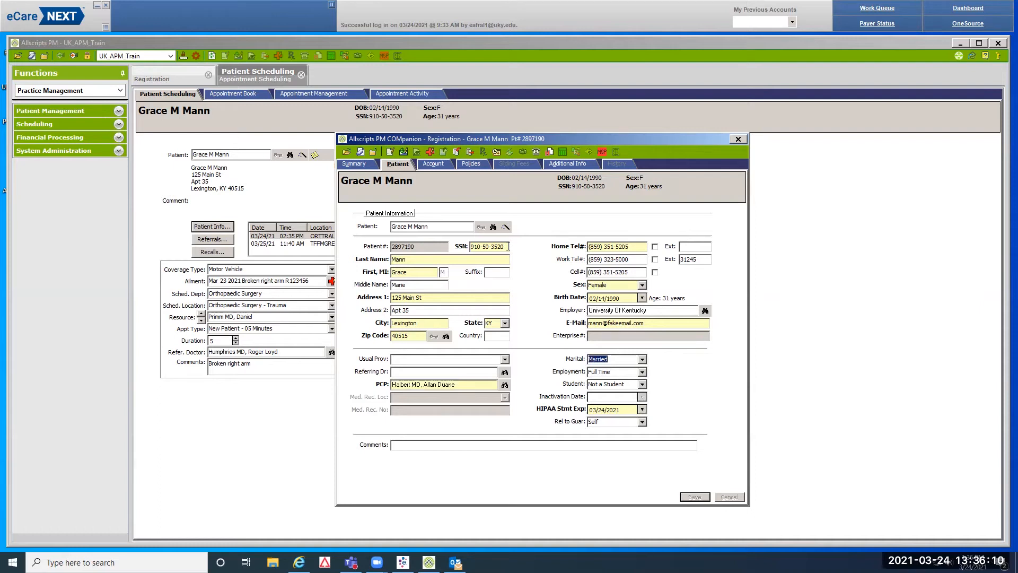
key("Tab")
key("Tab")
key("Tab")
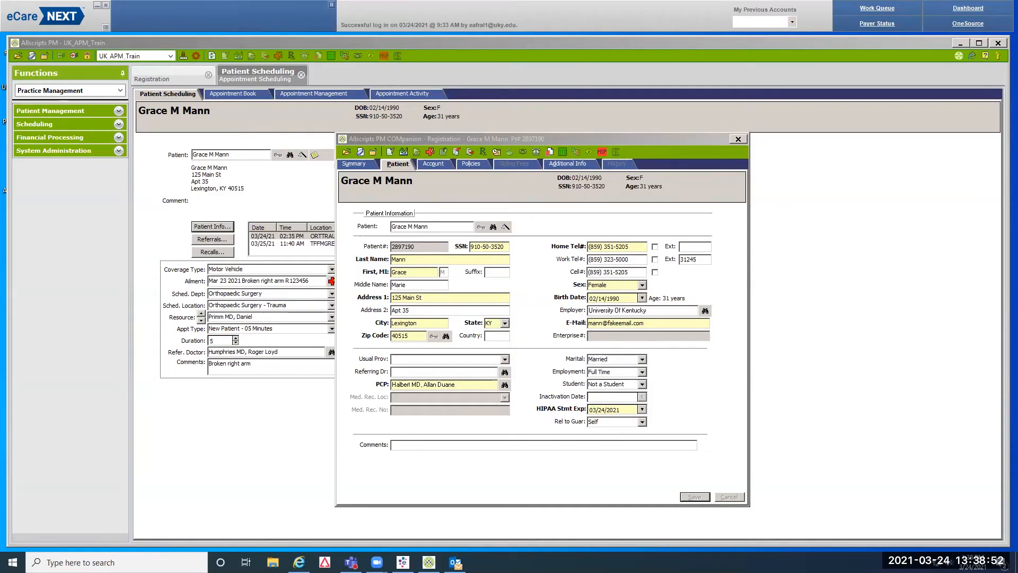
left_click(599, 423)
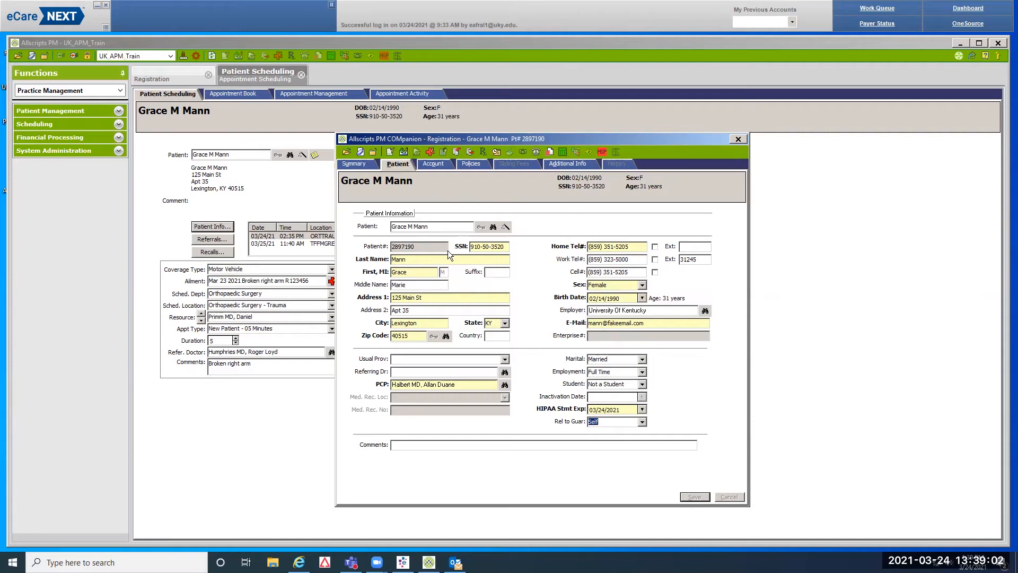
Review the Standard account's subscriber and spouse emergency contact, then go to the policies
left_click(436, 165)
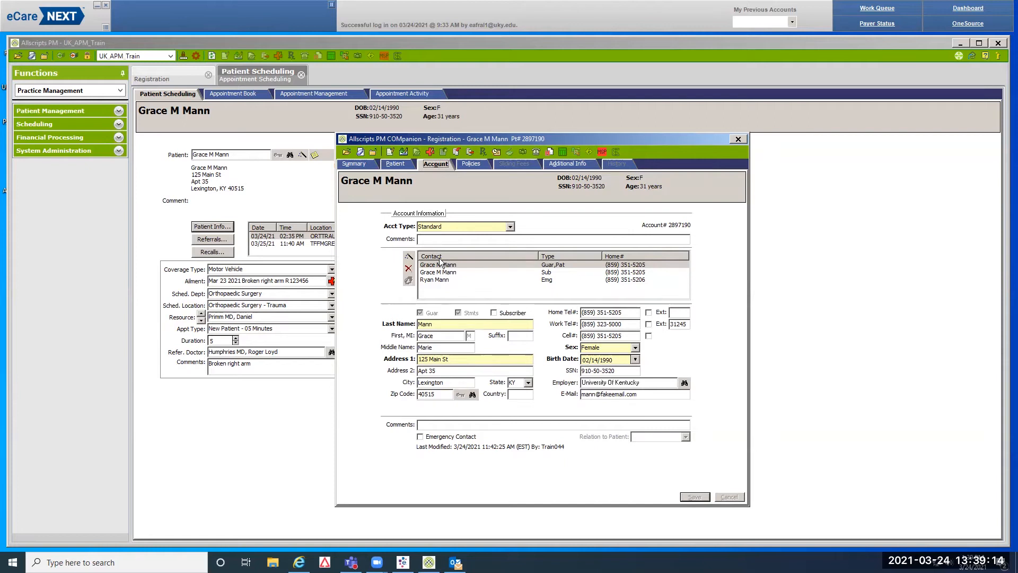
left_click(530, 273)
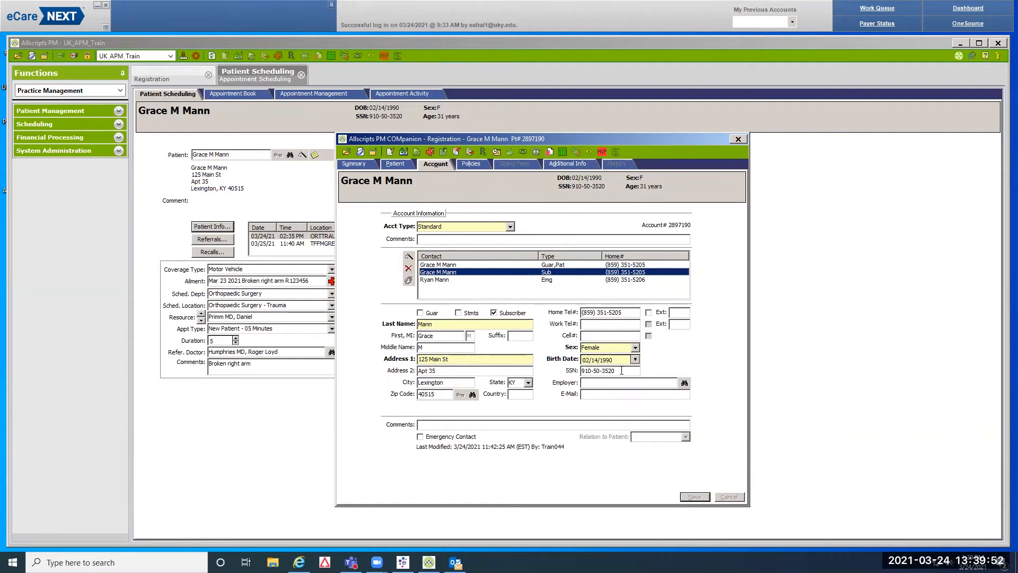
left_click(549, 281)
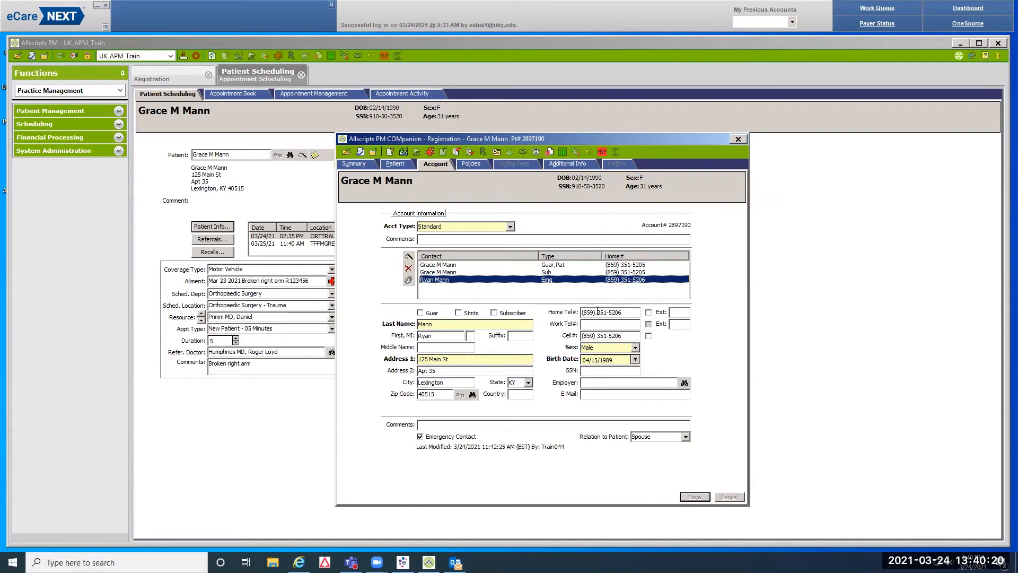
left_click(479, 166)
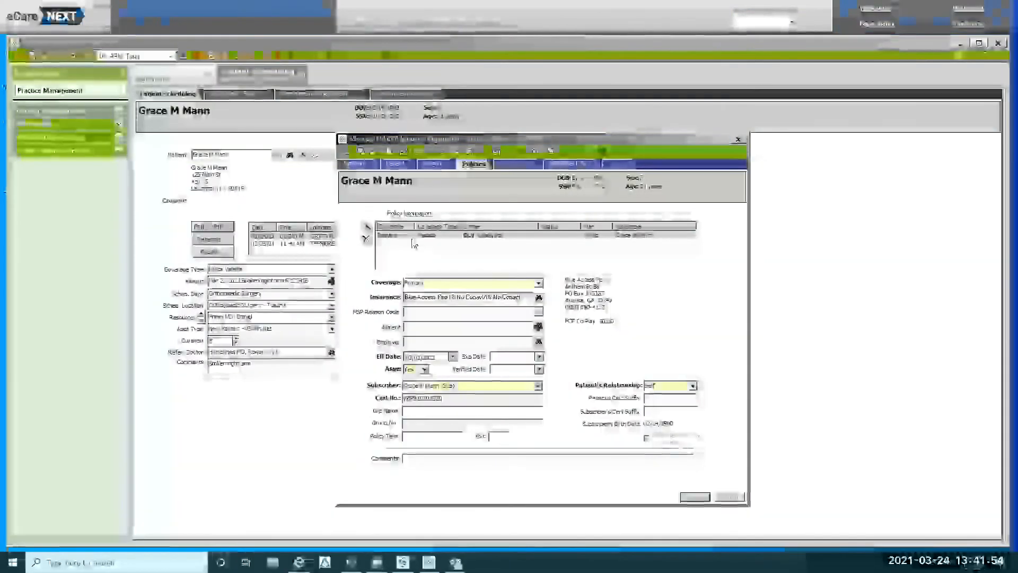
Add a new policy for the patient with Primary coverage
left_click(366, 227)
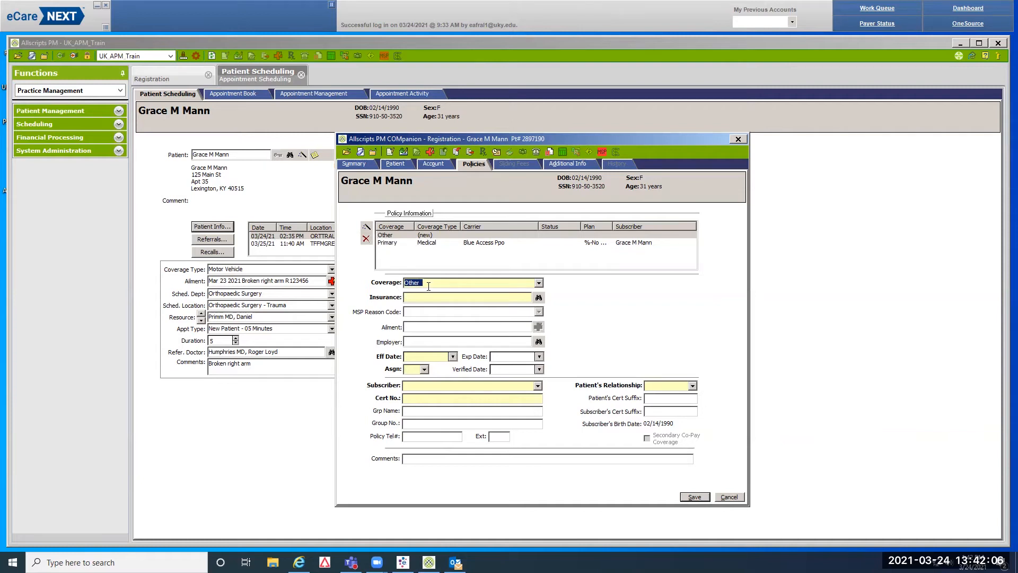
left_click(539, 283)
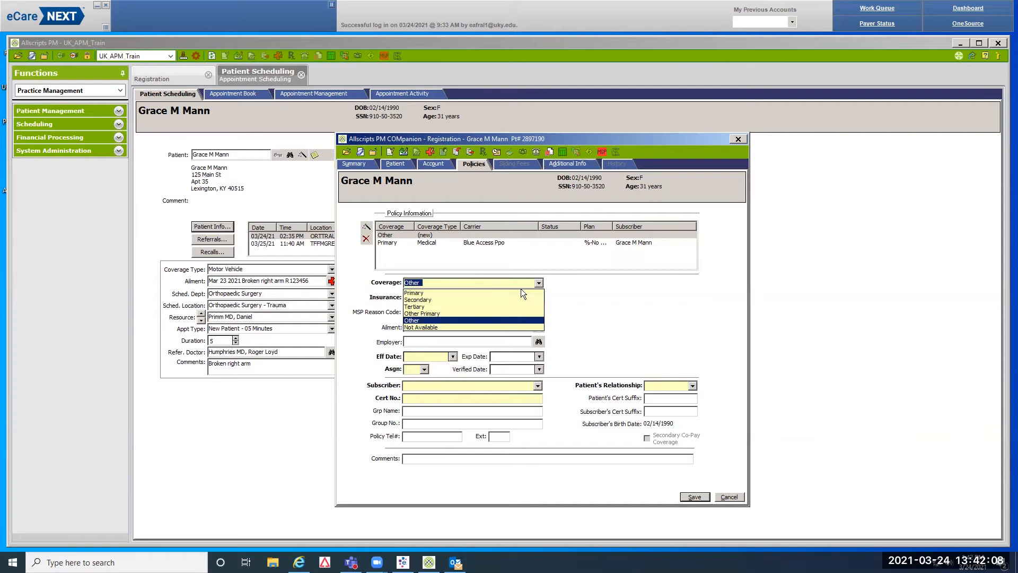
left_click(434, 293)
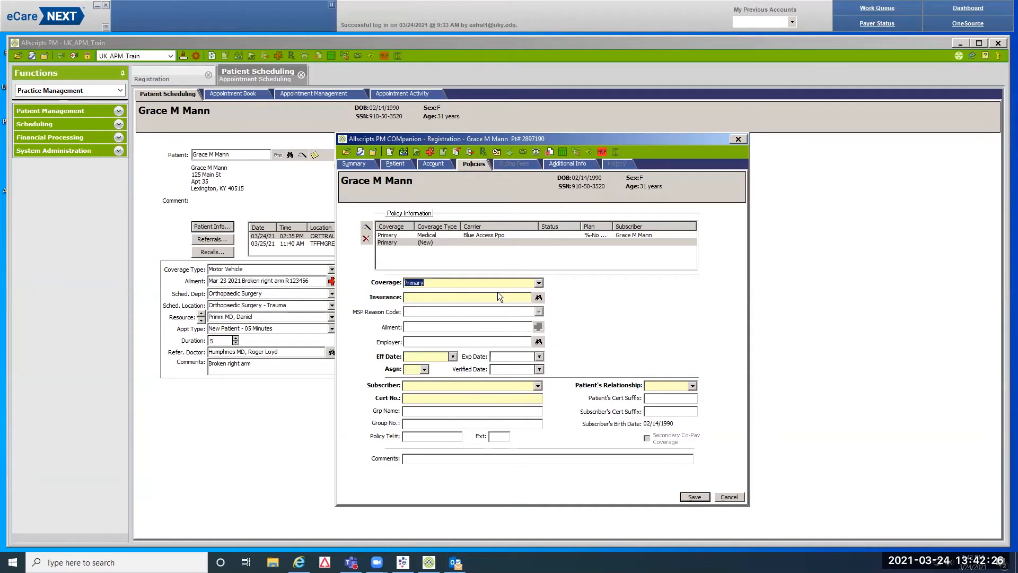
Search insurance carriers for 'sza' under Motor Vehicle coverage
left_click(538, 296)
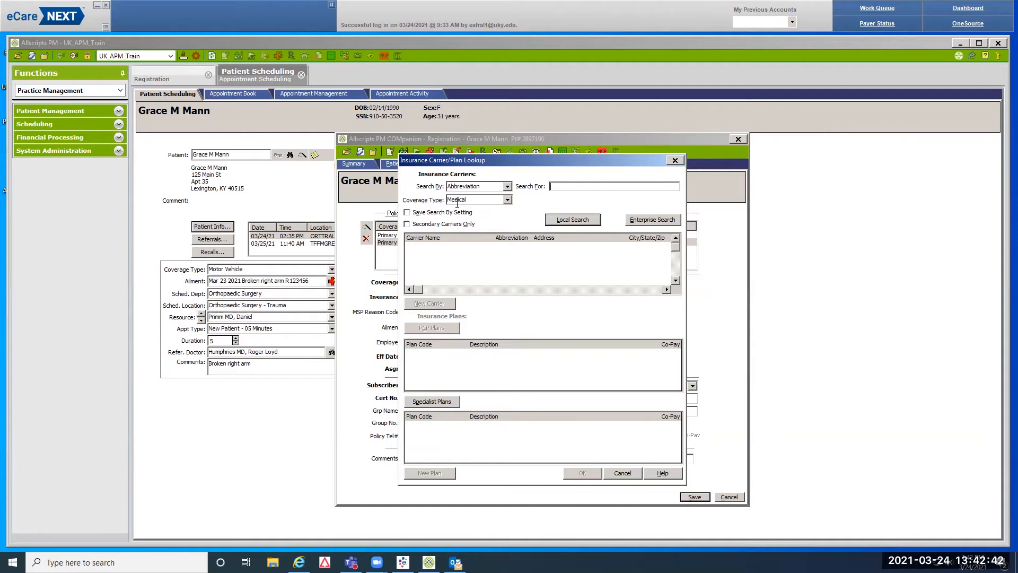
left_click(502, 200)
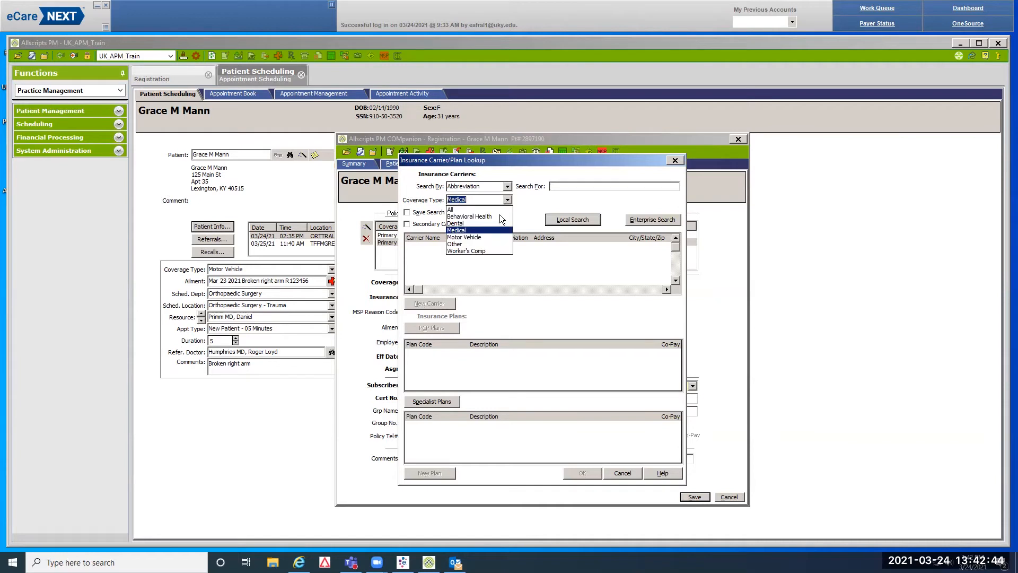
left_click(483, 236)
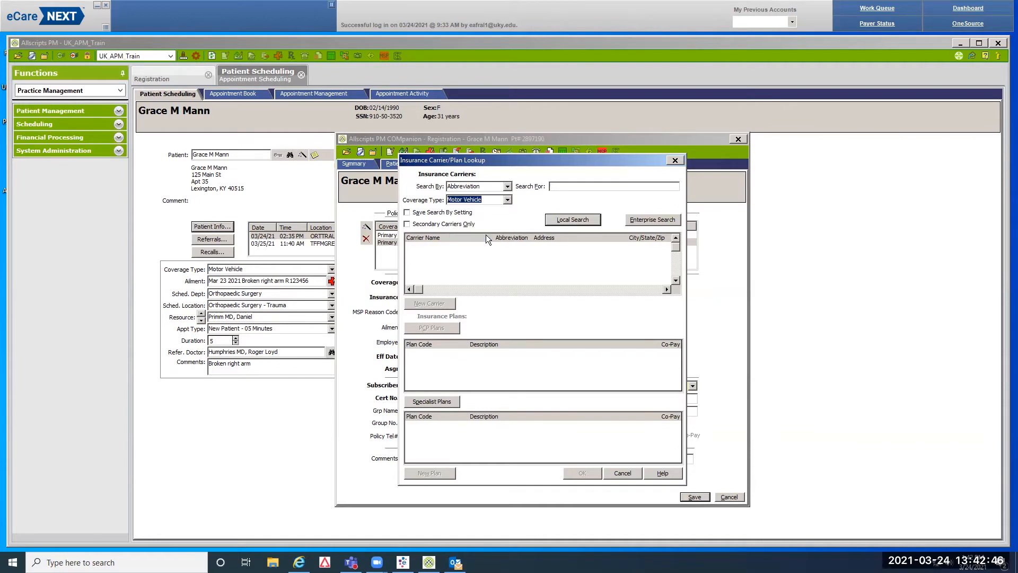
left_click(570, 187)
type("sza")
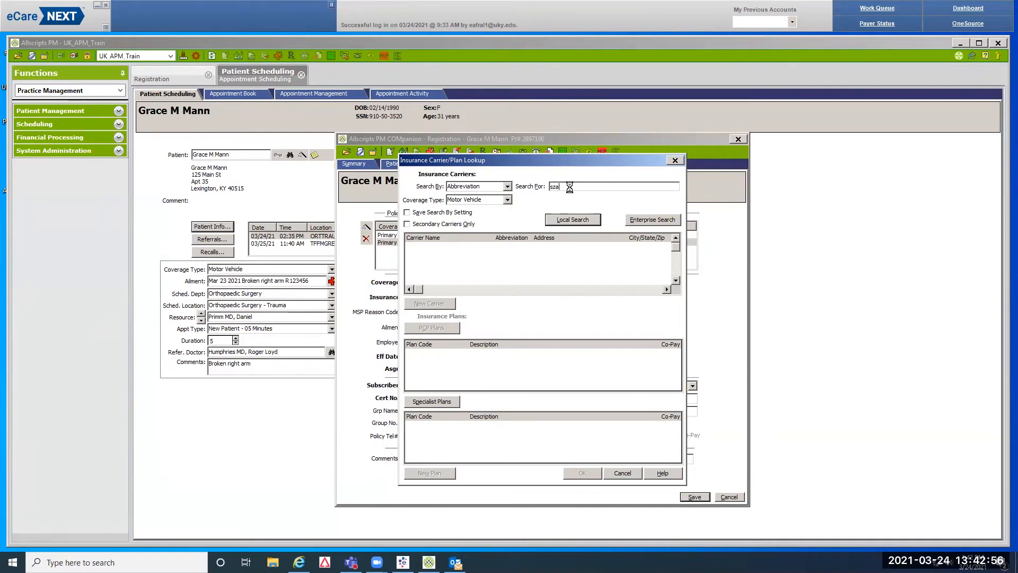
key("Return")
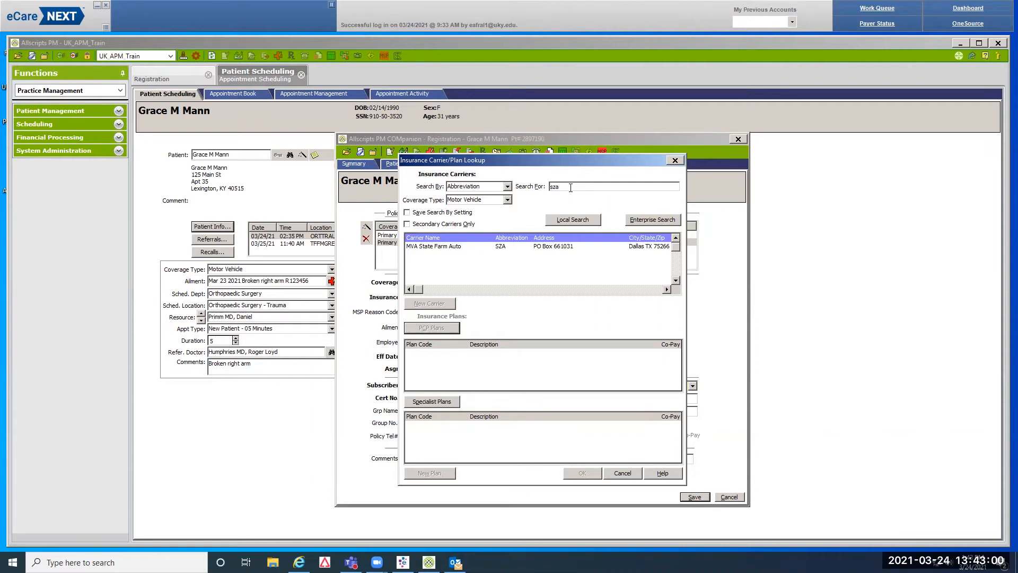
Retry the 'sza' search under Medical, then rerun it under Motor Vehicle
left_click(505, 200)
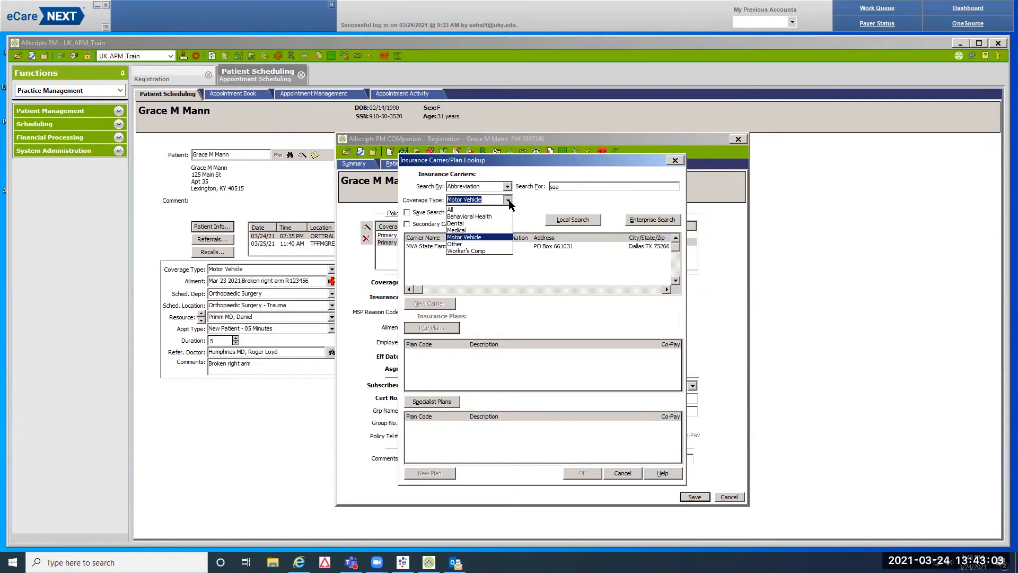
left_click(473, 232)
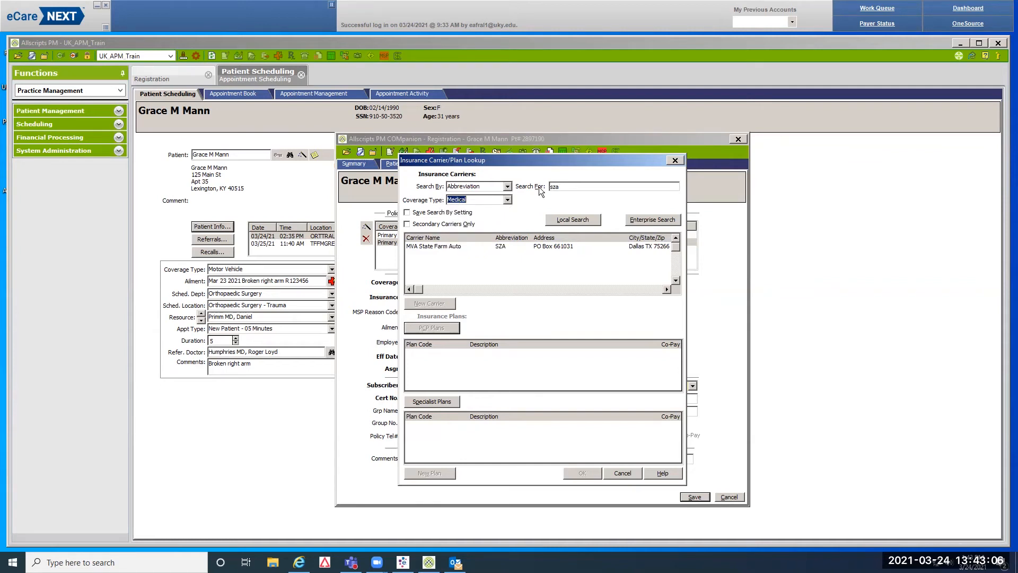
left_click(565, 186)
key("Return")
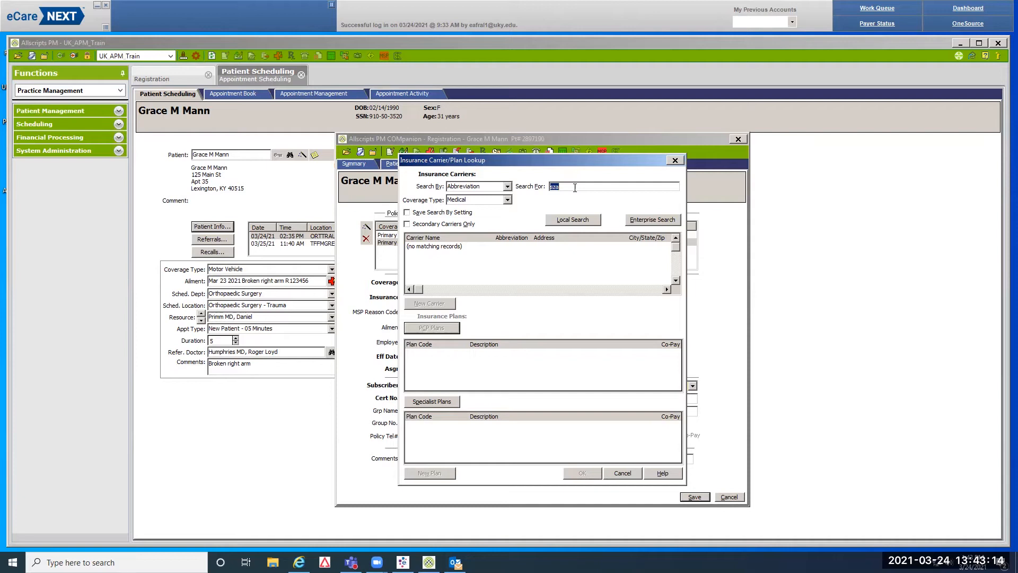
left_click(509, 199)
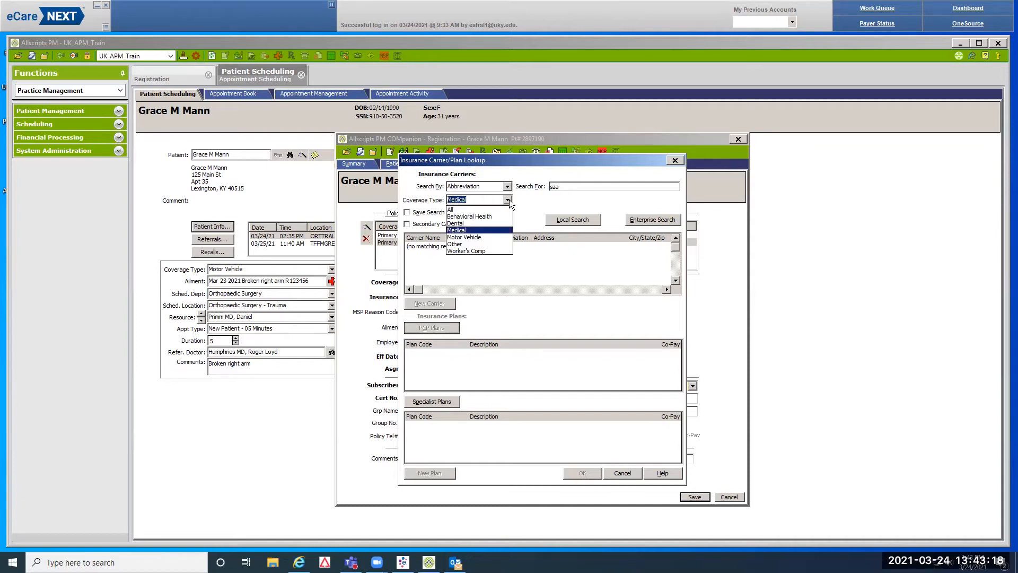
left_click(489, 238)
double_click(572, 187)
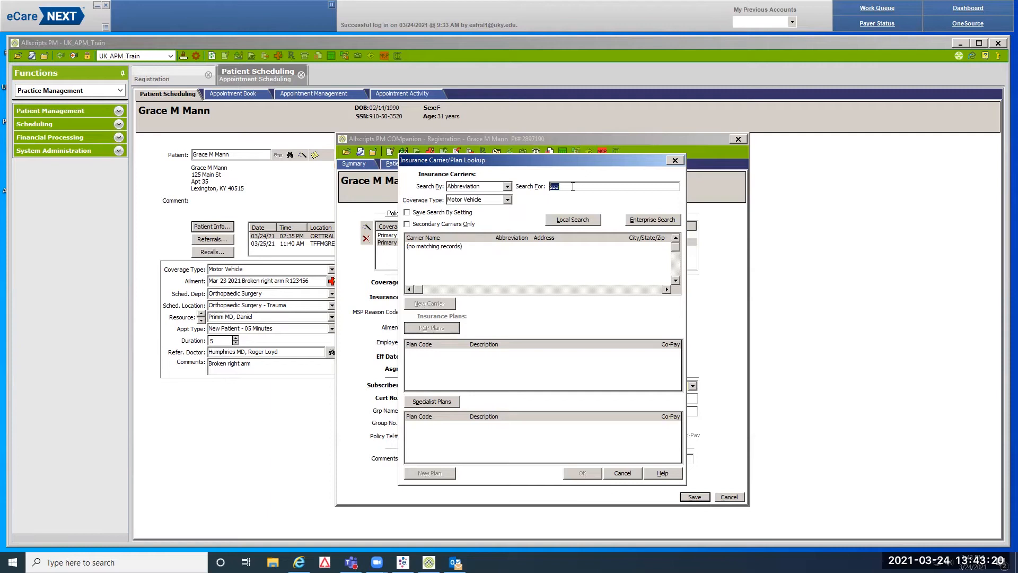
type("sza")
key("Return")
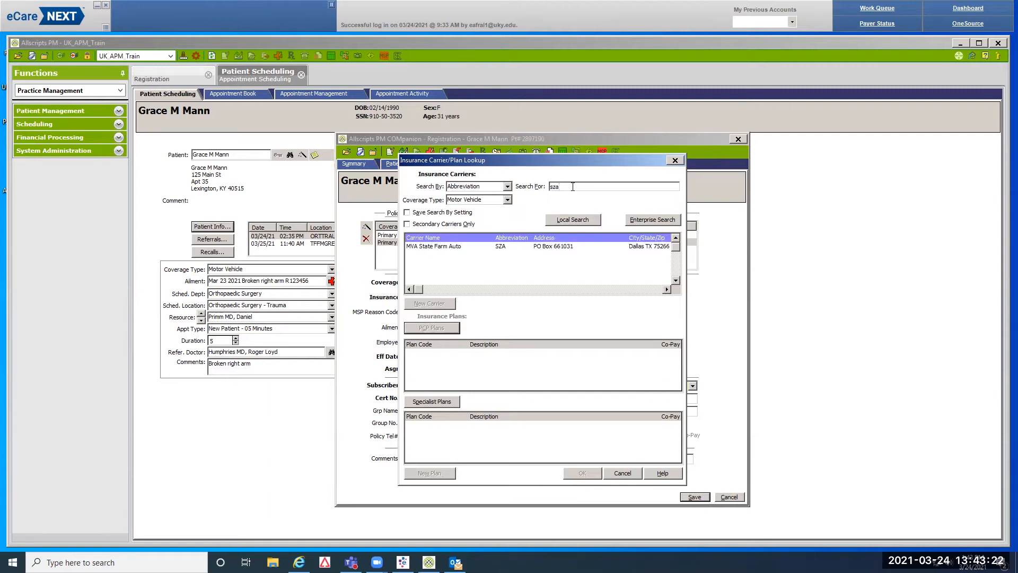
Choose MVA State Farm Auto as the carrier with %-No Copay PCP and specialist plans
left_click(560, 246)
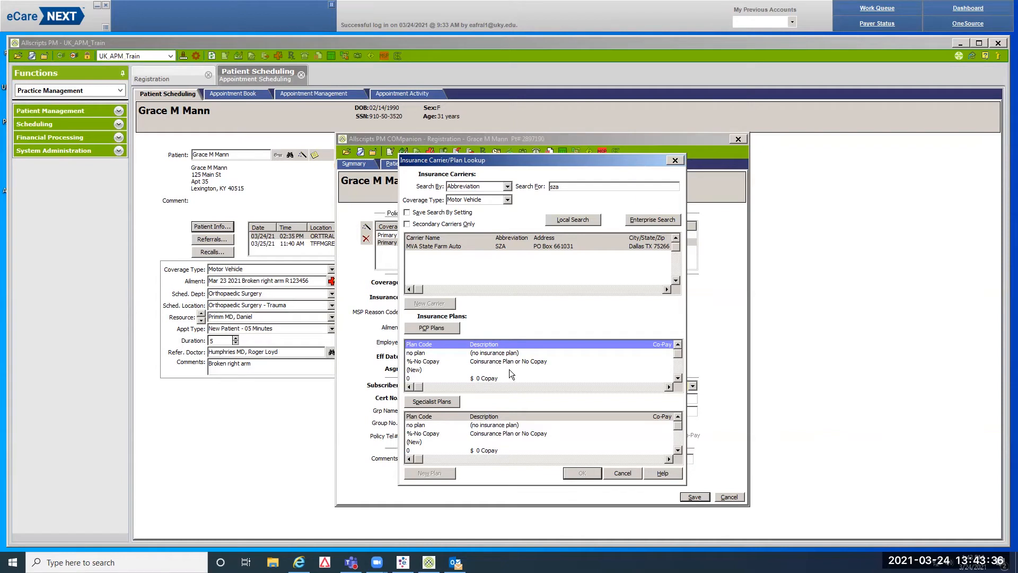
left_click(529, 362)
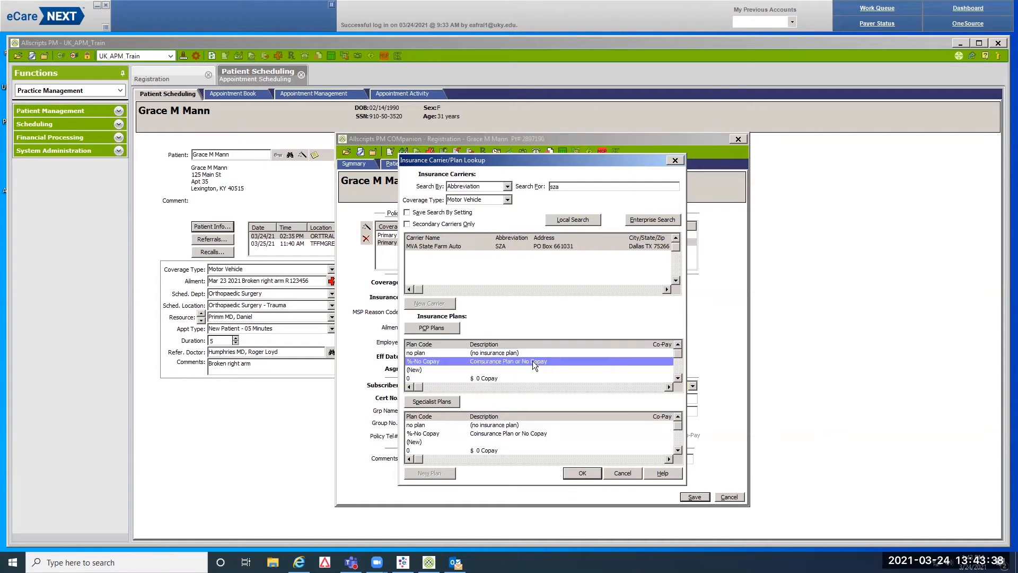
left_click(532, 433)
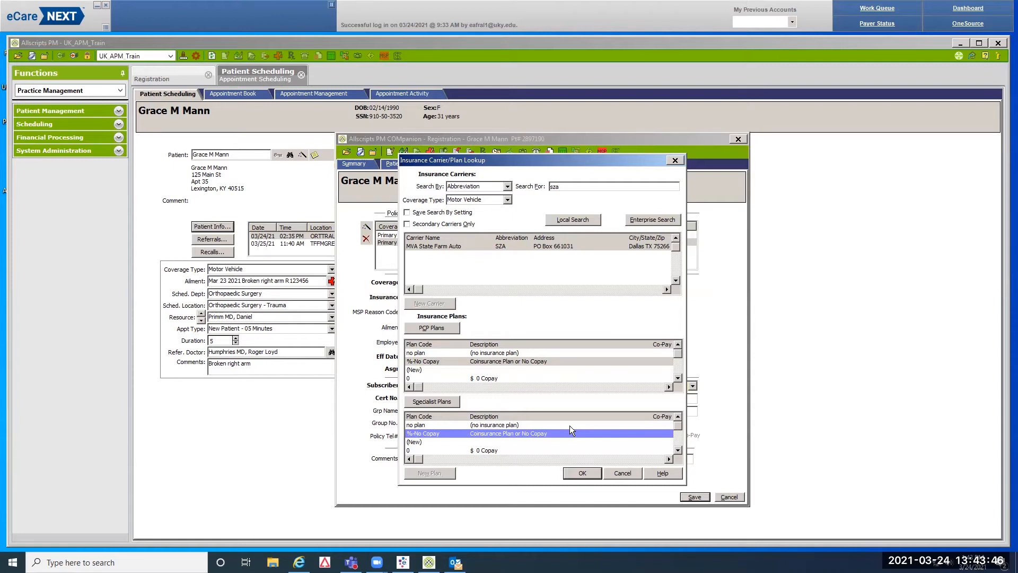
left_click(580, 470)
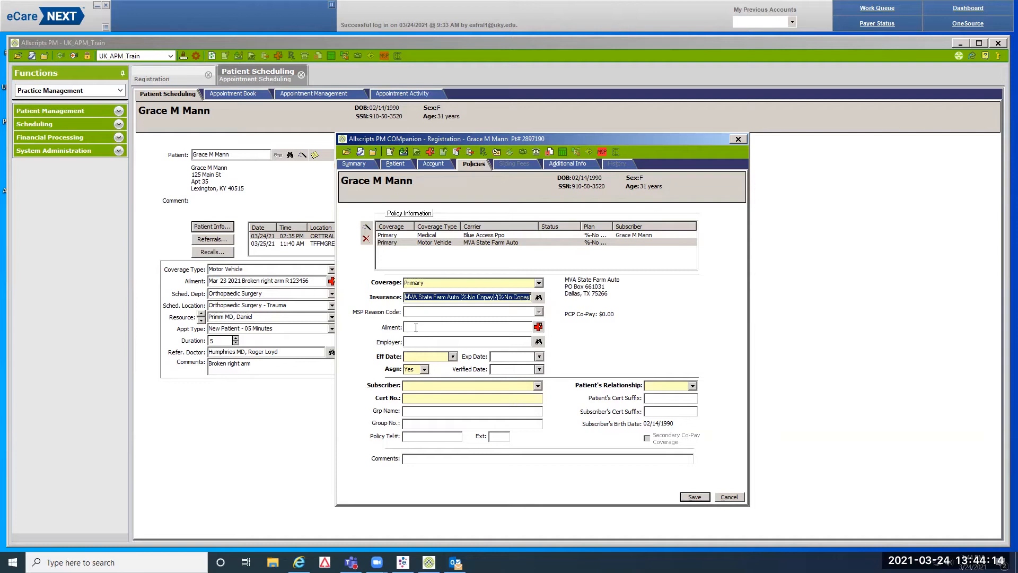
Pick March 23, 2021 as the auto policy's effective date
left_click(414, 357)
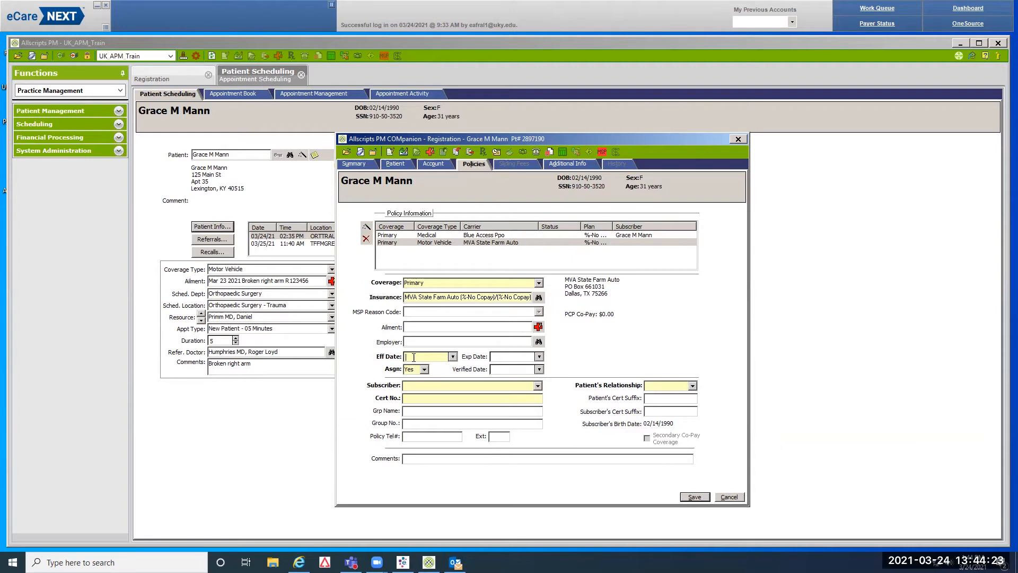
left_click(452, 357)
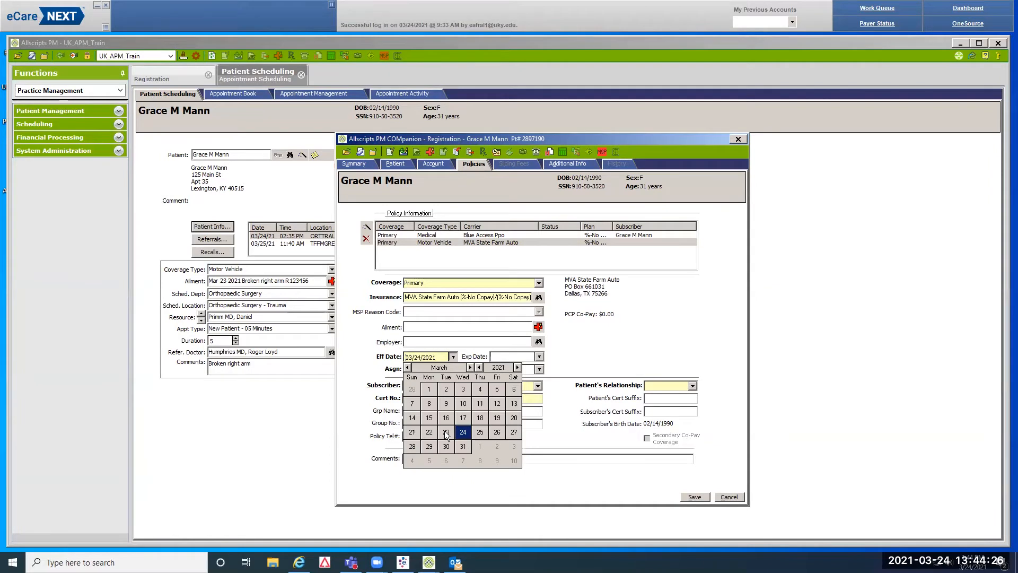
left_click(446, 433)
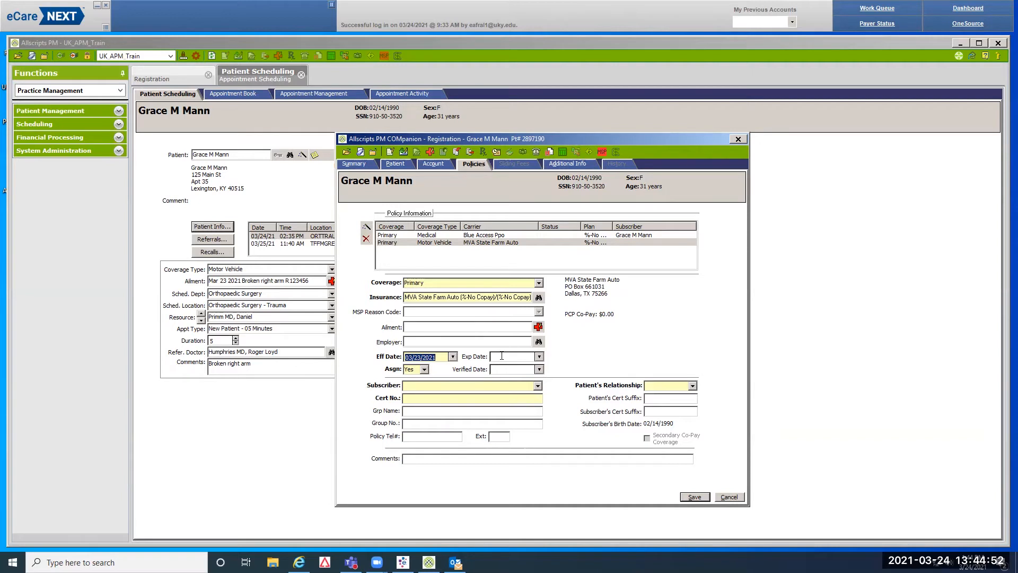
Make the patient the subscriber, enter the certificate number, and set relationship to Self
left_click(536, 386)
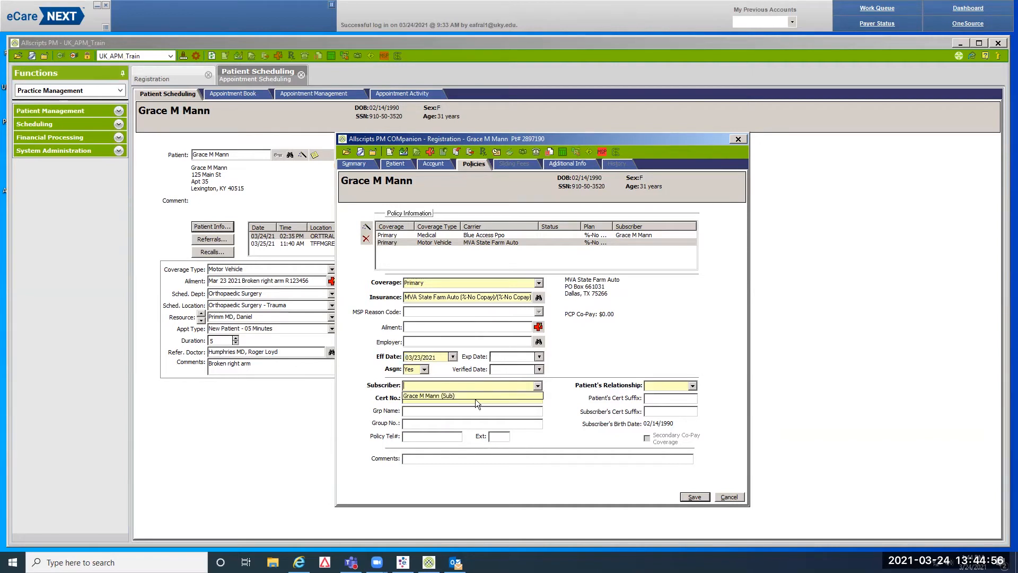
left_click(444, 395)
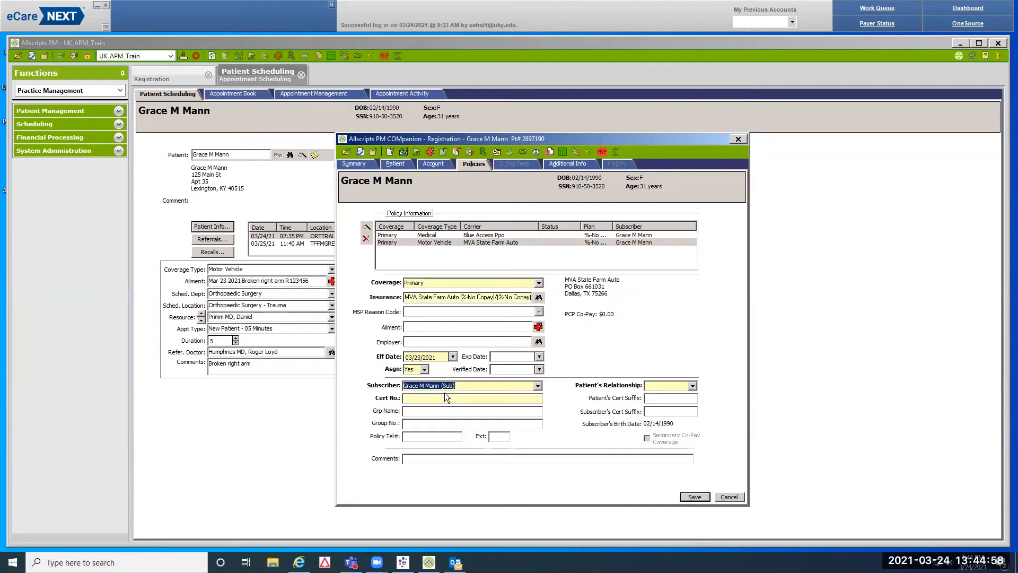
left_click(433, 399)
type("R123456")
left_click(662, 387)
key("Down")
Enter the policy phone number and extension, and note the adjuster's name in Comments
left_click(413, 435)
type("800")
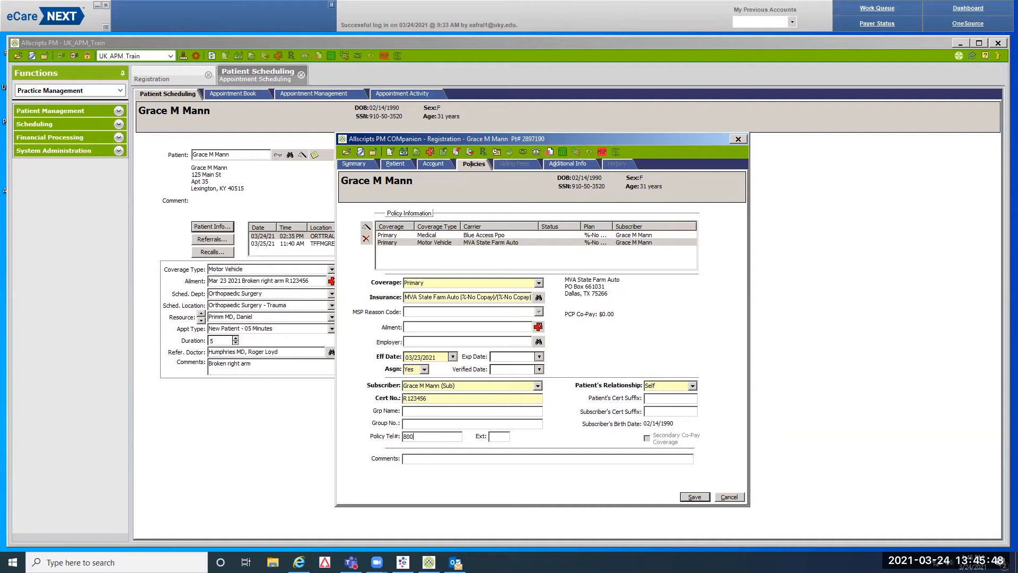
type("5551212")
left_click(502, 437)
type("125")
left_click(406, 462)
Add a third policy with Secondary coverage under the two primaries, and open its carrier lookup
left_click(367, 227)
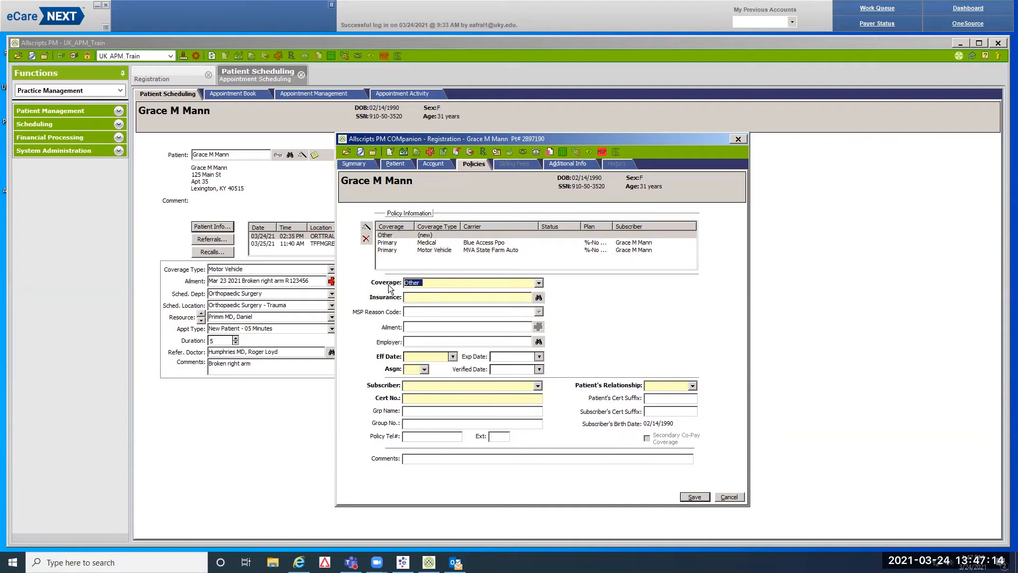
left_click(539, 282)
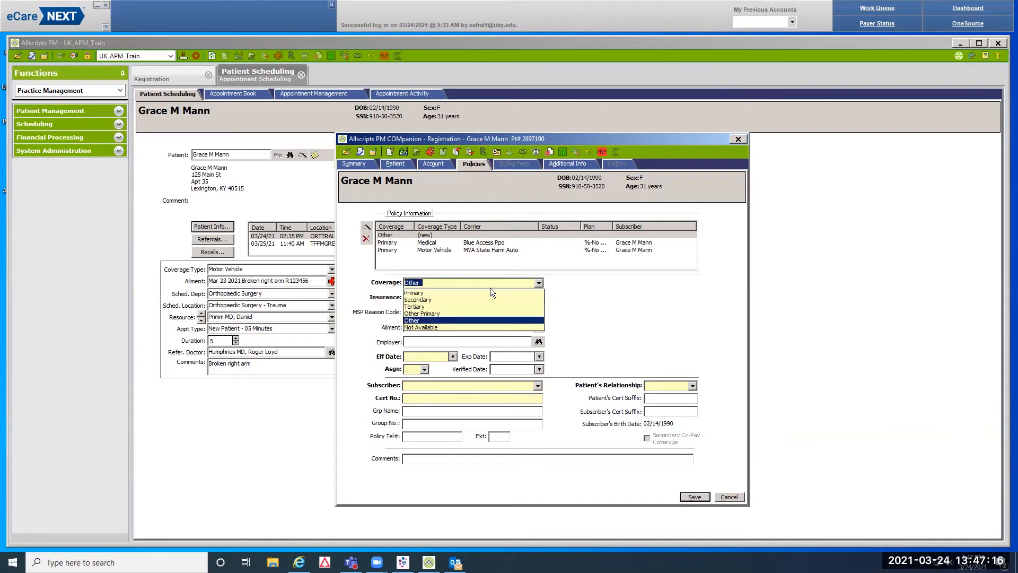
left_click(422, 298)
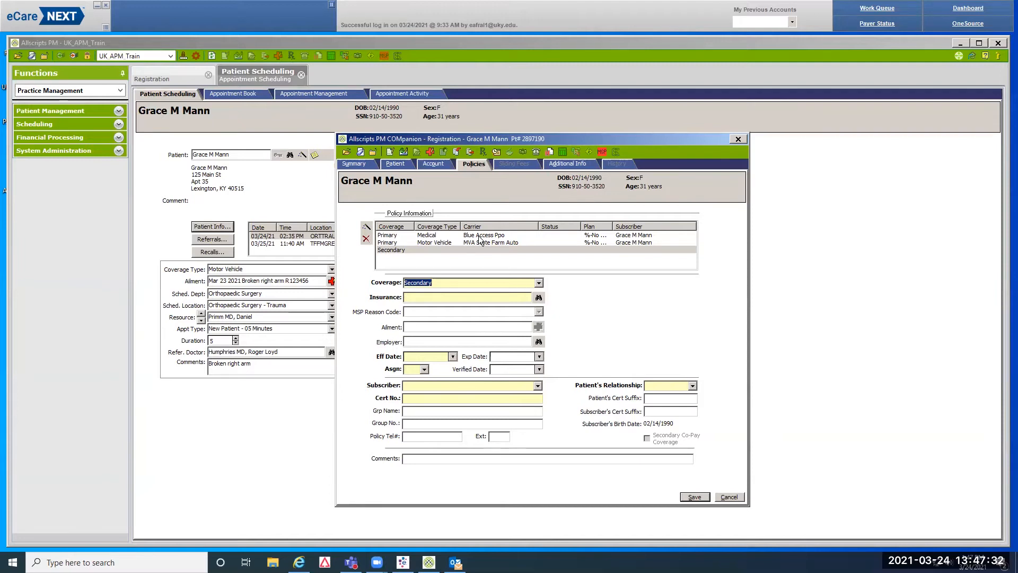
left_click(538, 298)
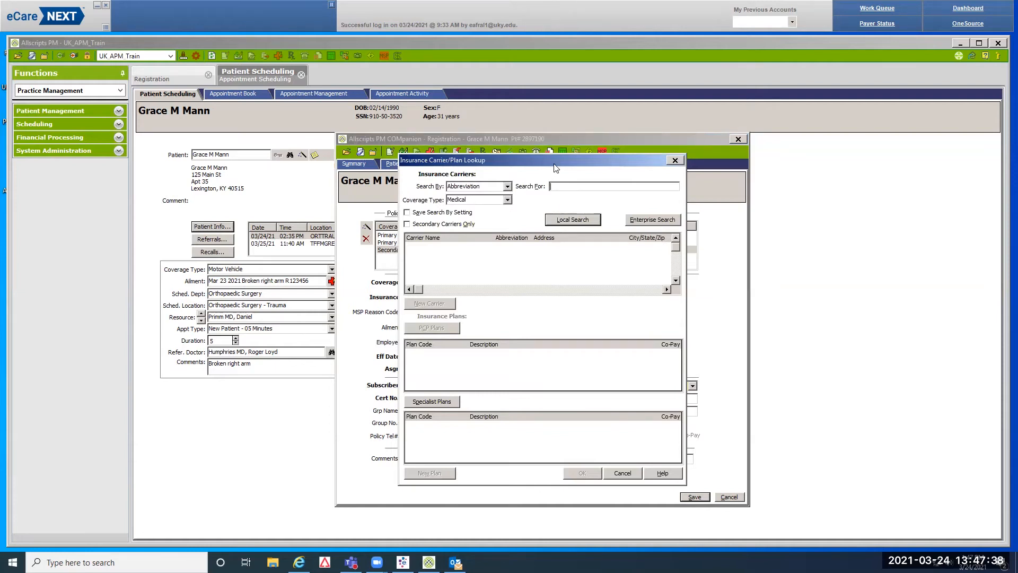
Move the lookup aside and switch the policy's coverage type to Motor Vehicle
left_click_drag(556, 168, 611, 168)
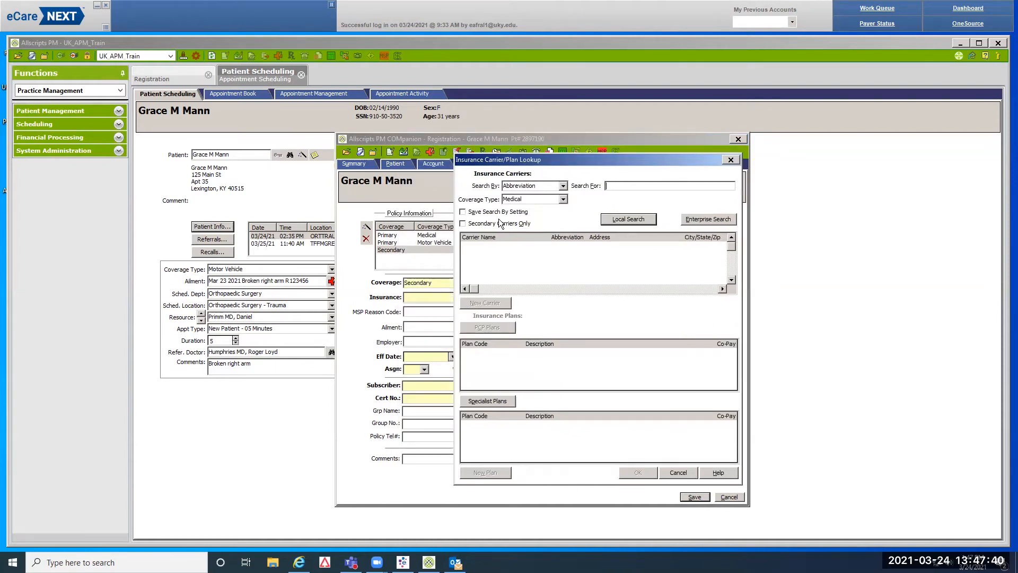
left_click(562, 200)
left_click(538, 236)
Search carriers for 'yrp' and choose Blue Access Ppo with %-No Copay PCP and specialist plans
left_click(610, 185)
type("yrp")
key("Return")
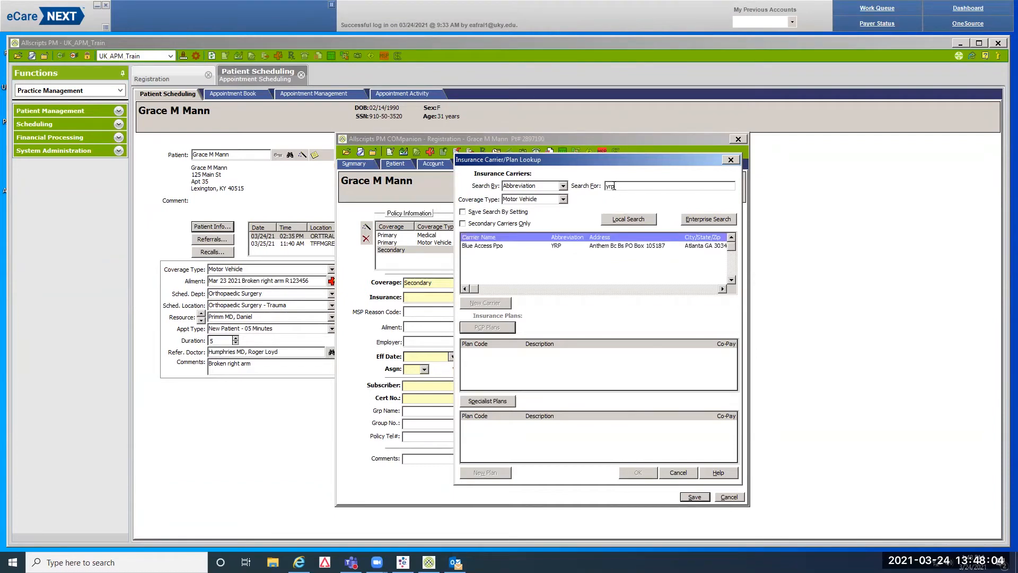
left_click(490, 246)
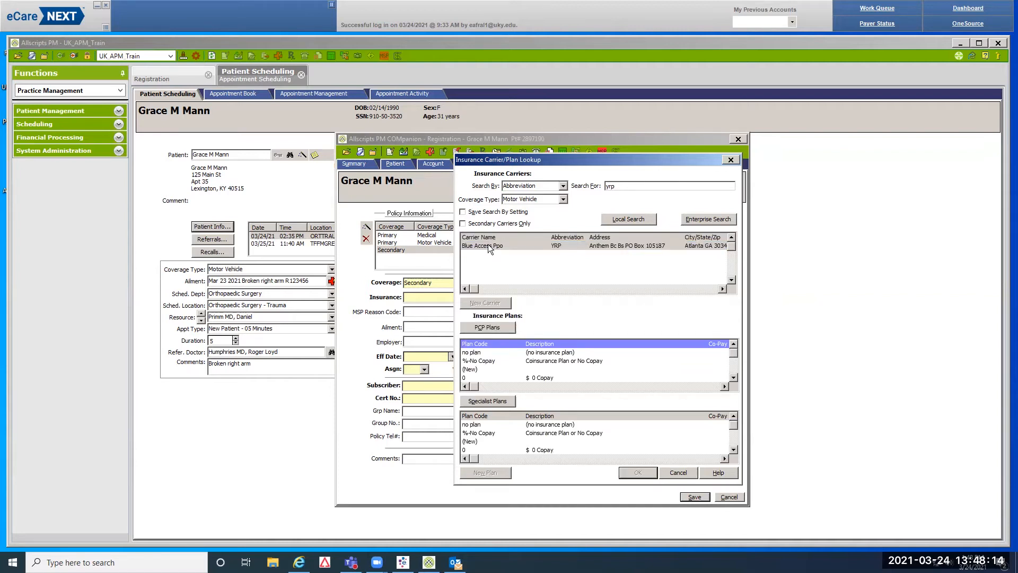
left_click(561, 360)
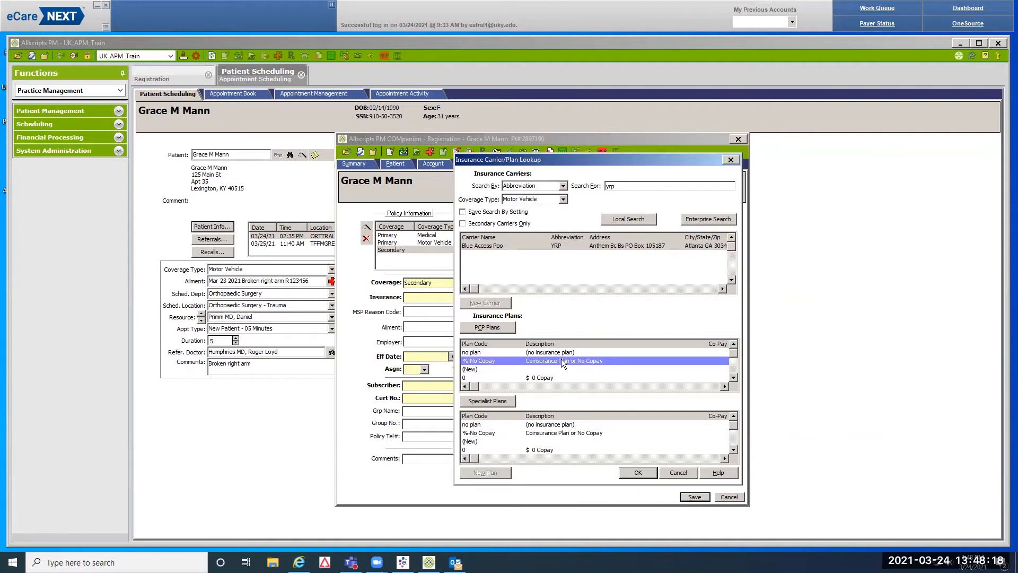
left_click(574, 432)
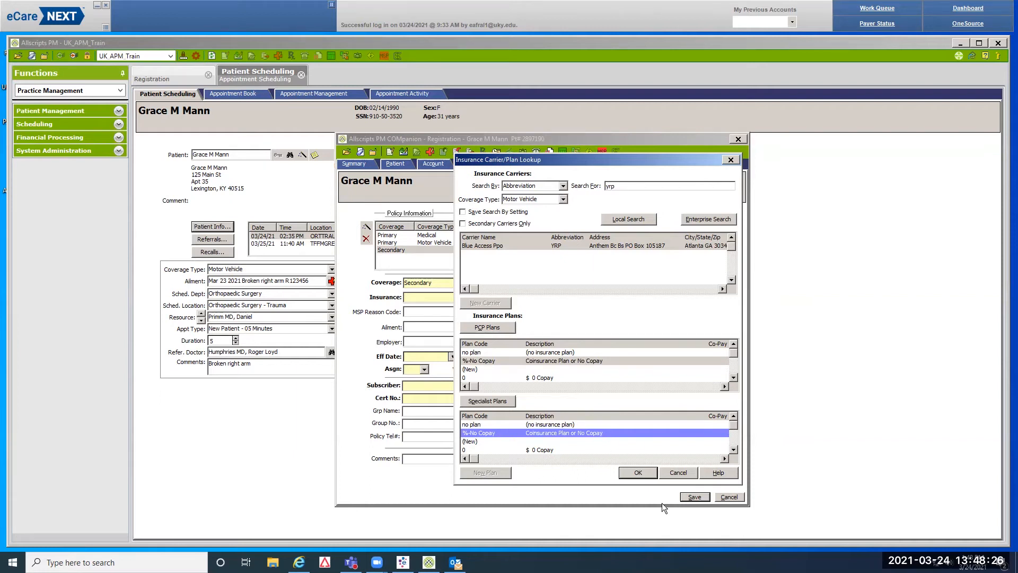
left_click(648, 474)
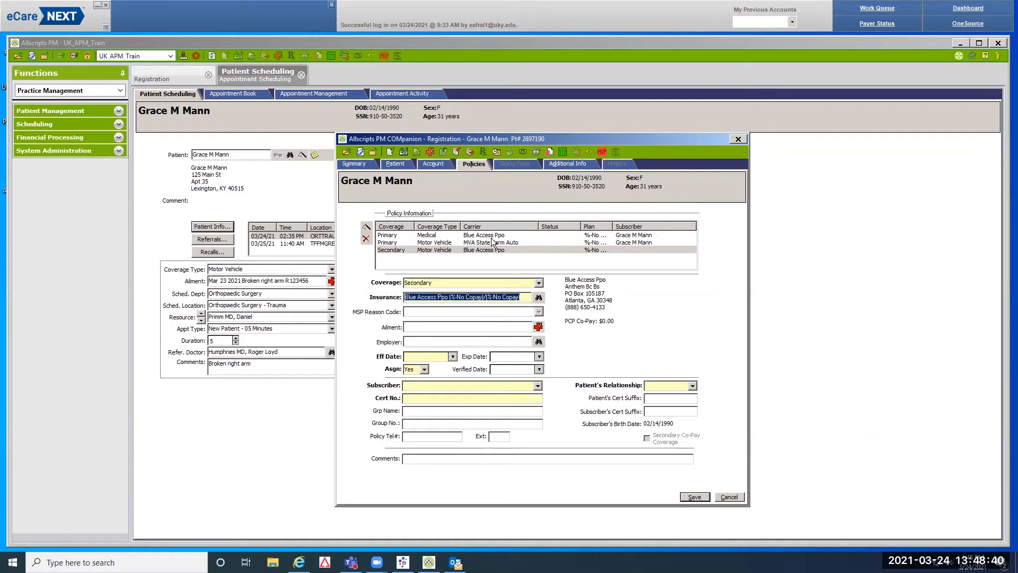
Open the primary Medical Blue Access Ppo policy and copy its cert number
left_click(393, 236)
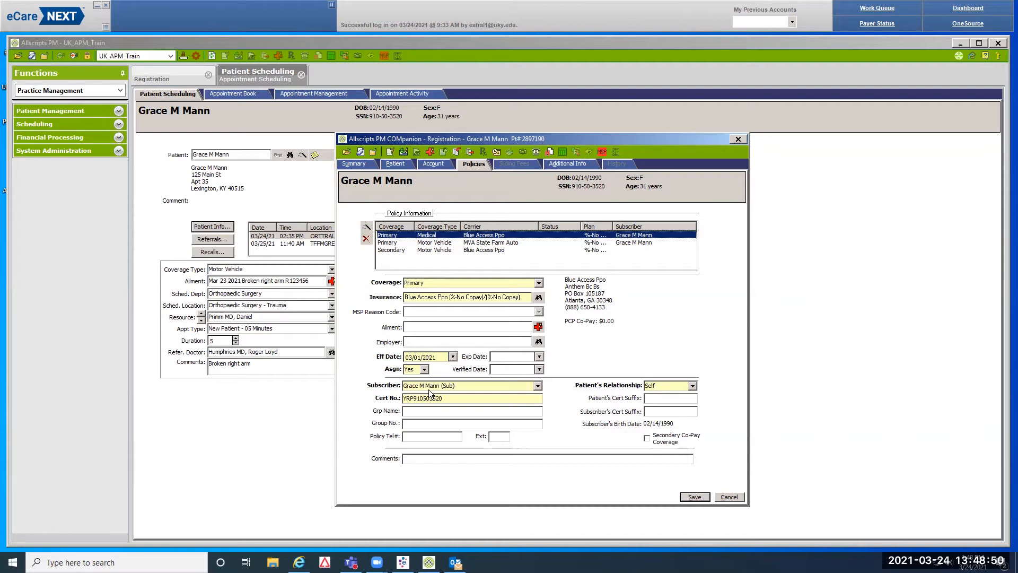
left_click(442, 398)
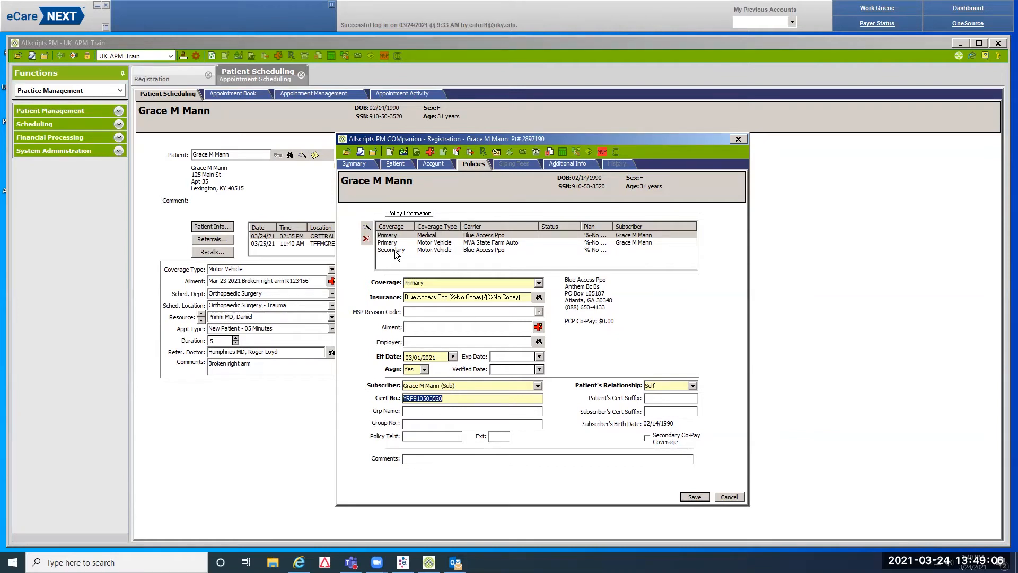
Give the secondary policy effective date 03/01/2021, the patient as subscriber, and the pasted cert number
left_click(444, 252)
left_click(413, 356)
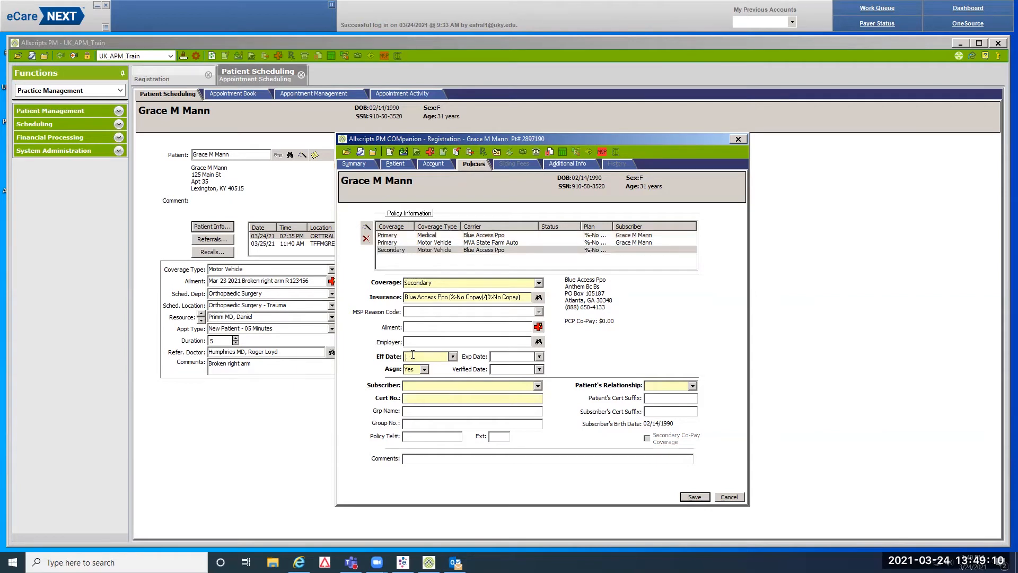
type("03012021")
left_click(536, 387)
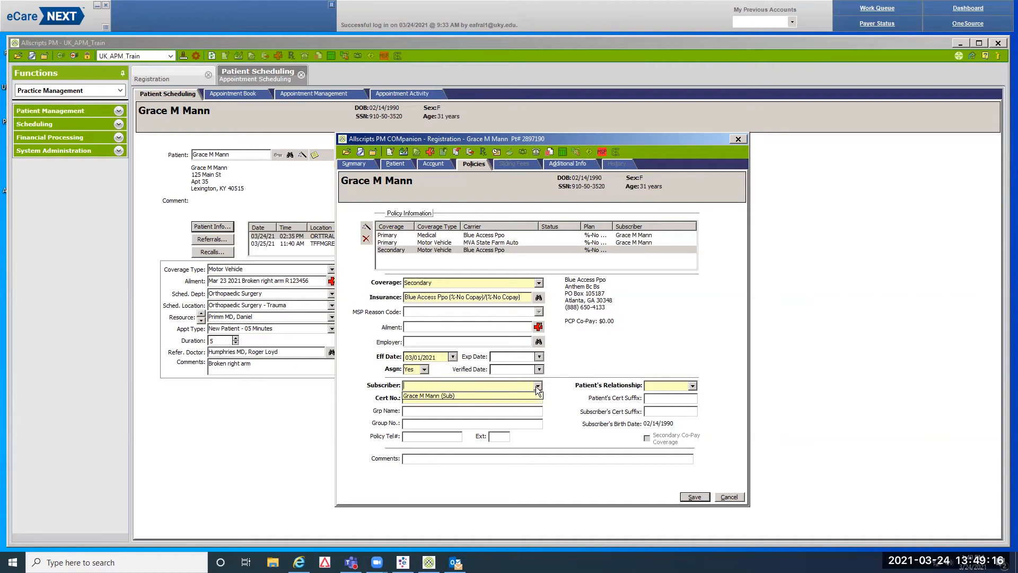
left_click(473, 396)
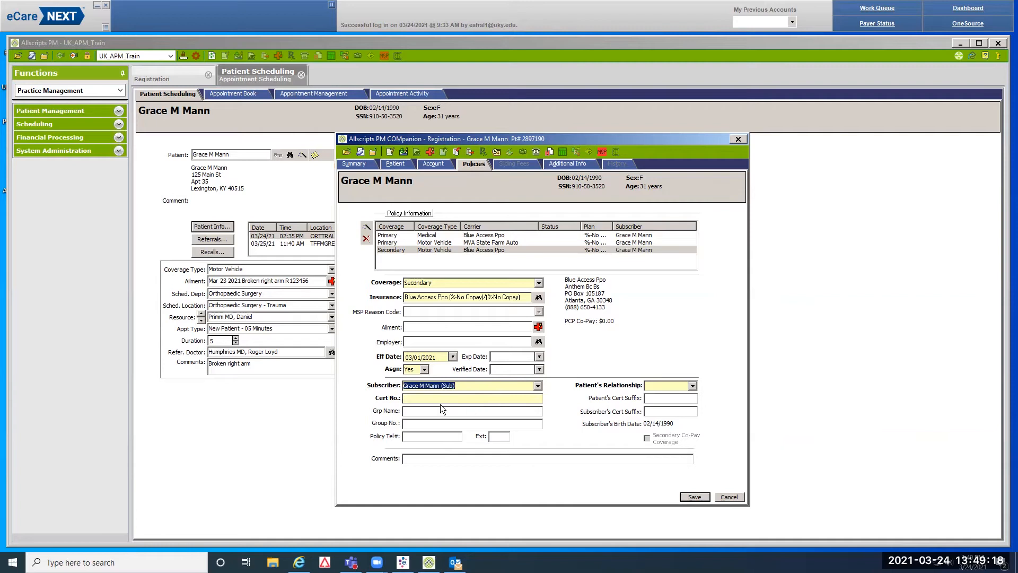
left_click(413, 399)
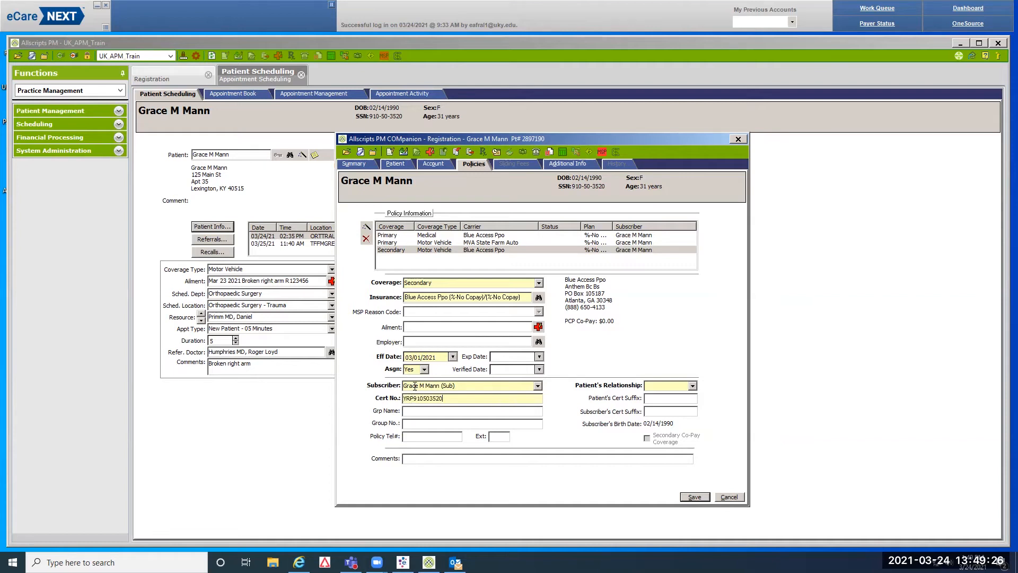
Set the secondary policy's relationship to Self, recheck it, and move the registration window aside
left_click(644, 387)
type("Self")
left_click(395, 236)
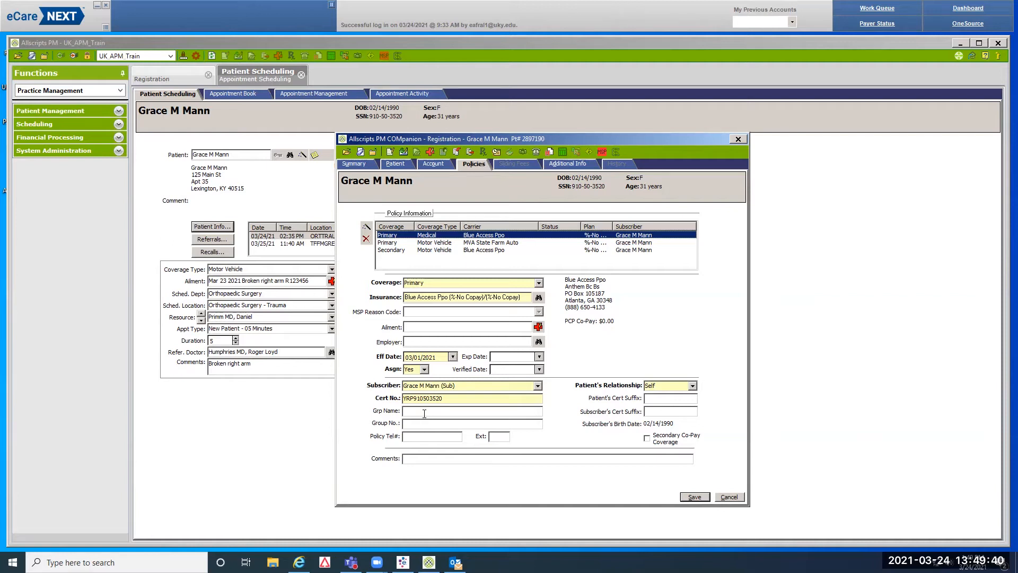
left_click(445, 250)
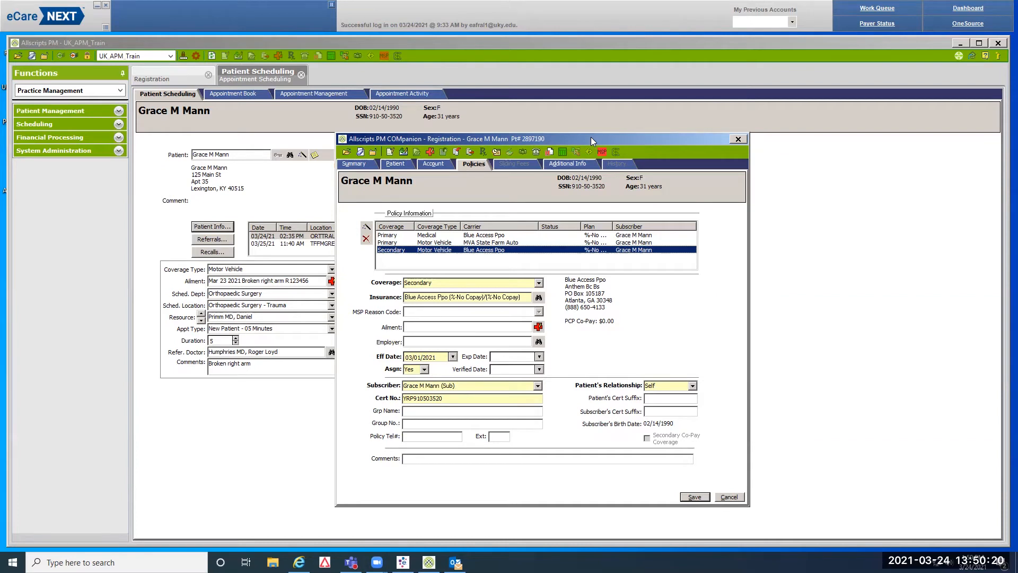
left_click_drag(591, 136, 269, 44)
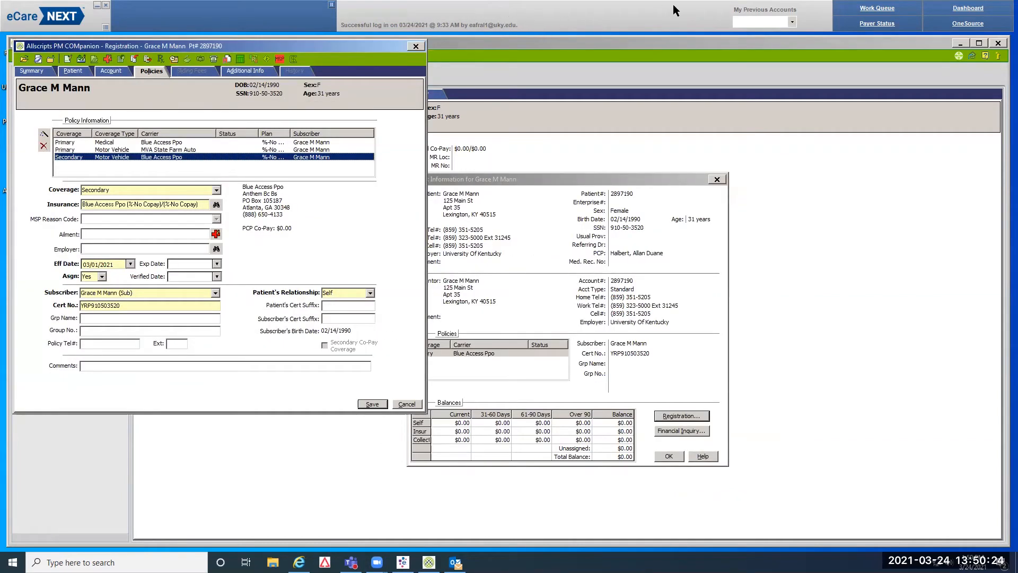
Search the eligibility Work Queue by the patient's last and first name
left_click(890, 11)
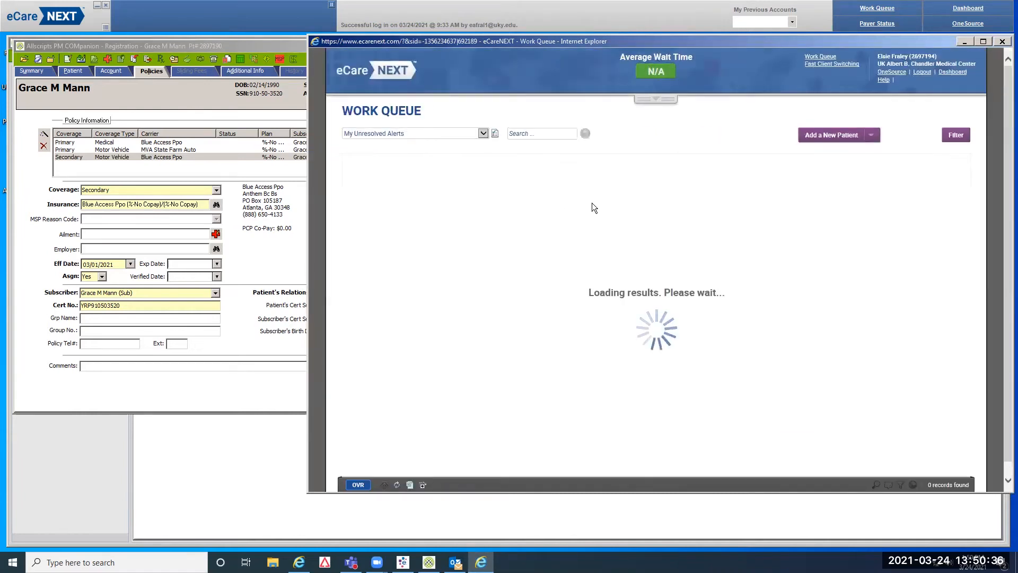
left_click(536, 134)
type("mann, bra")
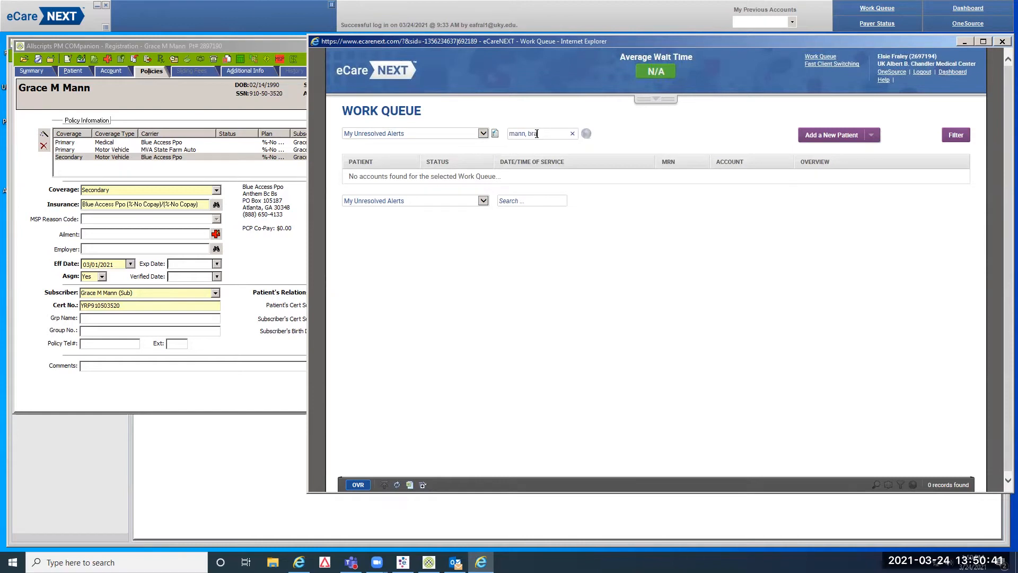
key("Return")
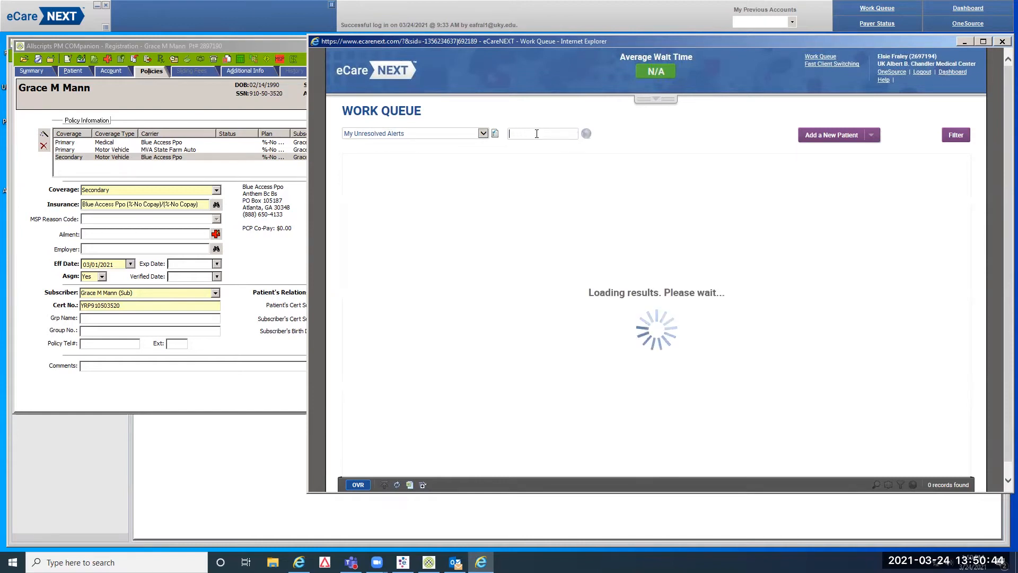
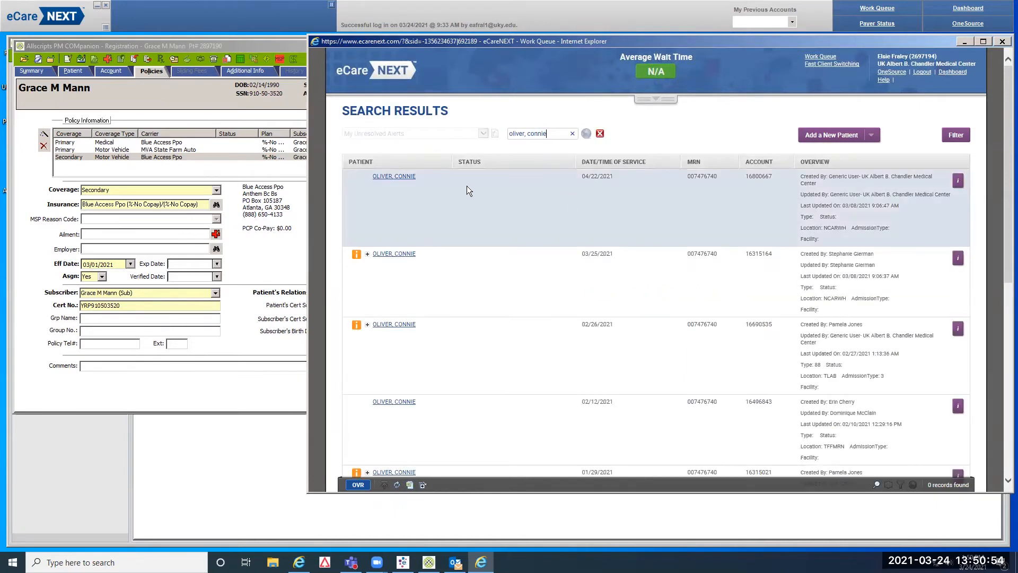
Open the patient's most recent account and view its Blue Access PPO eligibility in the My Response panels
left_click(396, 180)
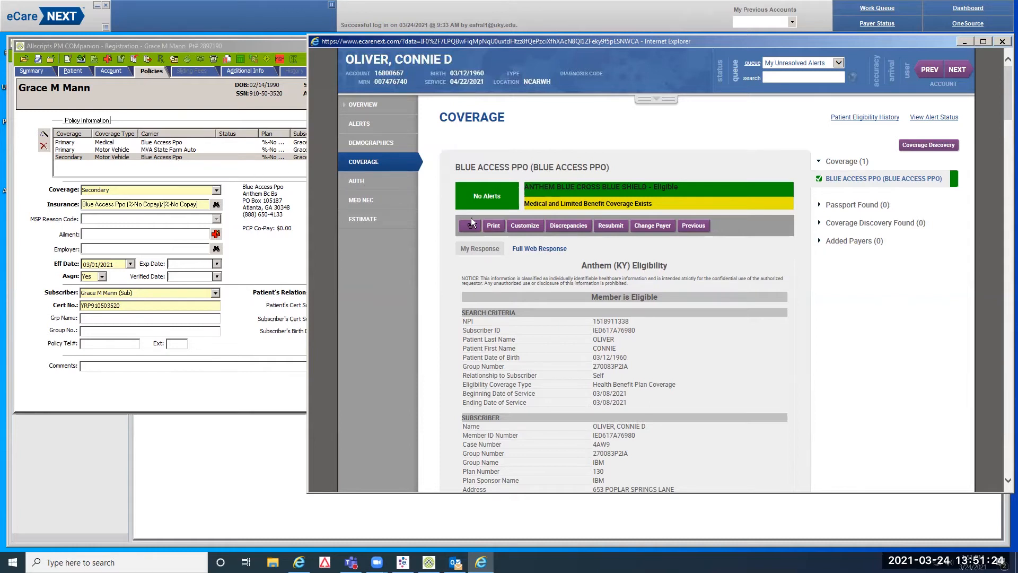
left_click(480, 250)
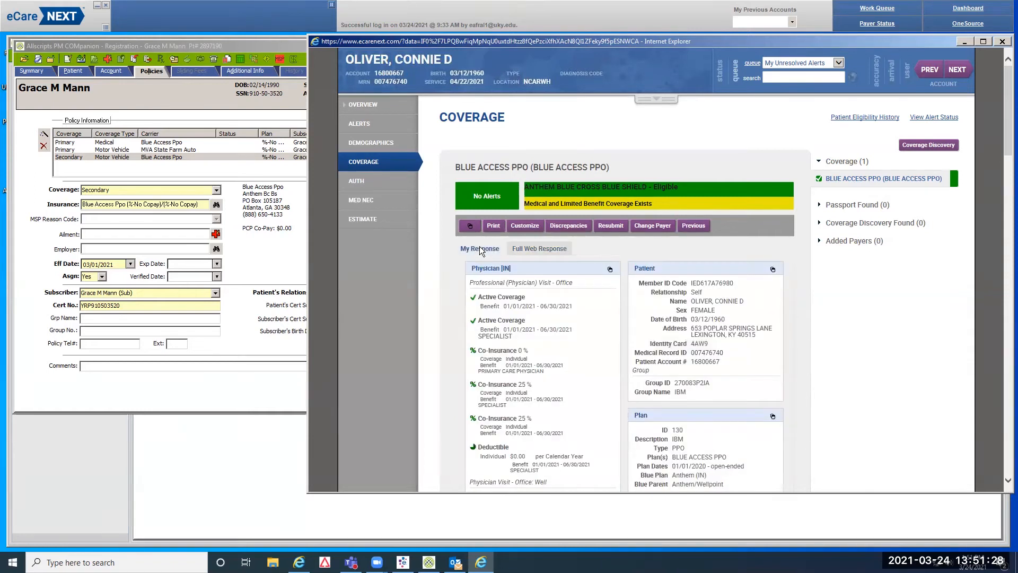
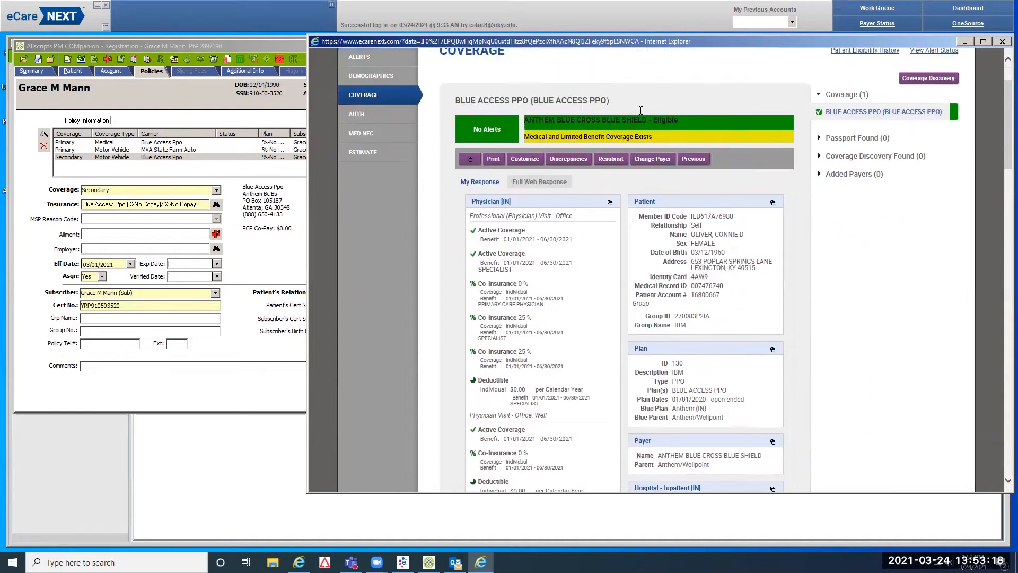
Scroll the eCareNEXT eligibility coverage page, then close that window
scroll(637, 123, "down", 2)
left_click(1002, 42)
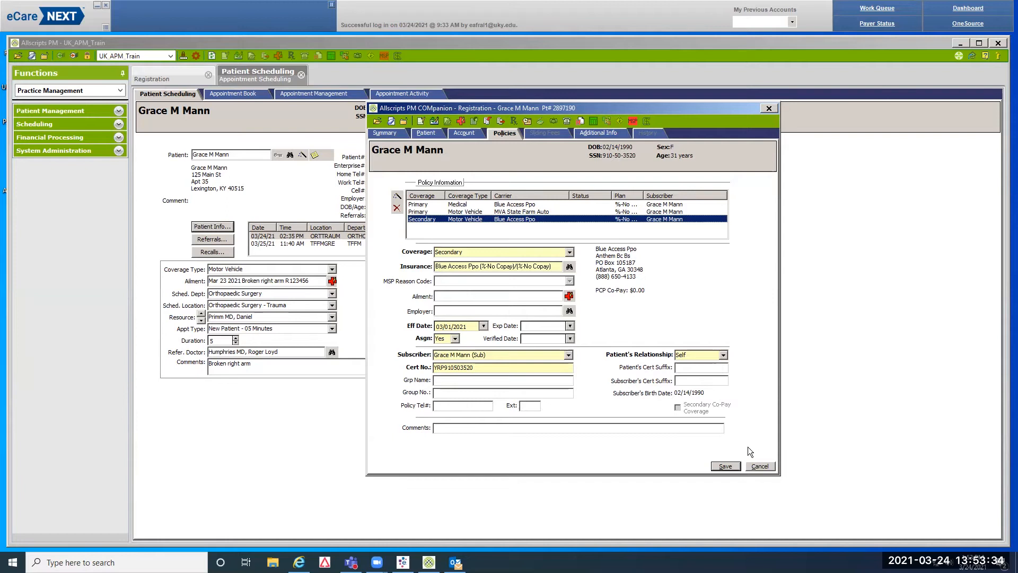
Save the policy changes and go to Additional Info, dismissing the invalid relationship warning
left_click(726, 466)
left_click(607, 135)
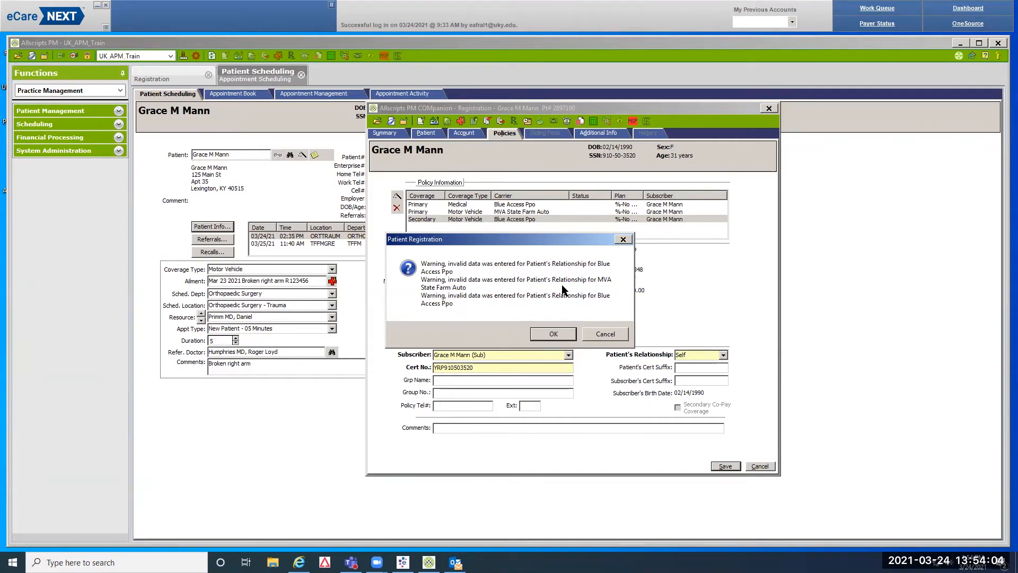
left_click(551, 335)
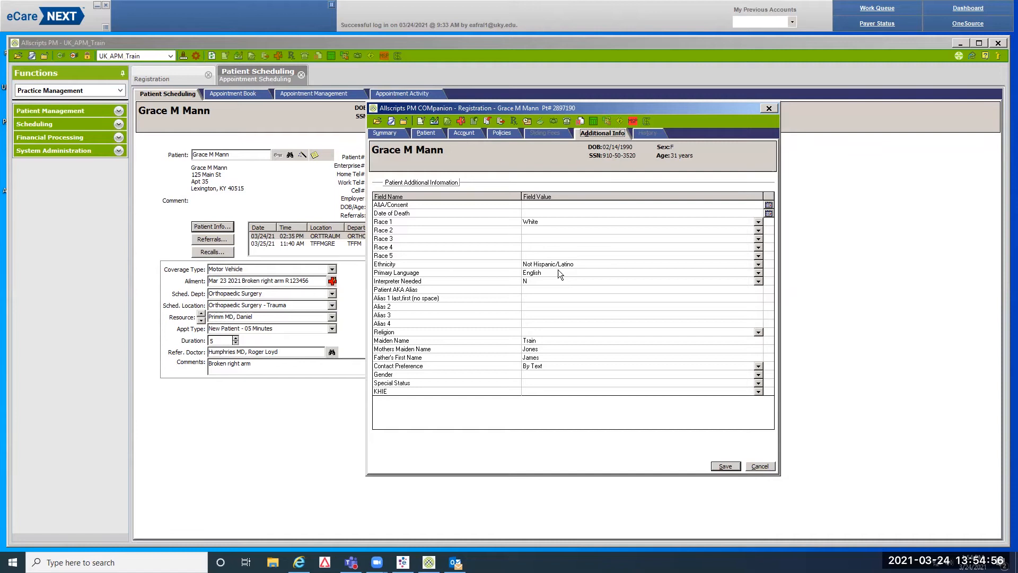
Step through Ethnicity, Primary Language, Interpreter, Alias, Maiden Name, Gender and Special Status, then save
key("Tab")
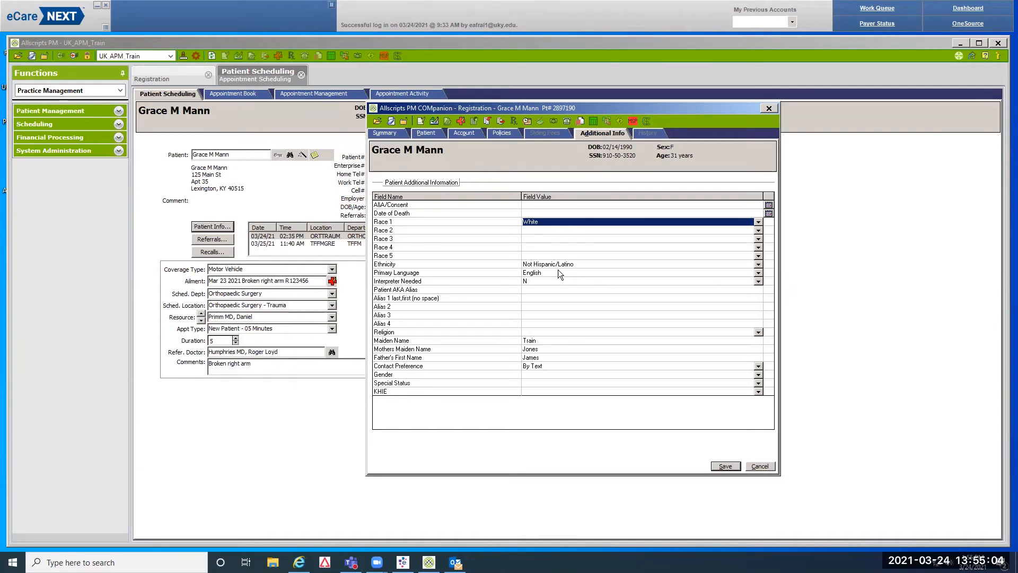
key("Down")
key("Down")
key("Down")
key("Down")
key("Down")
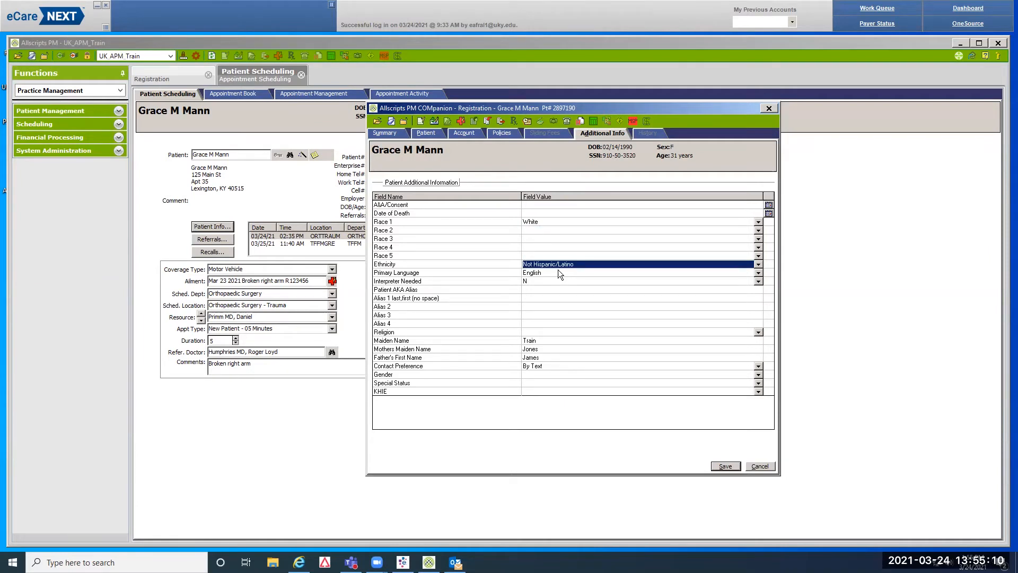
left_click(559, 272)
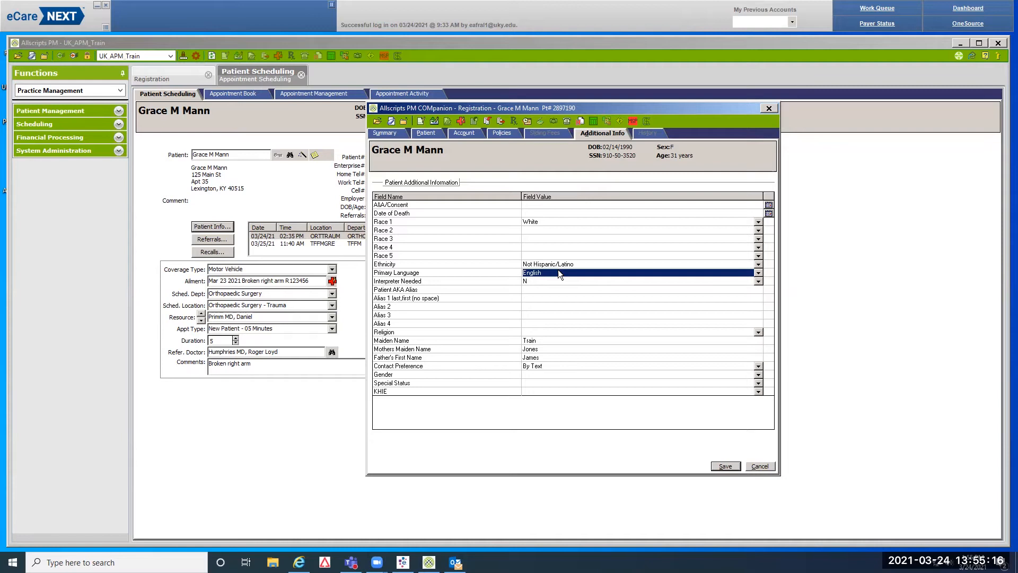
key("Down")
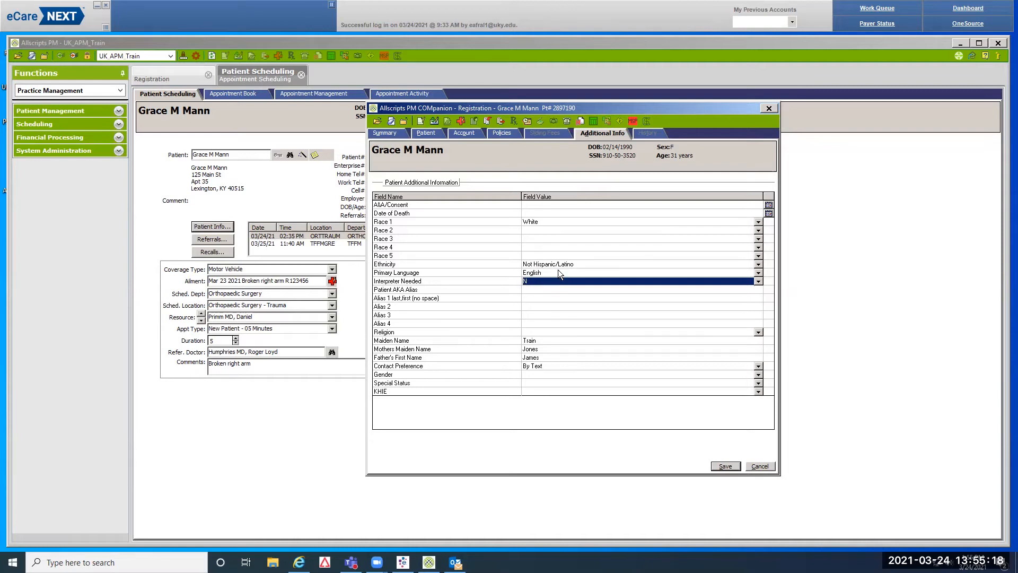
key("Down")
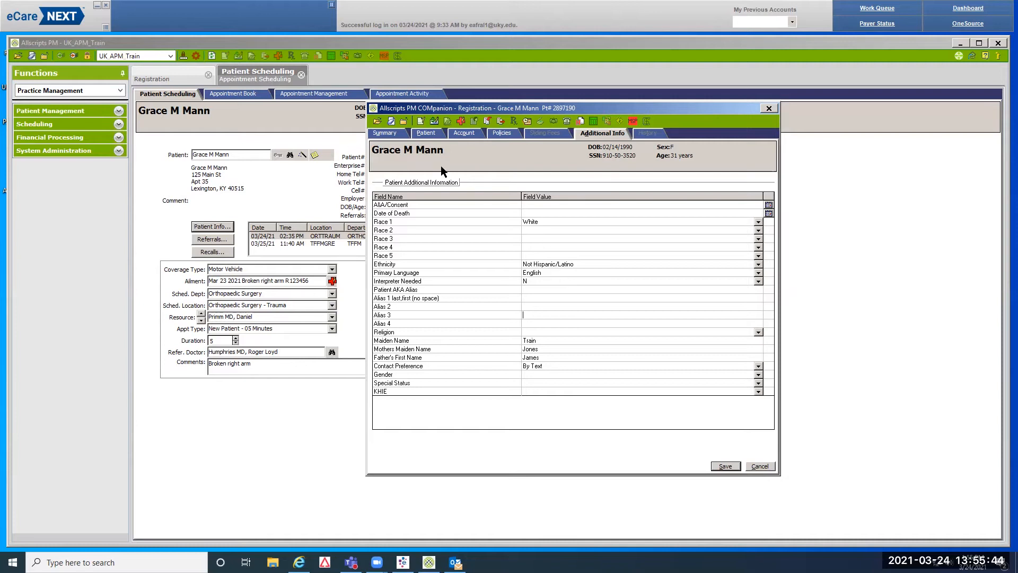
key("Tab")
key("Tab")
key("Tab")
key("Tab")
key("Tab")
key("Tab")
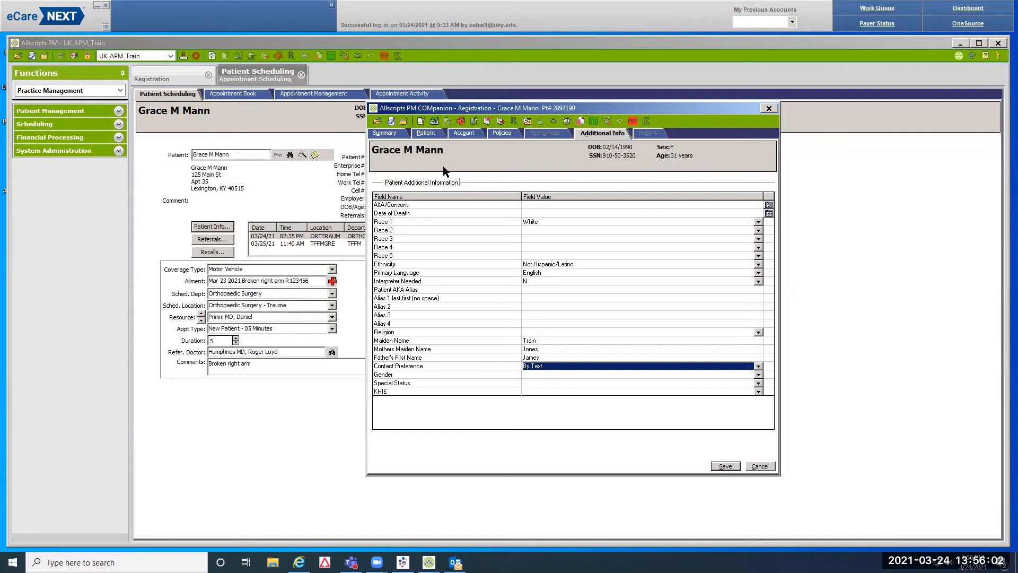
key("Tab")
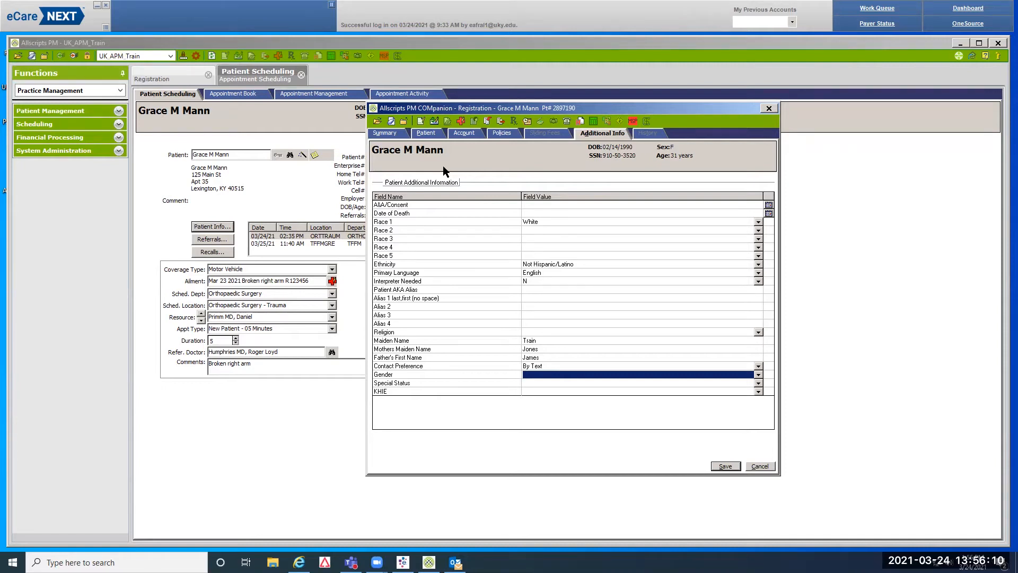
key("Down")
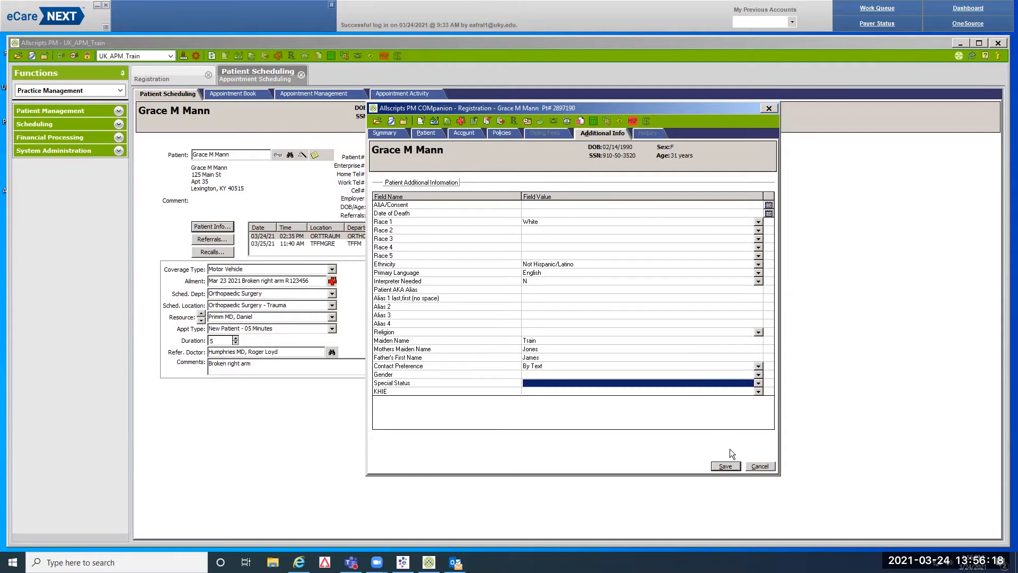
left_click(730, 462)
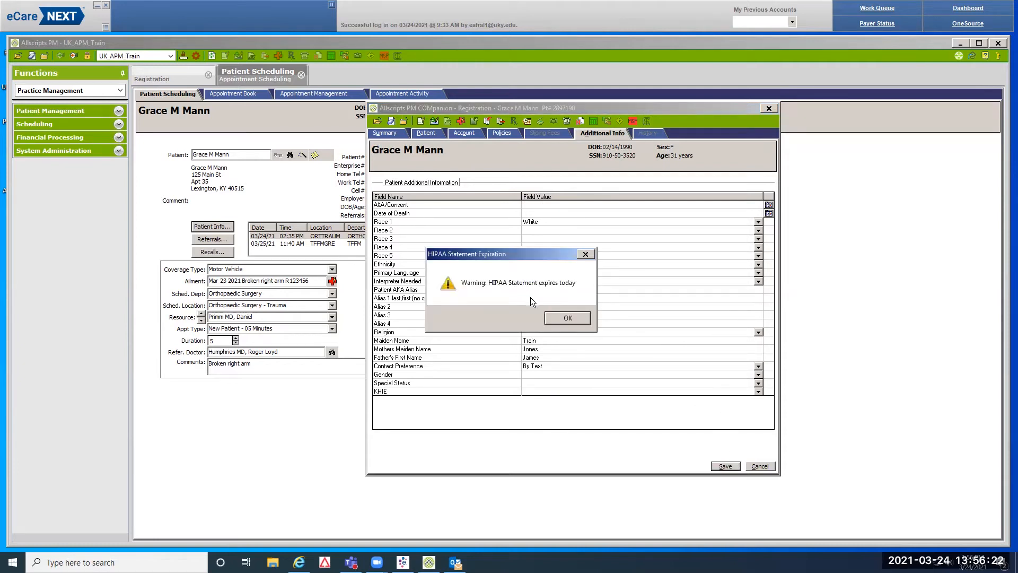
Accept the HIPAA and relationship warnings, then reopen the patient's registration from scheduling
left_click(575, 316)
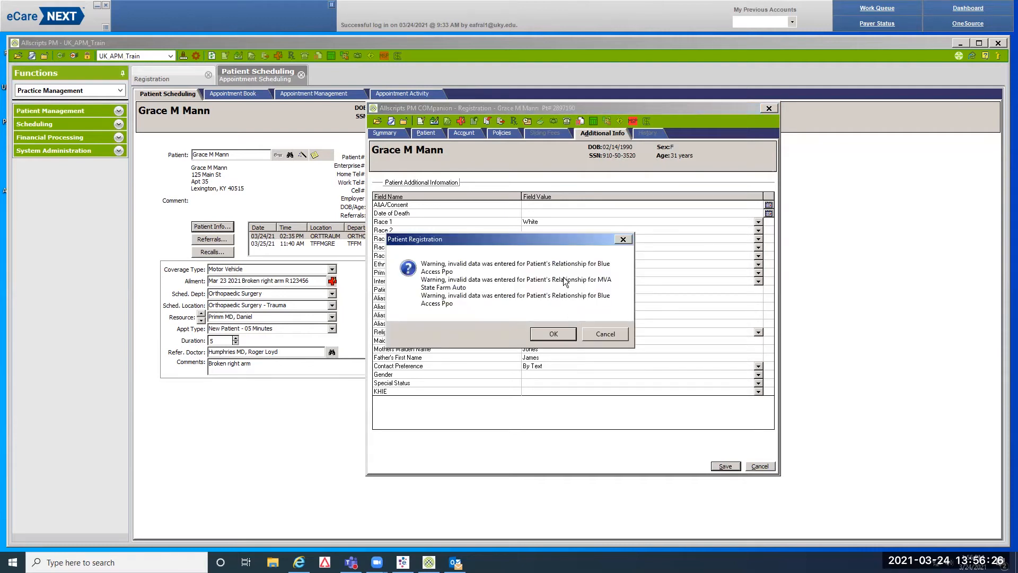
left_click(559, 332)
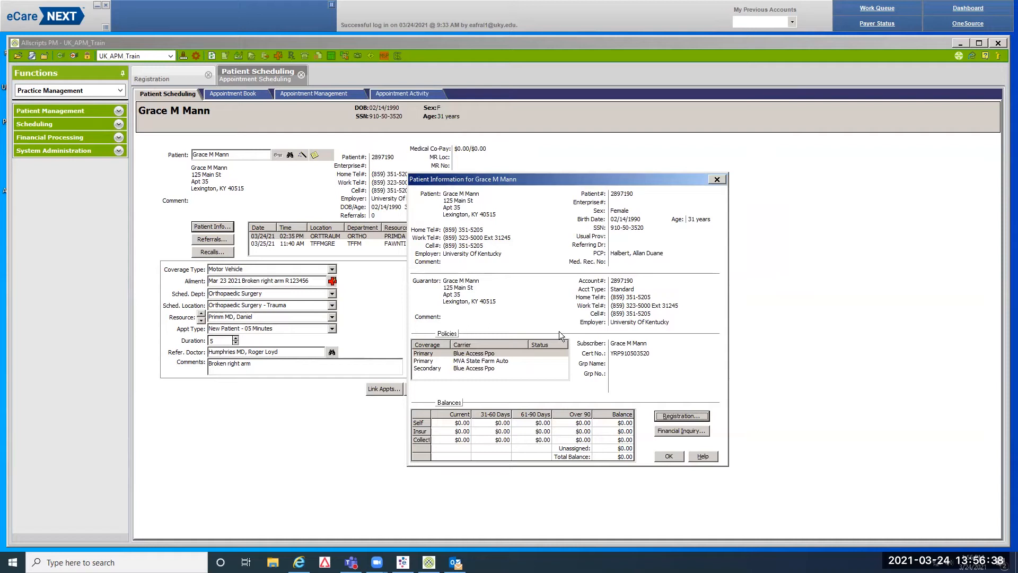
left_click(717, 179)
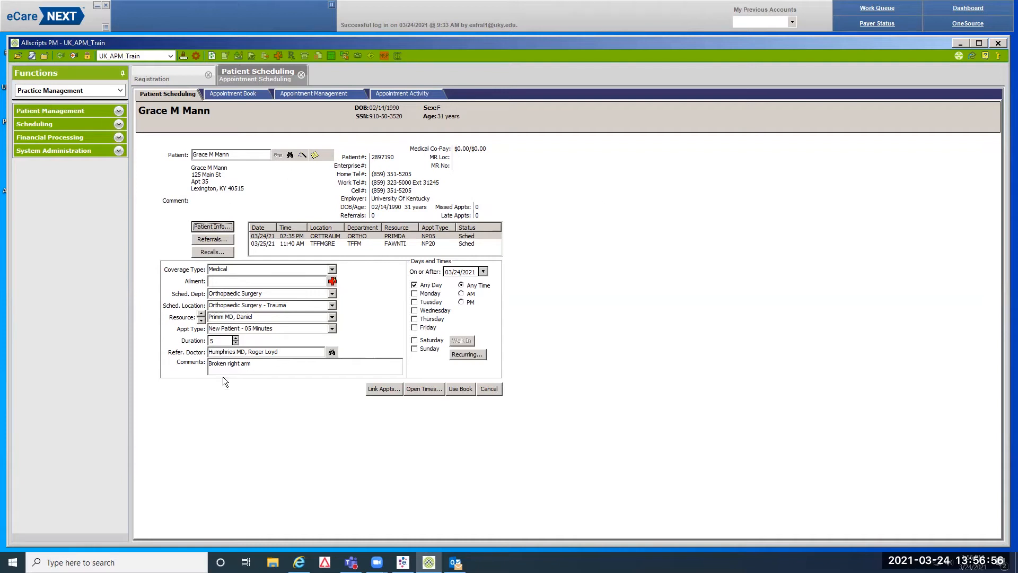
left_click(214, 227)
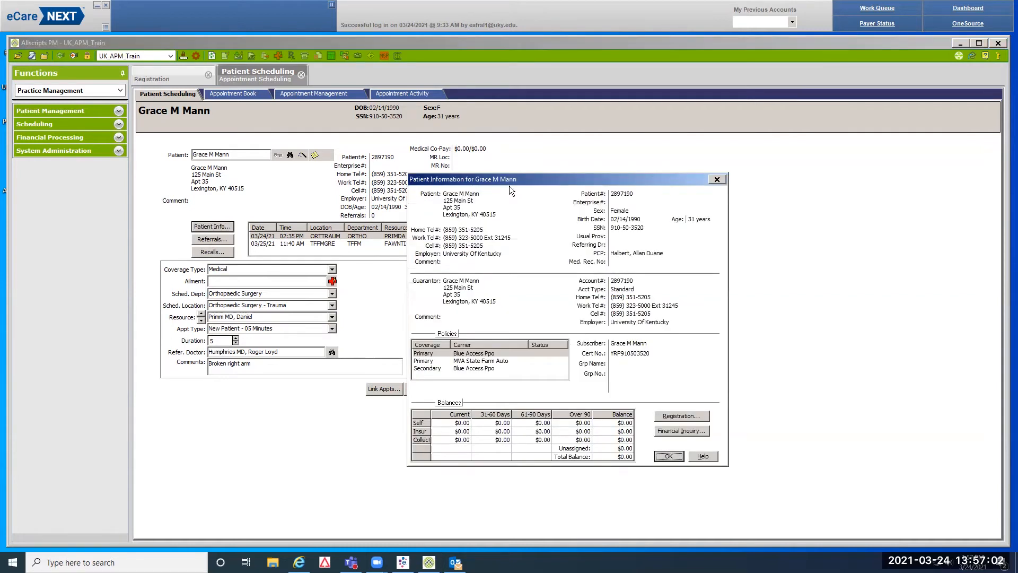
left_click(695, 415)
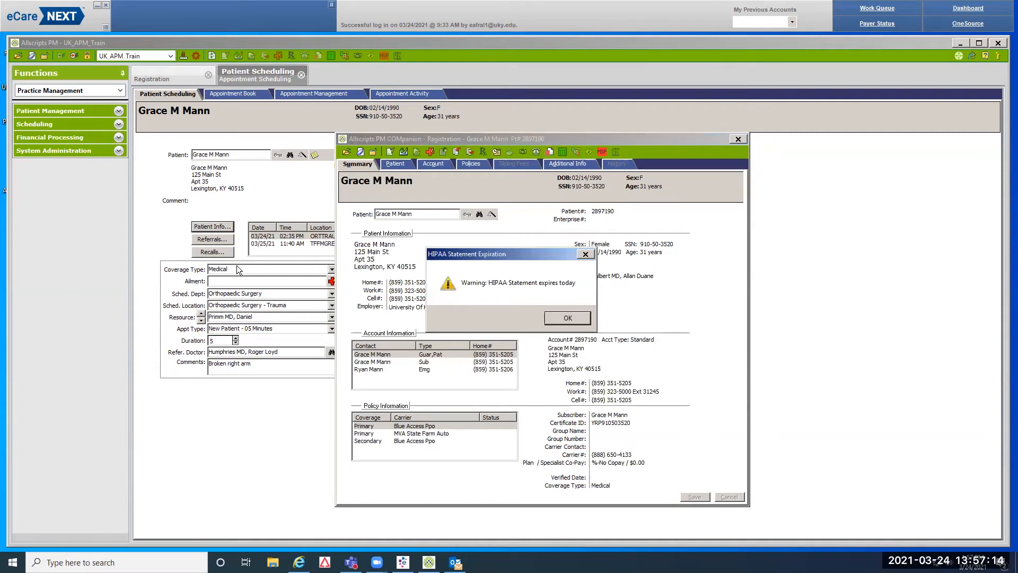
Acknowledge the HIPAA warning and review demographics plus the subscriber and emergency contacts
left_click(567, 318)
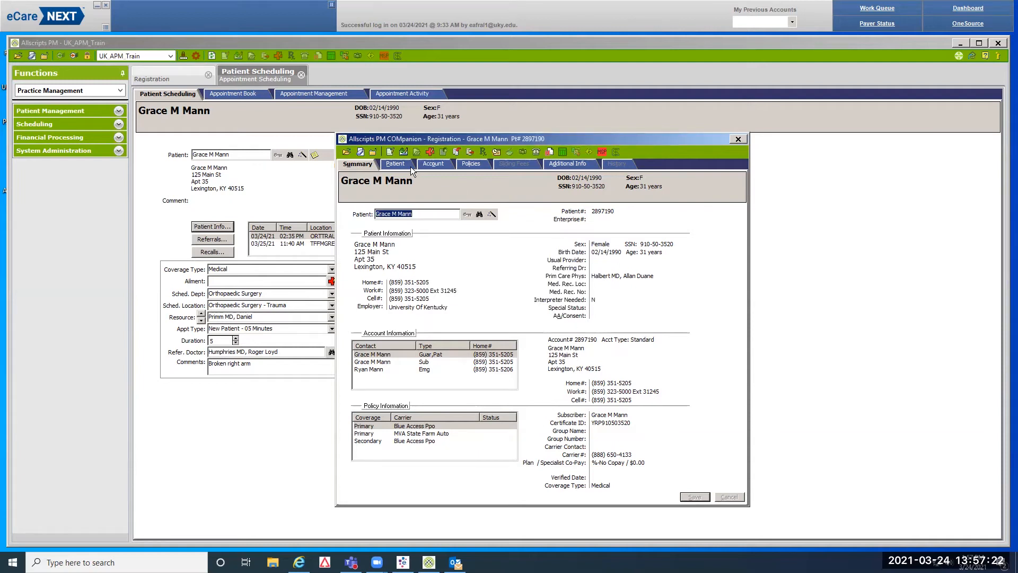
left_click(394, 165)
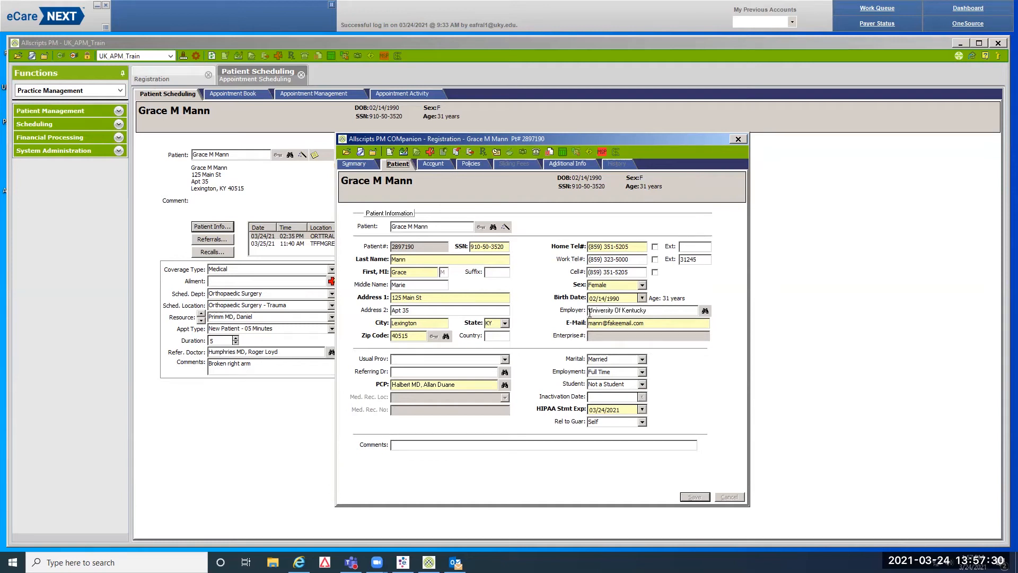
left_click(433, 163)
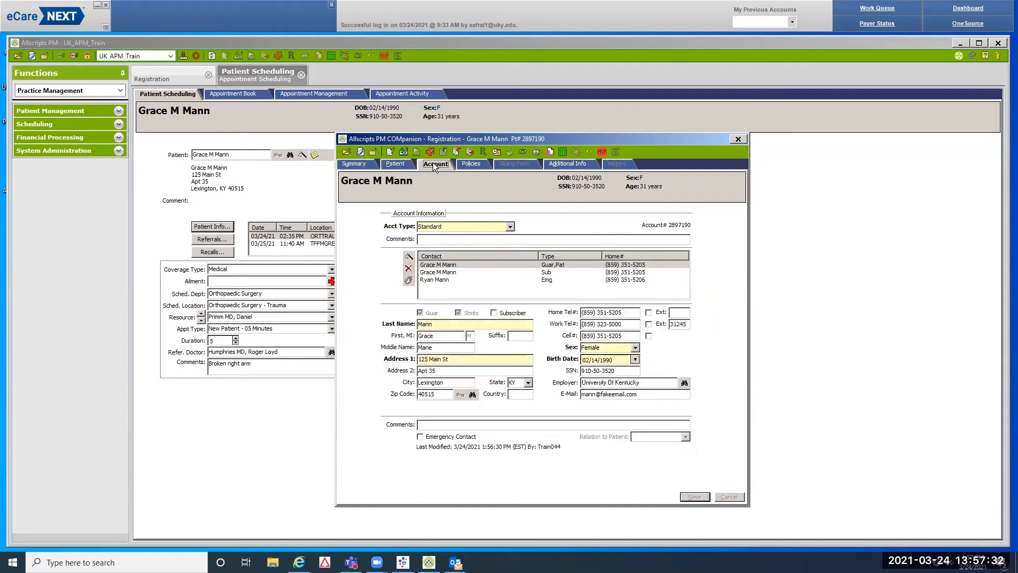
left_click(548, 271)
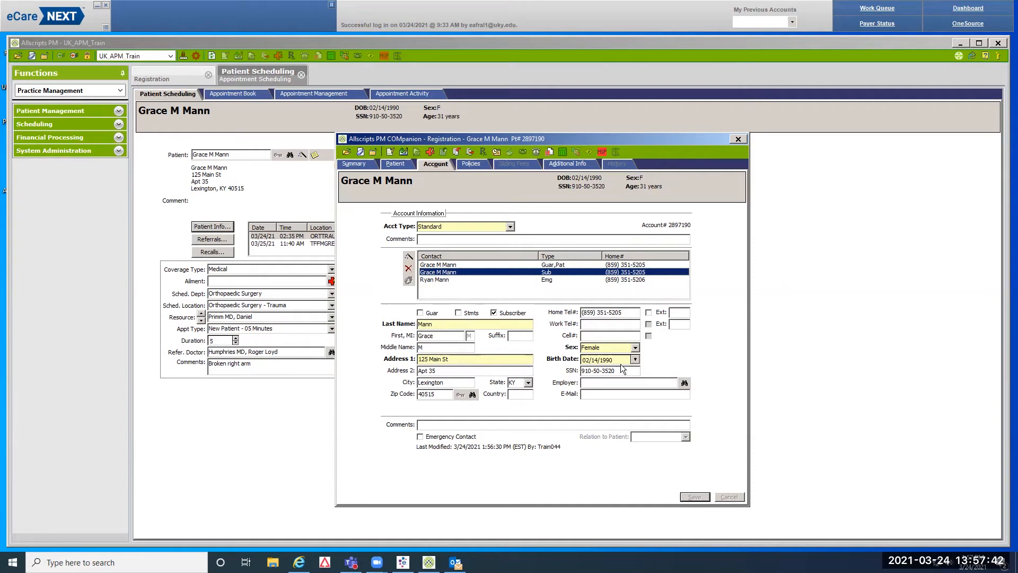
left_click(543, 279)
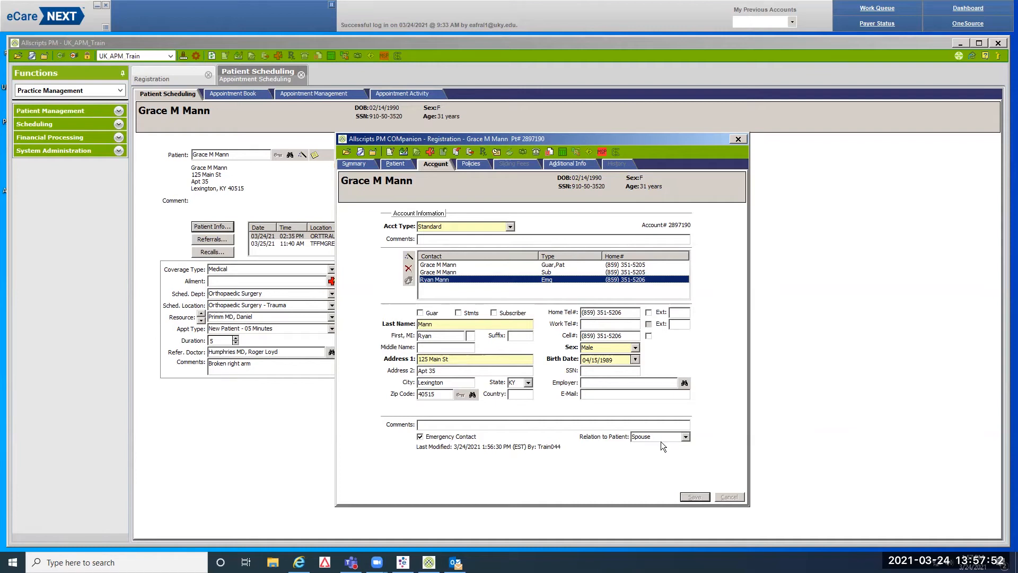
Review the primary Medical Blue Access Ppo policy and the patient's Additional Info
left_click(474, 164)
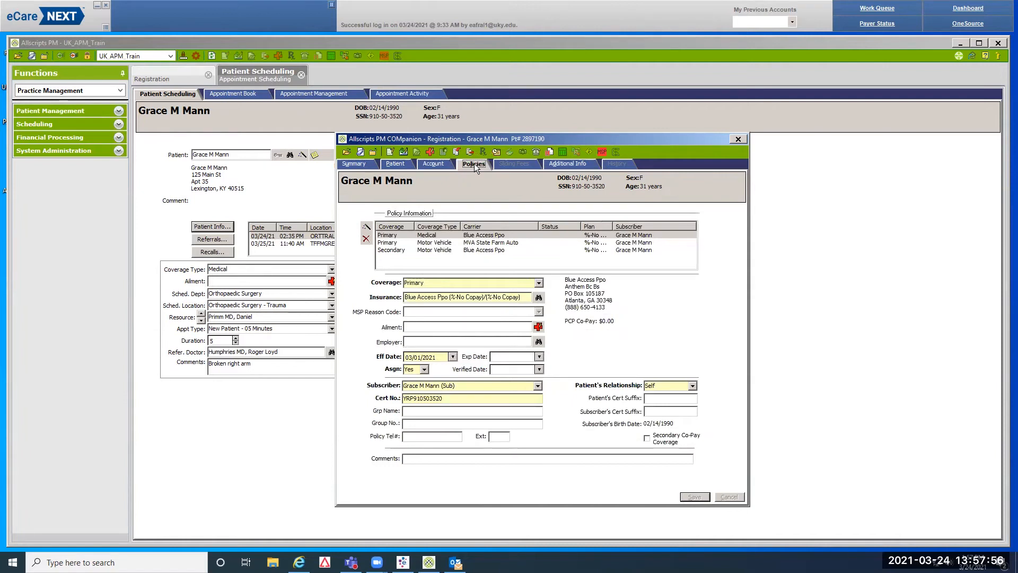
left_click(393, 236)
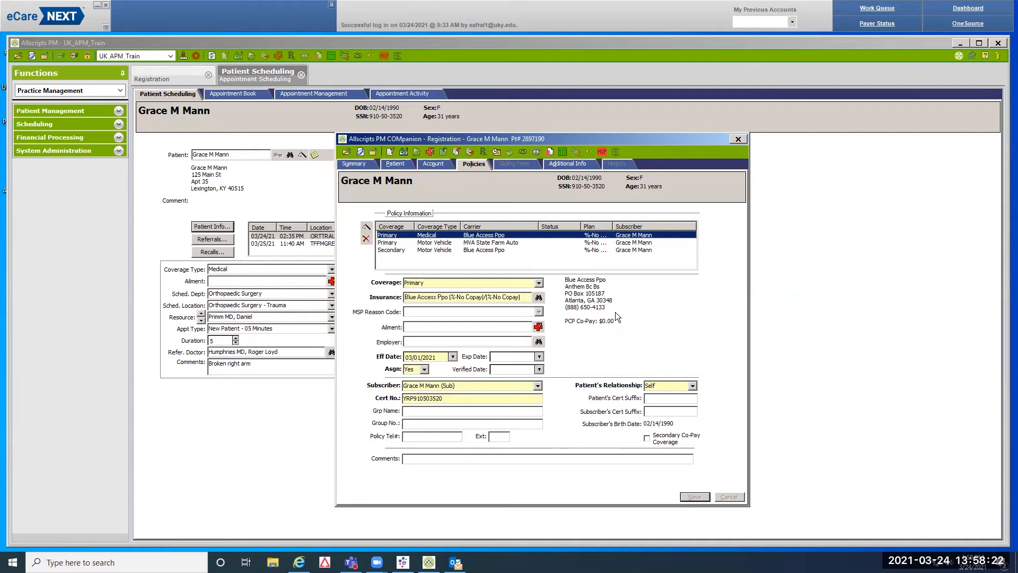
left_click(573, 164)
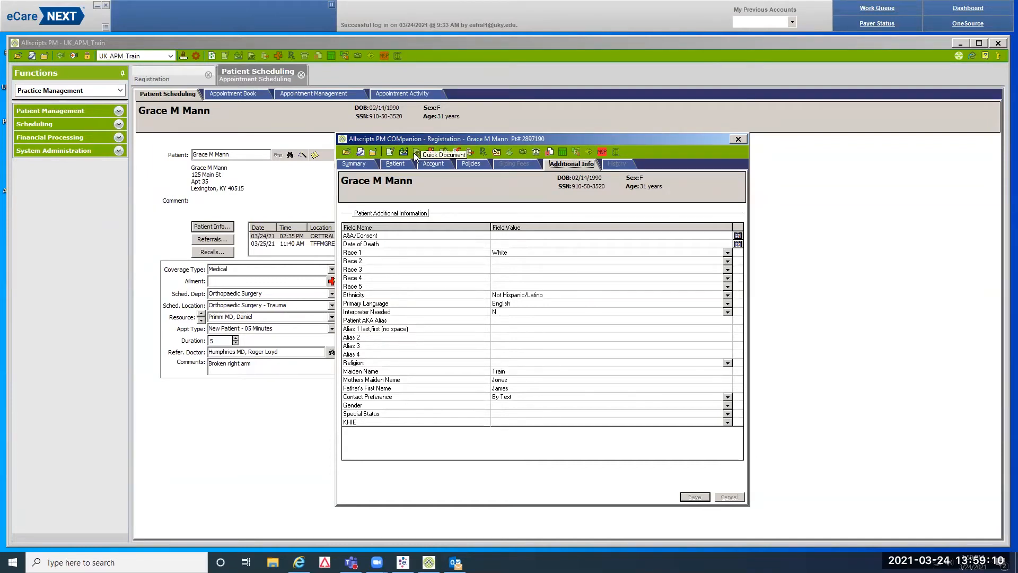
Close the Registration window and the Patient Information summary
left_click(738, 138)
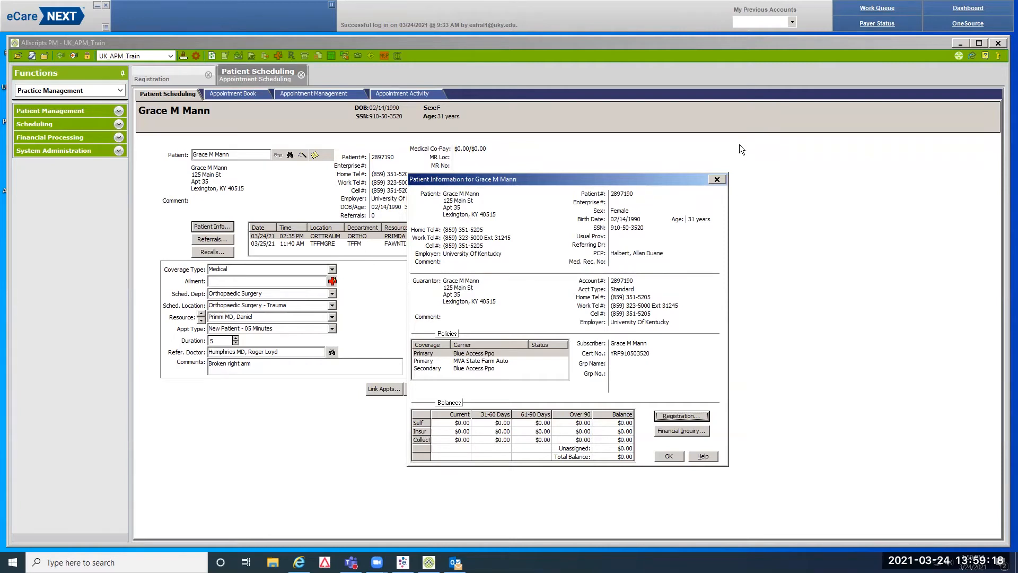
left_click(717, 179)
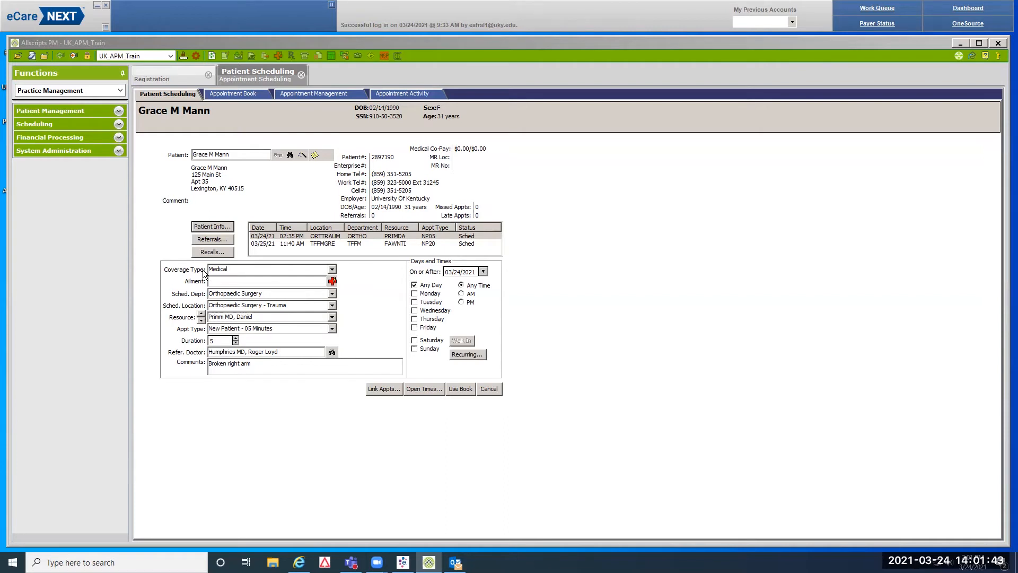
Set the appointment's coverage type to Motor Vehicle and open Ailment Information
left_click(332, 271)
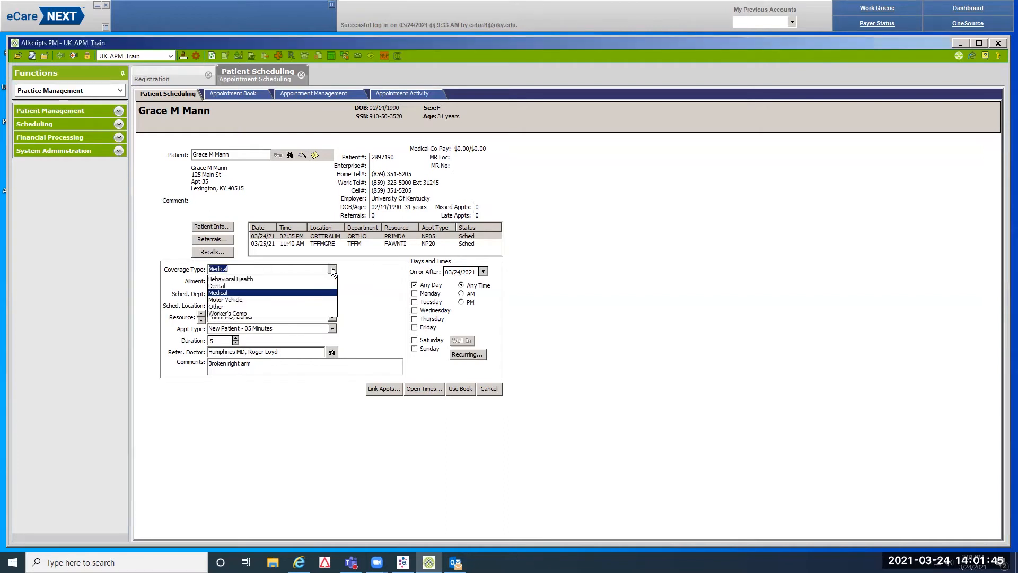
left_click(241, 303)
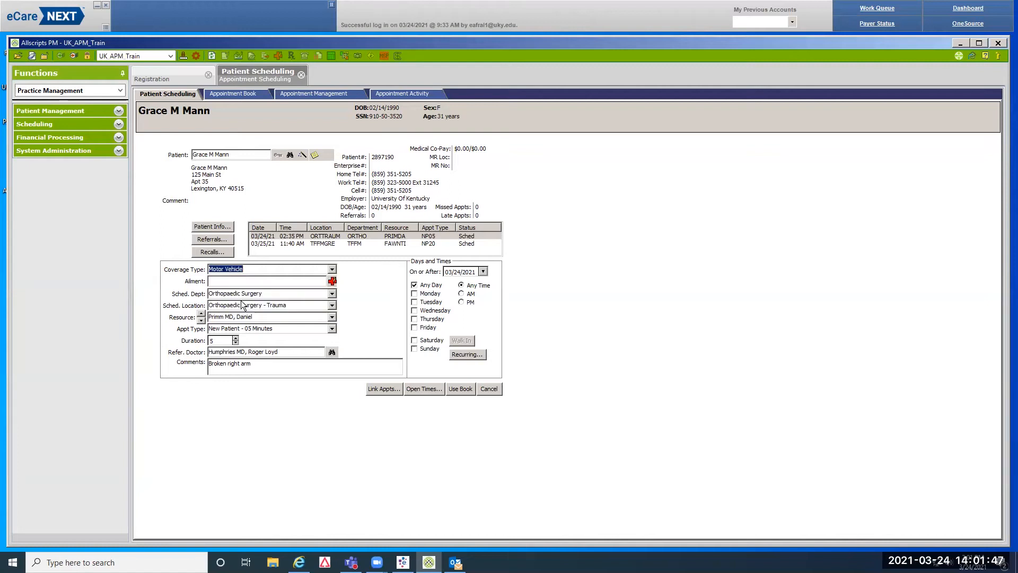
left_click(332, 281)
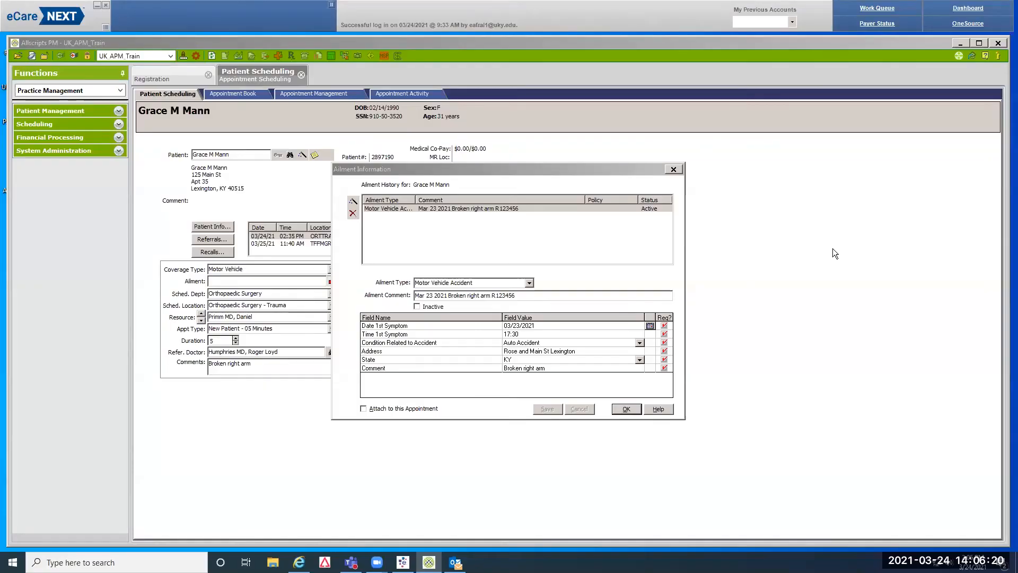
Attach the 03/23/2021 Motor Vehicle Accident (broken right arm) ailment to the appointment and save
left_click(512, 208)
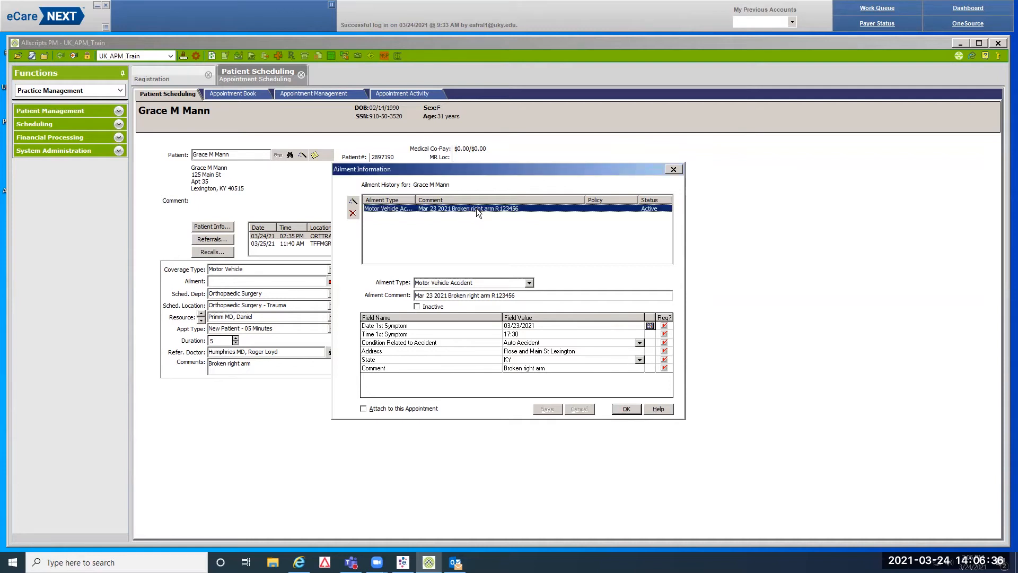
left_click(364, 408)
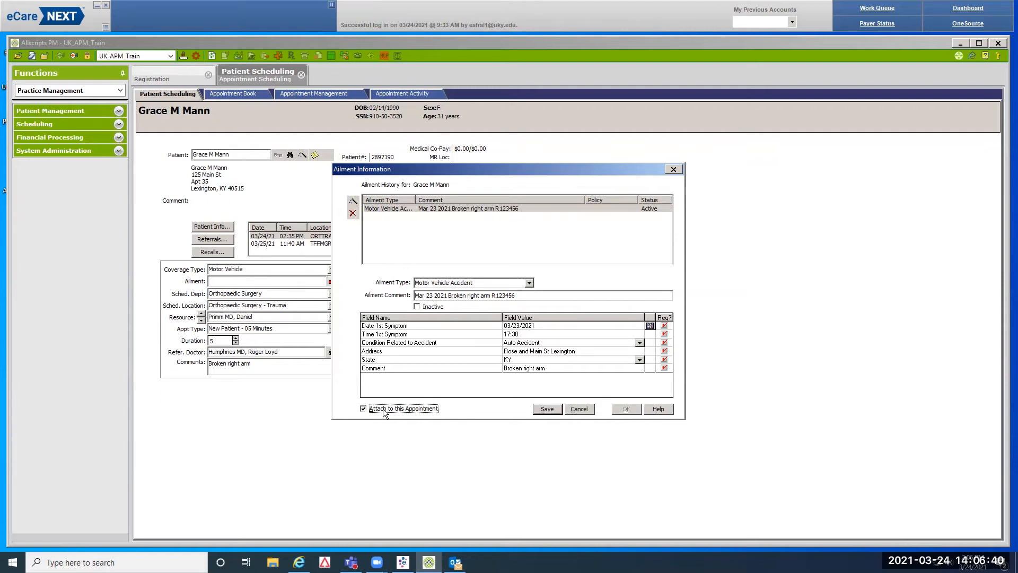
left_click(546, 410)
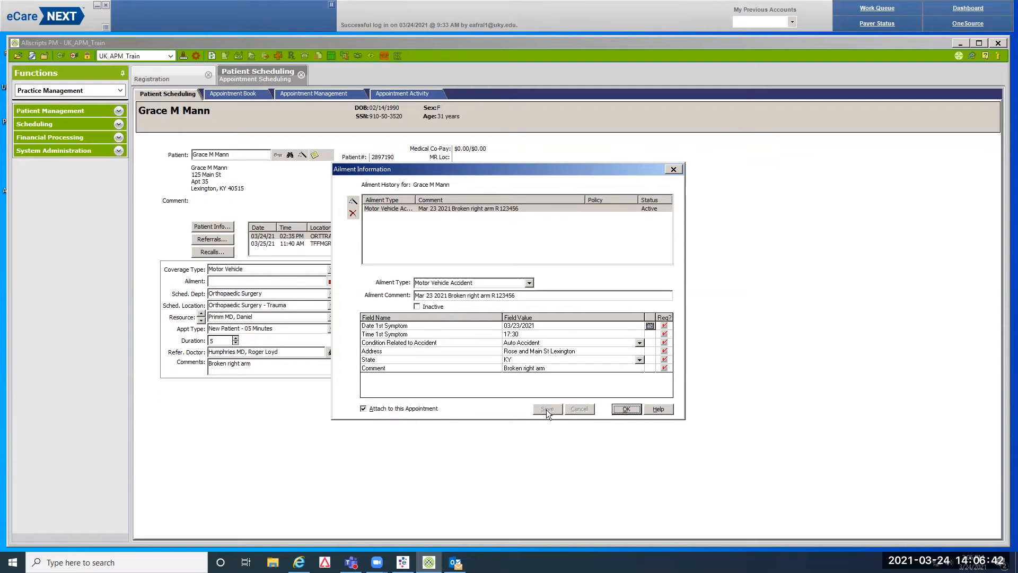
left_click(633, 410)
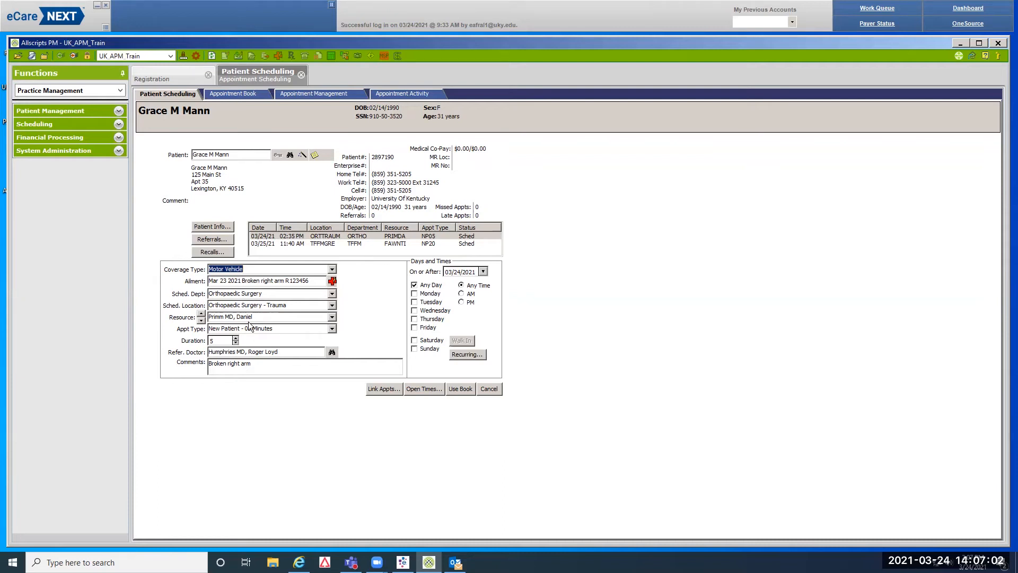
Type 'Es' in the Appt Type field to pick Established Patient - 05 Minutes
left_click(225, 329)
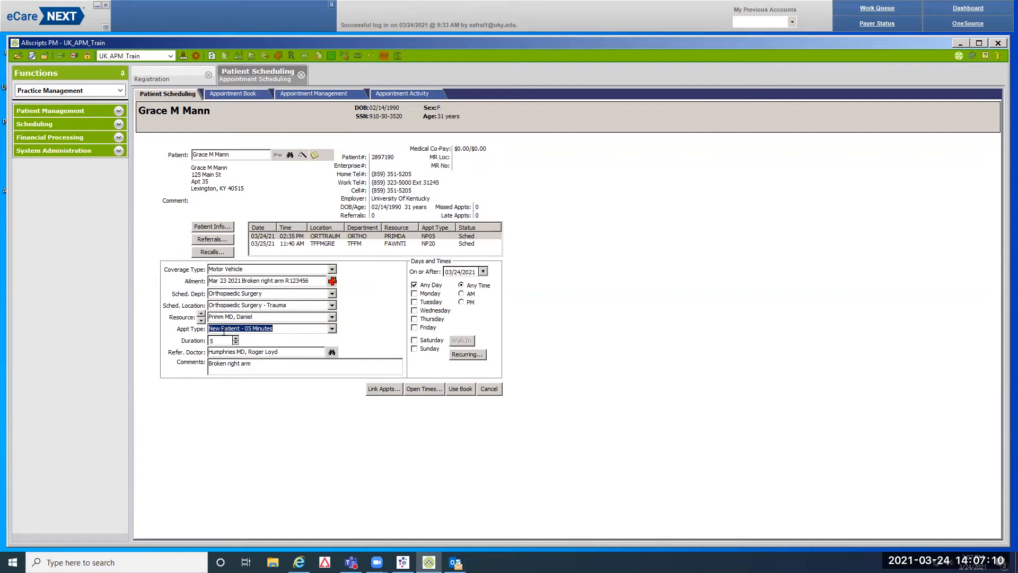
type("E")
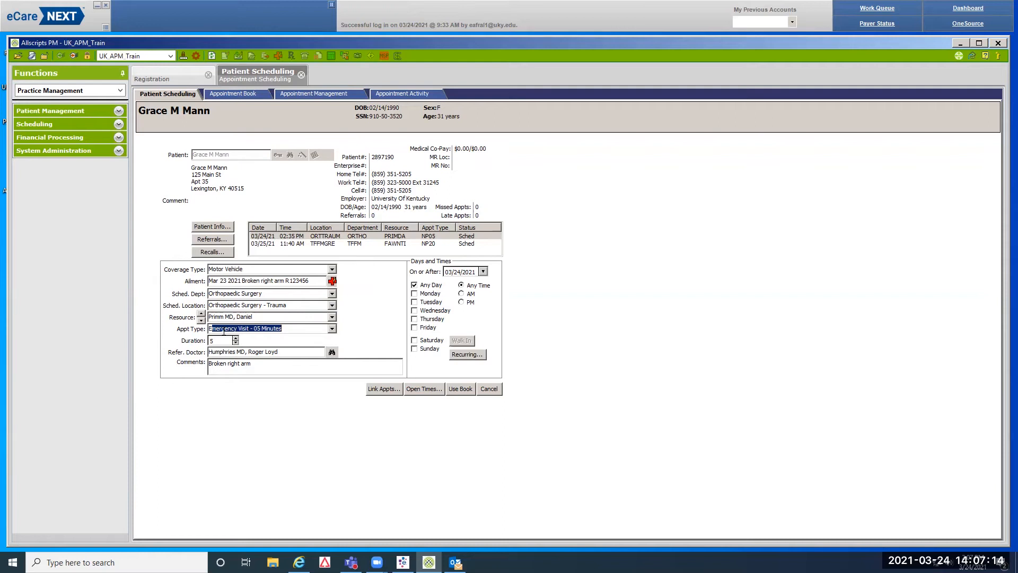
type("stablished Pati")
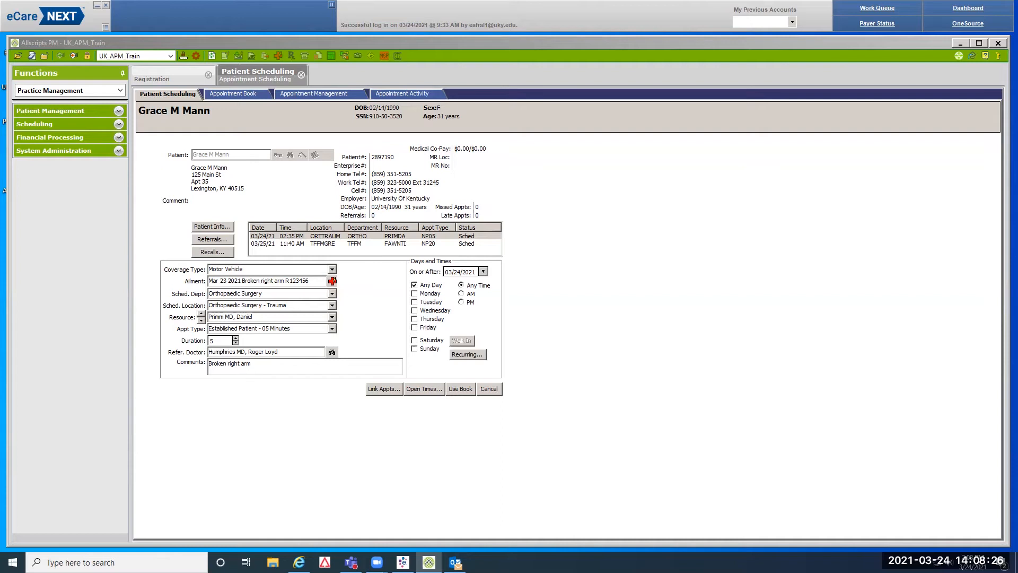
Set the On or After search date to 04/07/2021
left_click(483, 271)
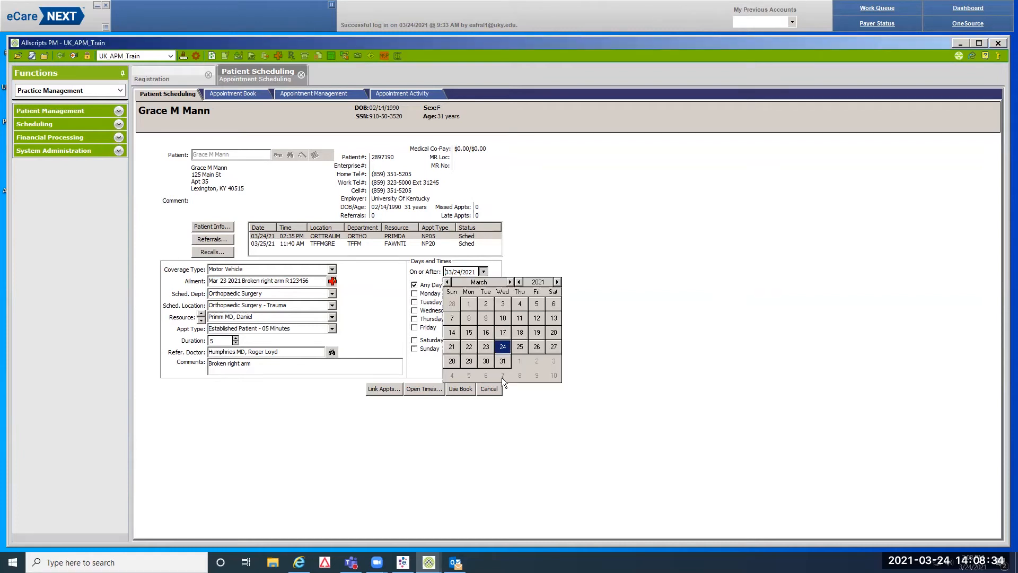
left_click(509, 283)
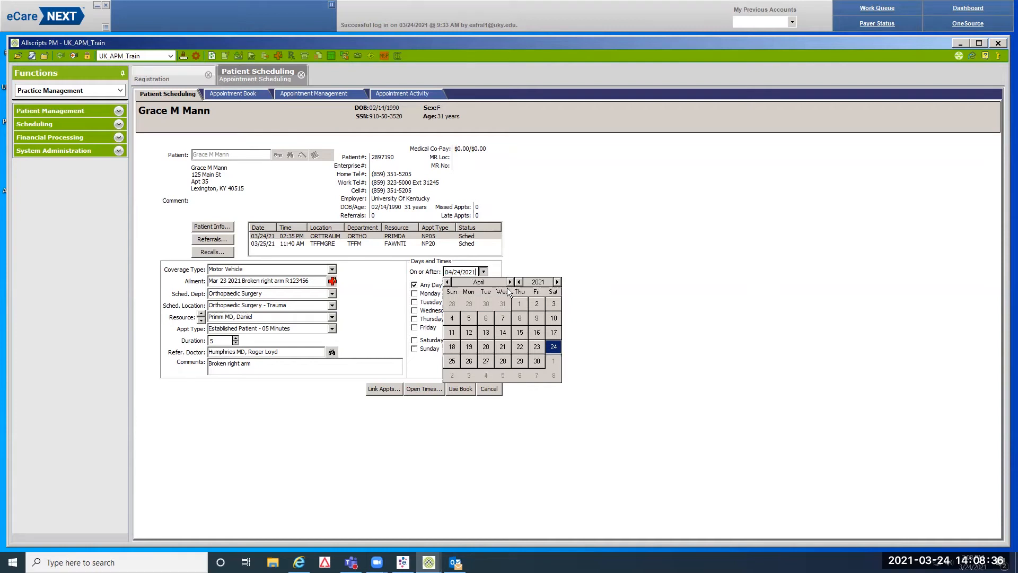
left_click(502, 318)
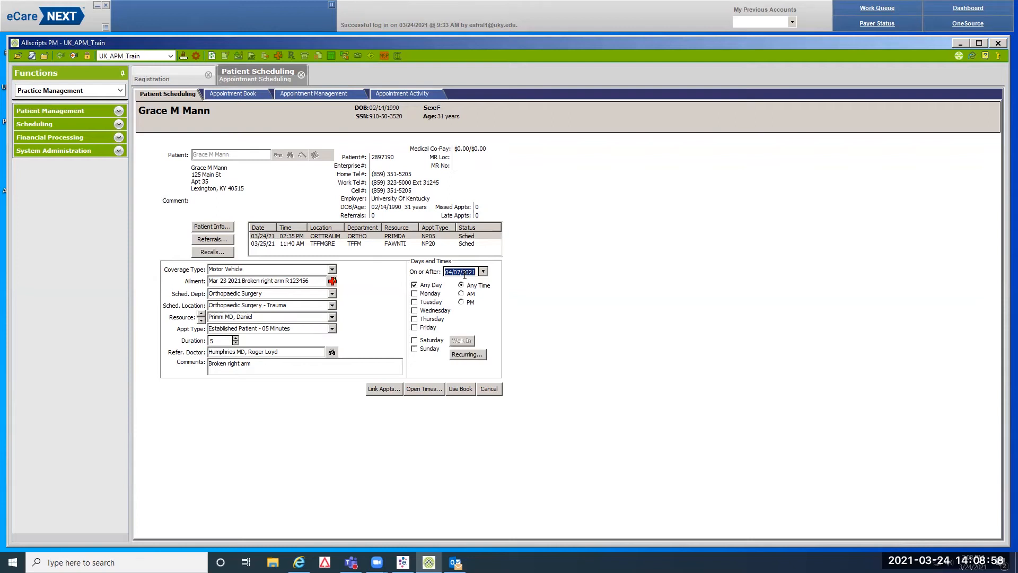
Set the appointment to recur weekly, every 2 weeks, ending after 4 occurrences
left_click(480, 354)
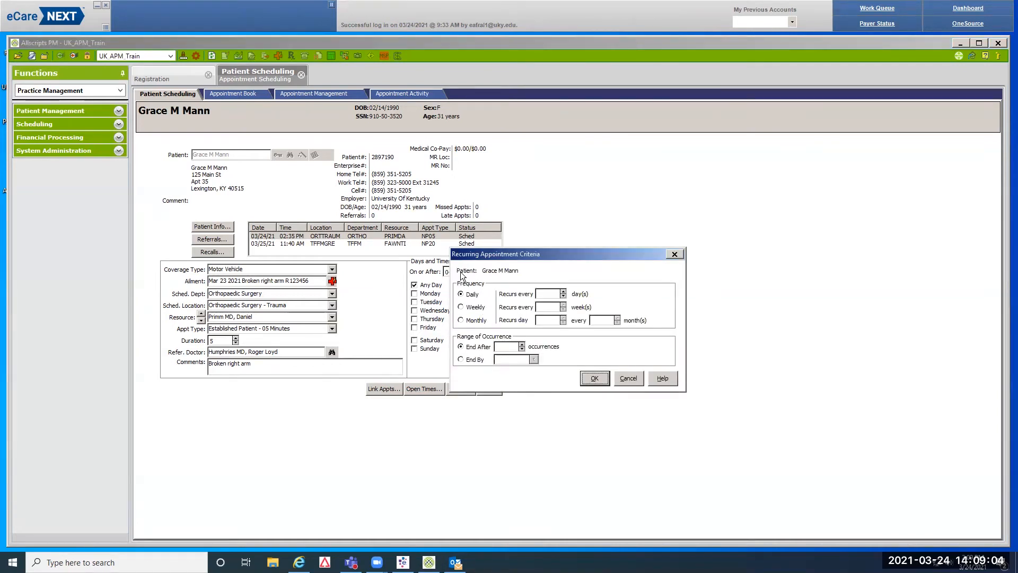
left_click(478, 309)
left_click(547, 310)
left_click(501, 348)
type("4")
left_click(595, 378)
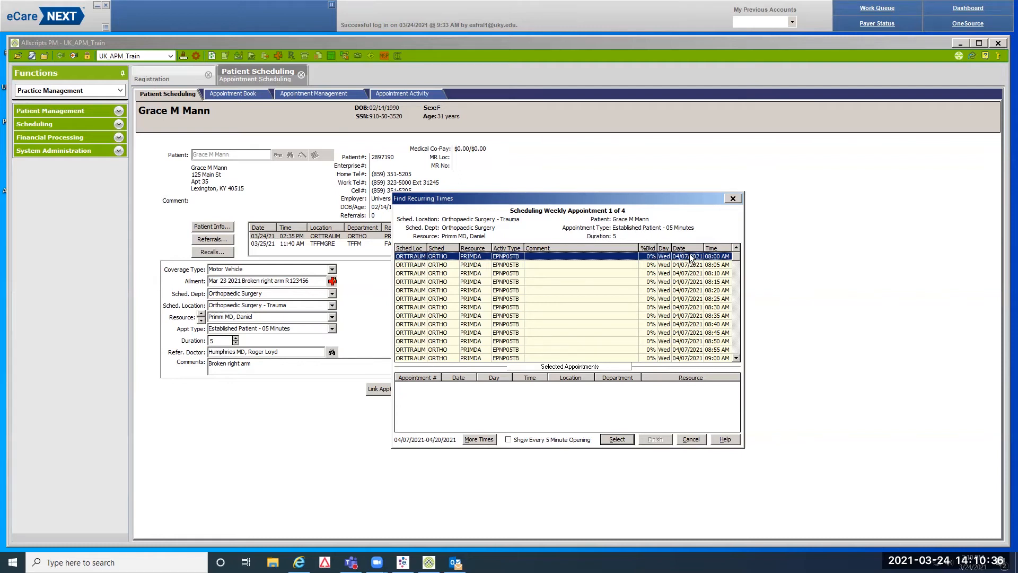
left_click_drag(656, 202, 663, 315)
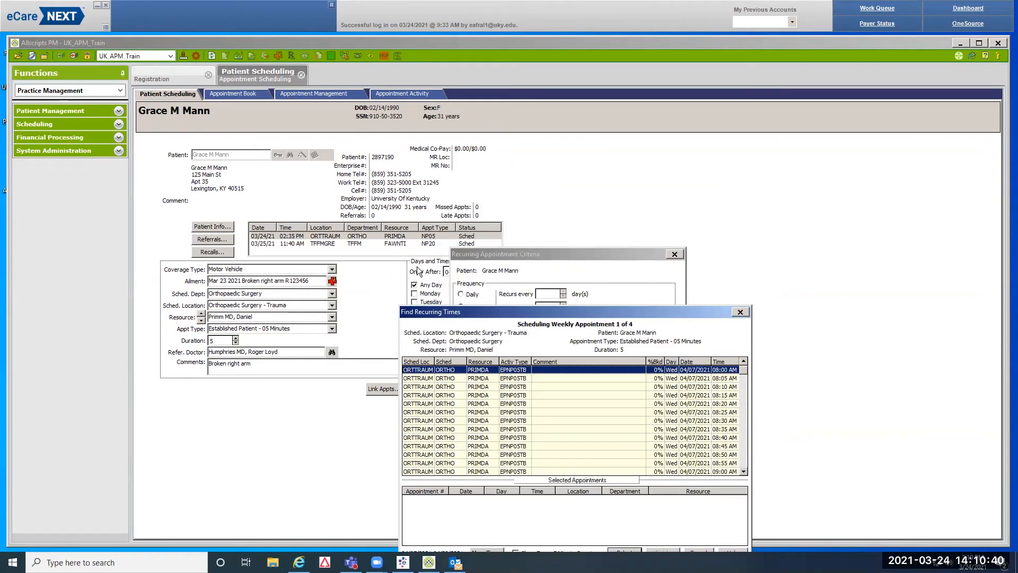
left_click_drag(531, 312, 529, 203)
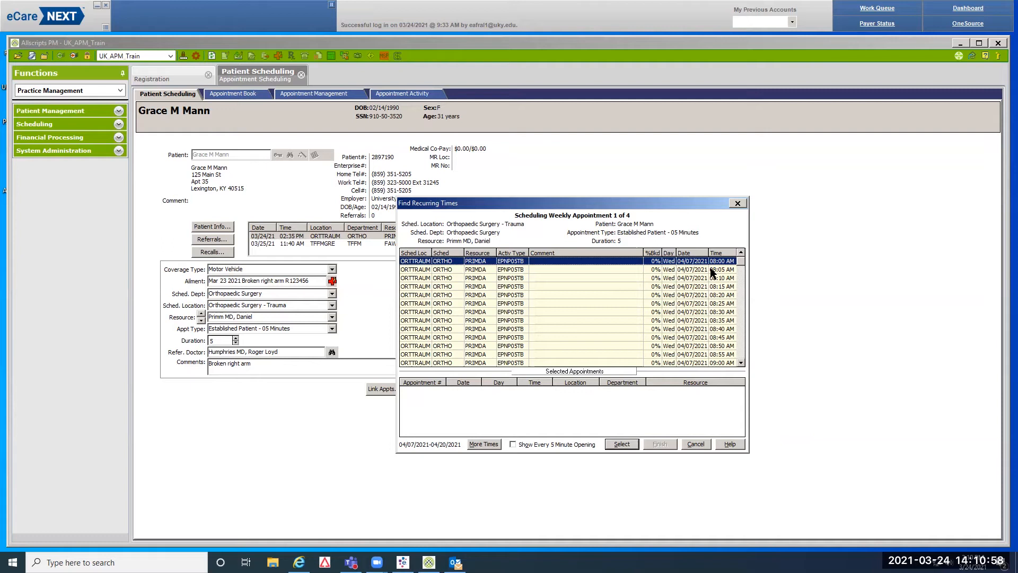
Add the 09:00 AM slots on 04/07/2021 and 04/19/2021 as appointments 1 and 2
left_click(678, 361)
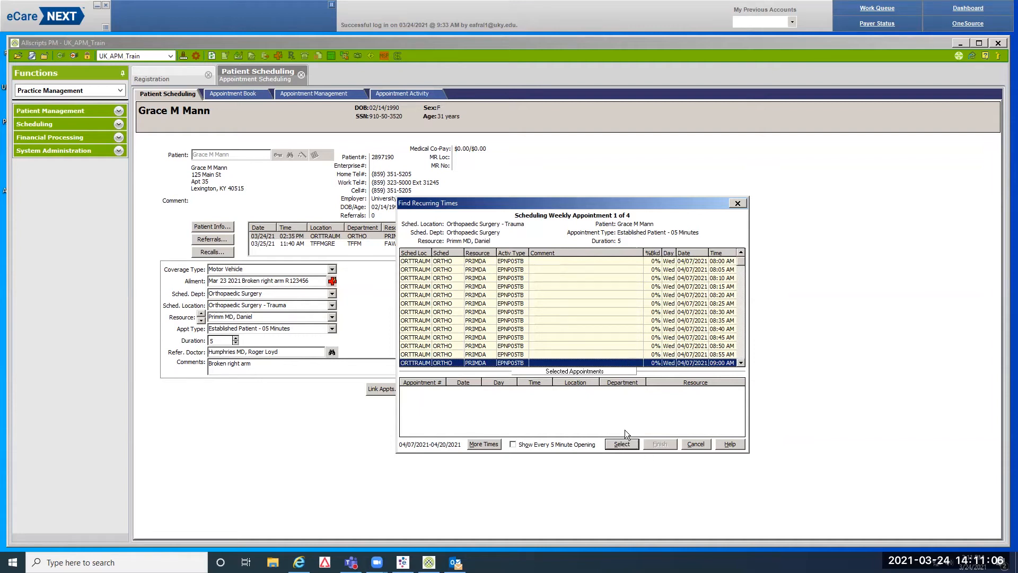
left_click(620, 444)
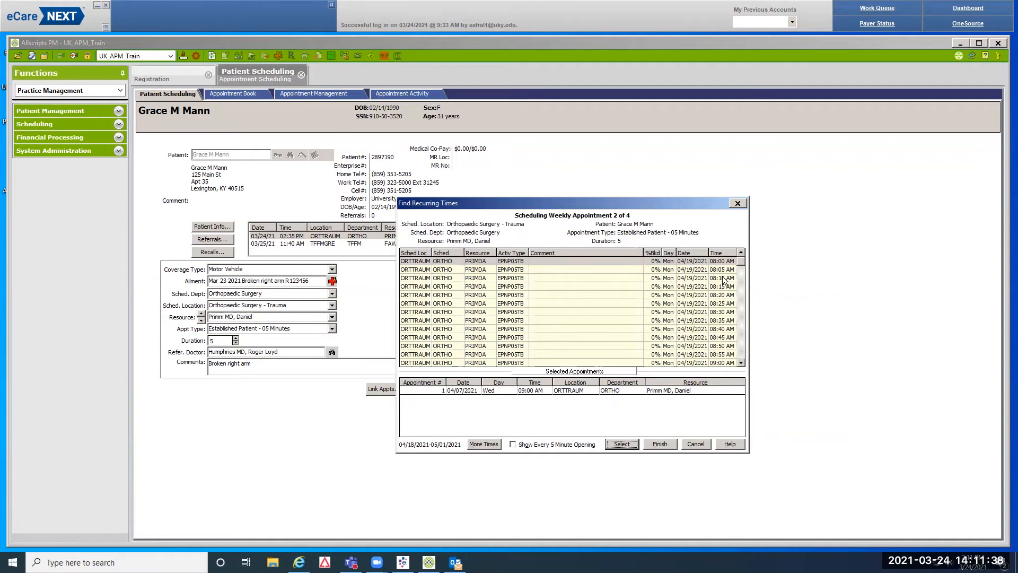
left_click(702, 363)
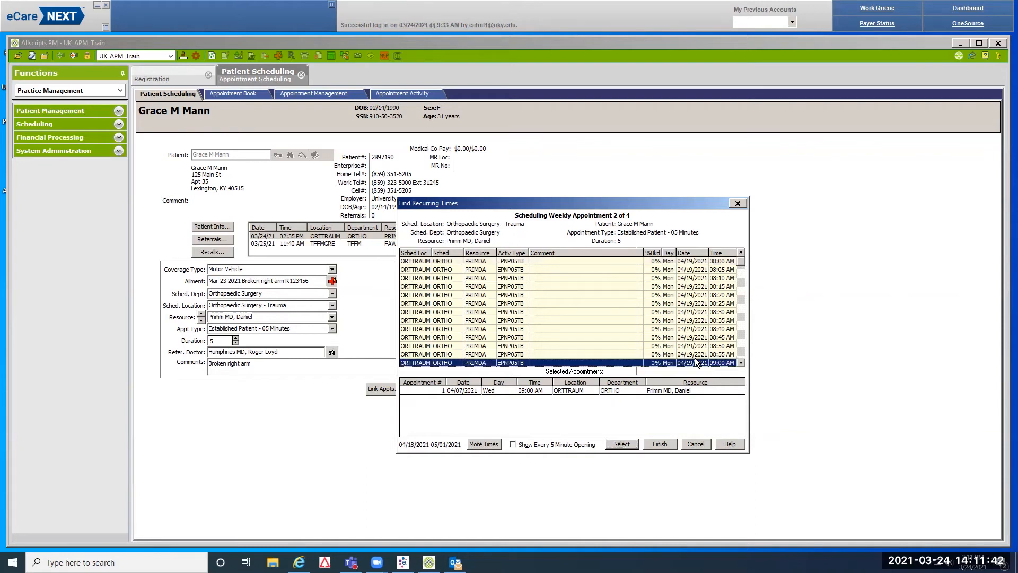
left_click(630, 445)
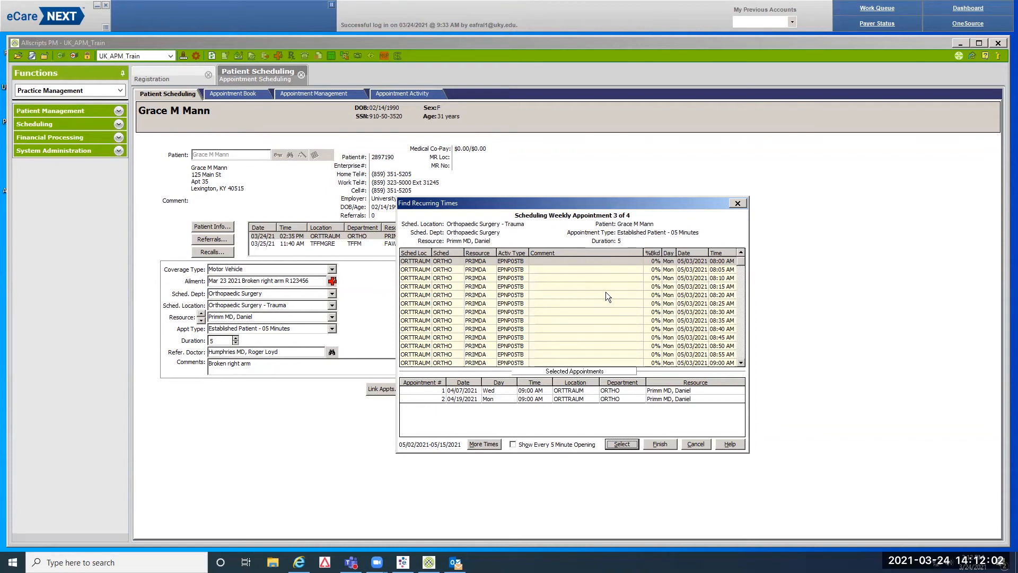
Add the 09:00 AM slots on 05/03/2021 and 05/17/2021 as appointments 3 and 4
left_click(687, 364)
left_click(622, 444)
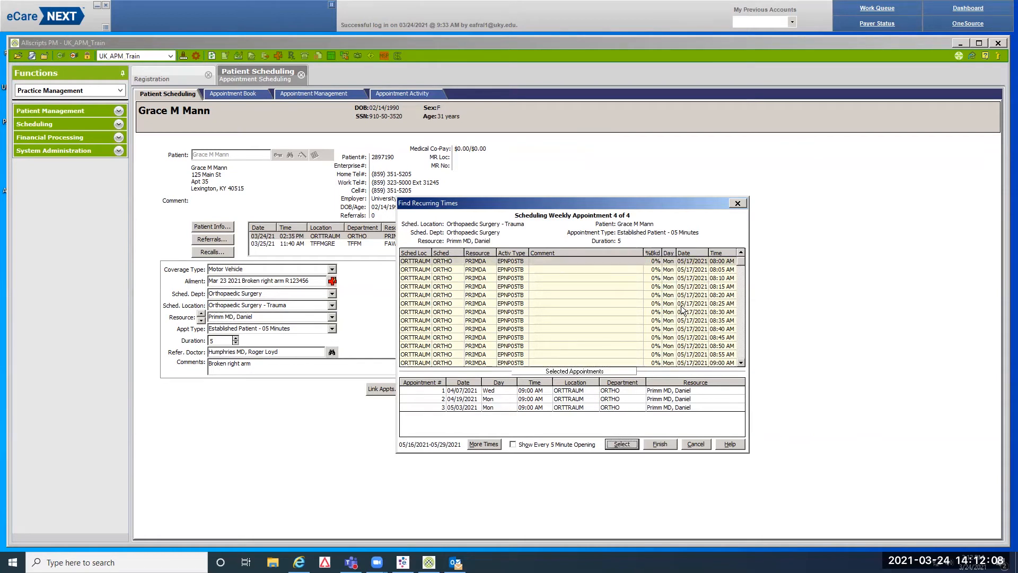
left_click(688, 364)
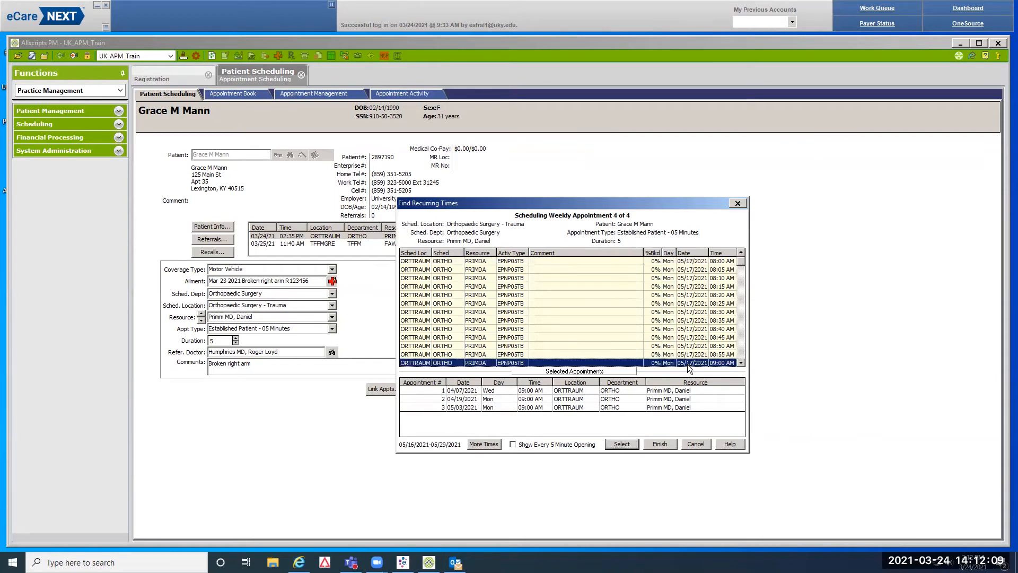
left_click(621, 444)
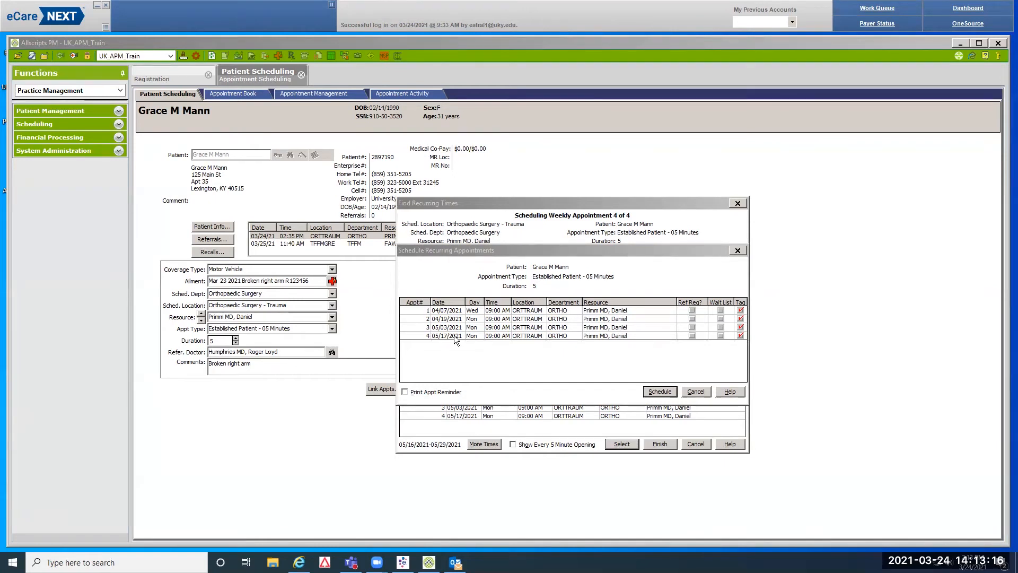
Tag appointment 4 and schedule all four recurring 09:00 AM EP05 appointments
left_click(740, 337)
left_click(648, 387)
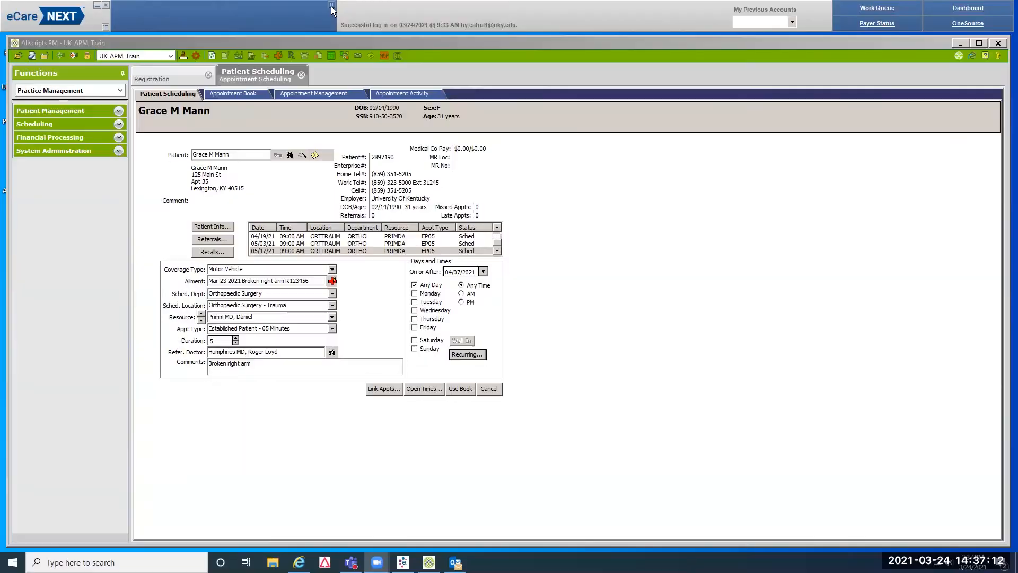
Find the next patient by last name, first name and birth date and load them into scheduling
left_click(290, 155)
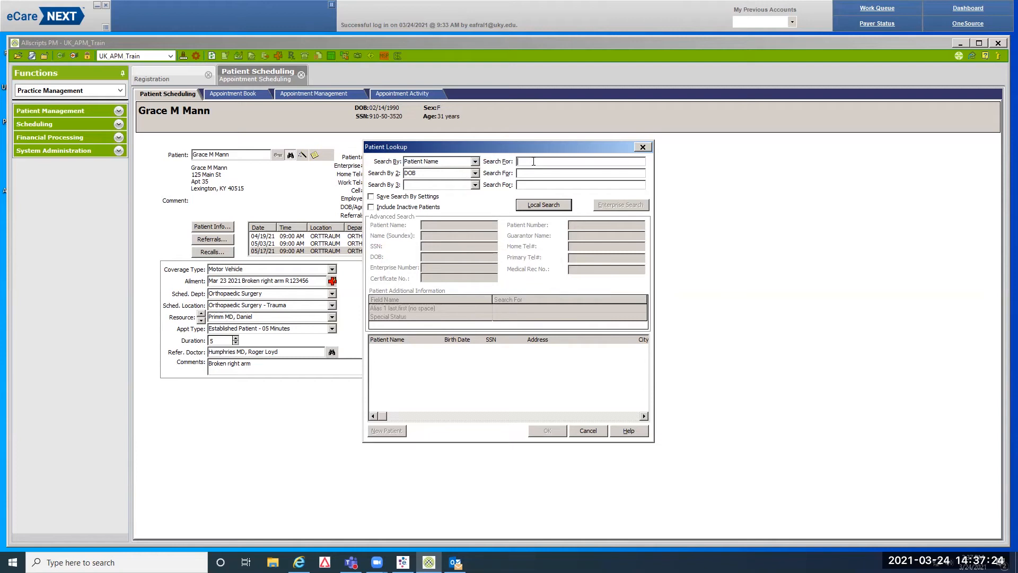
type("0430198")
type("7")
key("Return")
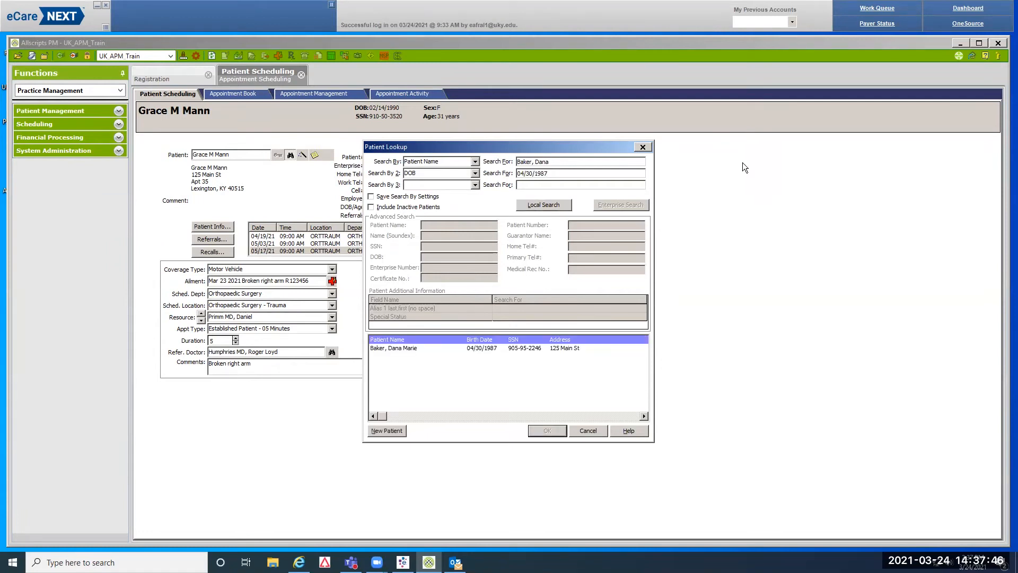
left_click(528, 350)
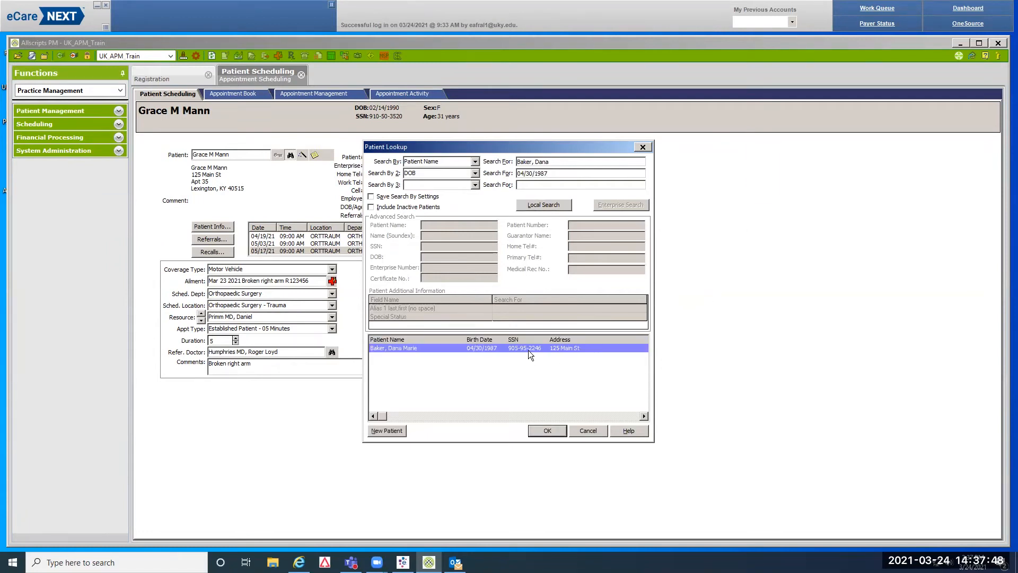
left_click(548, 430)
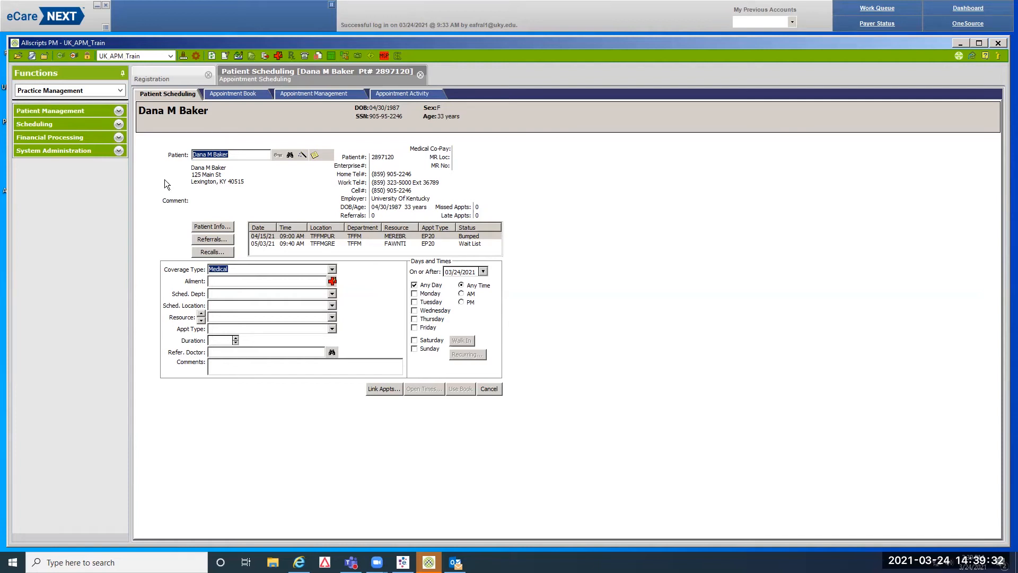
Set the coverage type to Worker's Comp and bring up the patient's Ailment Information
left_click(332, 269)
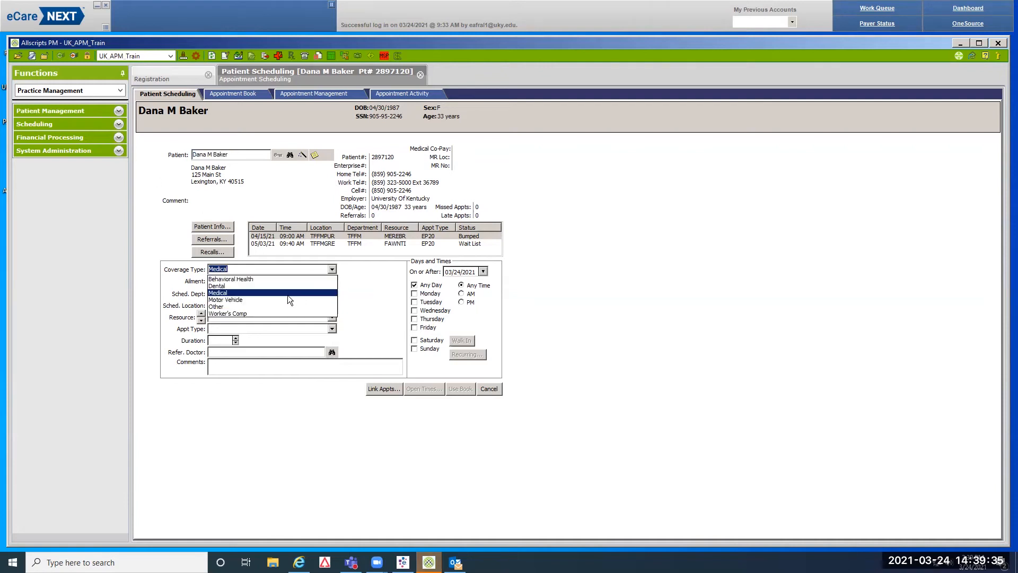
left_click(255, 314)
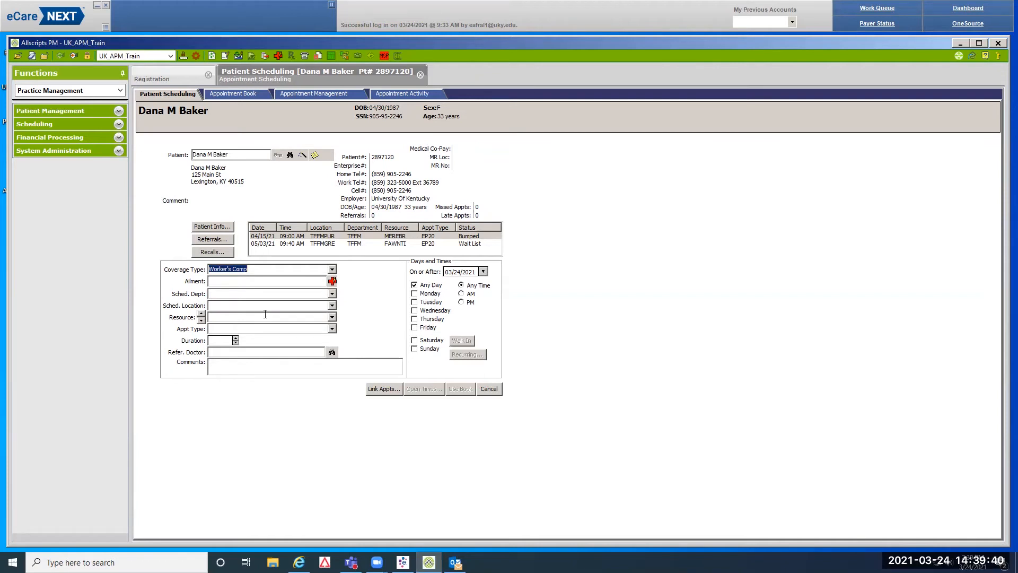
left_click(332, 281)
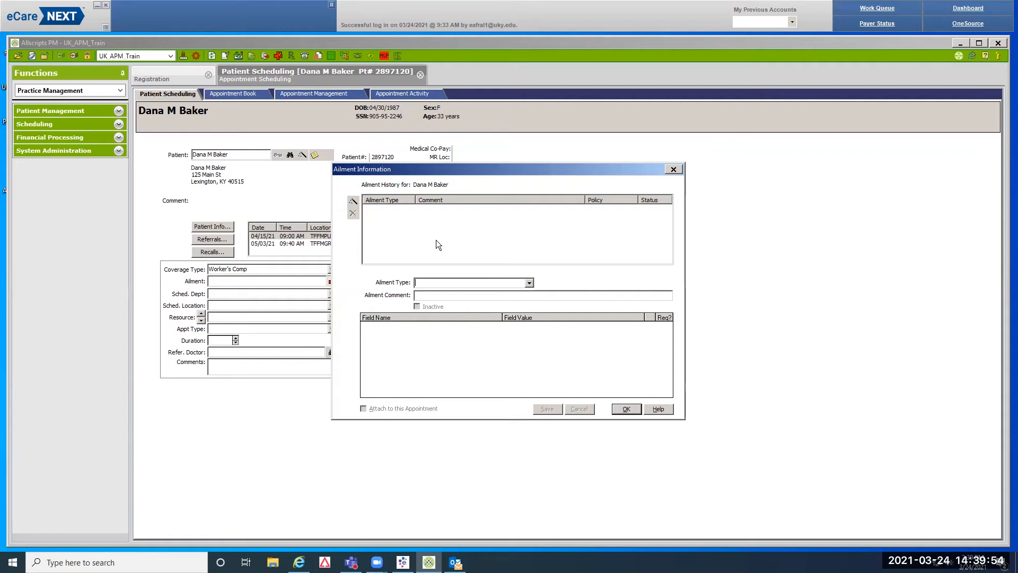
Create a Workmans Compensation ailment commented 'Mar 23 2021 Back injury' followed by the claim number
left_click(353, 201)
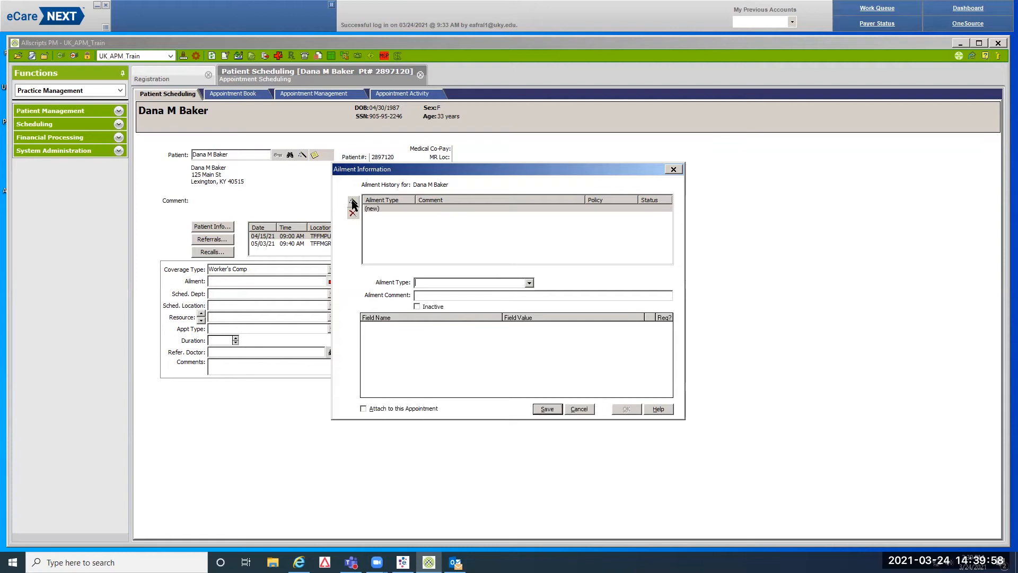
left_click(529, 283)
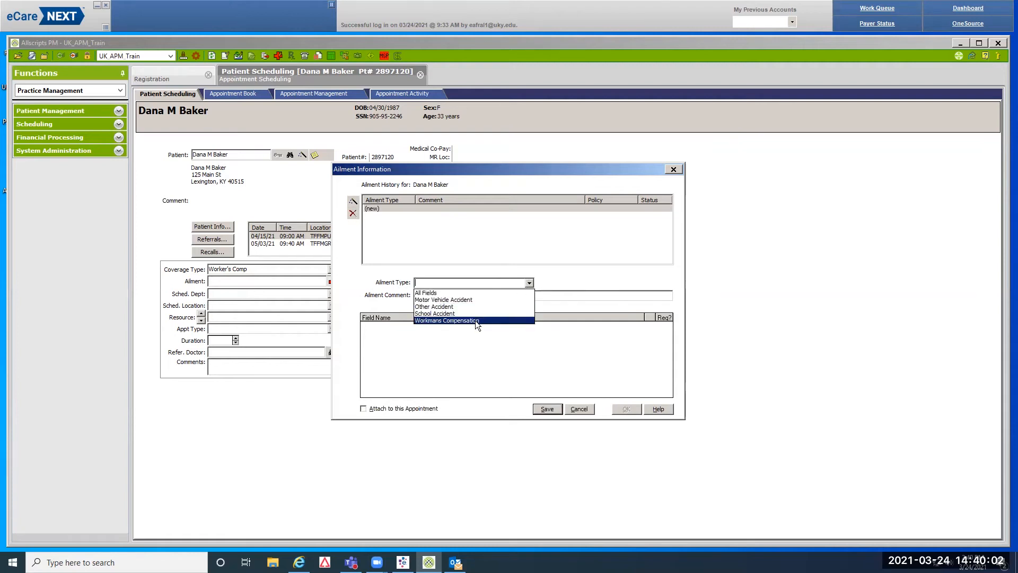
left_click(476, 321)
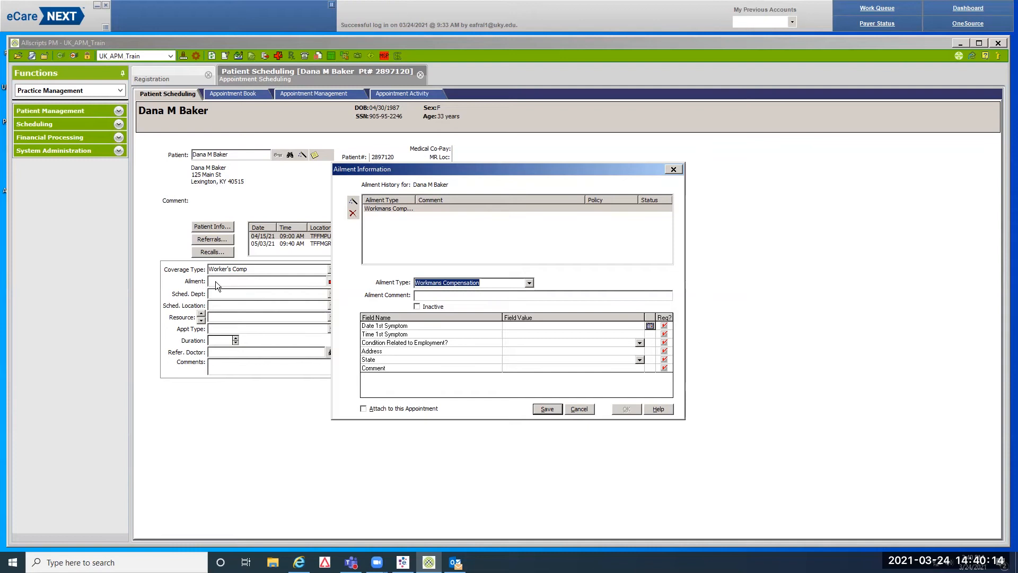
left_click(425, 296)
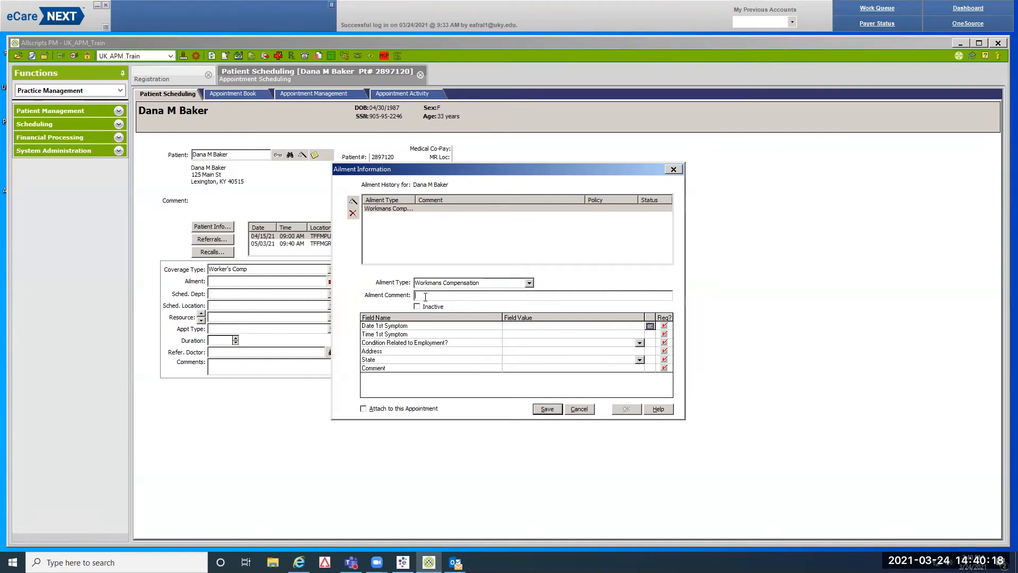
type("Mar 23 2021")
type("Back injury")
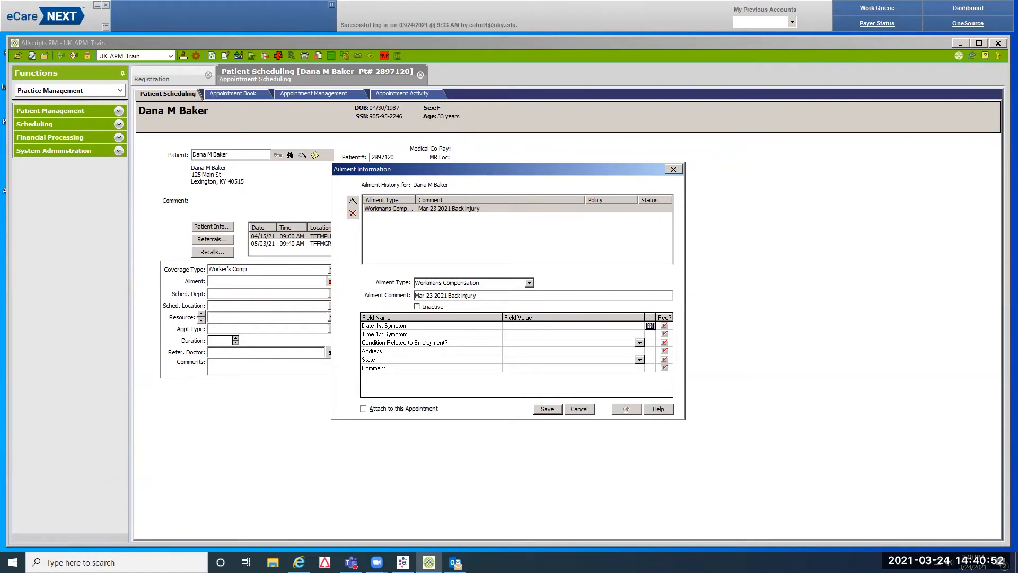
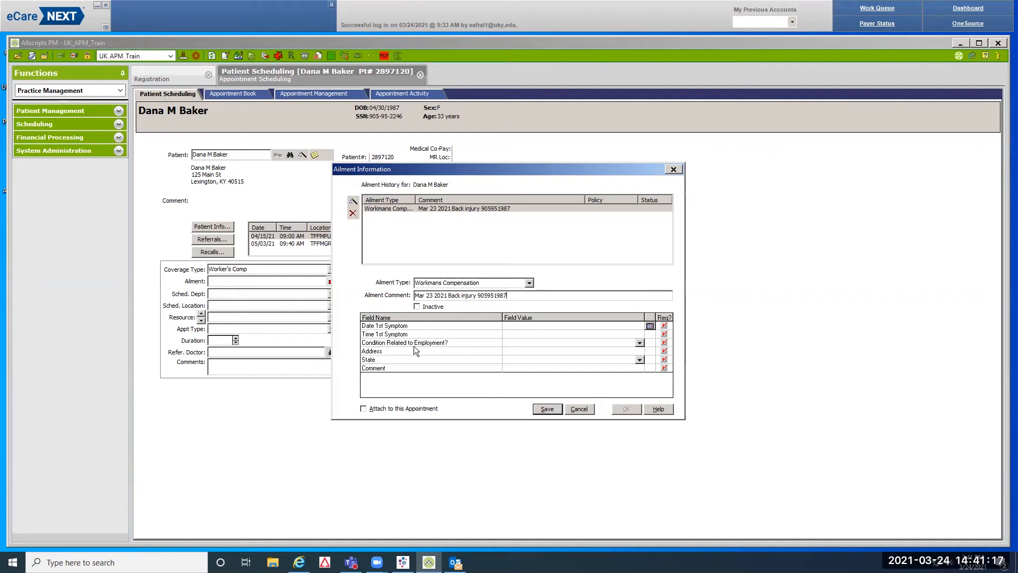
Set the first symptom date to 03/23/2021 at 11:00 and mark the condition employment-related
left_click(649, 325)
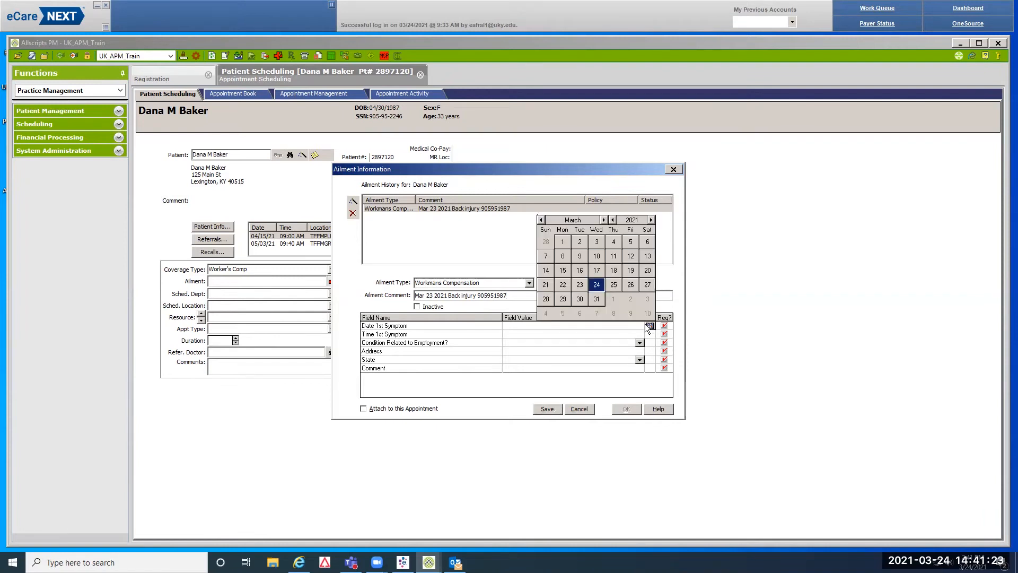
left_click(580, 286)
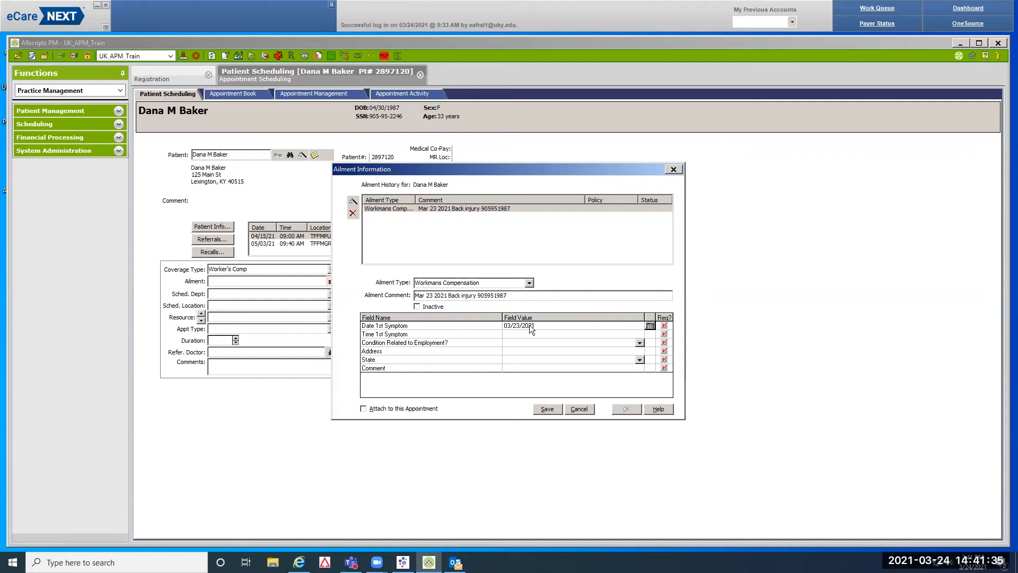
key("Tab")
type("11:00")
left_click(641, 342)
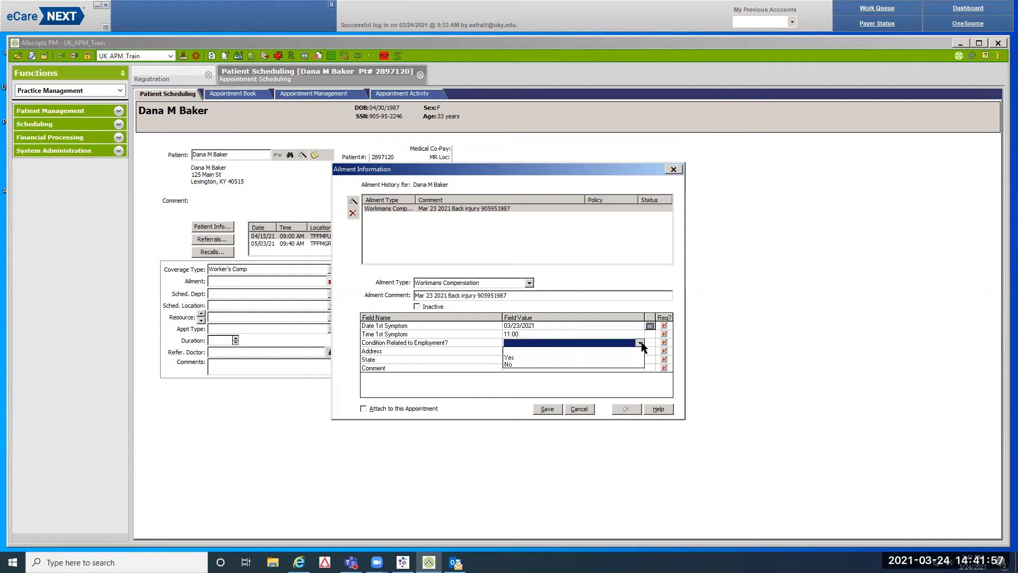
left_click(510, 358)
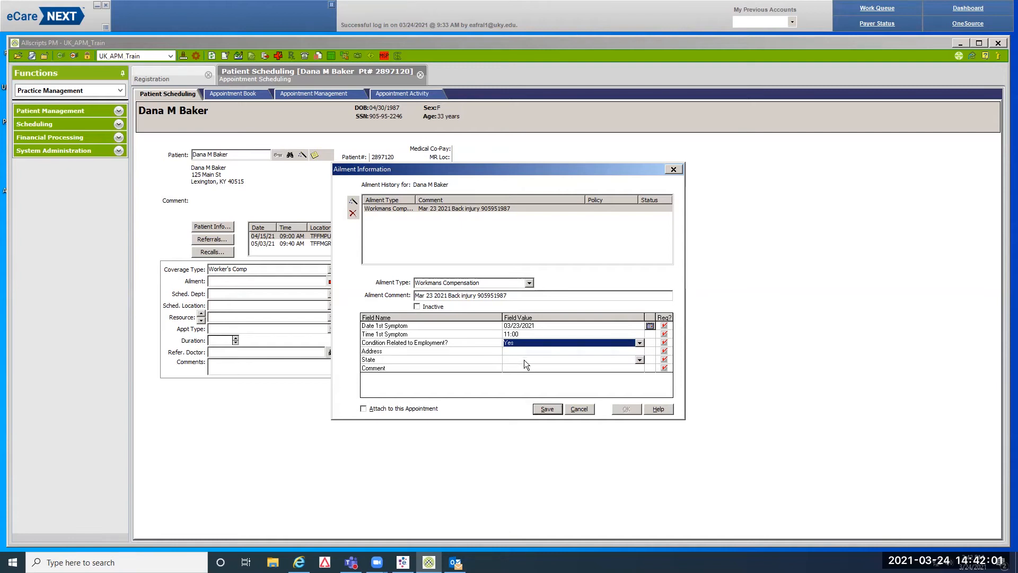
Enter the accident address, state KY, and the comment 'Back injury'
key("Tab")
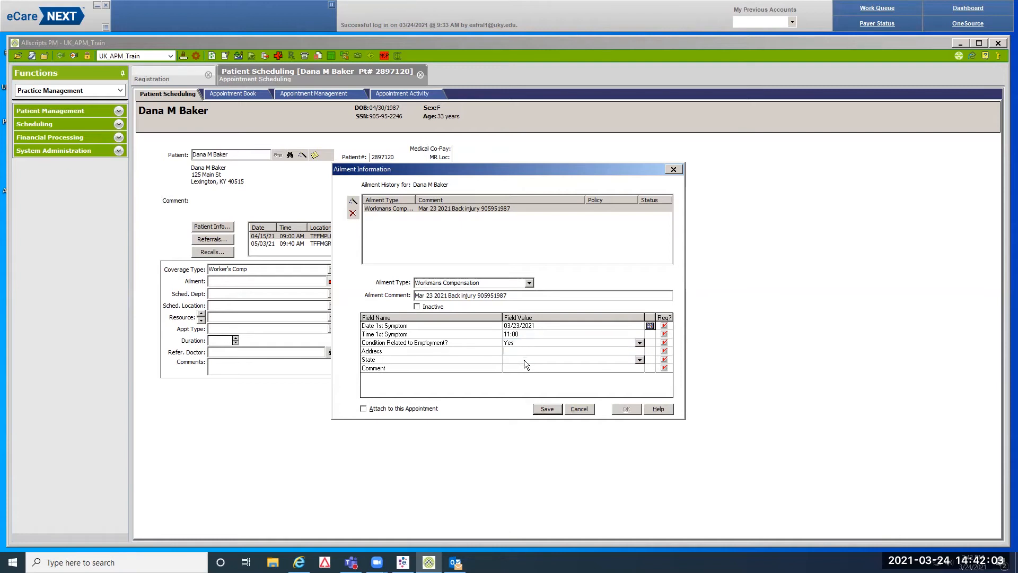
type("Ky Clinic")
left_click(524, 360)
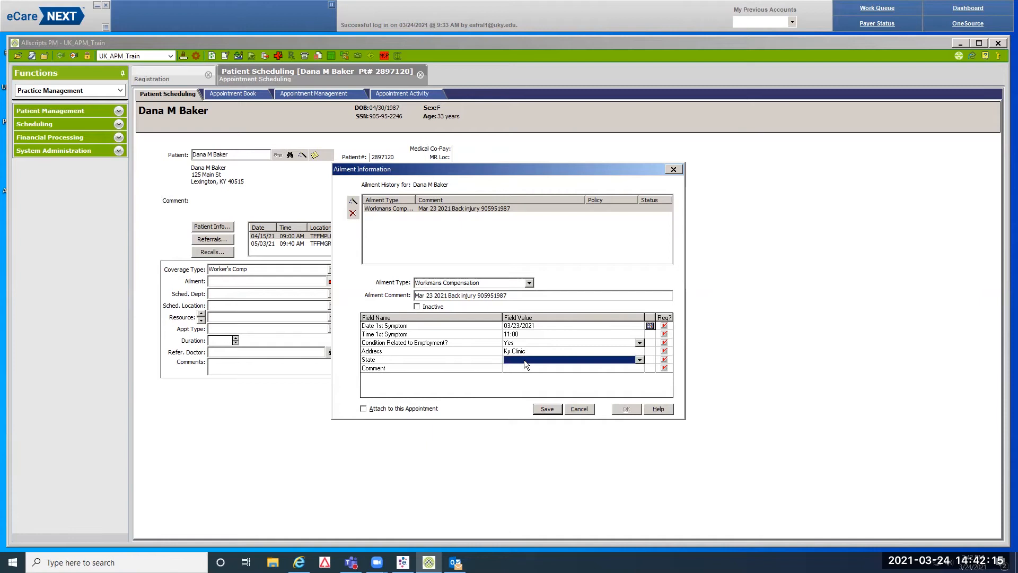
type("KY")
key("Tab")
type("Back injury")
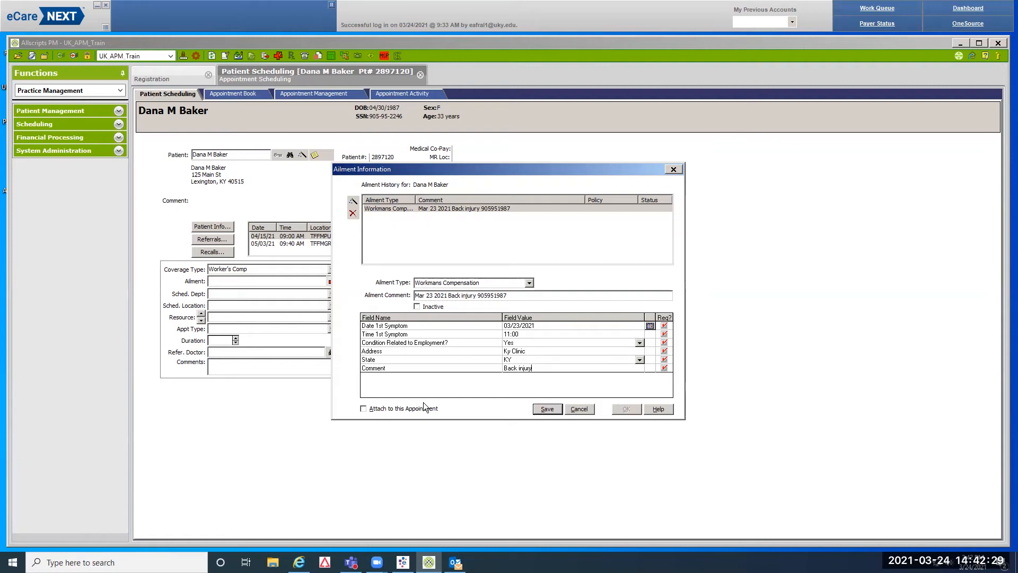
Attach the ailment to this appointment, save it, and close the dialog
left_click(361, 411)
left_click(546, 409)
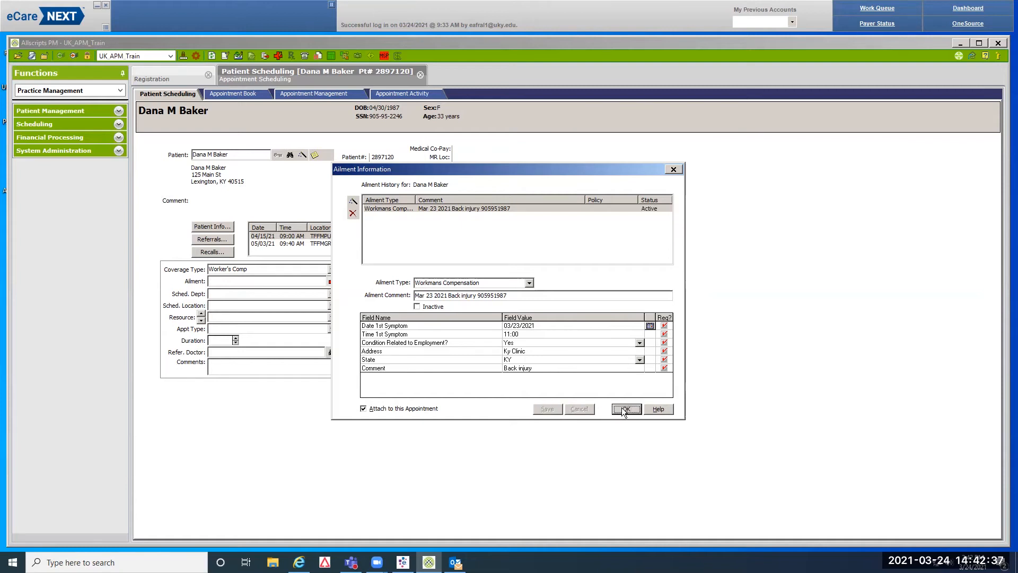
left_click(625, 409)
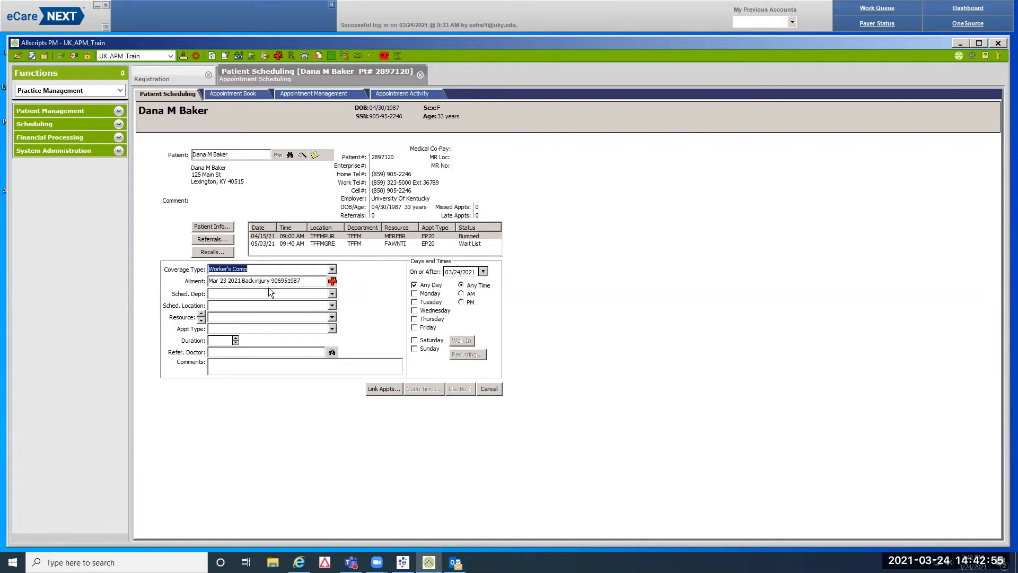
Set the department to Orthopaedic Surgery and the location to Orthopaedic Surgery - Trauma
left_click(225, 295)
type("Orthopaedic Surgery")
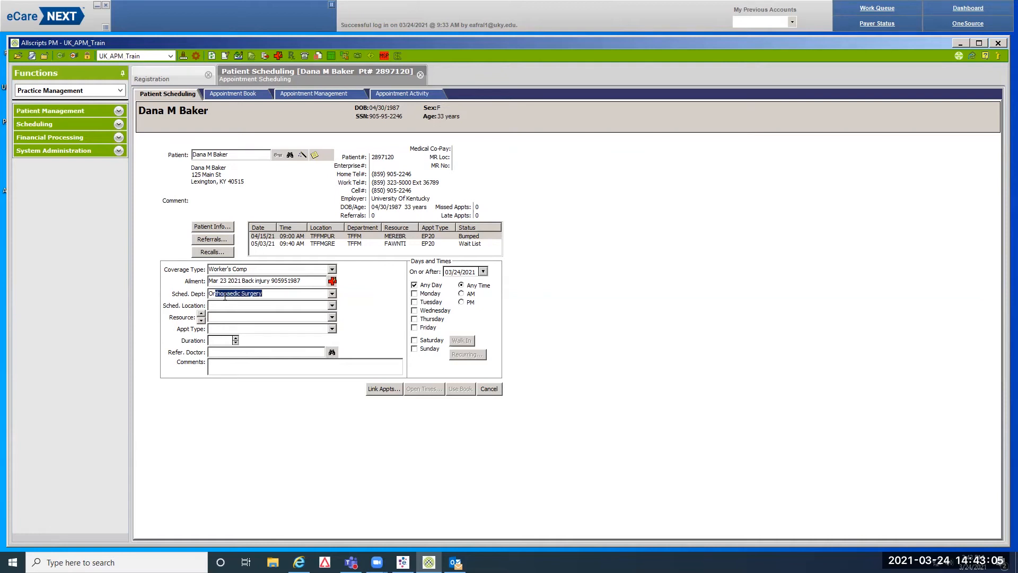
key("Tab")
type("Or")
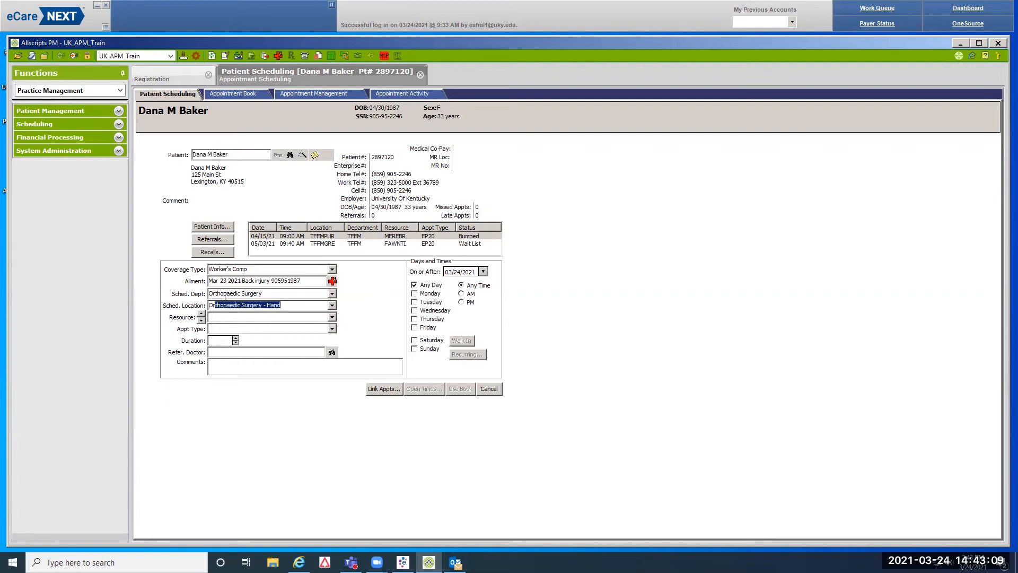
key("Down")
key("Down")
key("Down")
key("Down")
key("Down")
key("Down")
key("Down")
key("Down")
key("Tab")
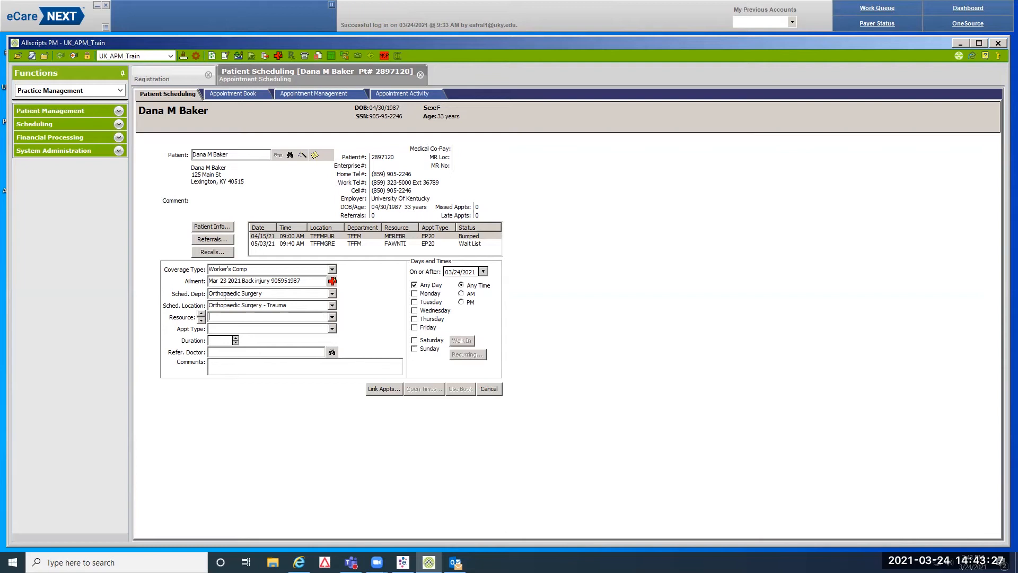
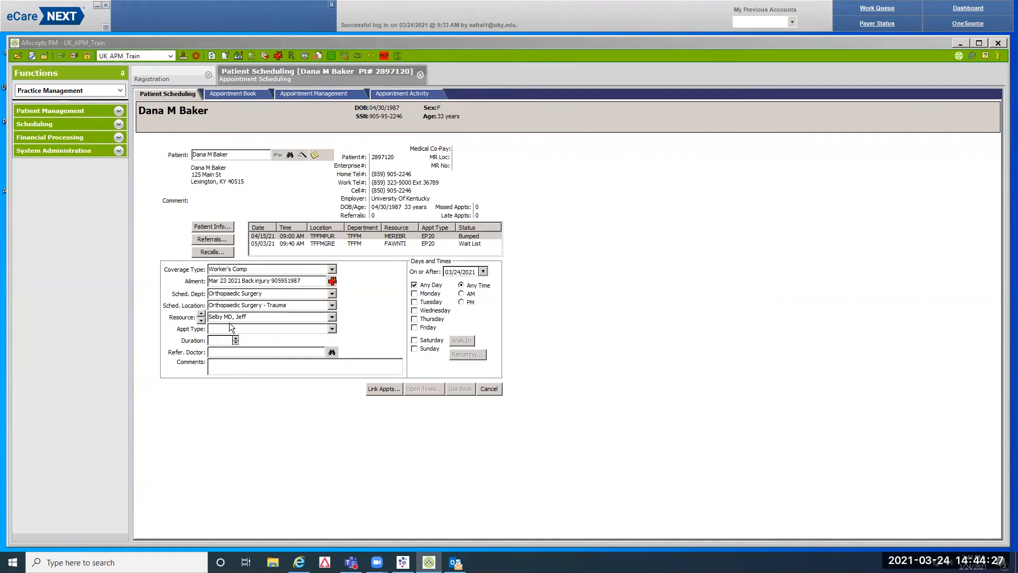
Choose the orthopaedic provider as resource and New Patient - 05 Minutes as appointment type
left_click(244, 330)
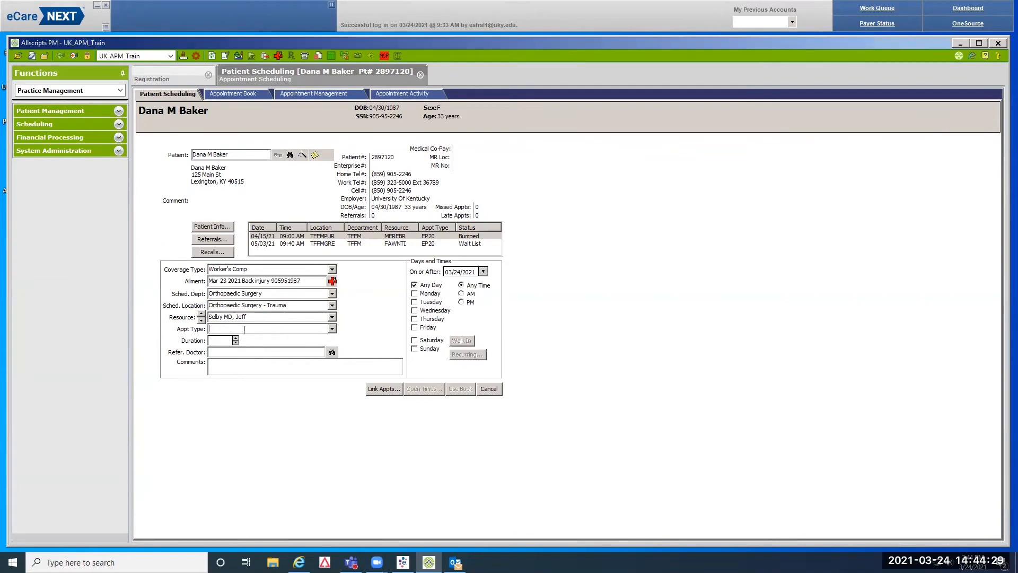
type("New Patient - 05 Minutes")
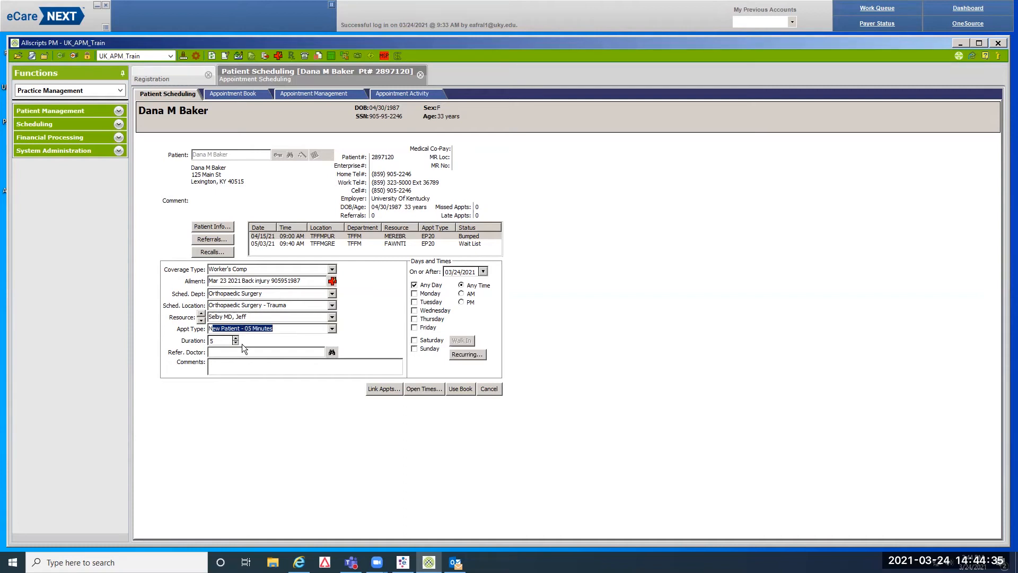
left_click(332, 353)
Search the referring doctor lookup by surname and select the UK Emergency Medicine physician
type("huimphries")
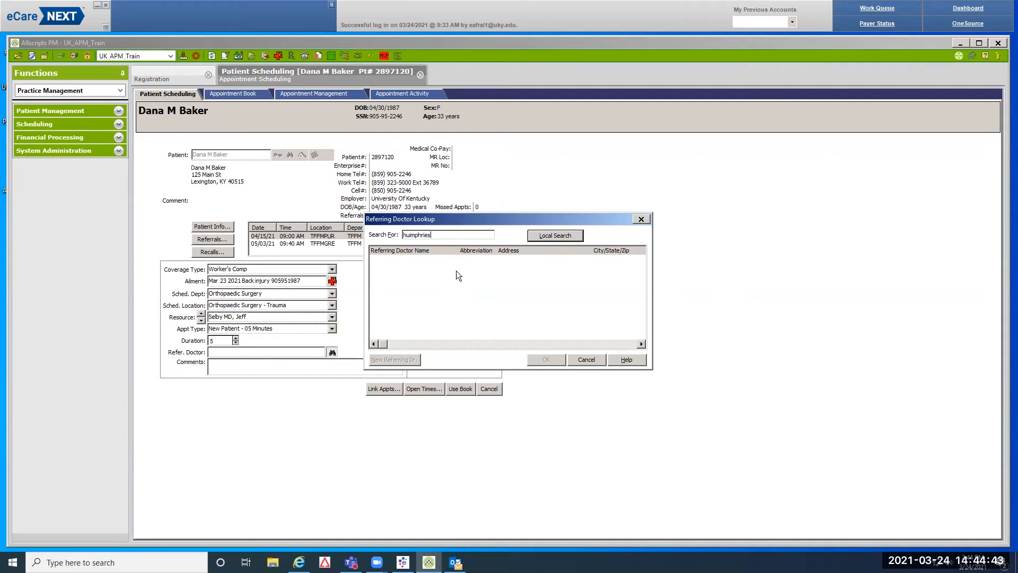
key("Return")
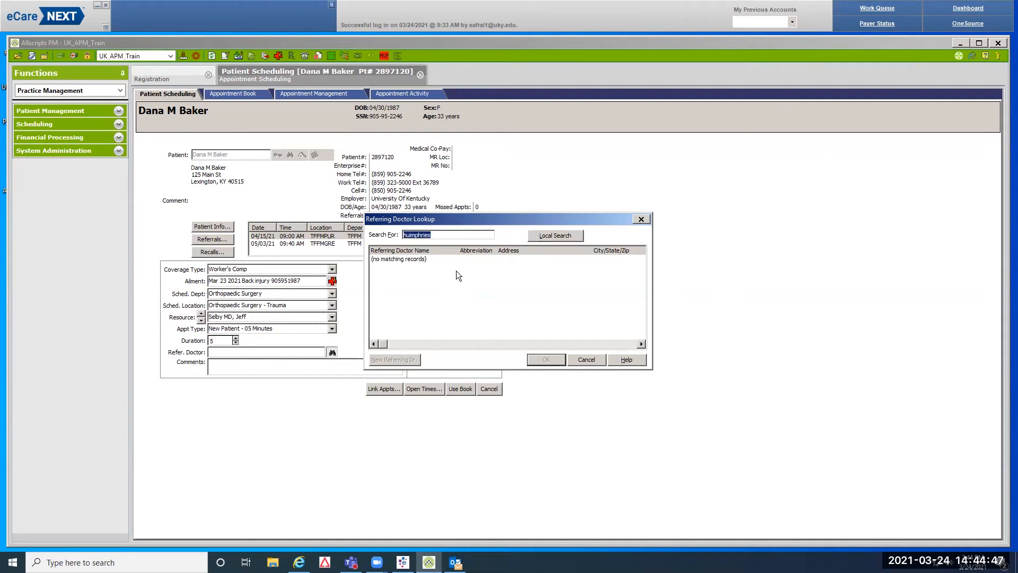
left_click(442, 239)
key("BackSpace")
key("BackSpace")
key("BackSpace")
key("BackSpace")
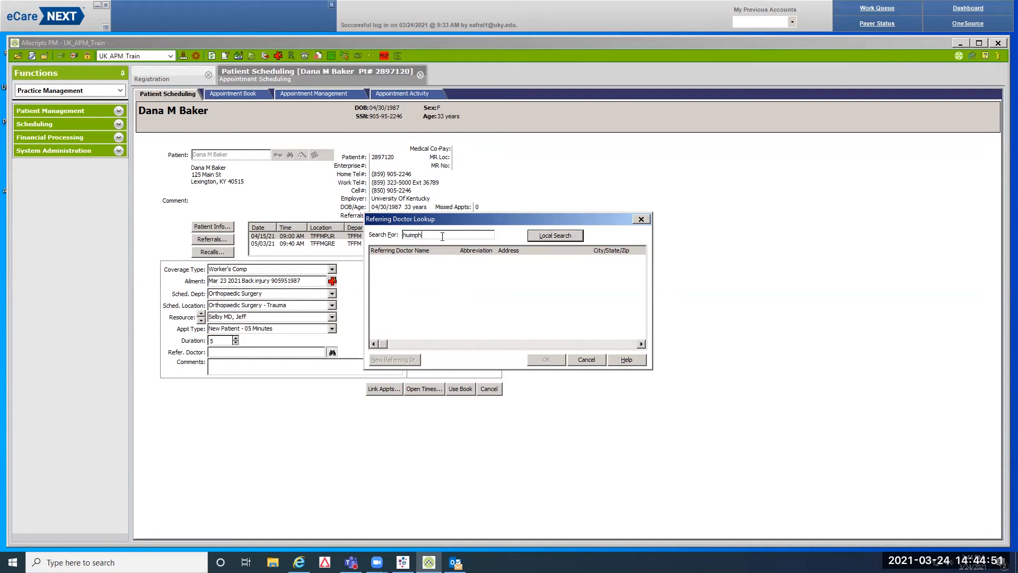
key("Return")
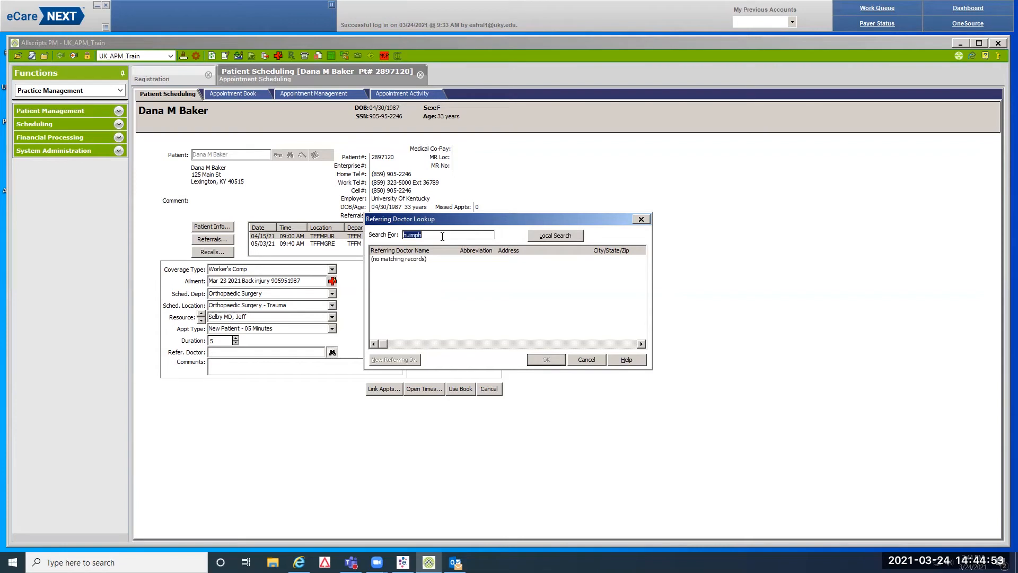
type("humphries")
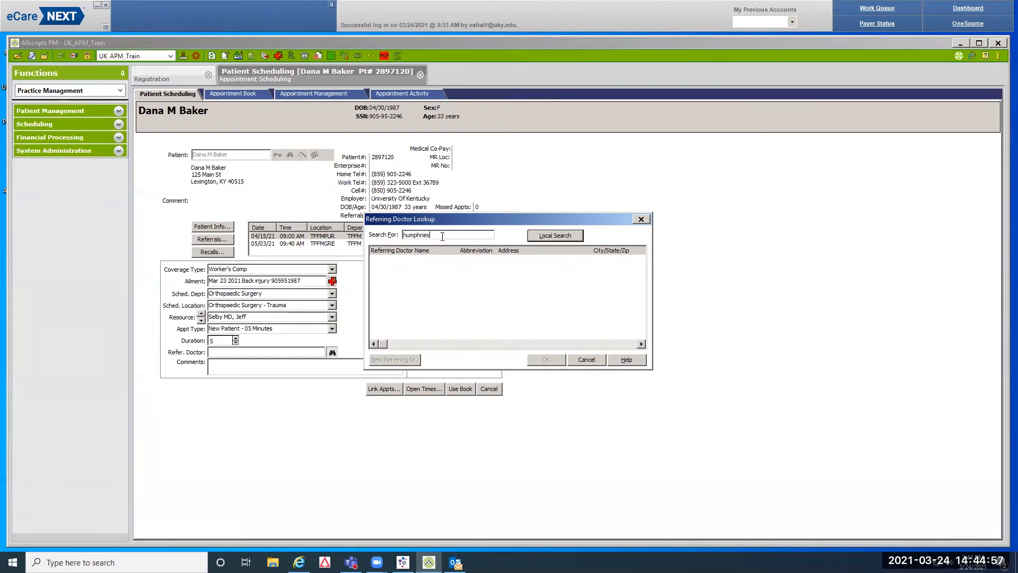
key("Return")
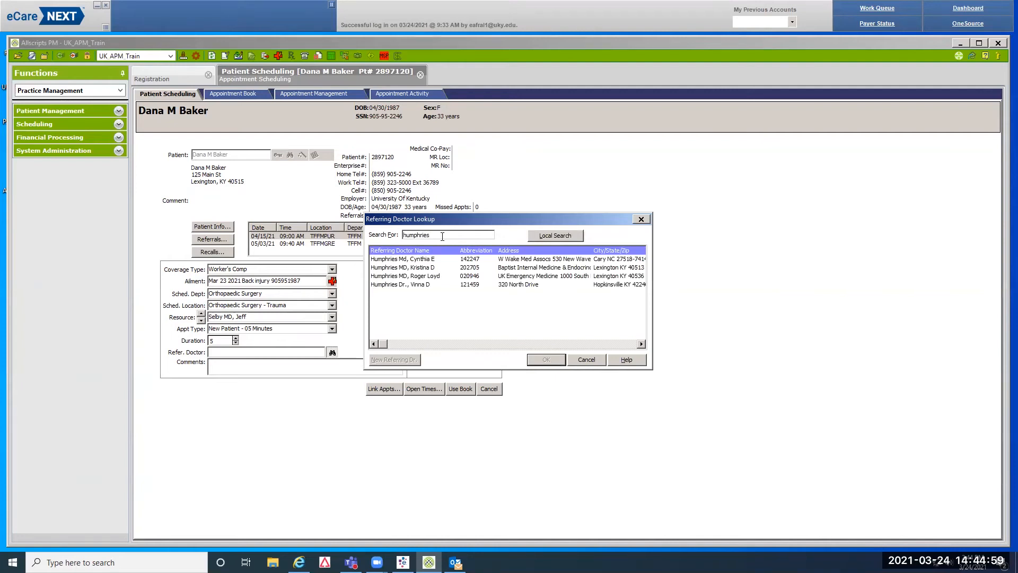
left_click(518, 278)
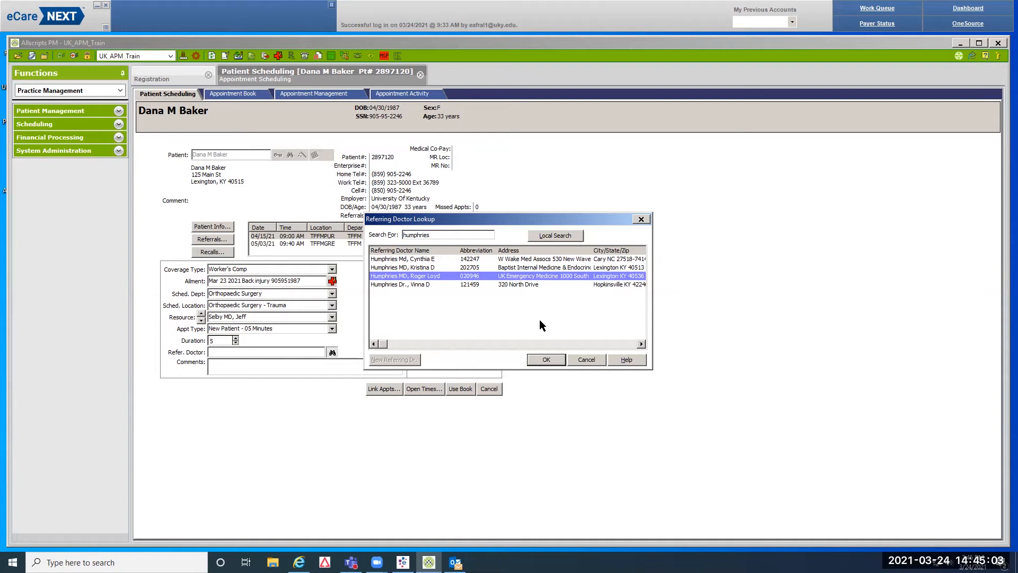
left_click(552, 357)
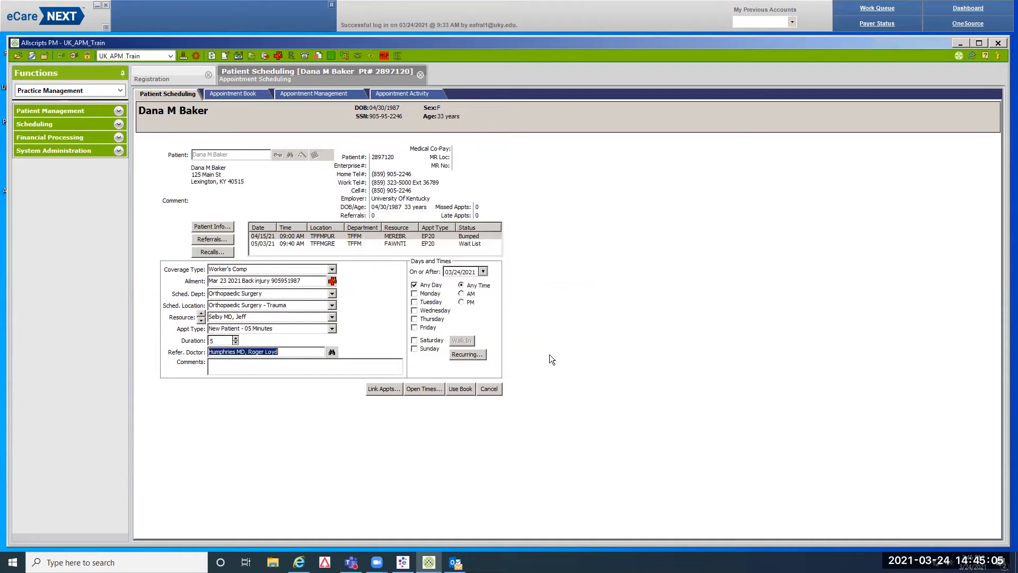
Add the comment 'Back injury' and list open times on or after 03/31/2021
left_click(232, 363)
type("Back injury")
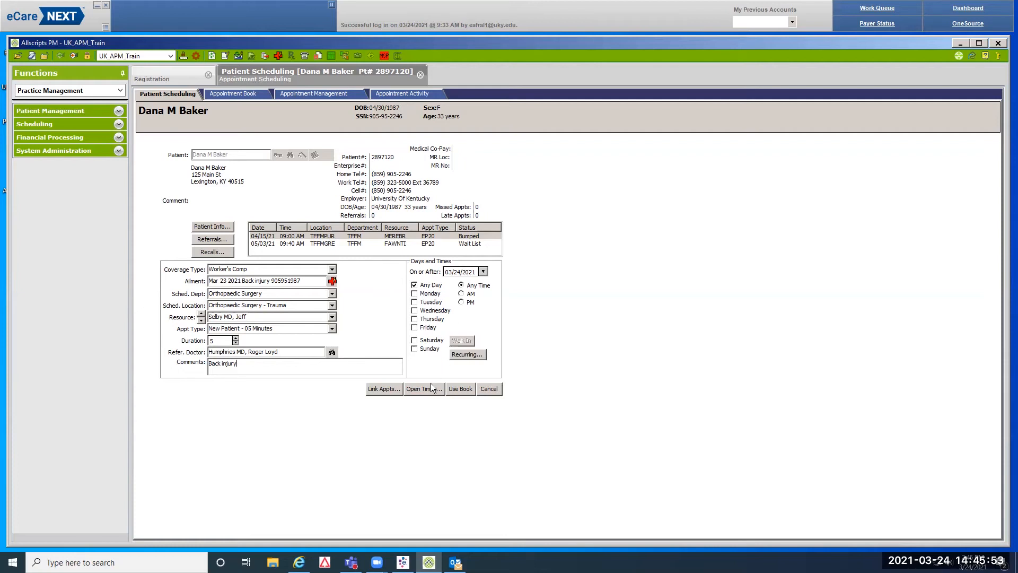
left_click(483, 271)
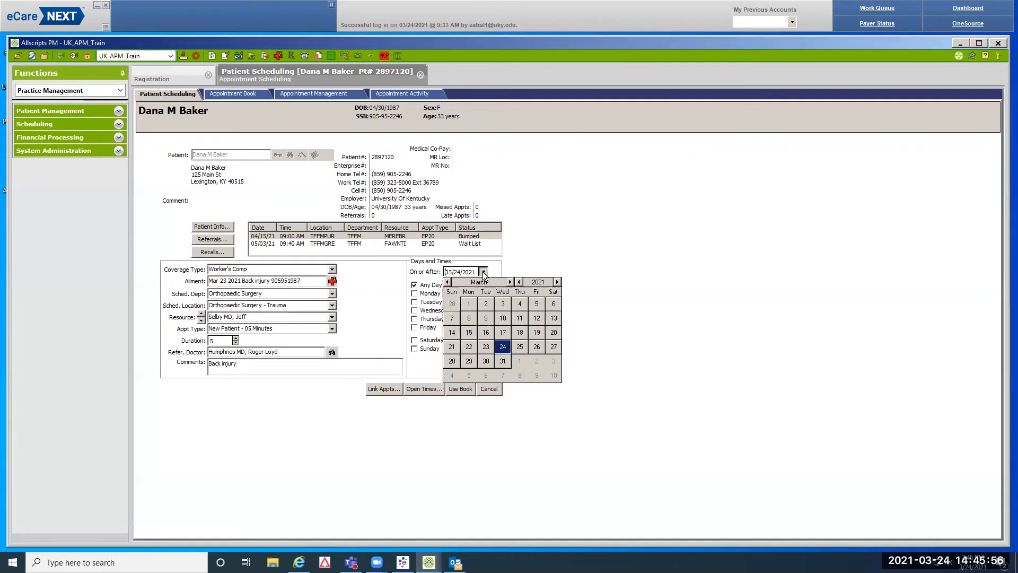
left_click(501, 362)
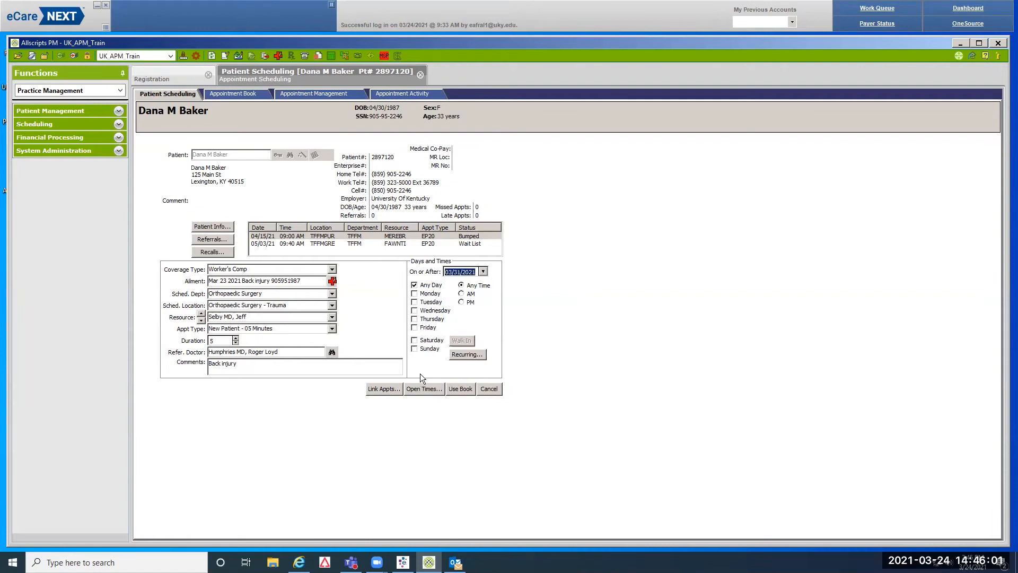
left_click(420, 387)
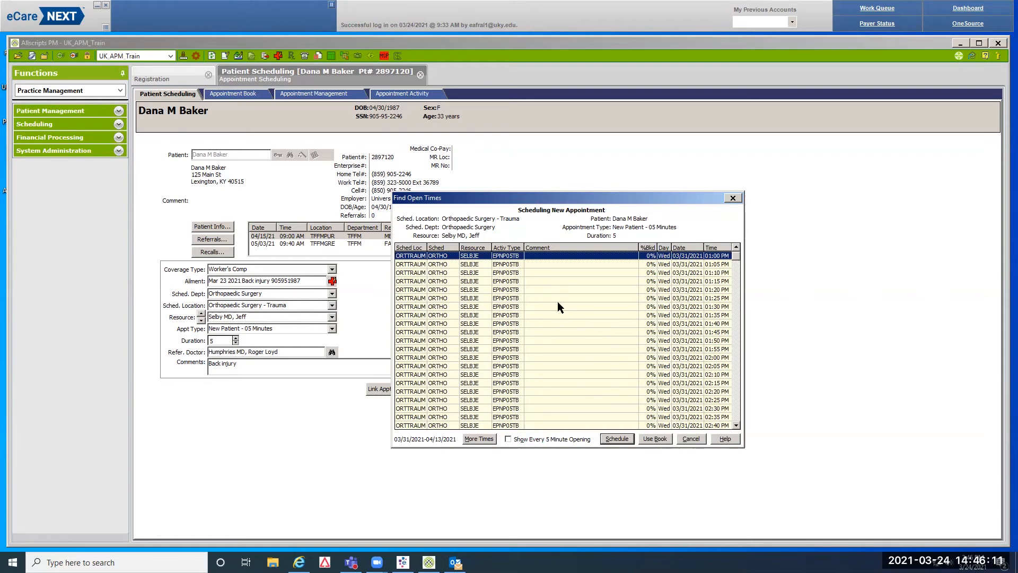
Book the 03/31/2021 01:30 PM ORTHO appointment, then bring up the patient's information summary
left_click(586, 307)
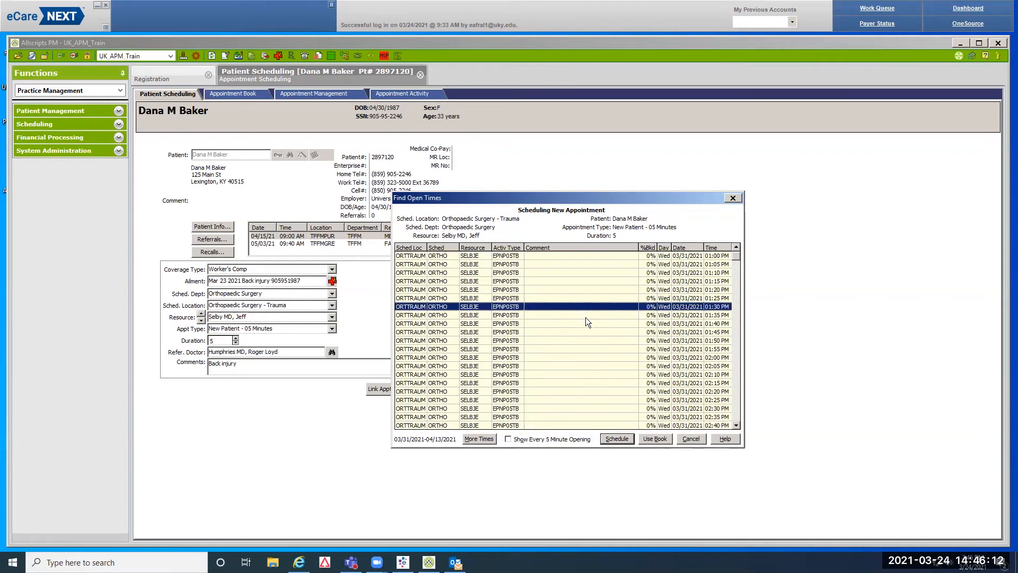
left_click(619, 438)
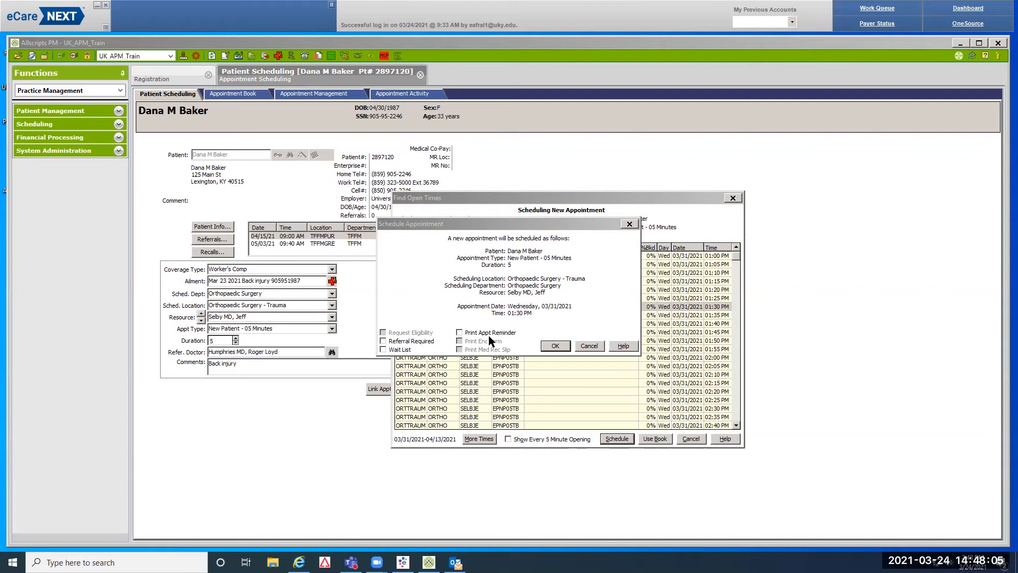
left_click(558, 346)
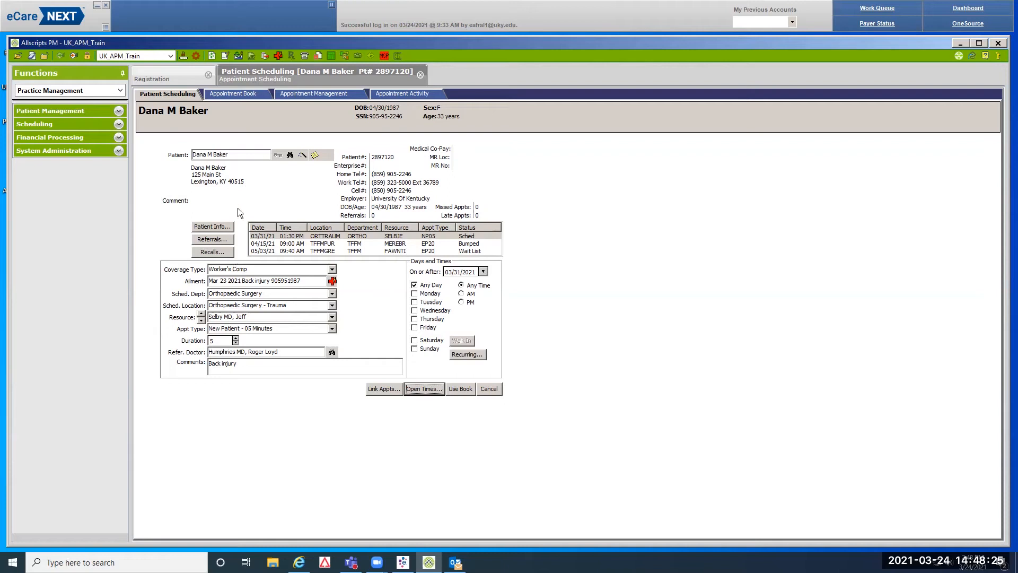
left_click(217, 227)
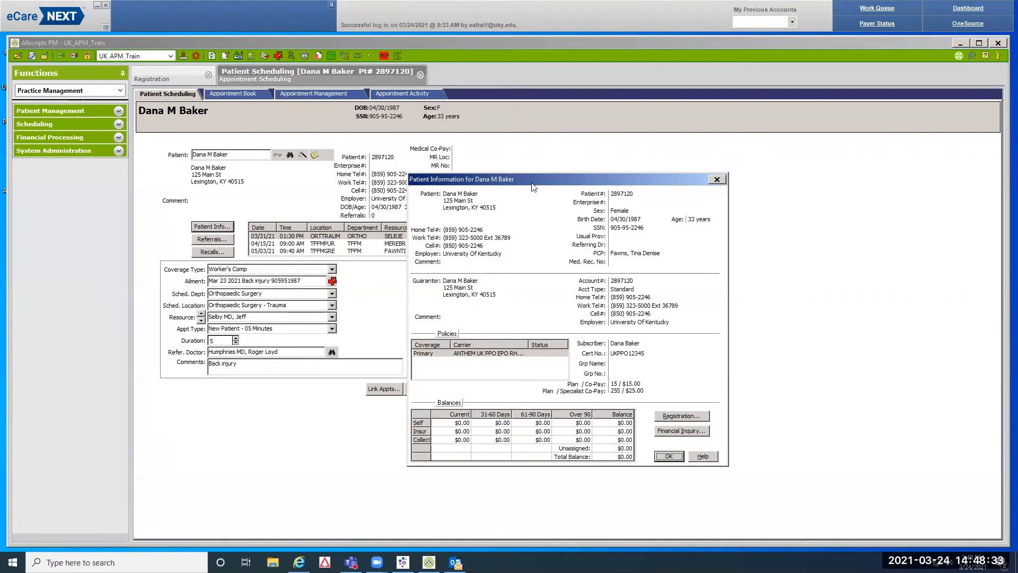
Open the patient's registration record from the Patient Information dialog
left_click(681, 416)
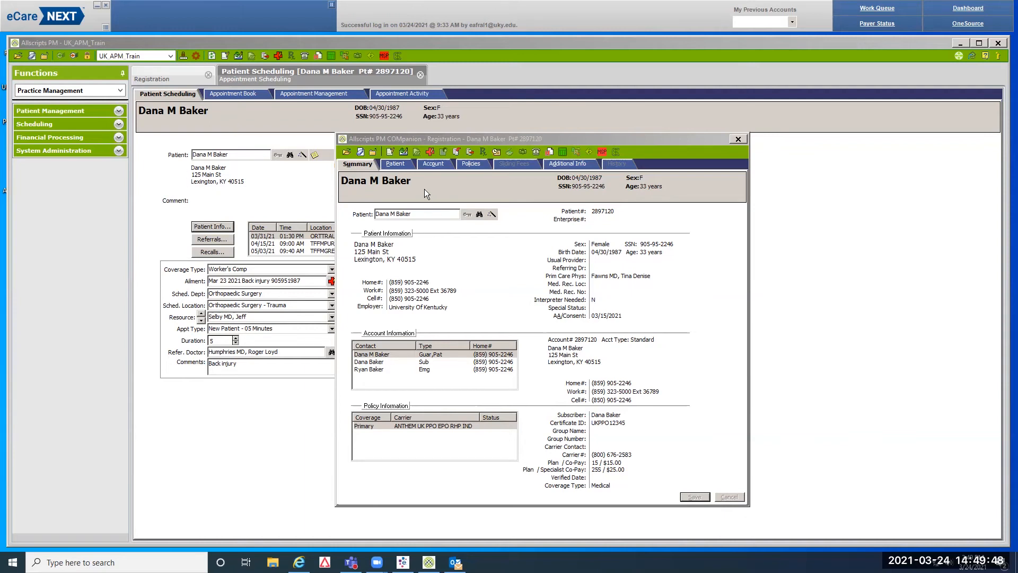
Review the patient's demographics on the Patient tab, then view the Account tab contacts
left_click(403, 166)
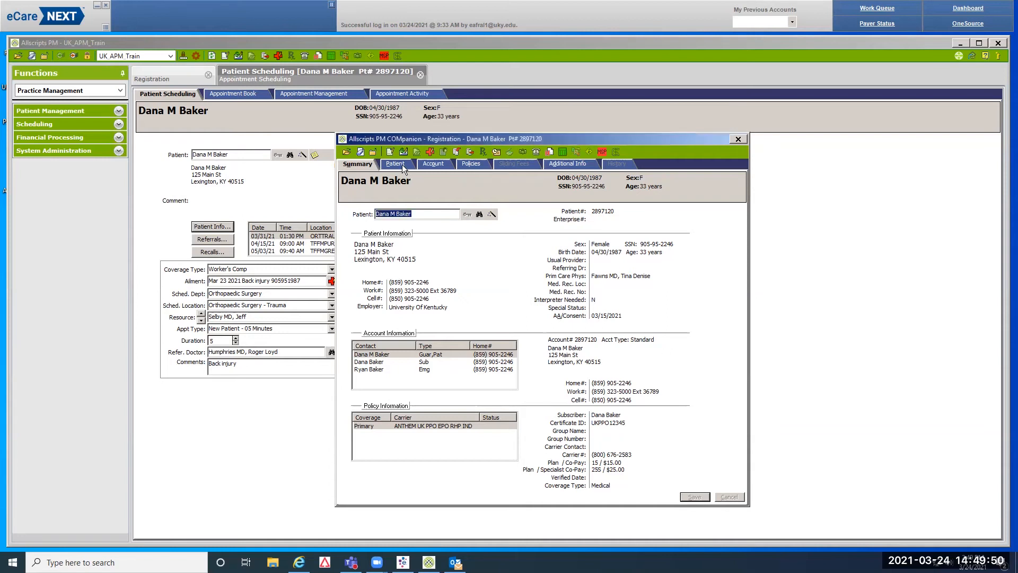
left_click(402, 164)
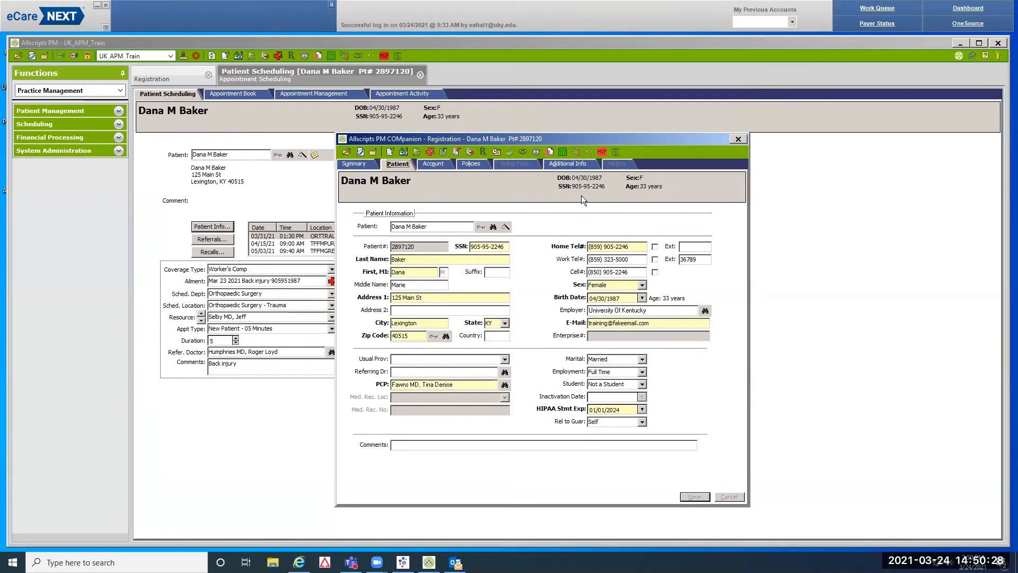
left_click(432, 164)
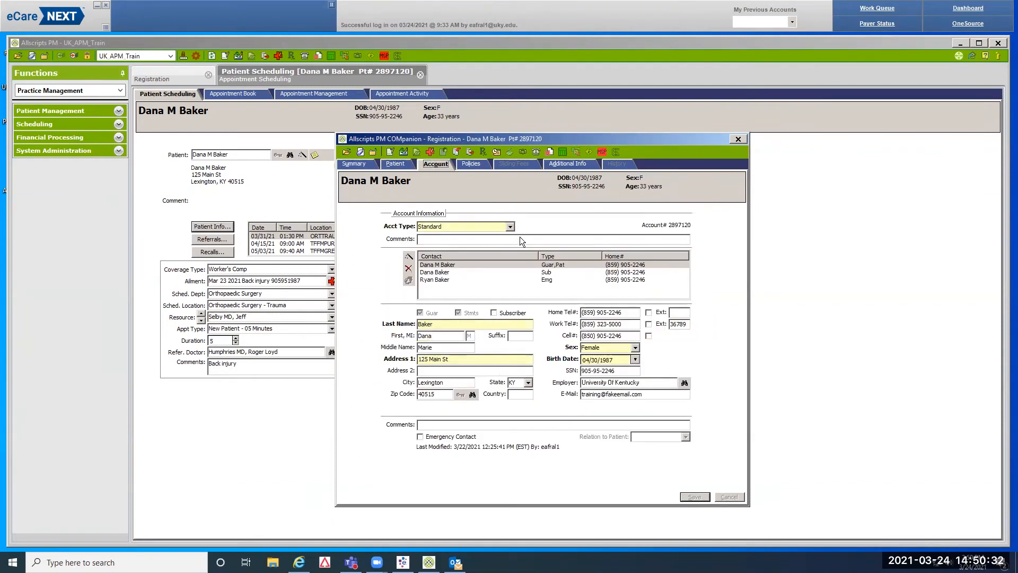
Check the subscriber and emergency contact details, then view the Policies tab
left_click(547, 272)
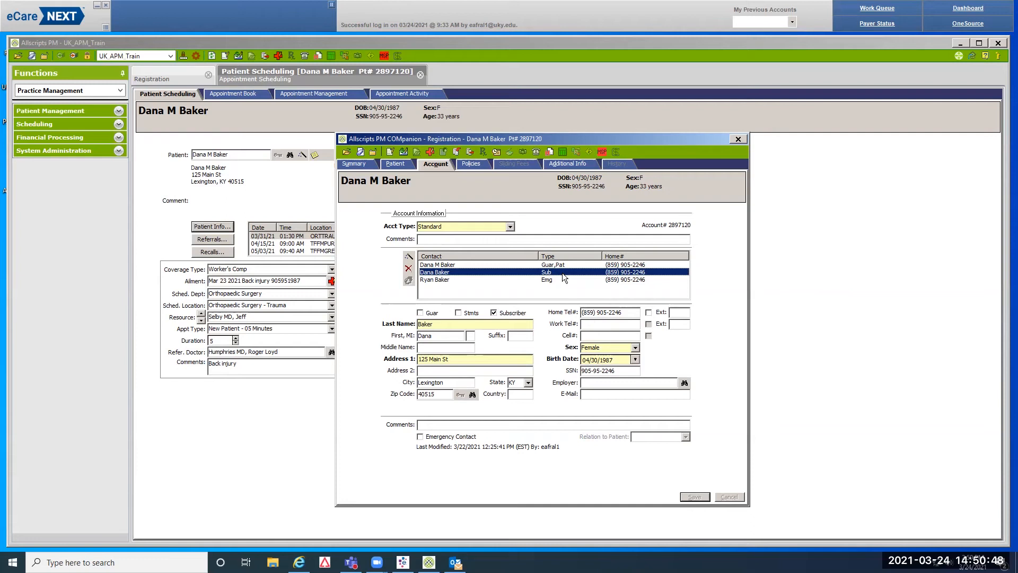
left_click(551, 280)
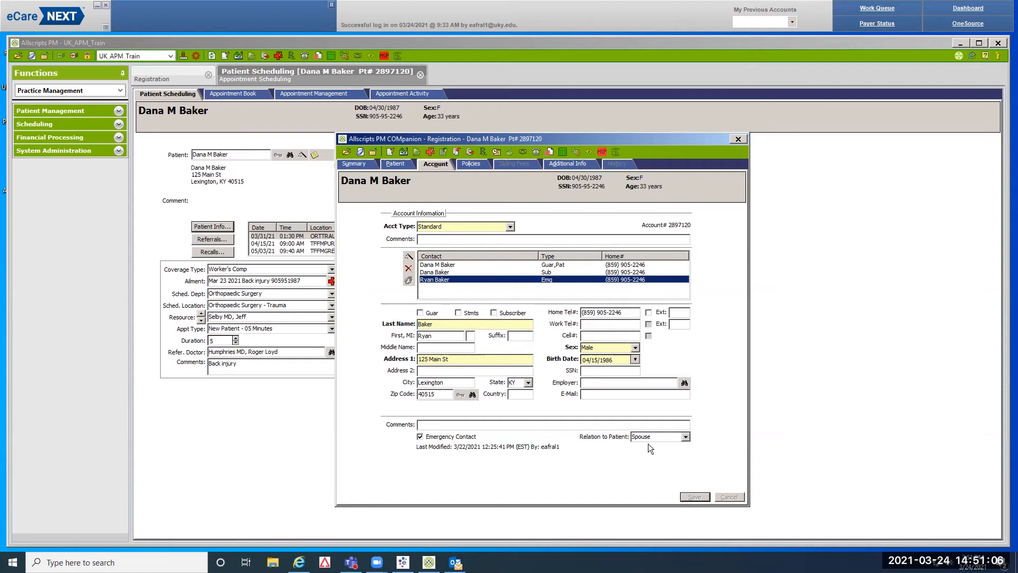
left_click(475, 165)
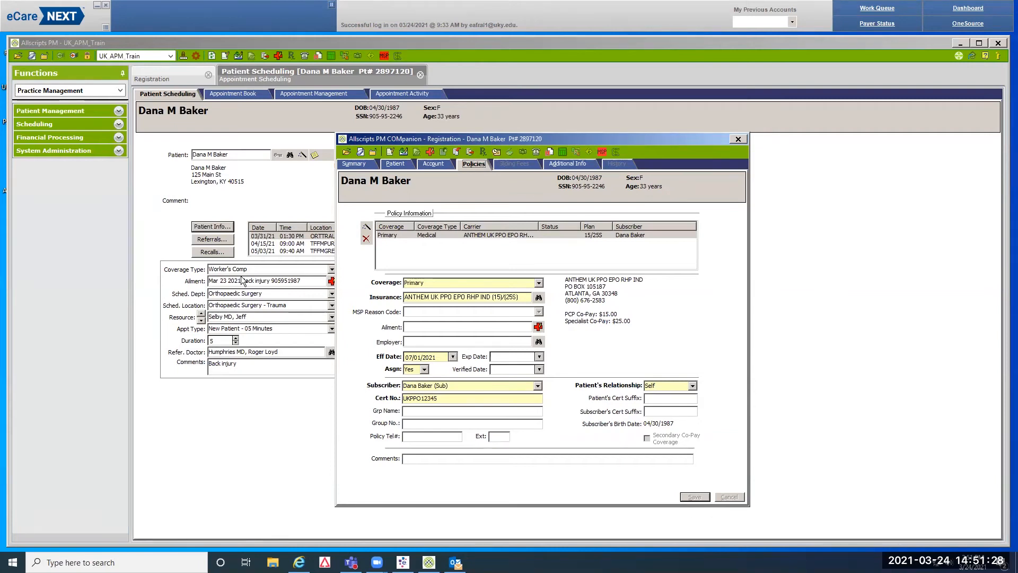
Add a new policy with Primary coverage and open its insurance carrier lookup
left_click(365, 229)
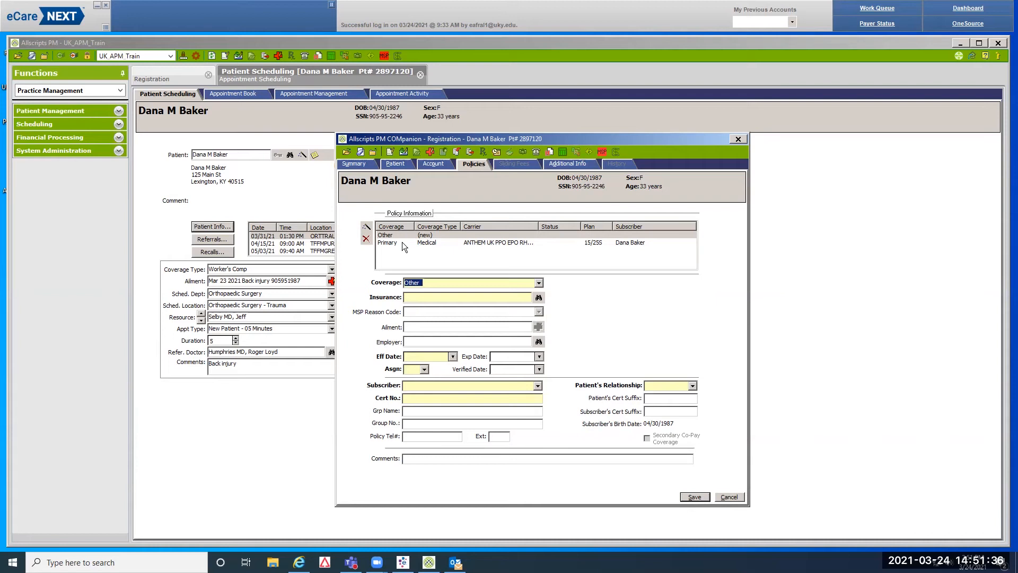
left_click(540, 283)
left_click(450, 293)
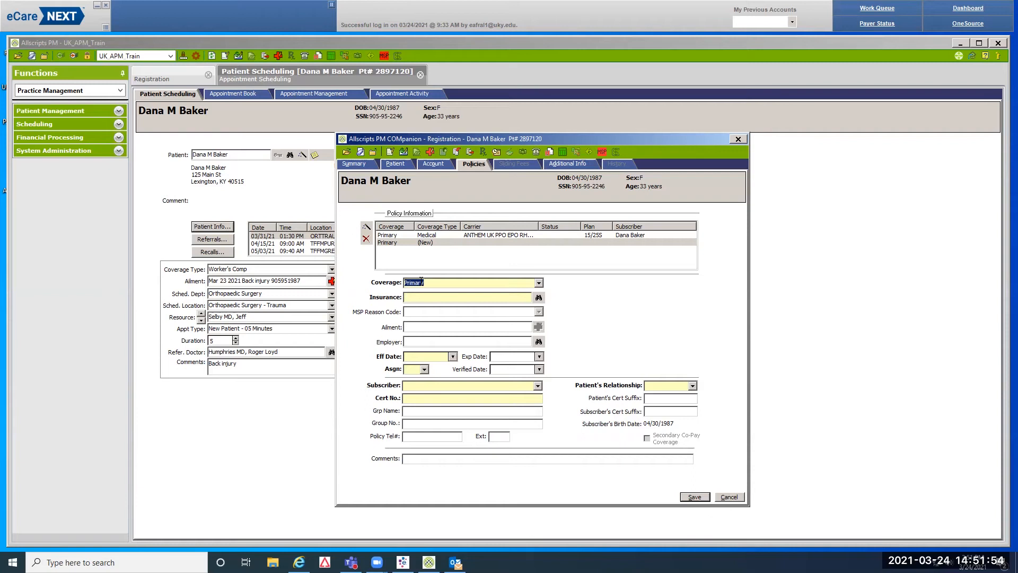
left_click(539, 298)
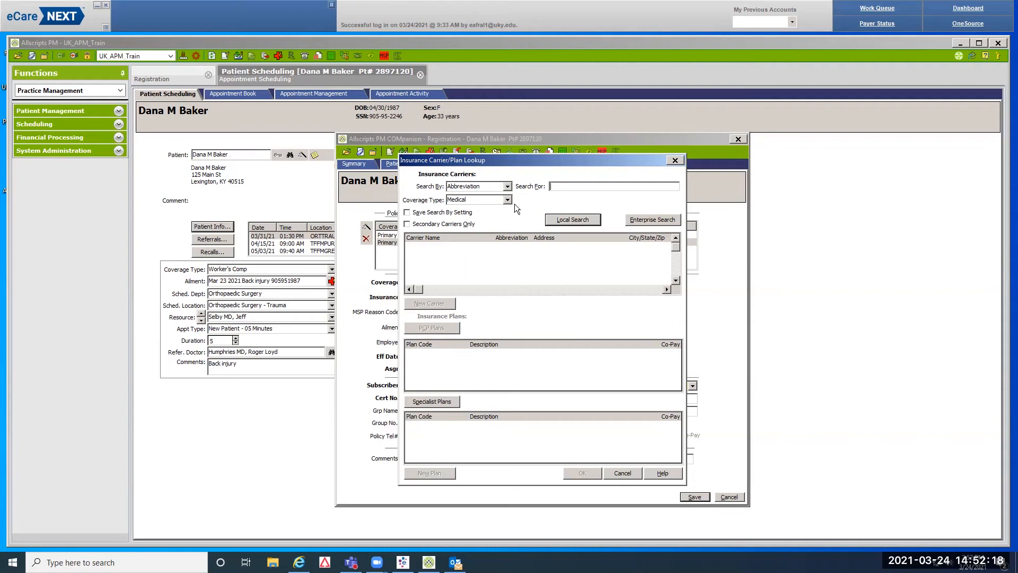
Search Worker's Comp carriers for 'se9'
left_click(488, 201)
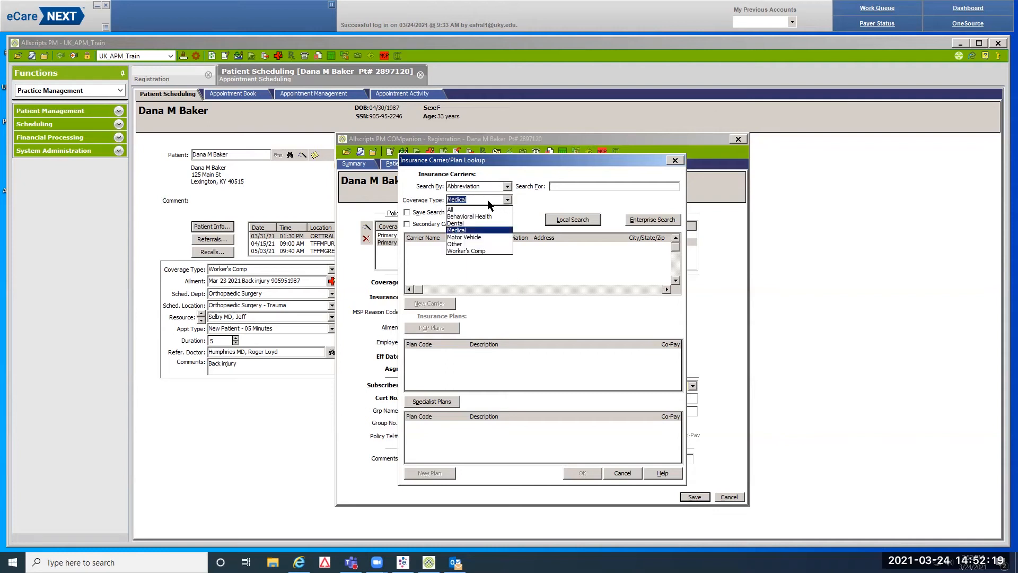
left_click(475, 250)
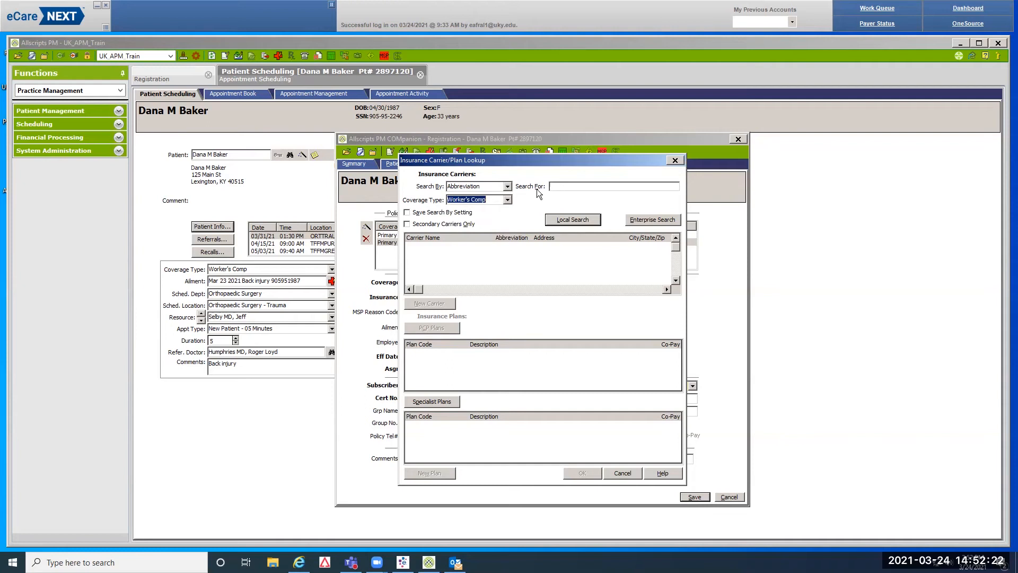
left_click(564, 187)
type("se9")
key("Return")
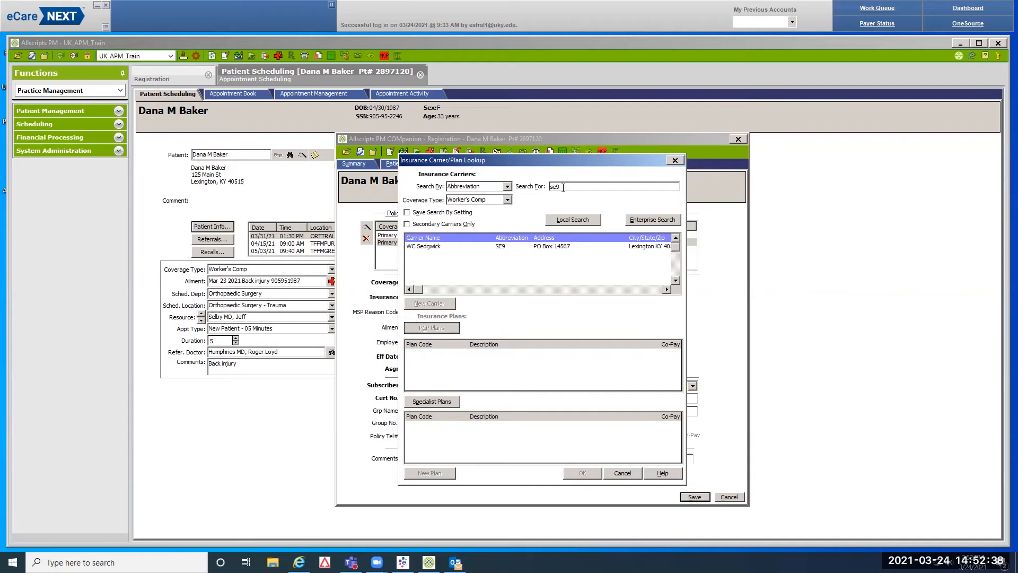
Choose WC Sedgwick with the %-No Copay PCP and specialist plans
left_click(554, 245)
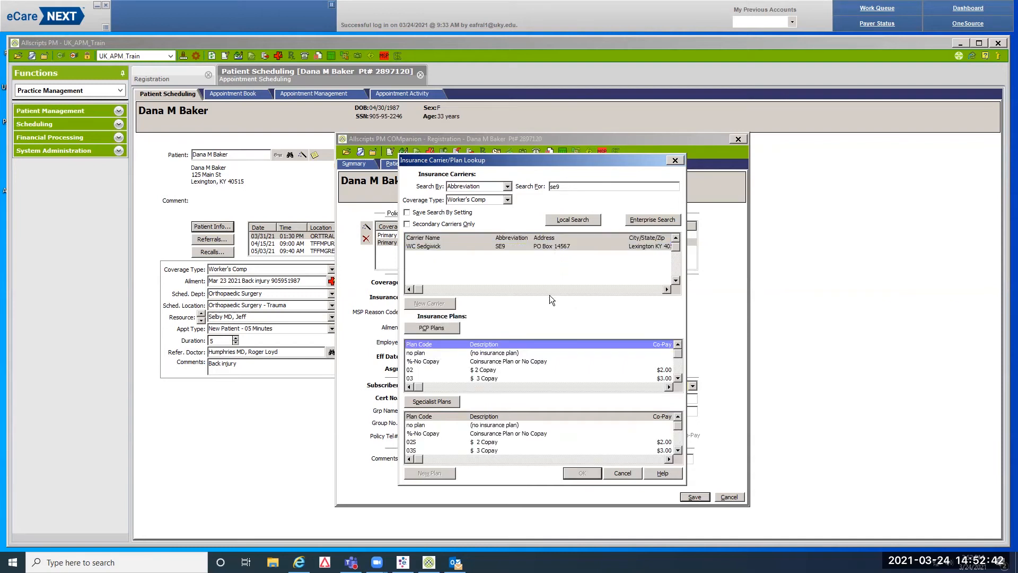
left_click(541, 360)
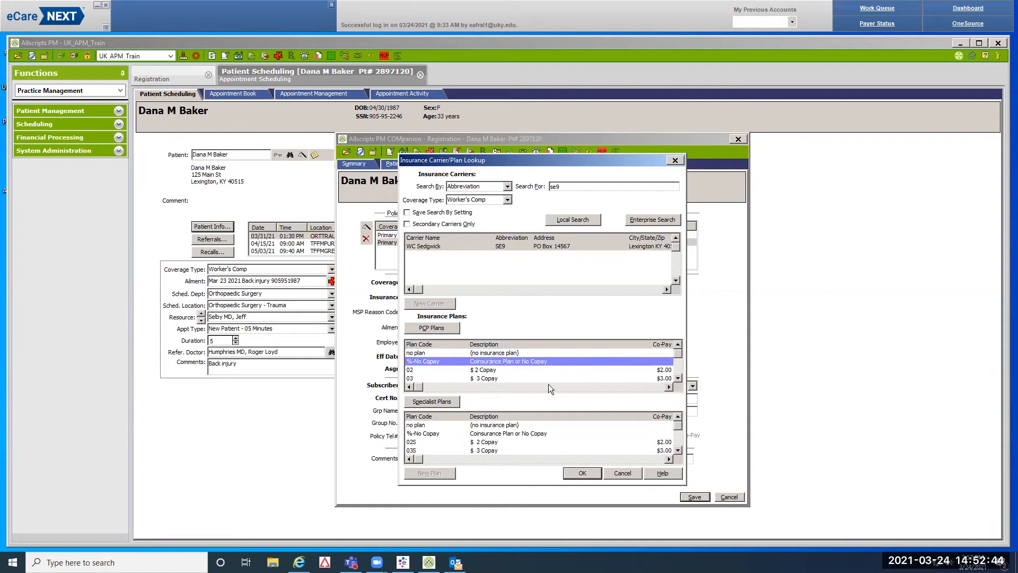
left_click(544, 432)
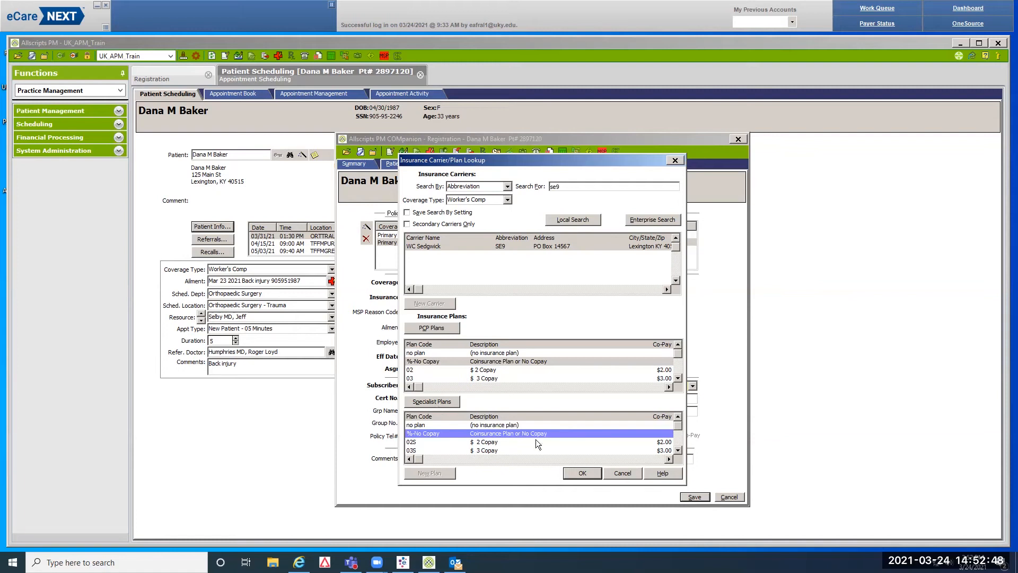
left_click(578, 473)
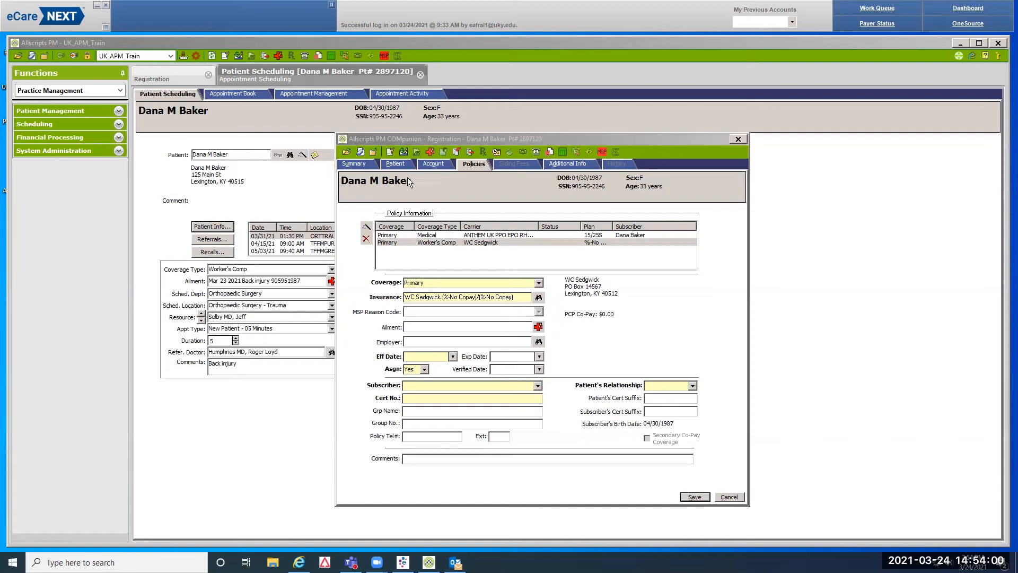
Set the policy's effective date to 03/23/2021 and make the patient the subscriber
left_click(405, 357)
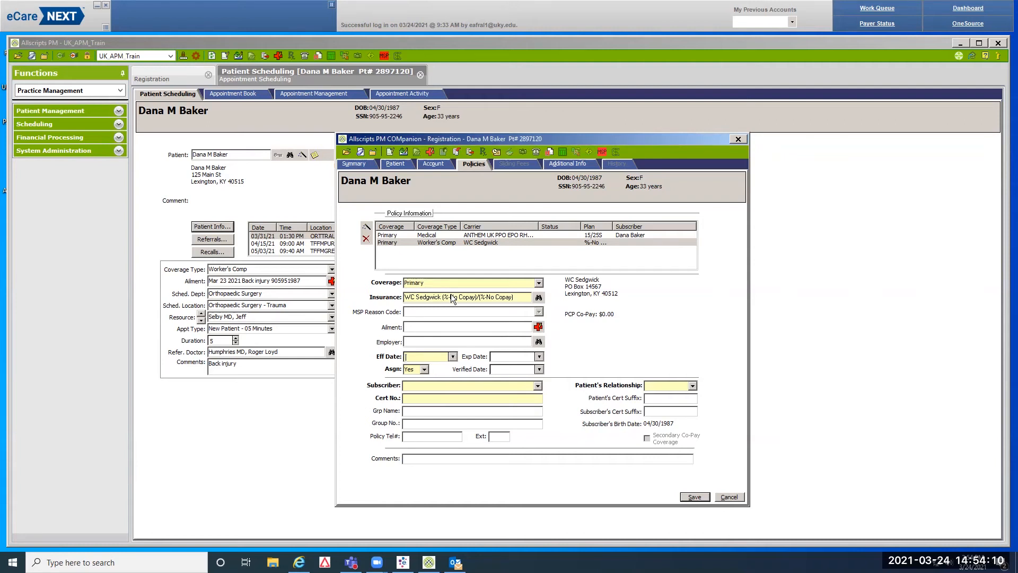
left_click(453, 357)
left_click(446, 431)
left_click(538, 385)
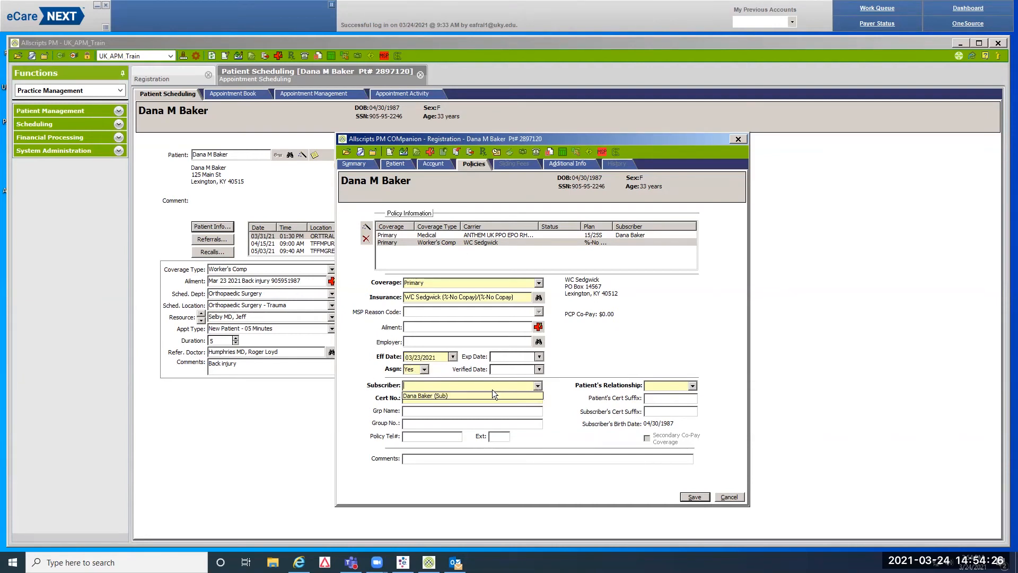
left_click(441, 395)
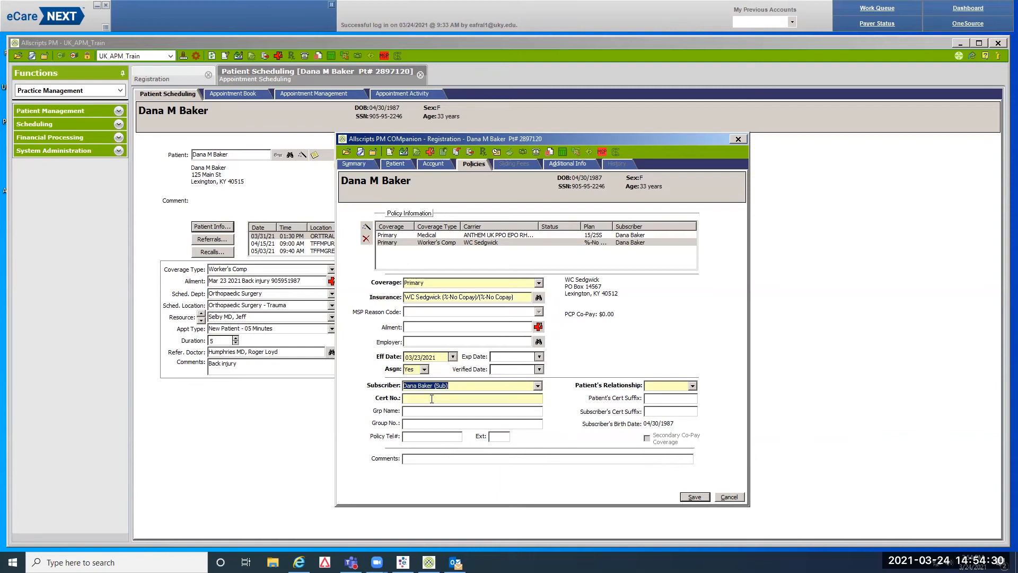
Enter the certificate number, relationship S (Self), and the policy phone number with extension
left_click(432, 399)
left_click(652, 386)
type("Self")
left_click(410, 437)
type("800")
type("55")
type("51212")
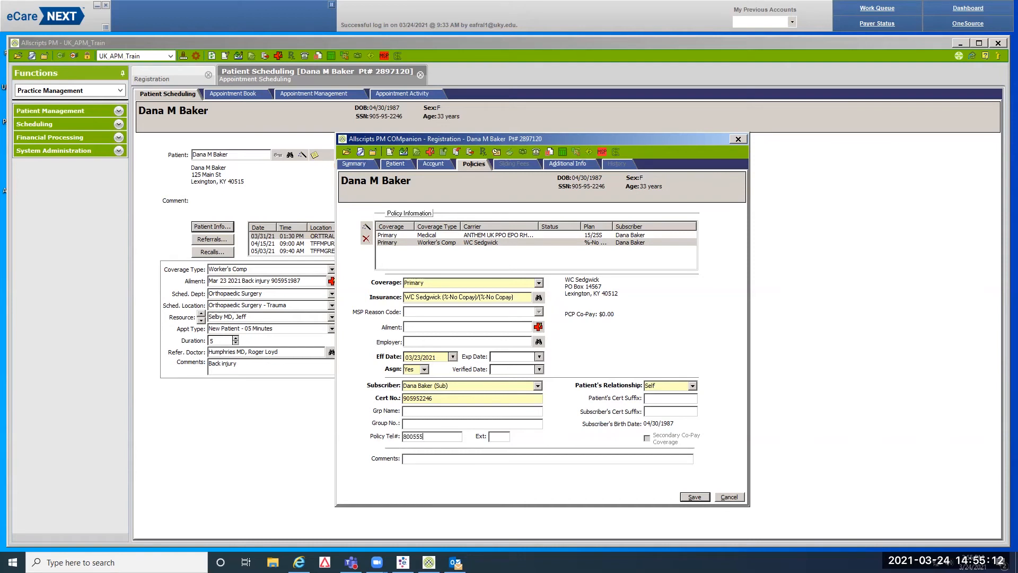
key("Tab")
type("125")
left_click(411, 460)
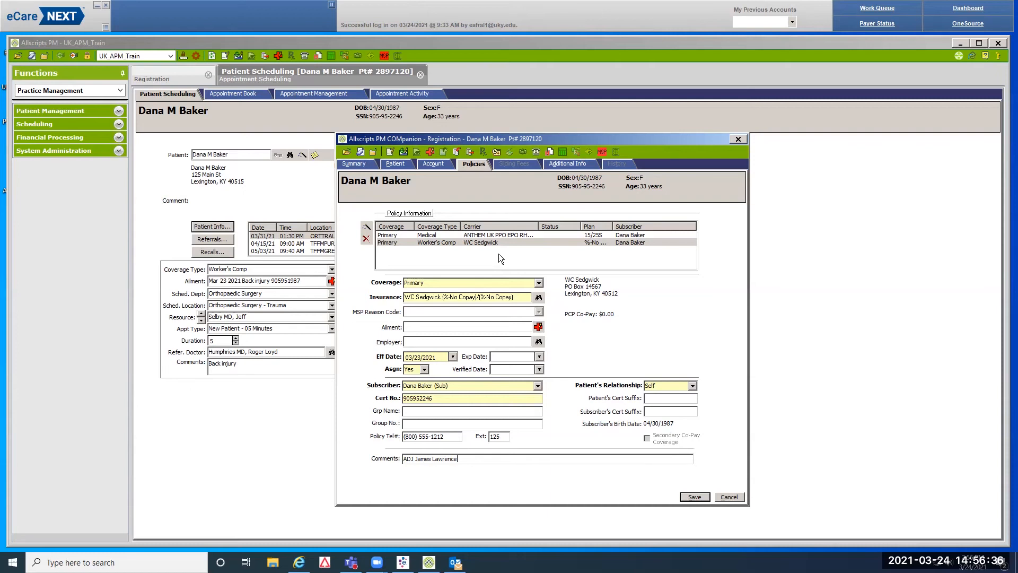
Add a new Secondary policy and limit the carrier lookup to Worker's Comp coverage
left_click(367, 228)
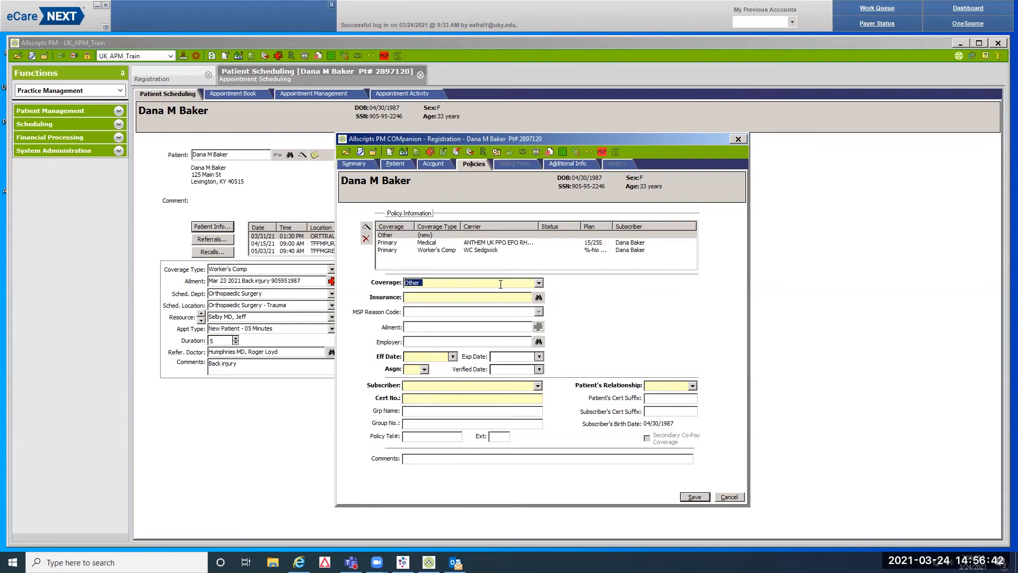
left_click(538, 283)
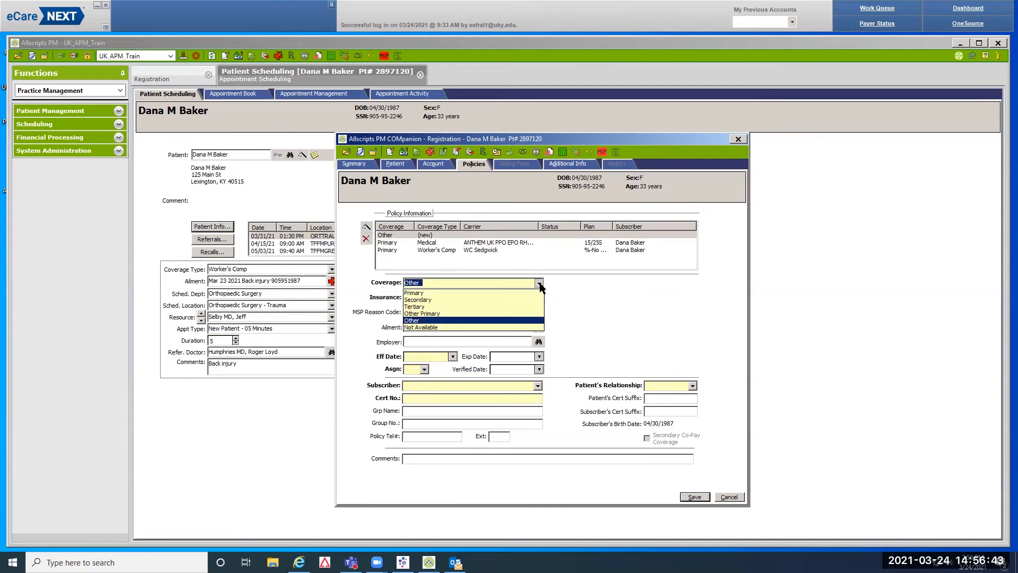
left_click(439, 301)
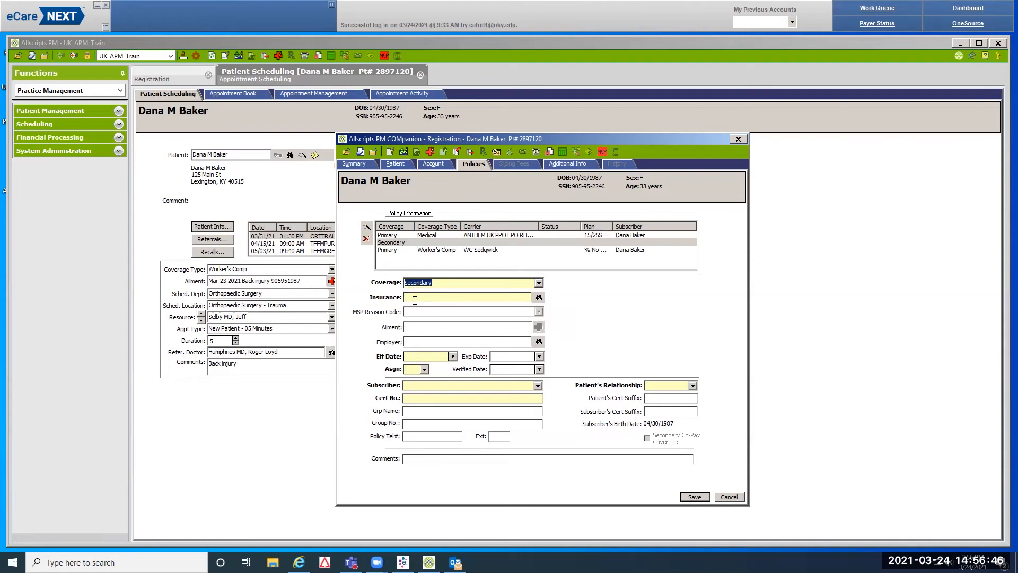
left_click(539, 298)
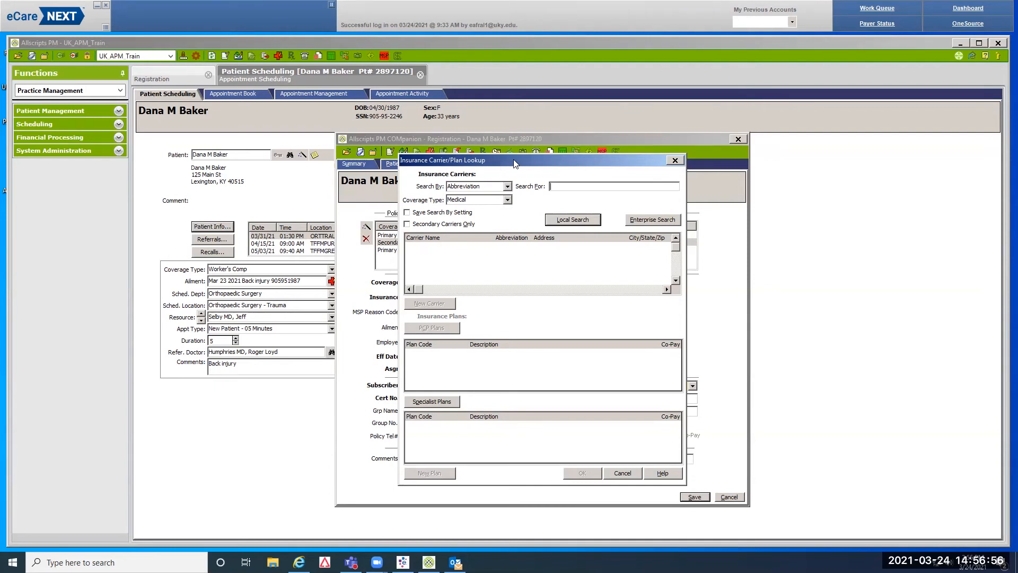
left_click_drag(513, 159, 590, 156)
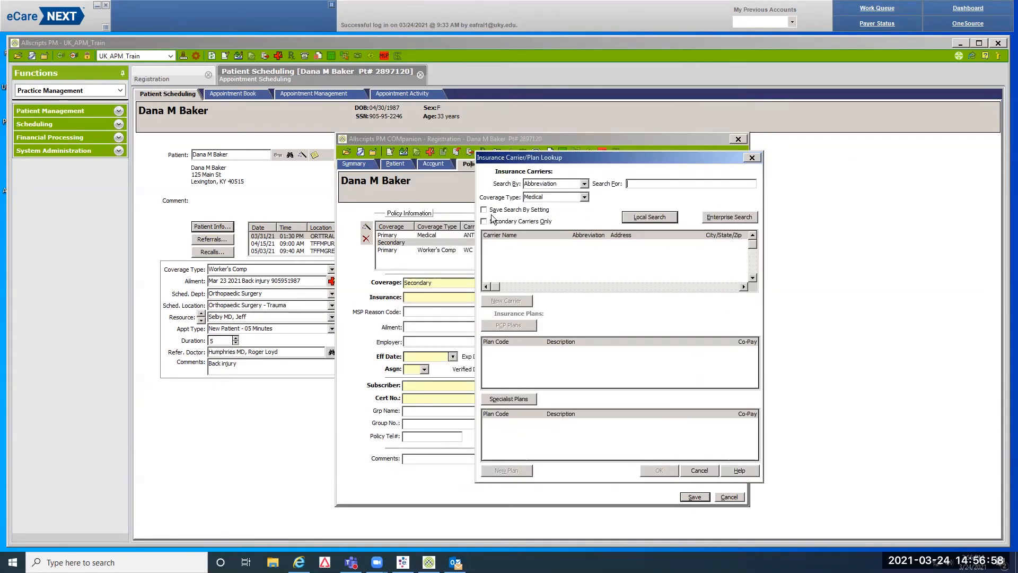
left_click(585, 197)
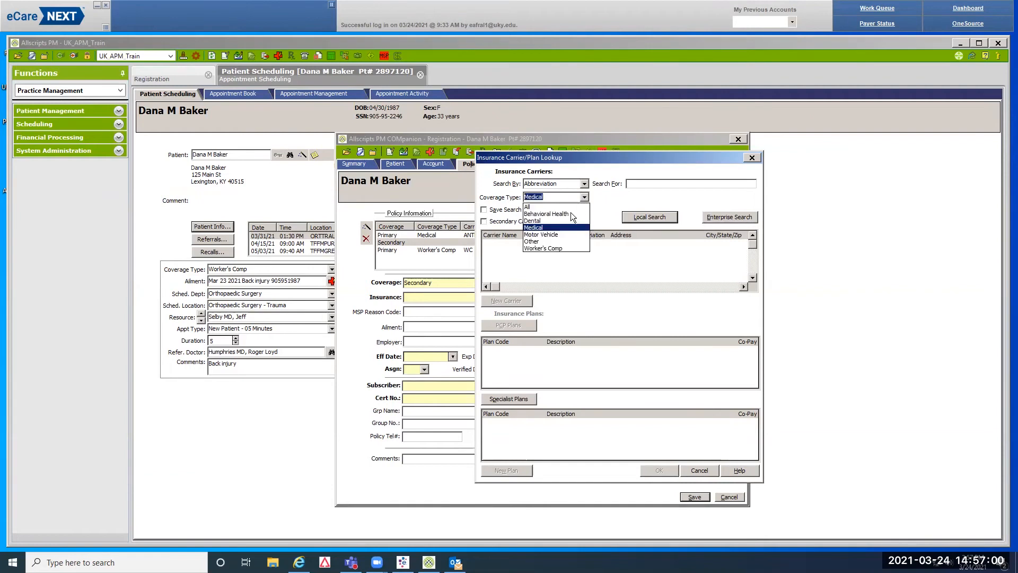
left_click(553, 248)
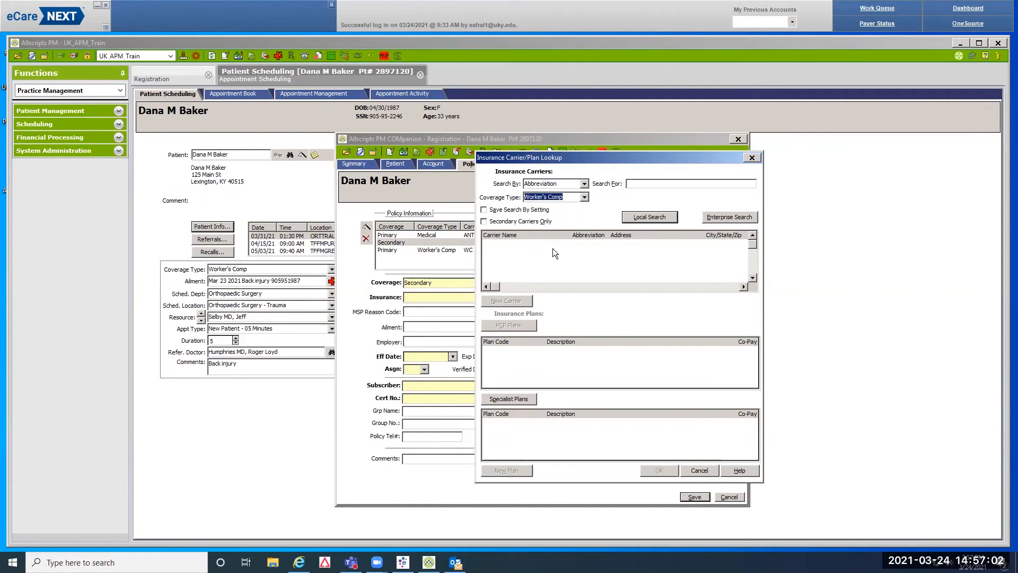
Search for and select ANTHEM UK PPO EPO RHP IND with the %-No Copay PCP and specialist plans
left_click(635, 185)
left_click_drag(636, 155, 566, 138)
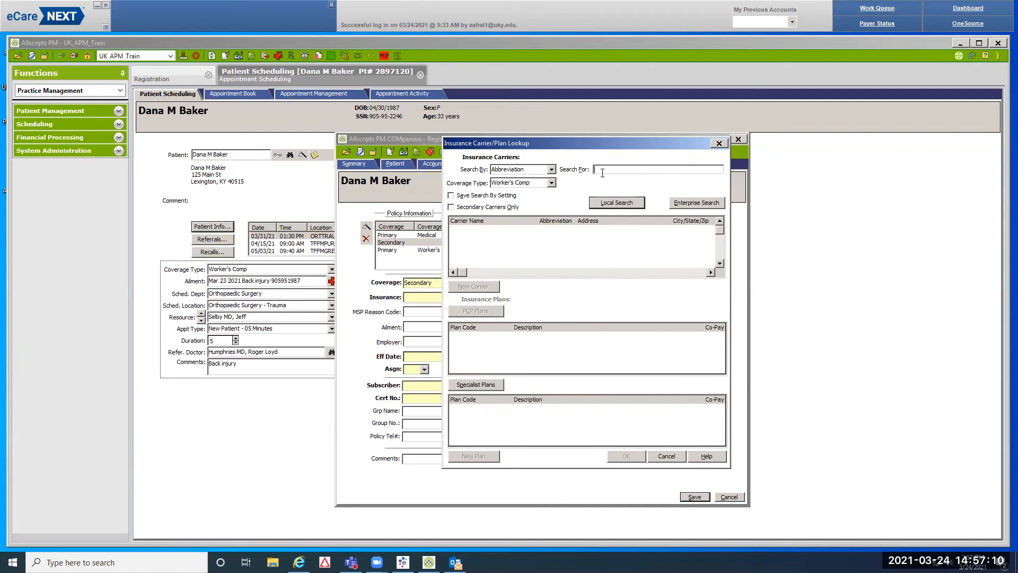
type("anz")
key("Return")
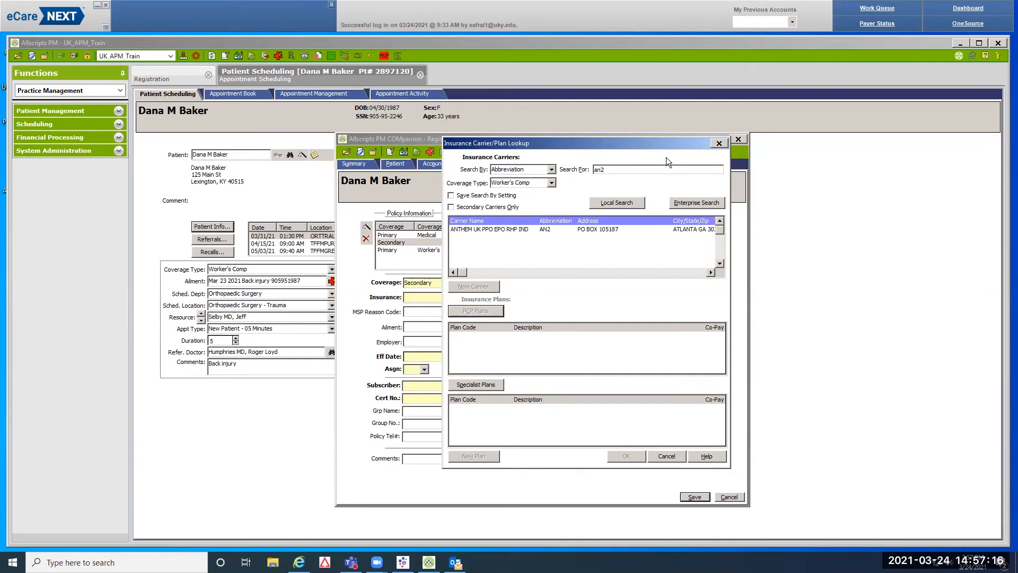
left_click(503, 229)
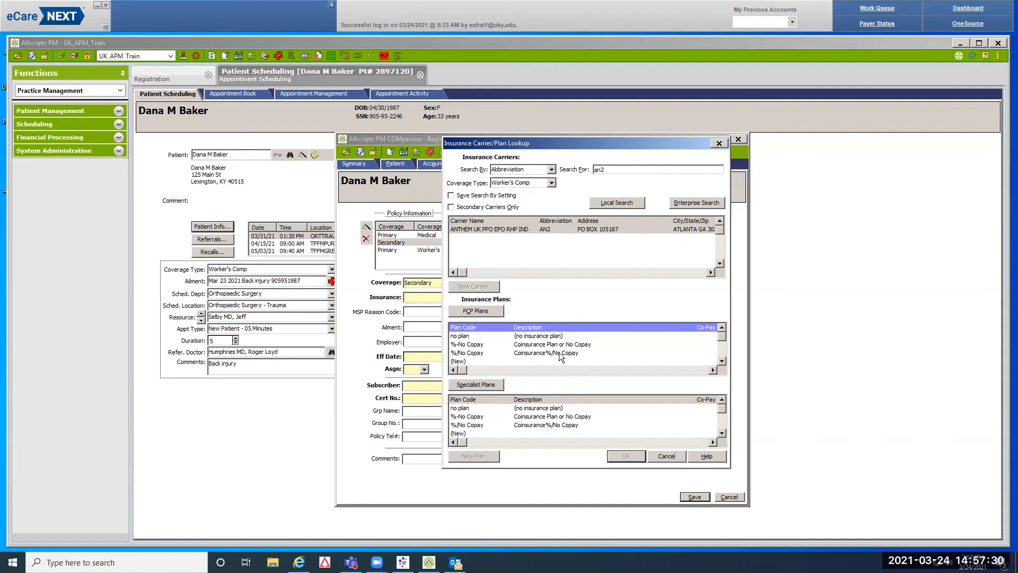
left_click(584, 345)
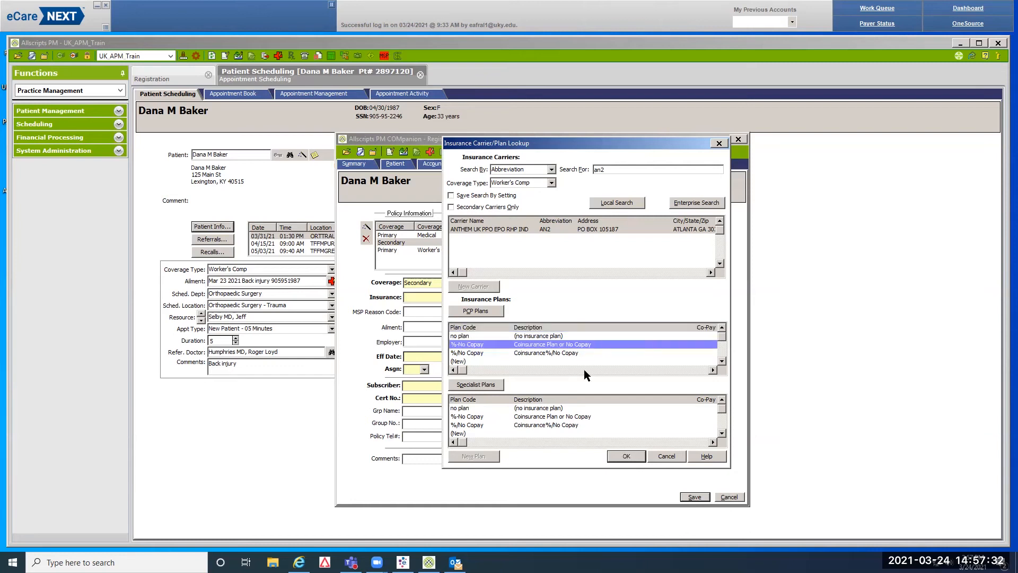
left_click(585, 417)
left_click(624, 455)
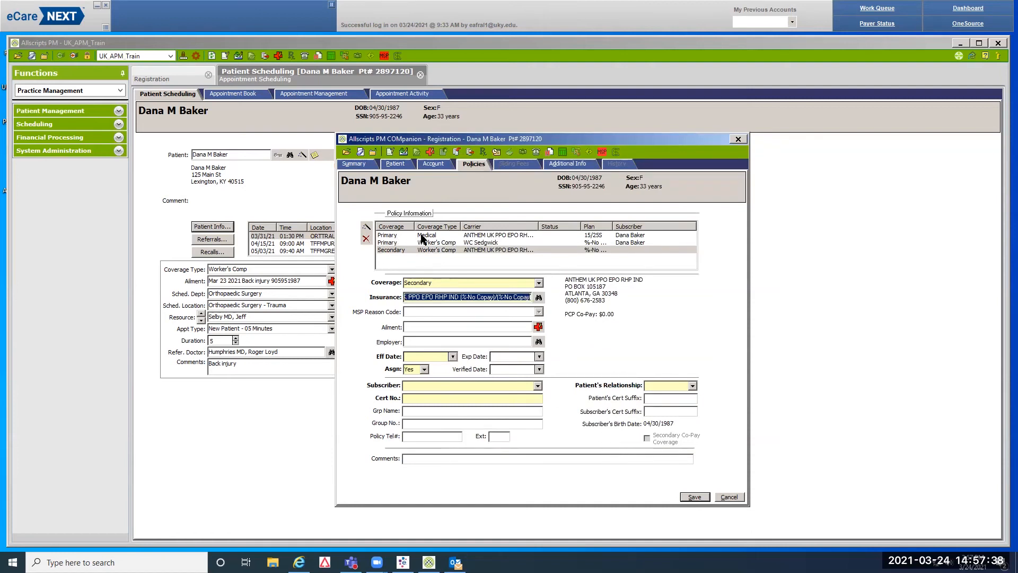
Copy the primary policy's certificate number and set the secondary's effective date to 07/01/2021
left_click(491, 235)
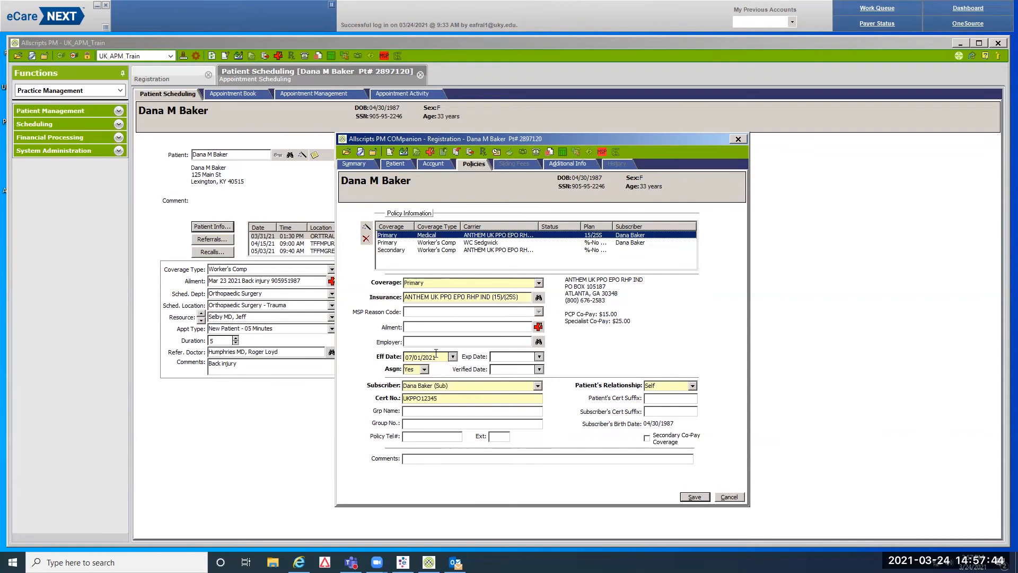
left_click(464, 399)
key("ctrl+c")
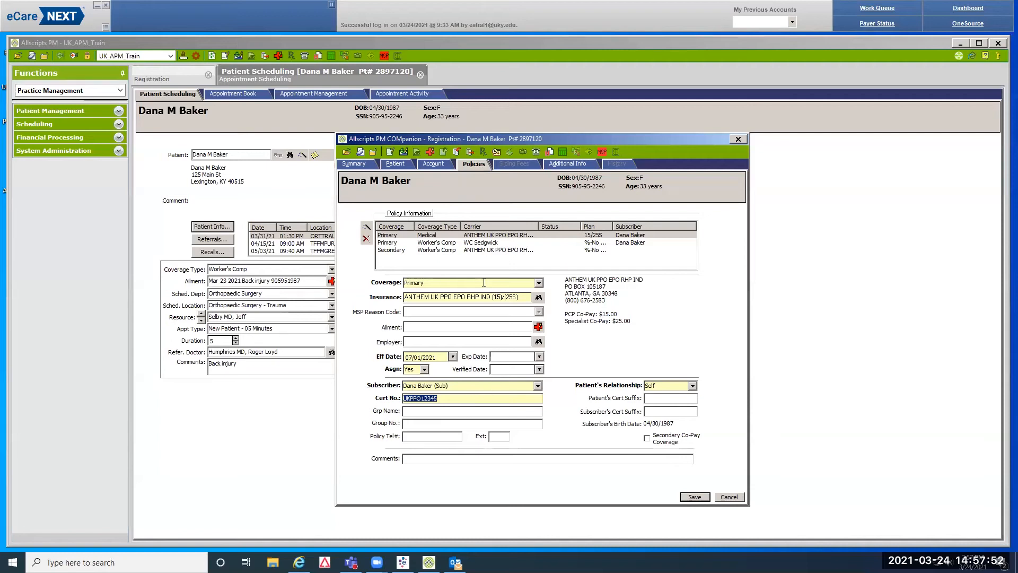
left_click(392, 250)
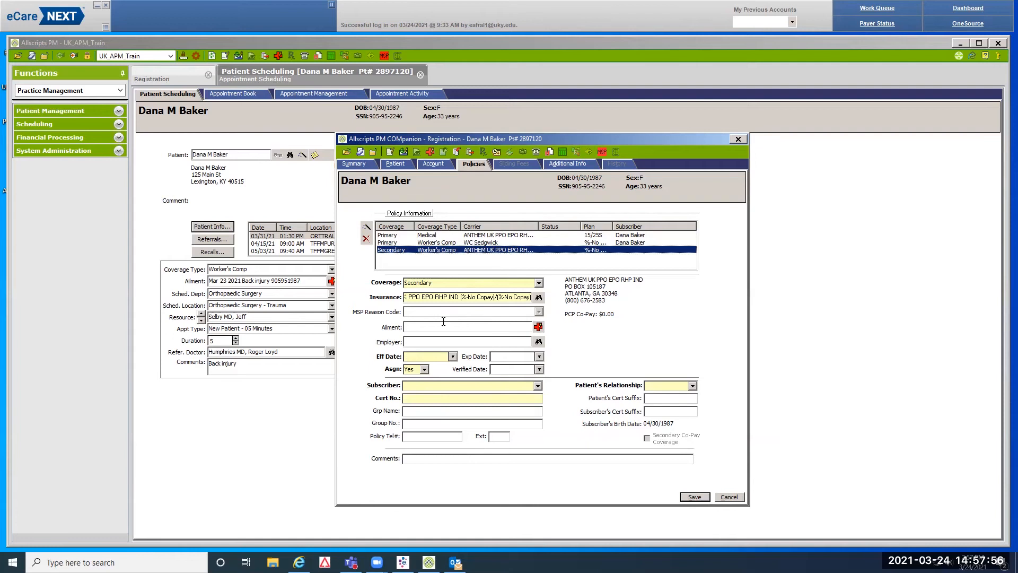
left_click(414, 356)
type("07012021")
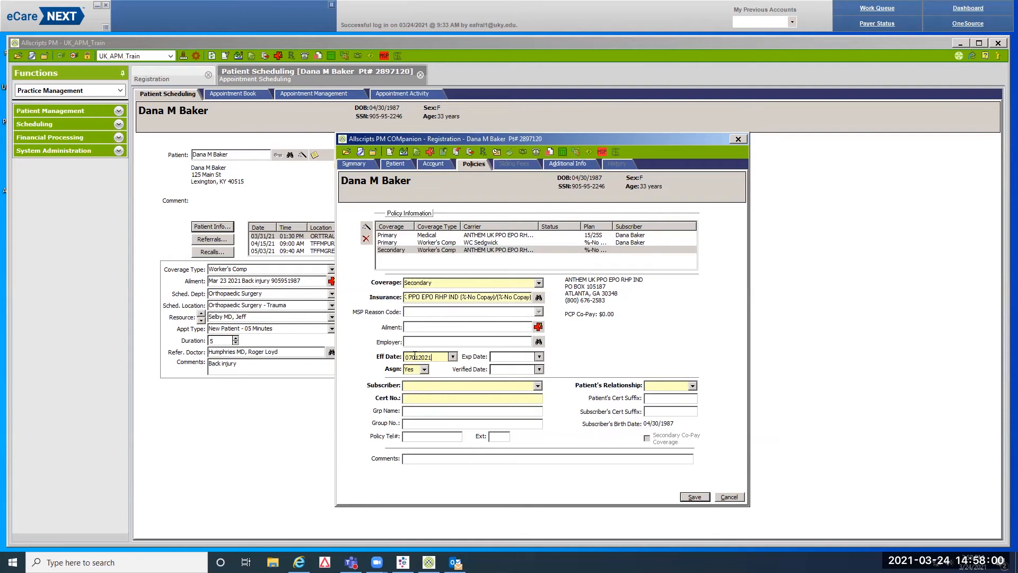
Make the patient the secondary policy's subscriber and paste in the copied certificate number
left_click(538, 385)
left_click(502, 395)
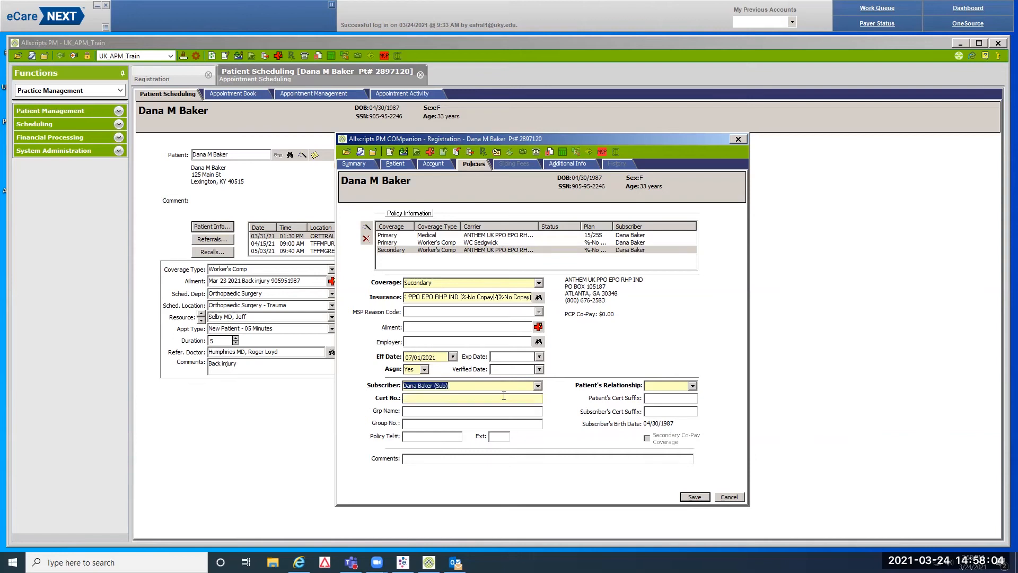
left_click(414, 399)
key("ctrl+v")
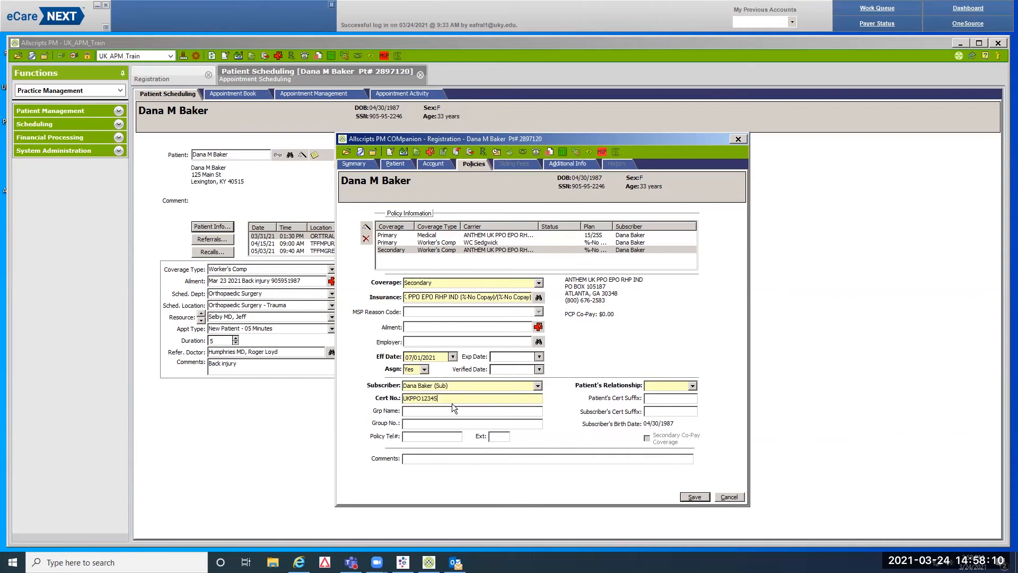
left_click(493, 236)
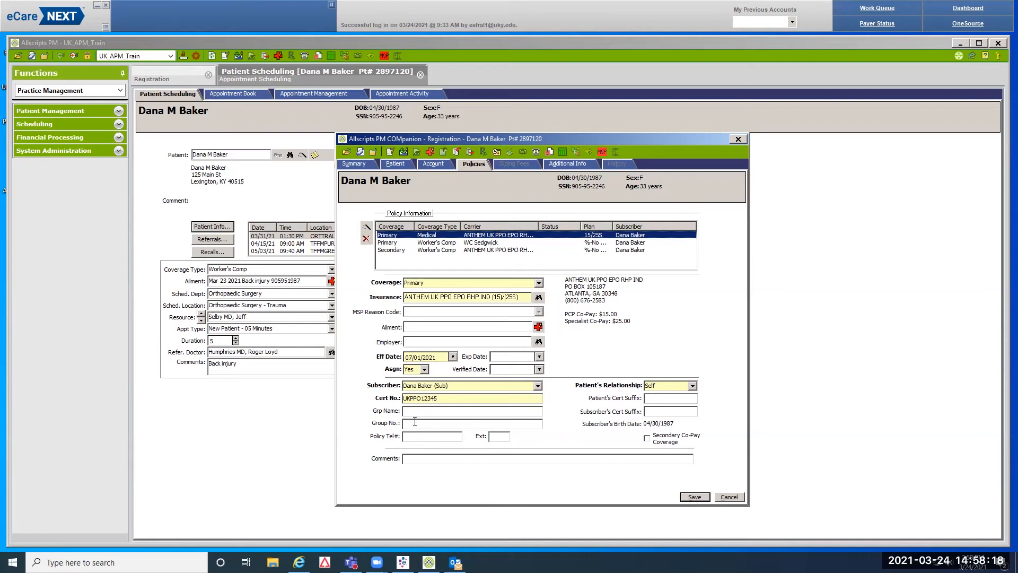
Set the secondary Anthem policy's patient relationship to S (Self)
left_click(424, 251)
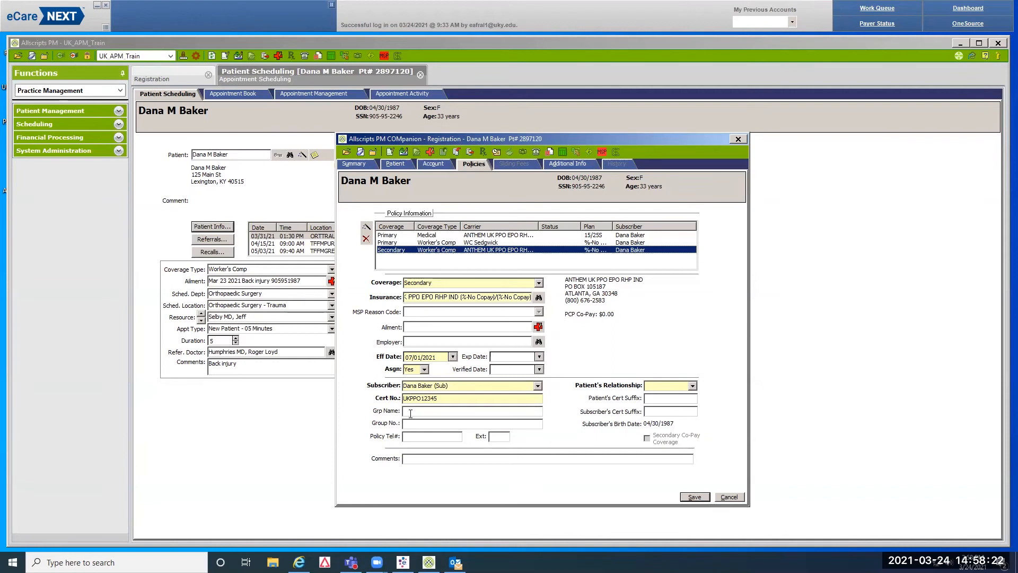
left_click(478, 235)
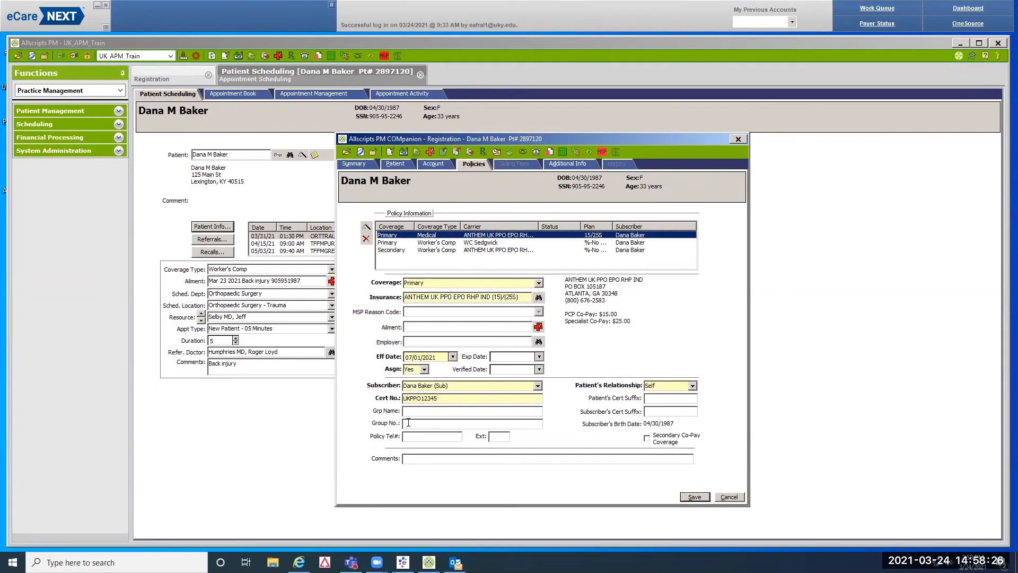
left_click(437, 249)
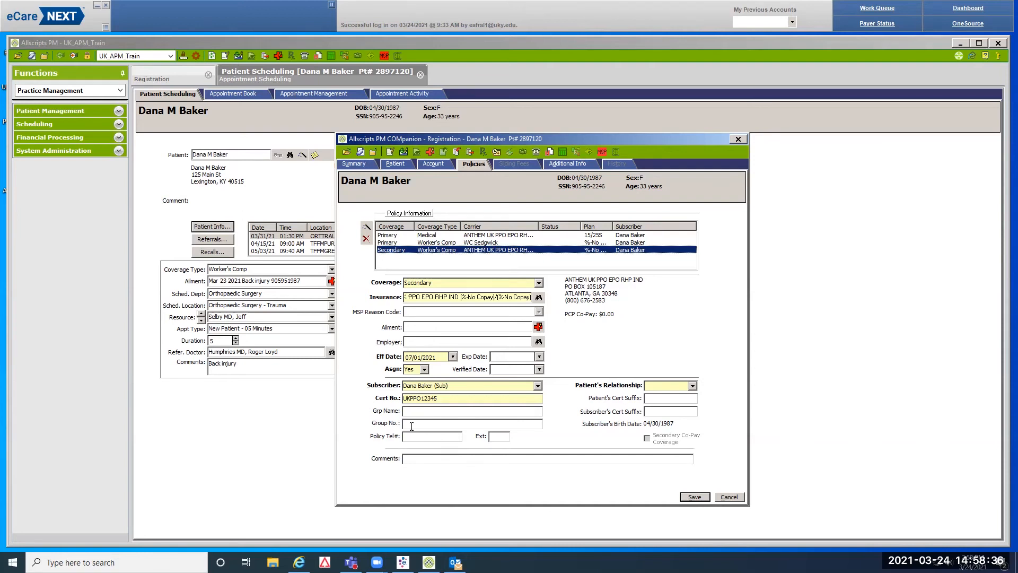
left_click(653, 387)
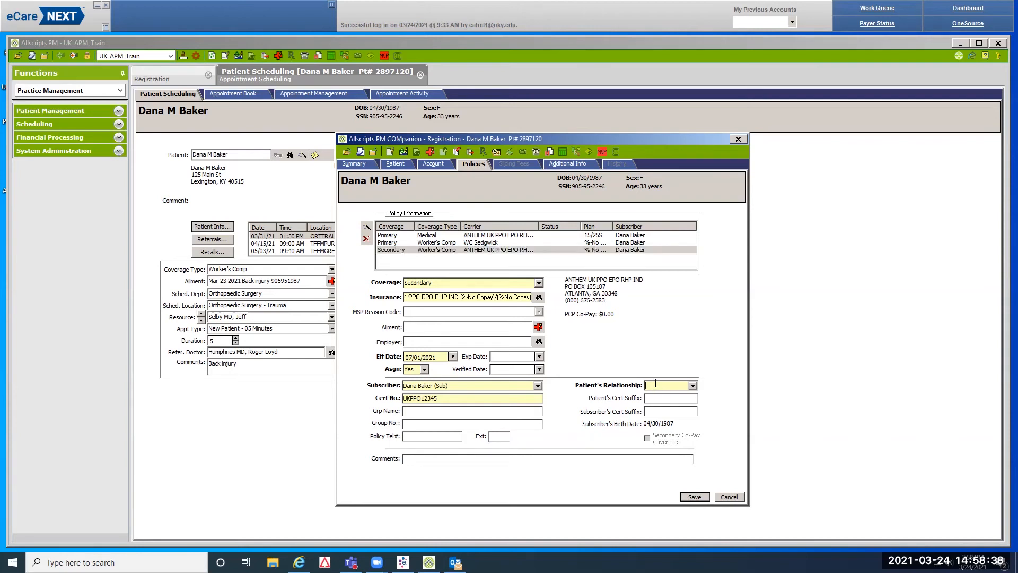
type("Self")
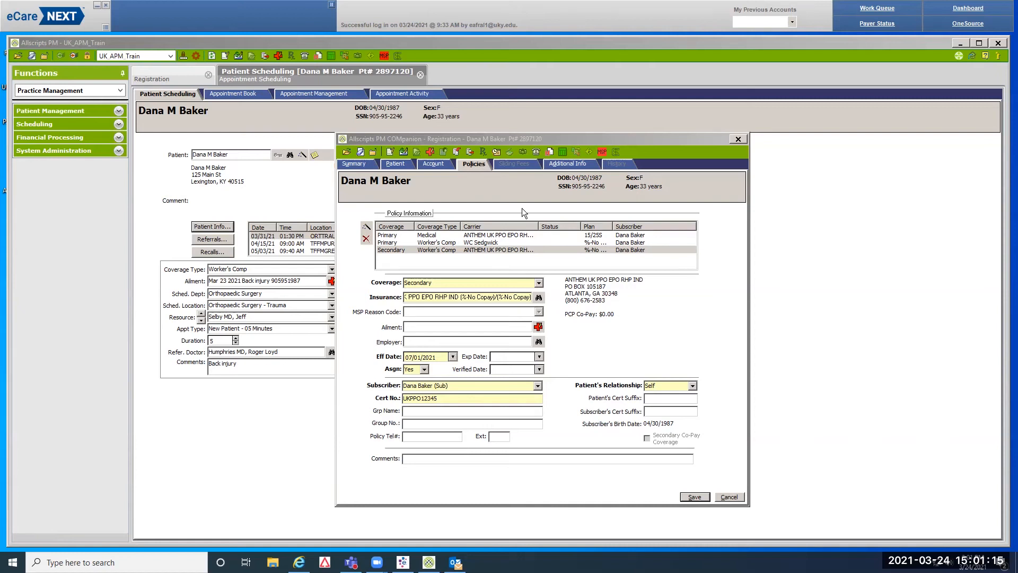
Review the WC Sedgwick and Anthem policies, then proceed to Additional Info
left_click(490, 243)
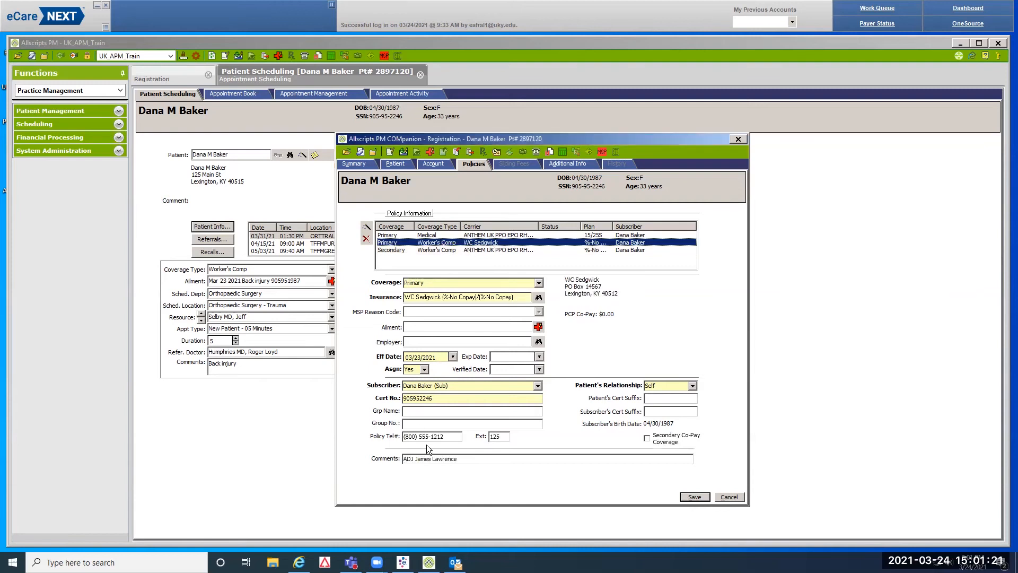
left_click(485, 250)
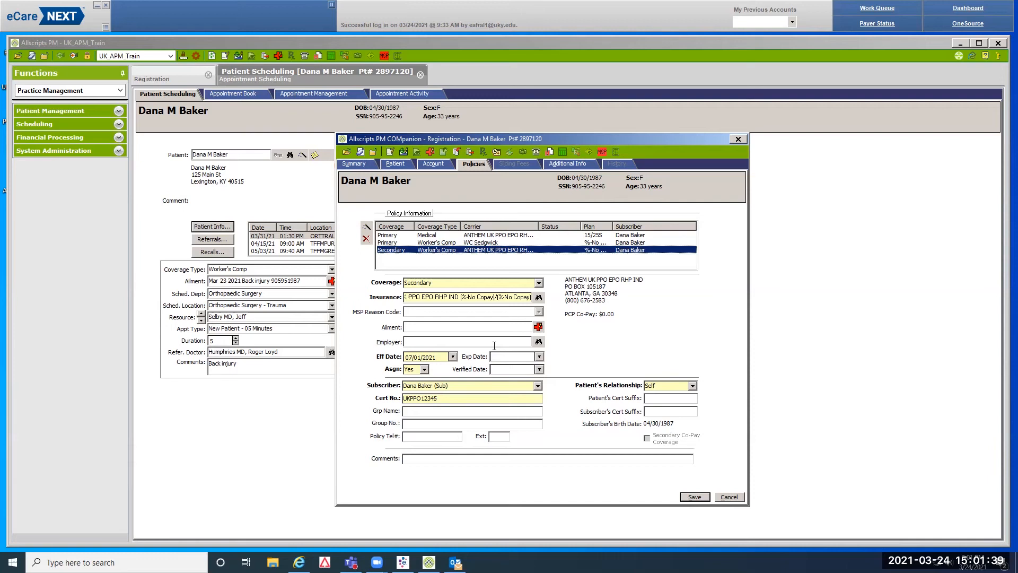
left_click(575, 164)
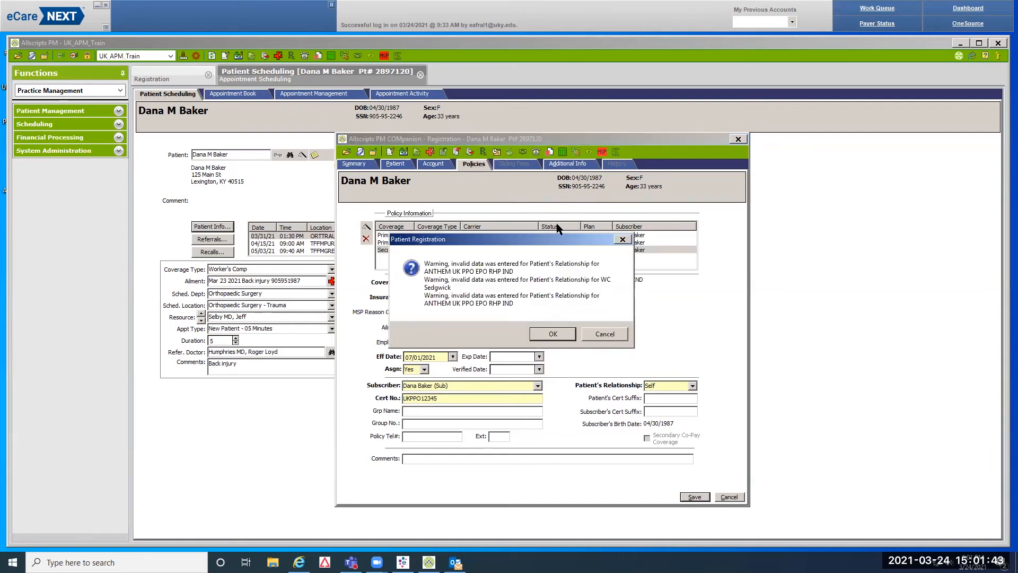
Dismiss the relationship warning and step through Additional Info fields from Date of Death to Mothers Maiden Name
left_click(548, 335)
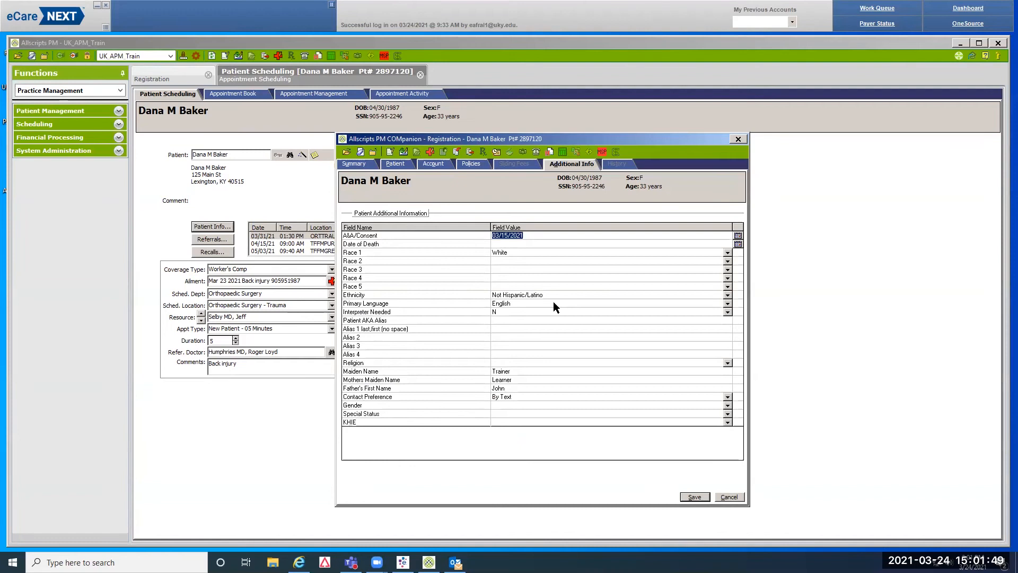
key("Tab")
key("Tab")
key("Tab")
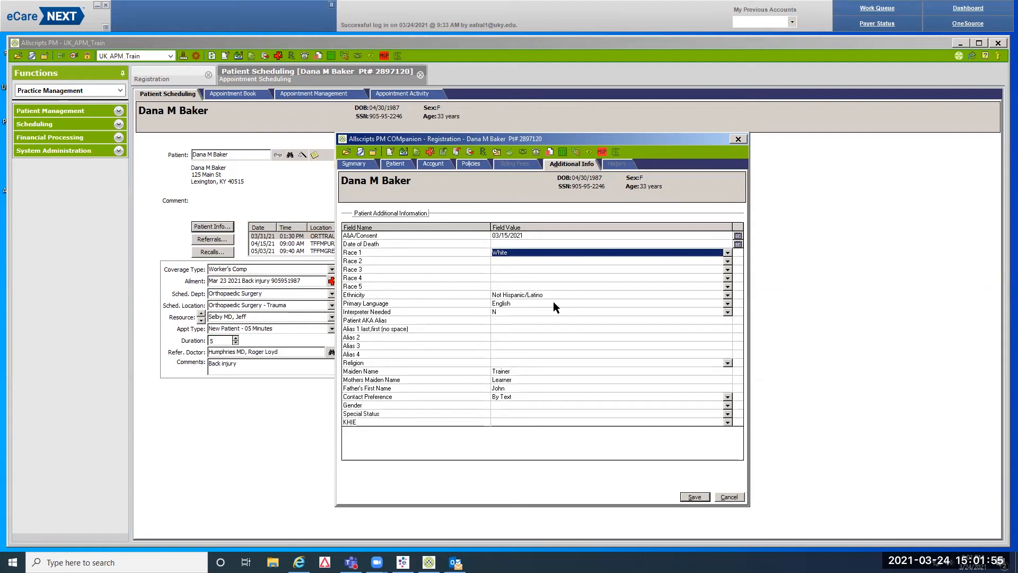
key("Tab")
key("Tab")
key("Tab")
key("Tab")
key("Tab")
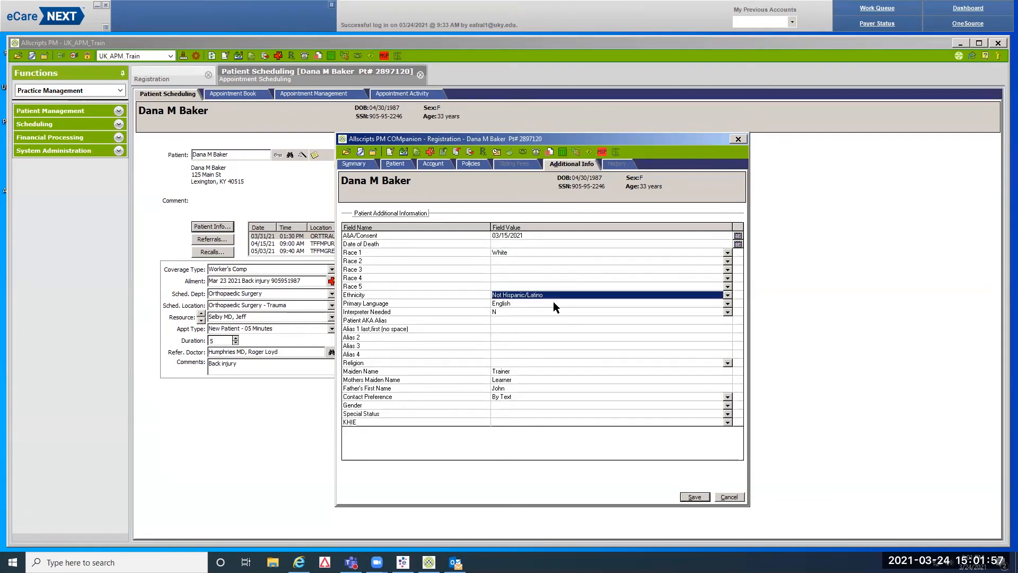
key("Tab")
key("Tab")
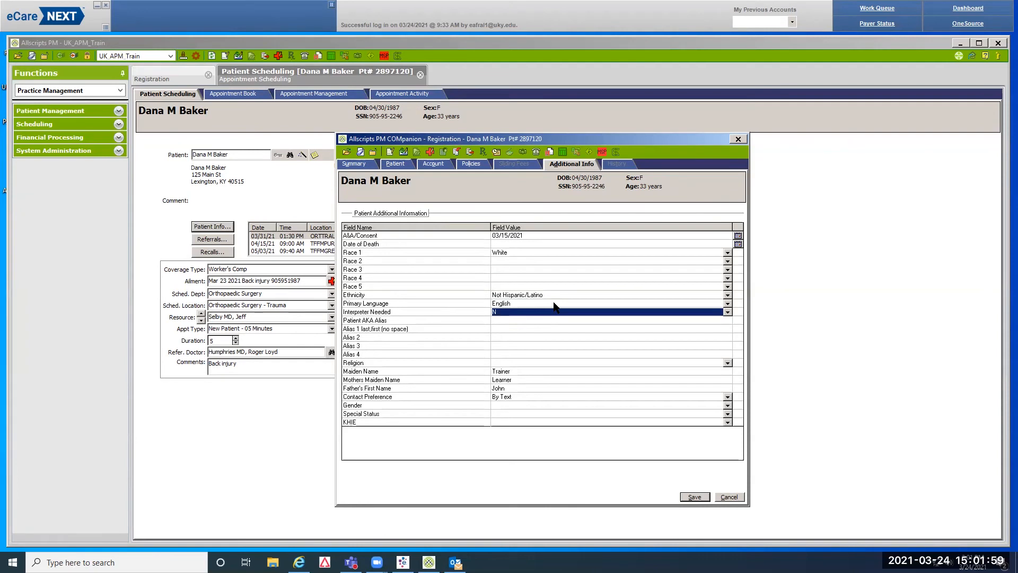
key("Tab")
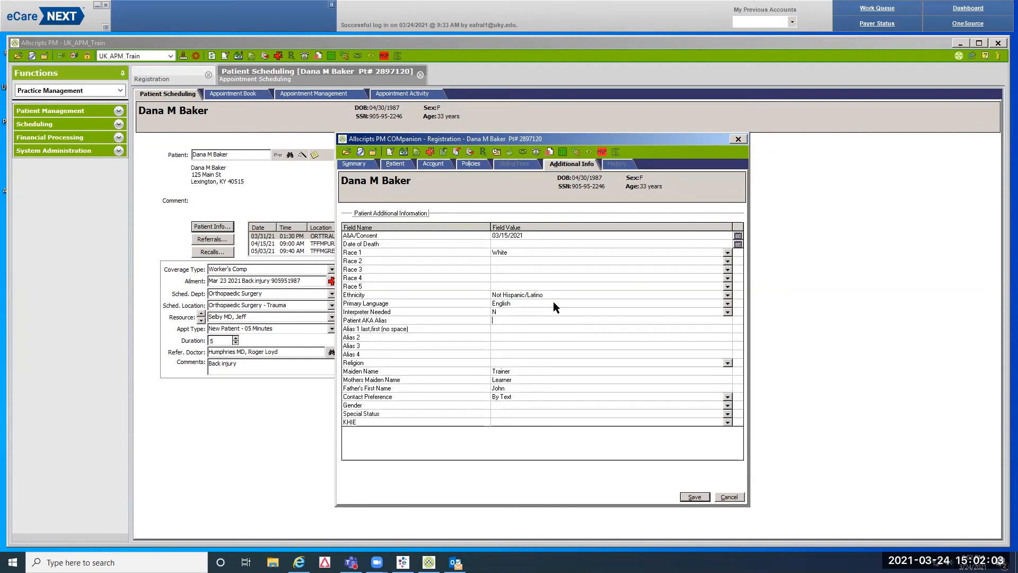
key("Tab")
key("Tab")
key("Tab")
key("Tab")
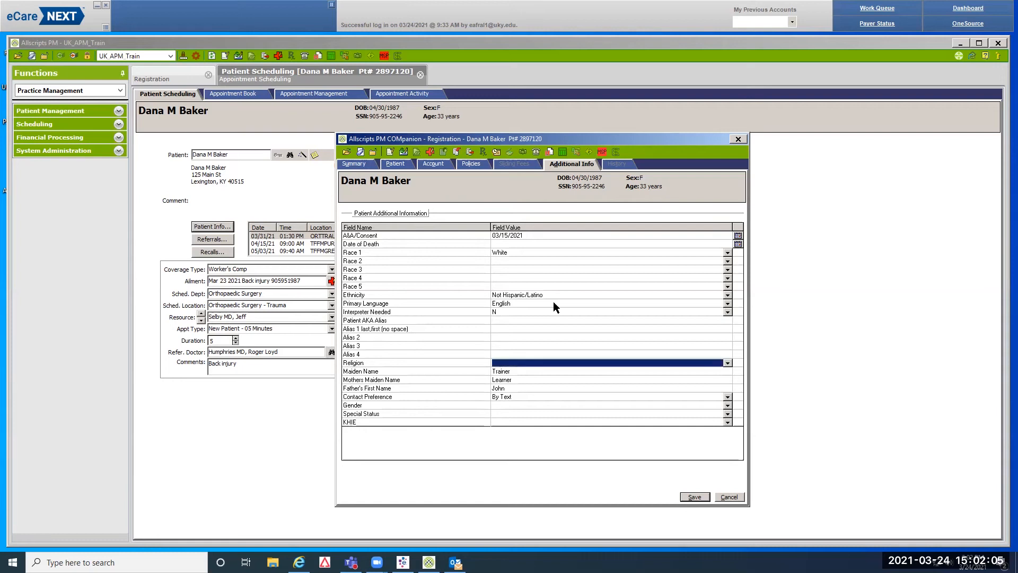
key("Tab")
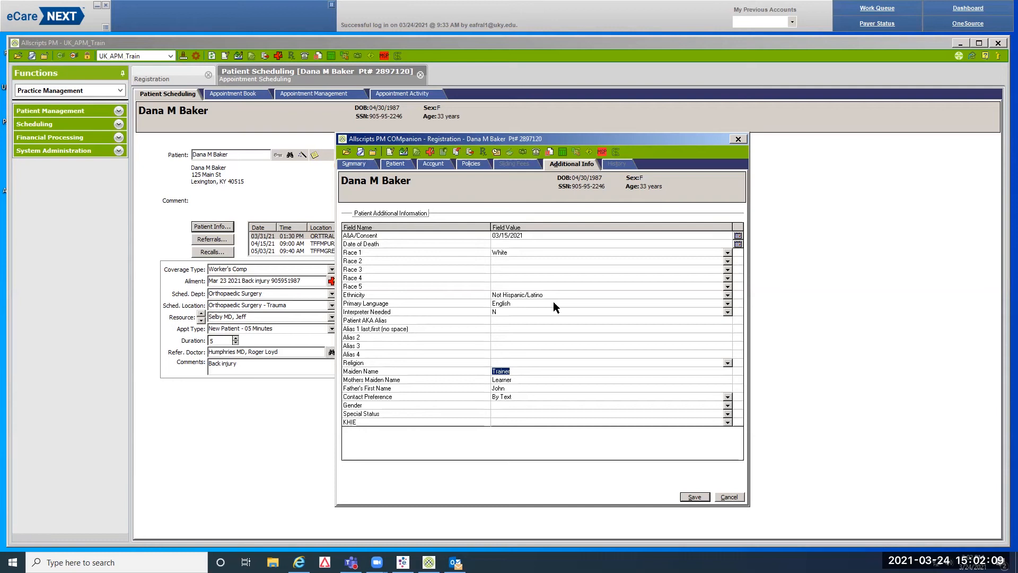
key("Tab")
key("Tab")
key("Tab")
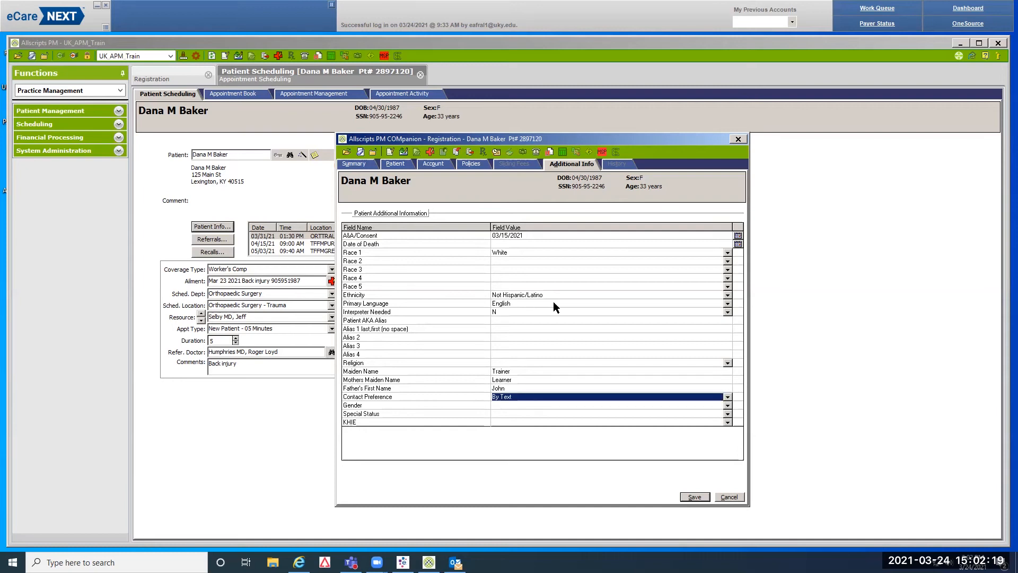
Save the registration past the relationship warning and close the Patient Information summary
left_click(695, 496)
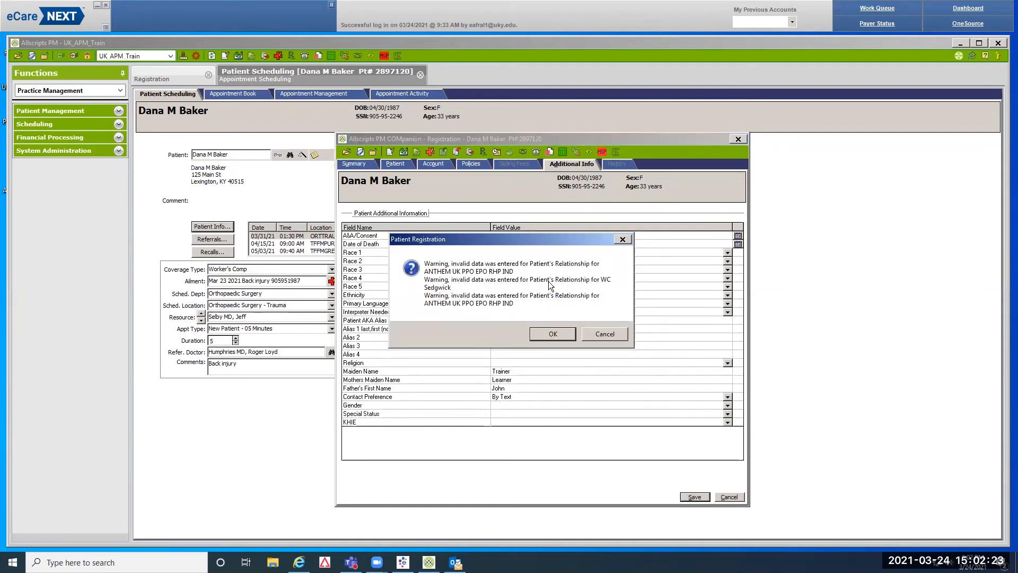
left_click(554, 332)
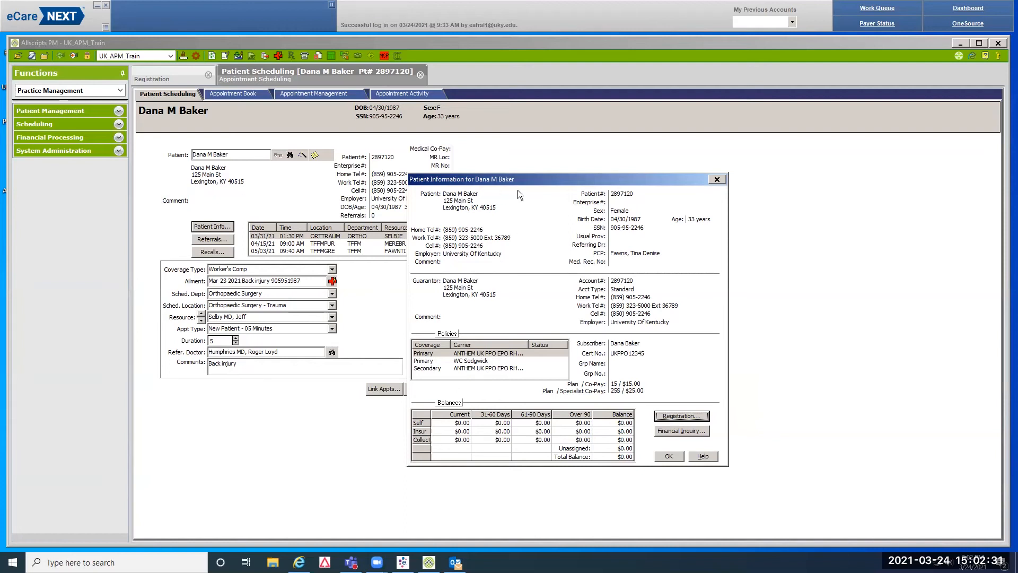
left_click(666, 456)
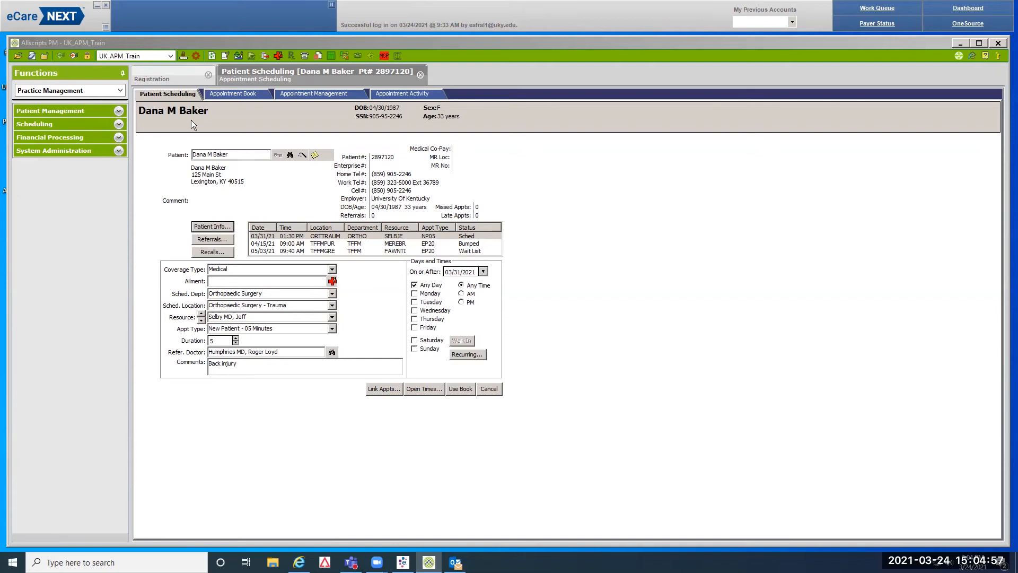
Show the Appointment Activity list with all five appointments across every status
left_click(422, 93)
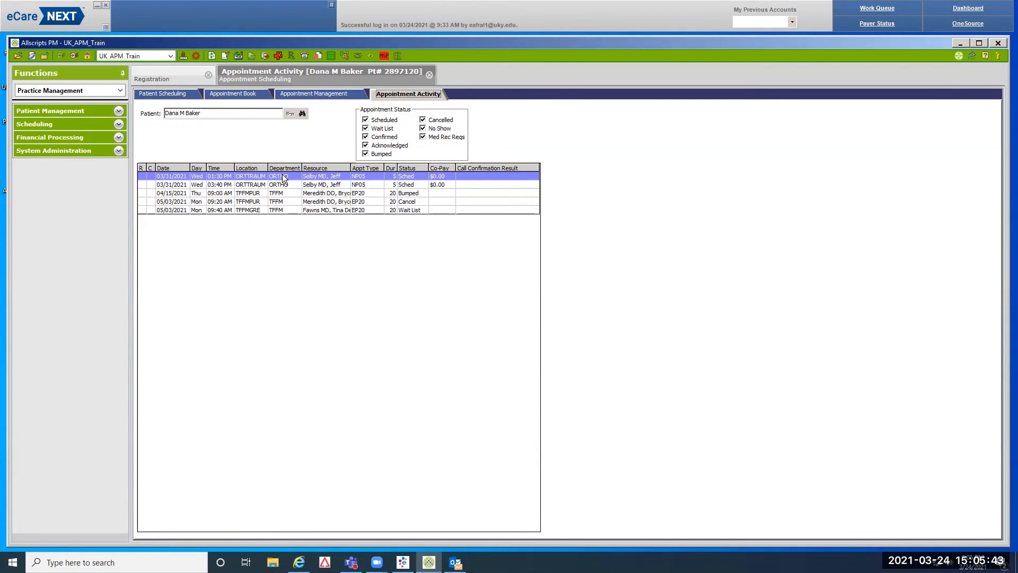
From the 03/31/2021 appointment, open Incoming Referrals and start a new referral
right_click(283, 177)
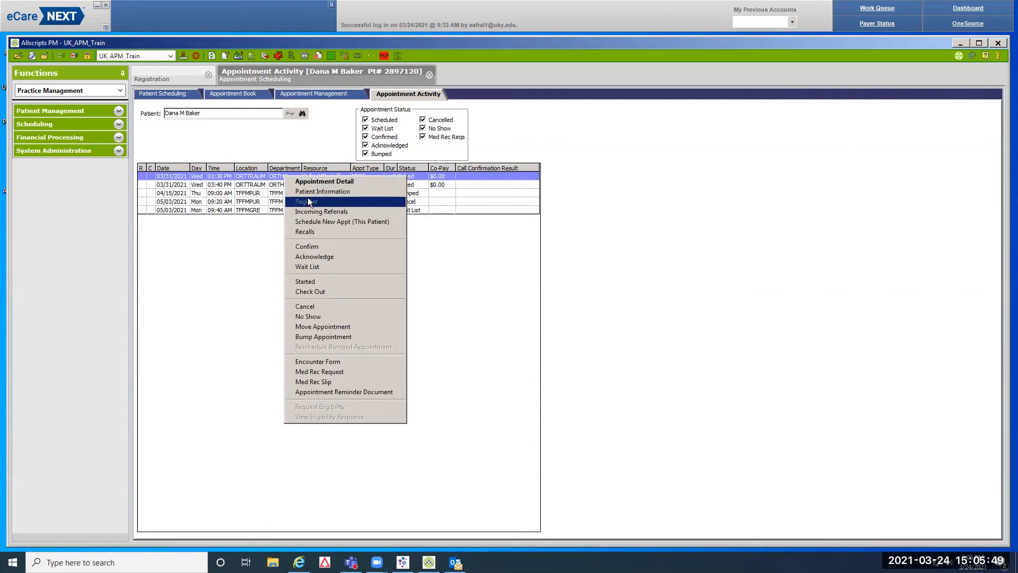
left_click(338, 210)
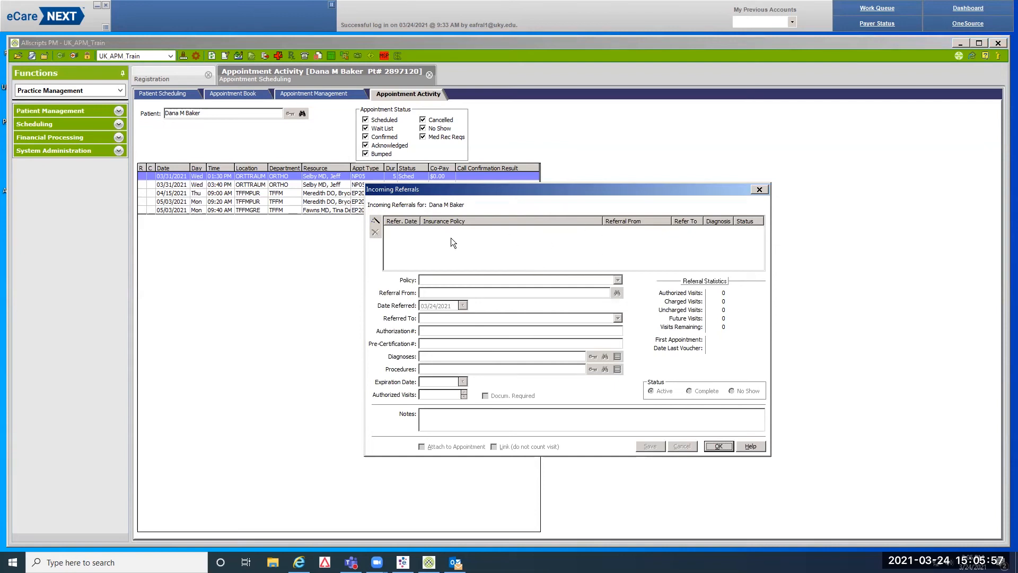
left_click(375, 222)
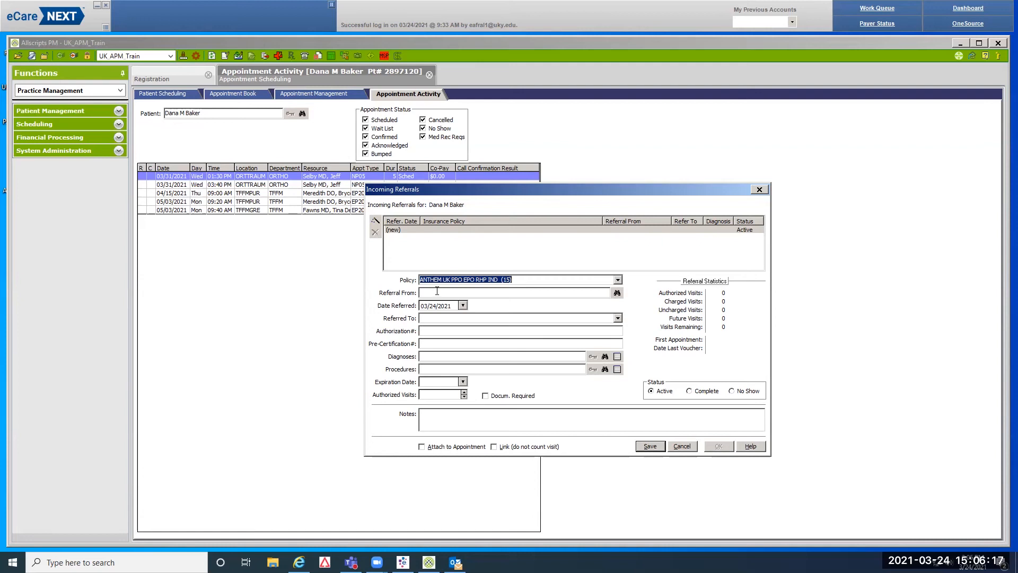
Search practitioners by the doctor's surname and set the first match as Referral From
left_click(617, 293)
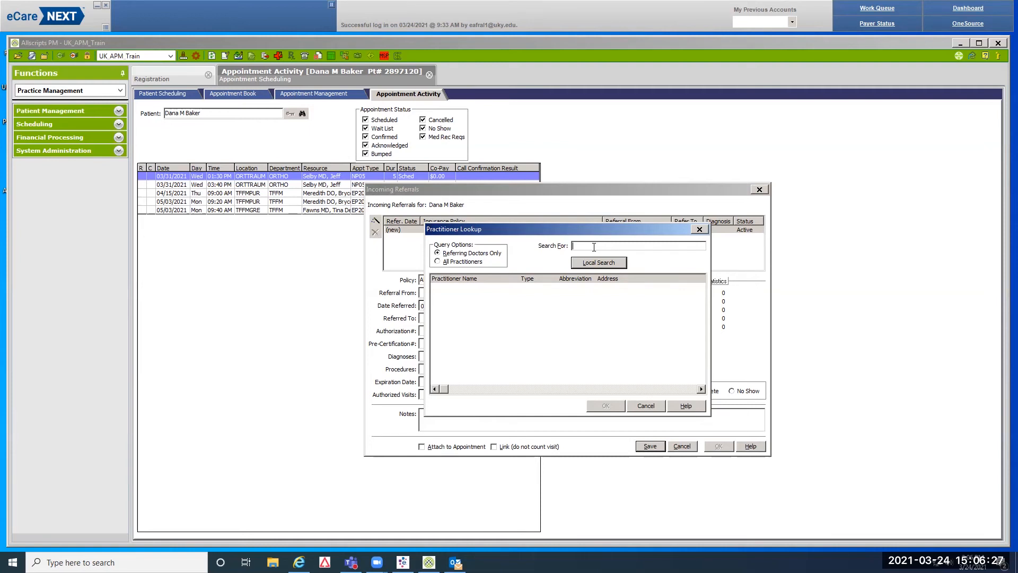
type("wns")
left_click(600, 262)
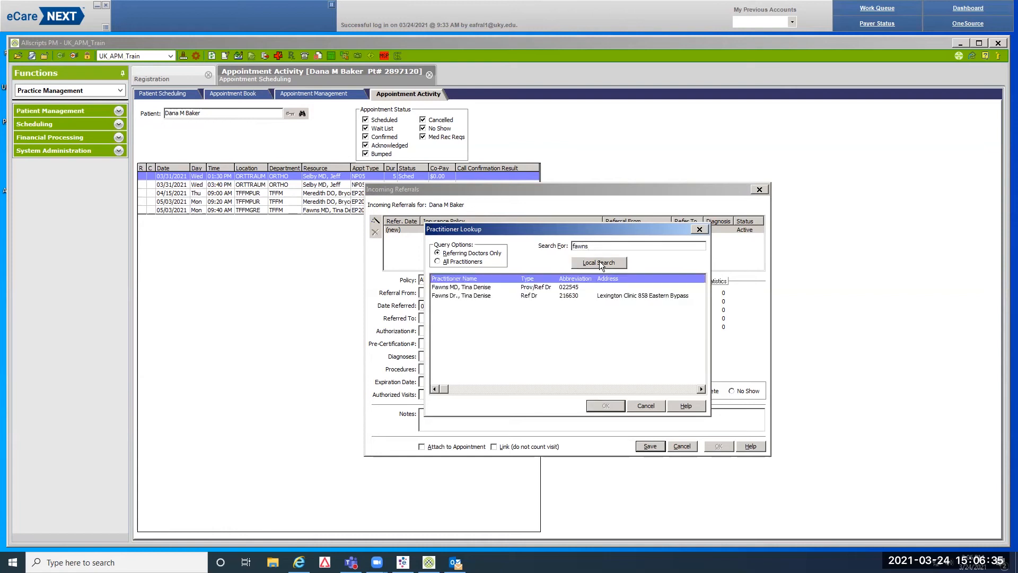
left_click(588, 287)
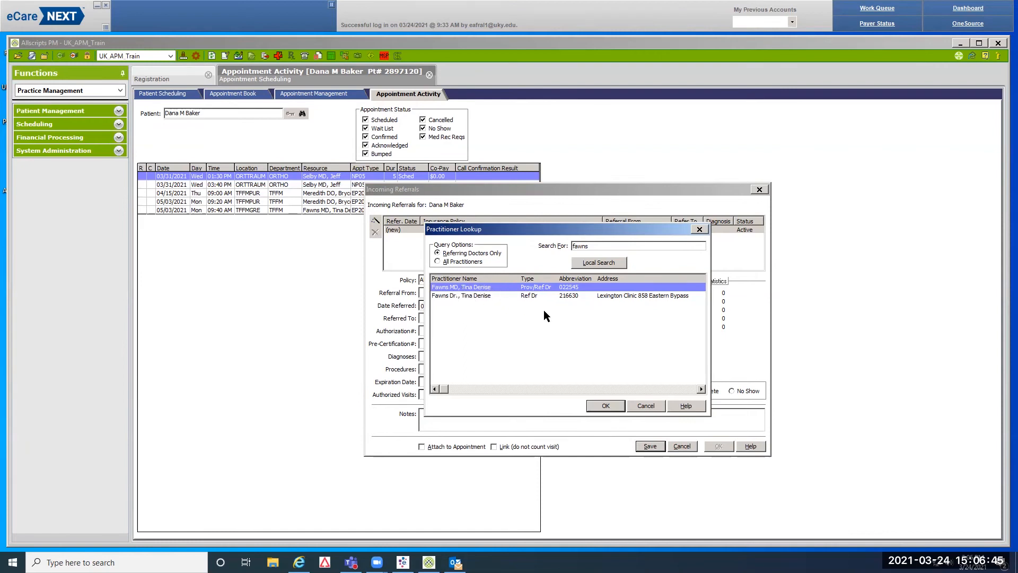
left_click(607, 404)
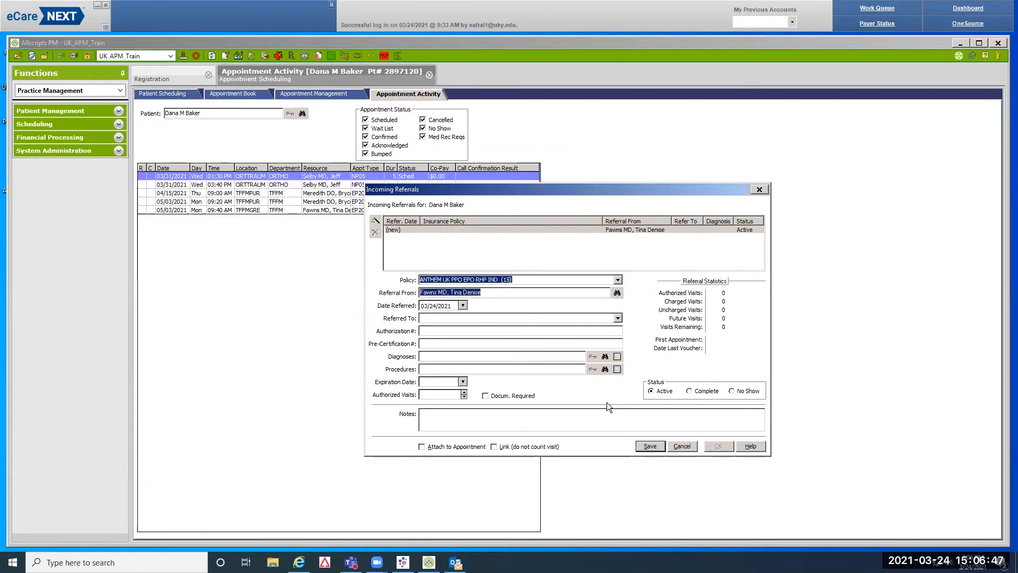
Autocomplete the orthopedic provider in Referred To and enter the authorization number
left_click(427, 318)
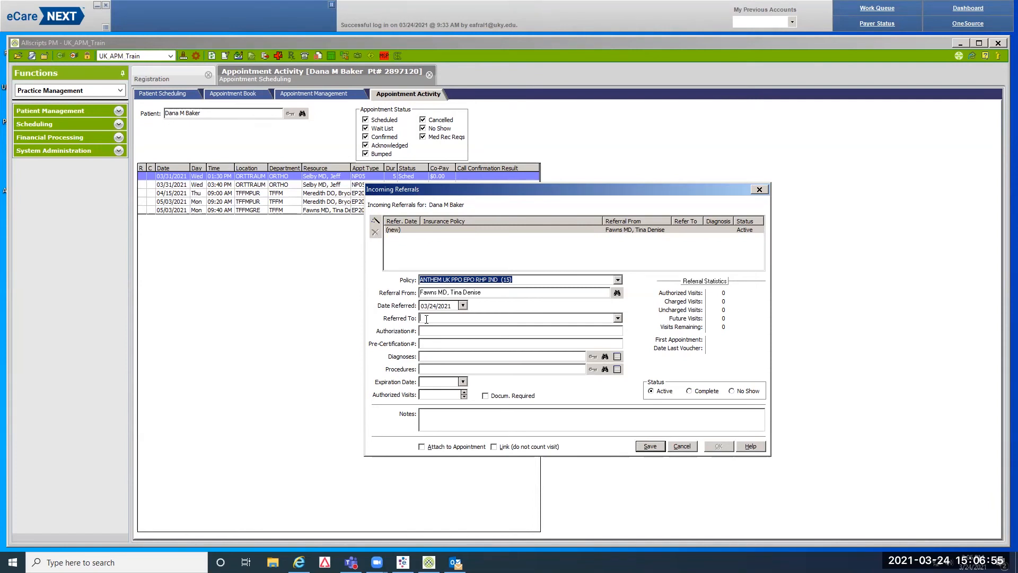
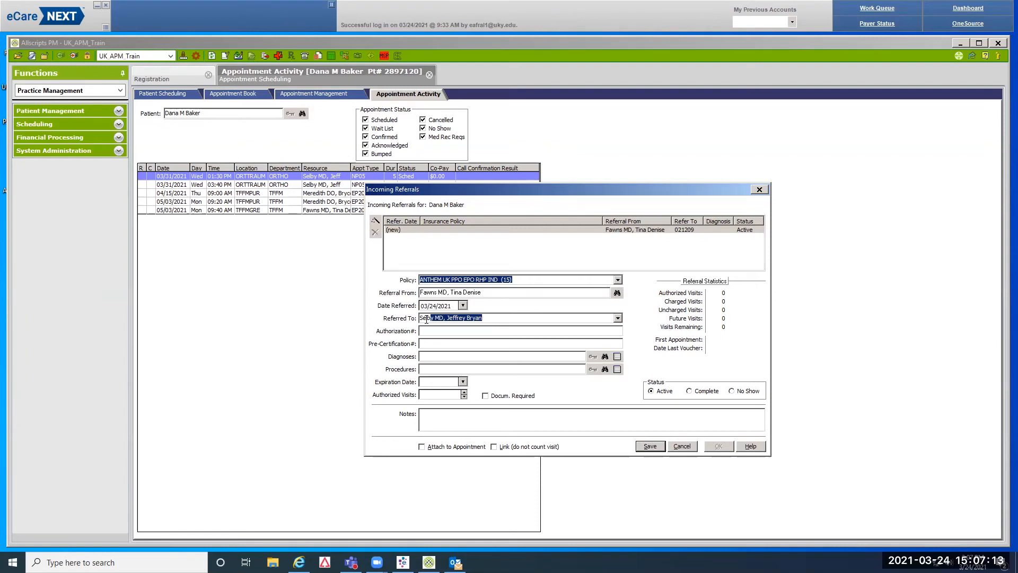
left_click(422, 330)
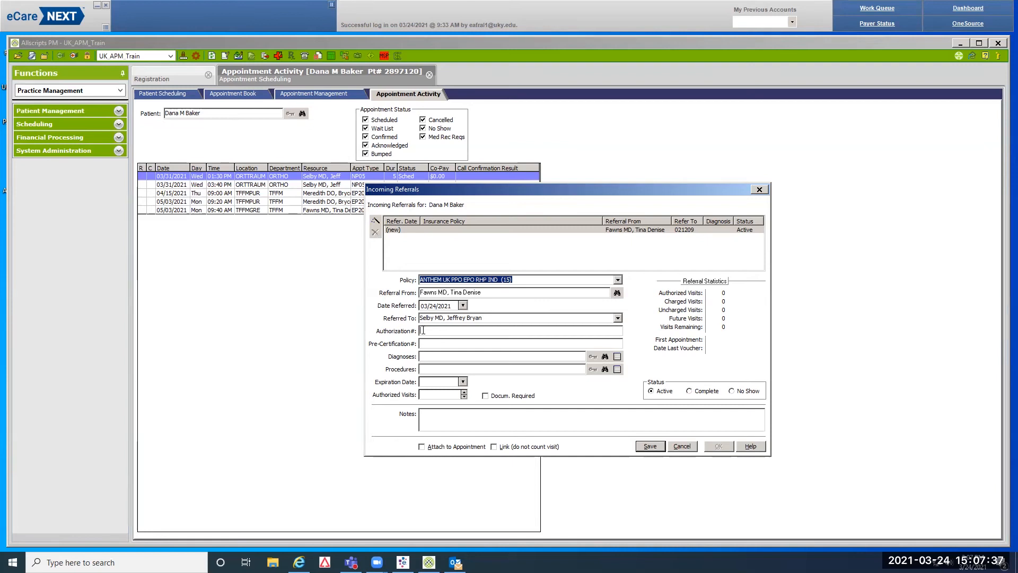
type("12345")
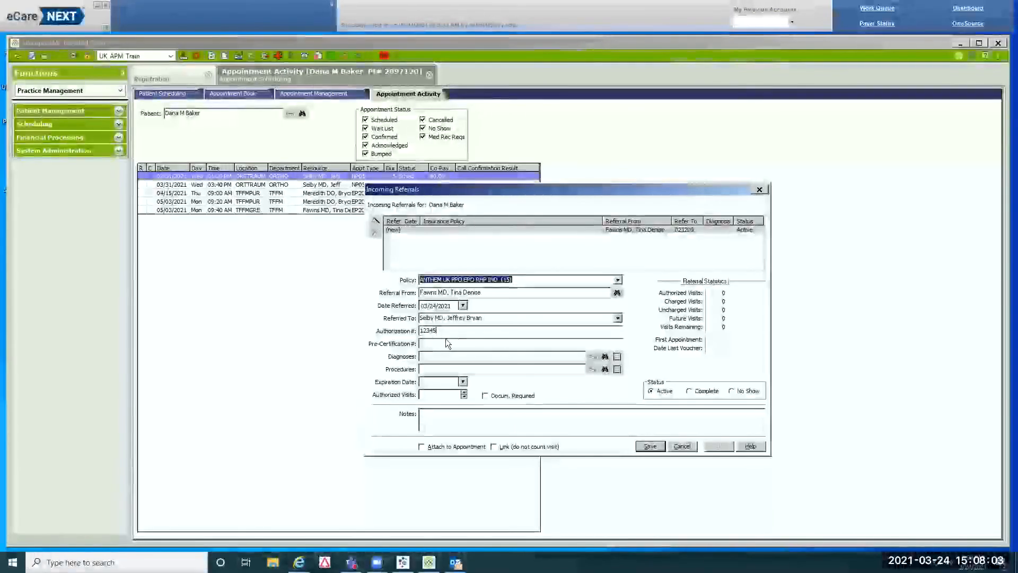
left_click(605, 357)
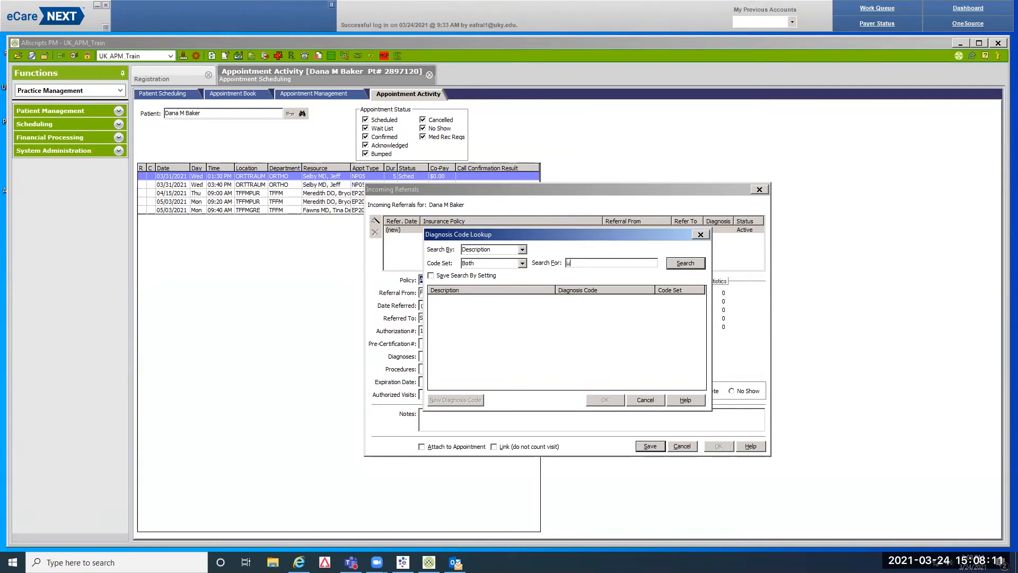
type("ulcer")
key("Return")
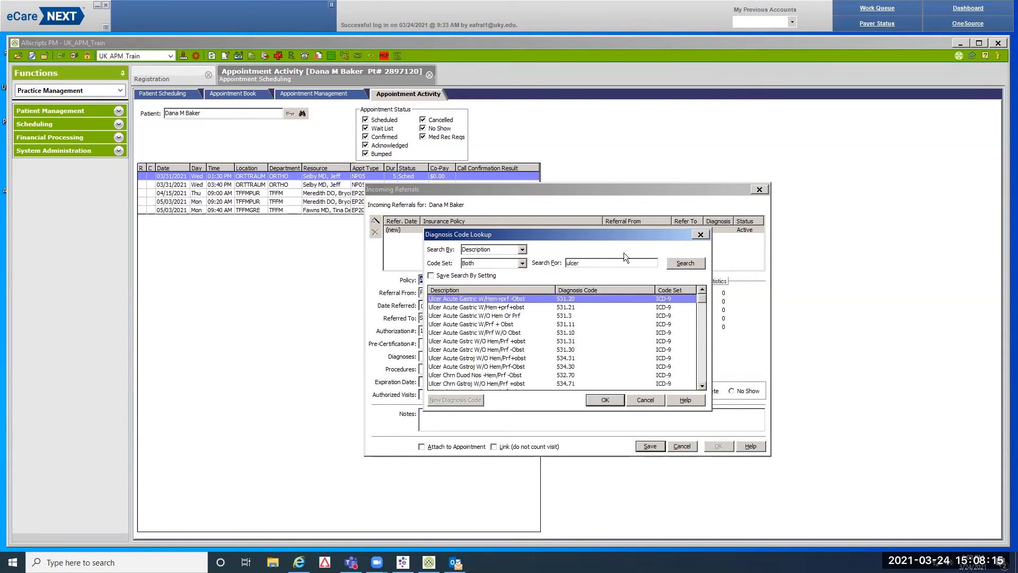
mouse_move(703, 300)
left_mouse_down()
mouse_move(704, 357)
mouse_move(700, 297)
left_mouse_up()
left_click(703, 376)
double_click(585, 263)
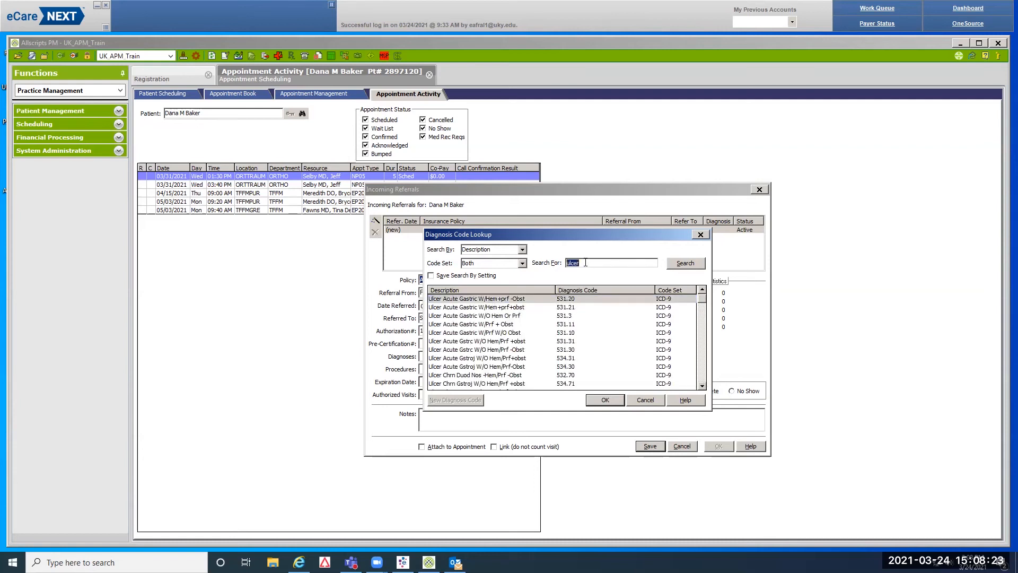
type("gastic ulcer")
key("Return")
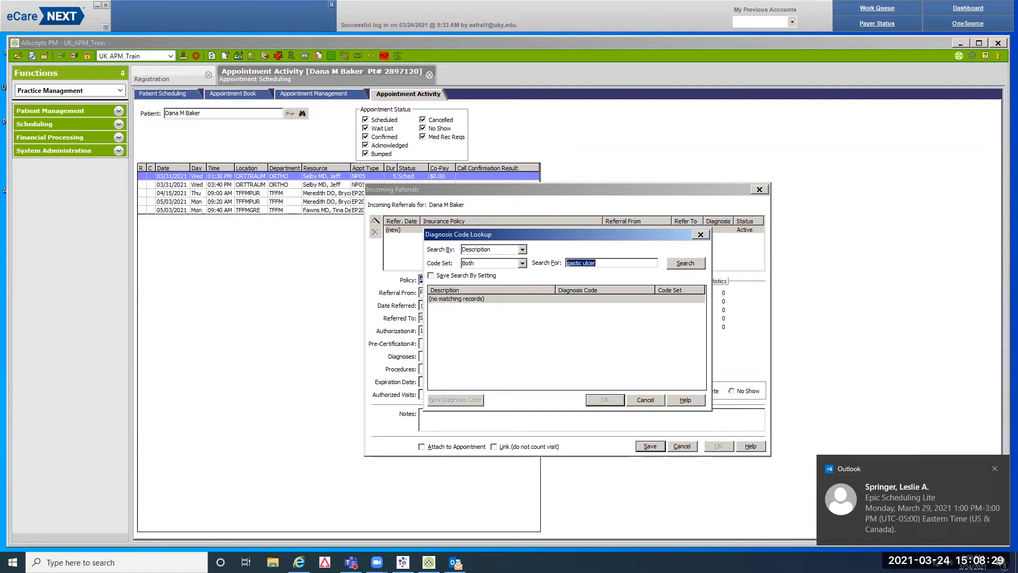
left_click(994, 466)
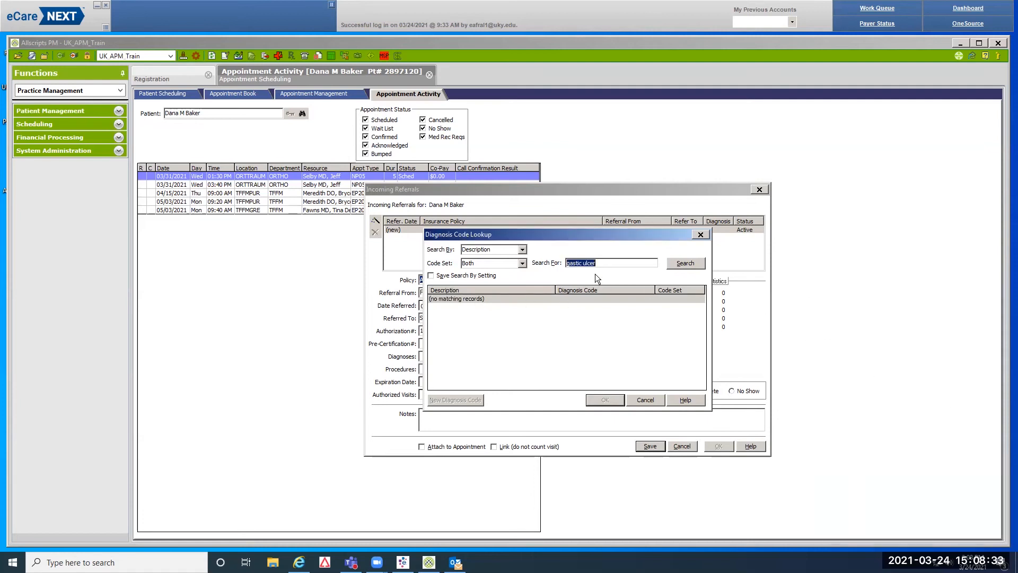
type("gas")
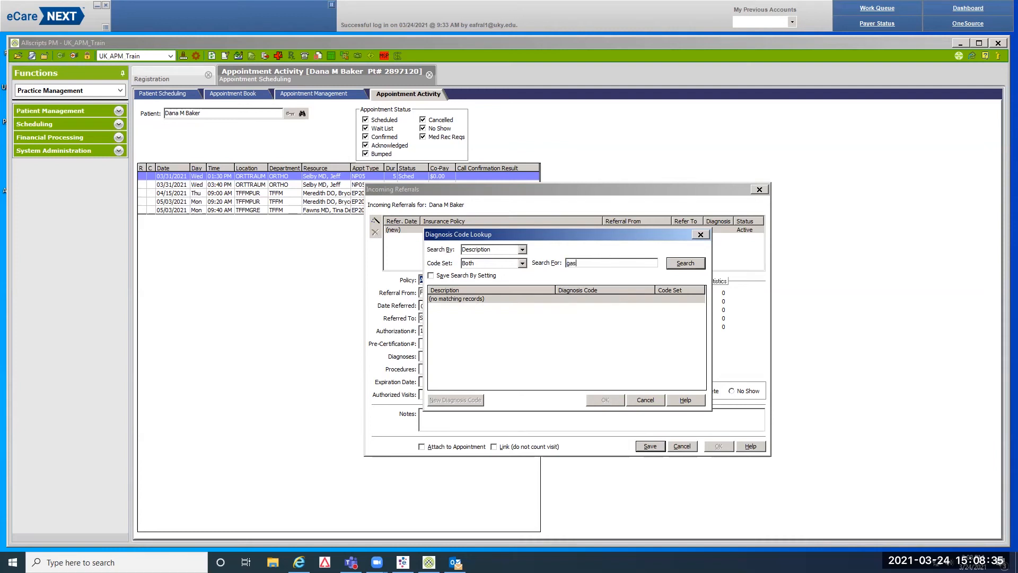
type("tric, ulcer")
key("Return")
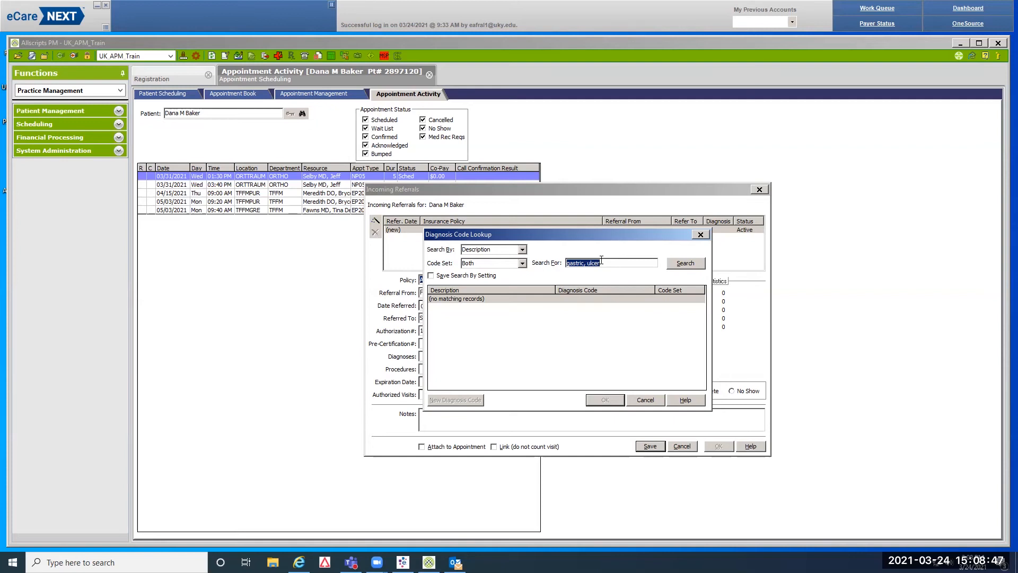
type("%")
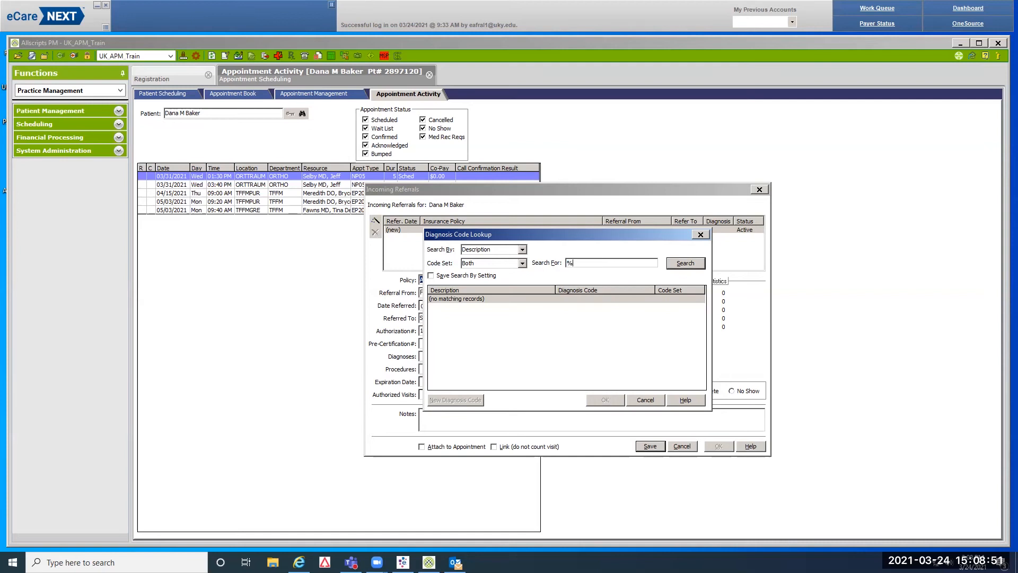
type("ulcer")
key("Return")
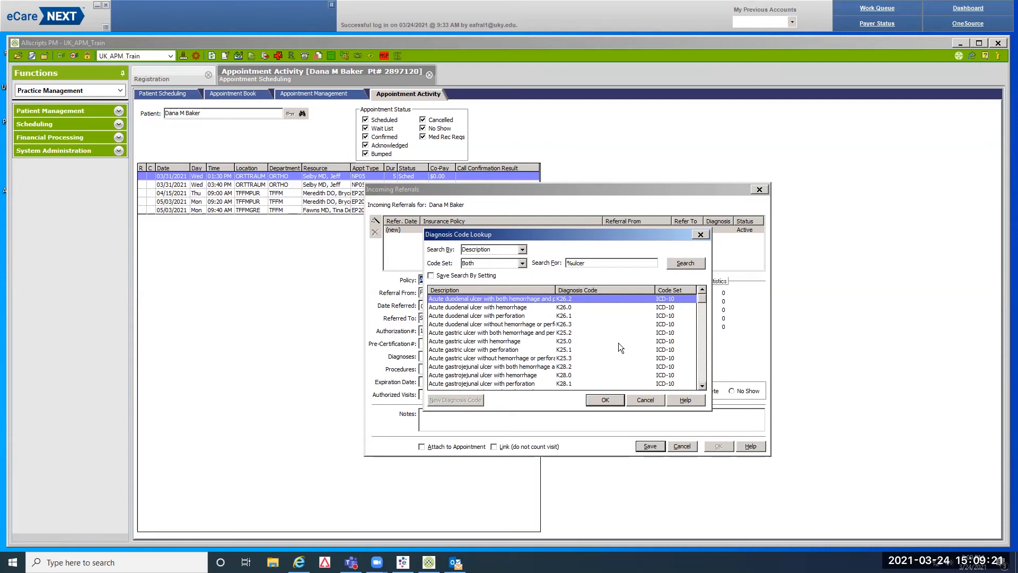
left_click(646, 396)
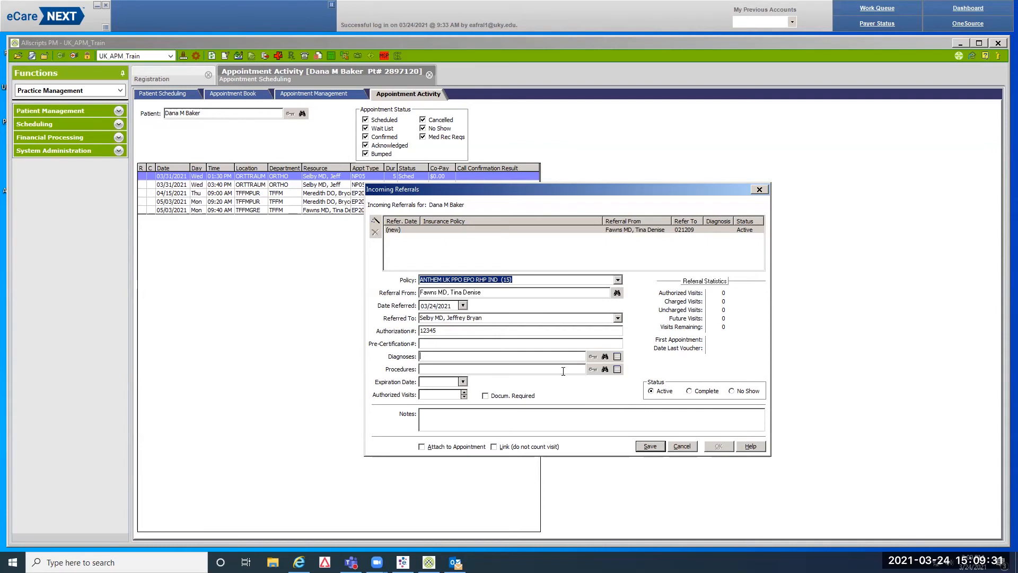
Search procedure codes for 'consul', then close the search without choosing a code
left_click(605, 369)
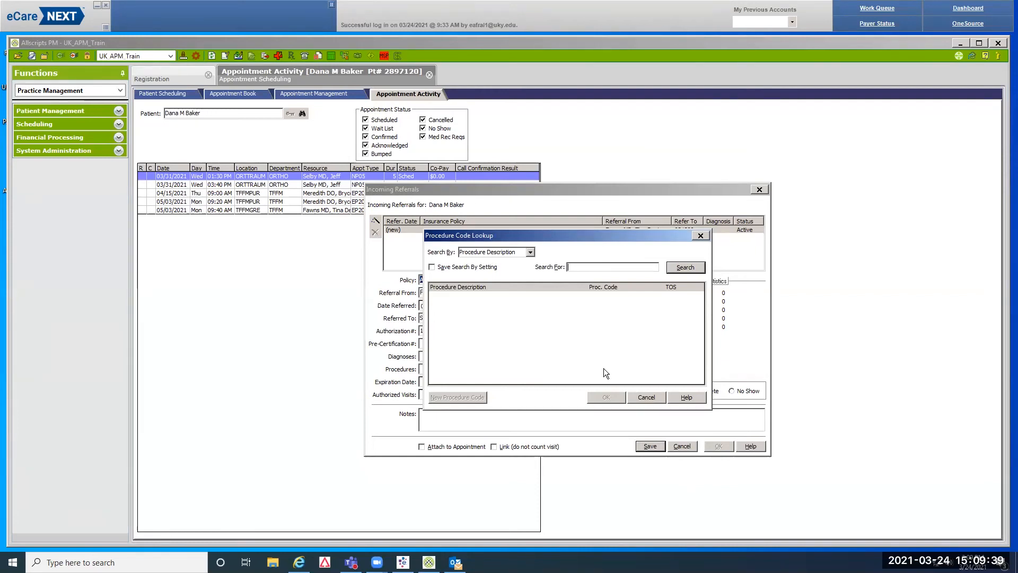
type("consul")
key("Return")
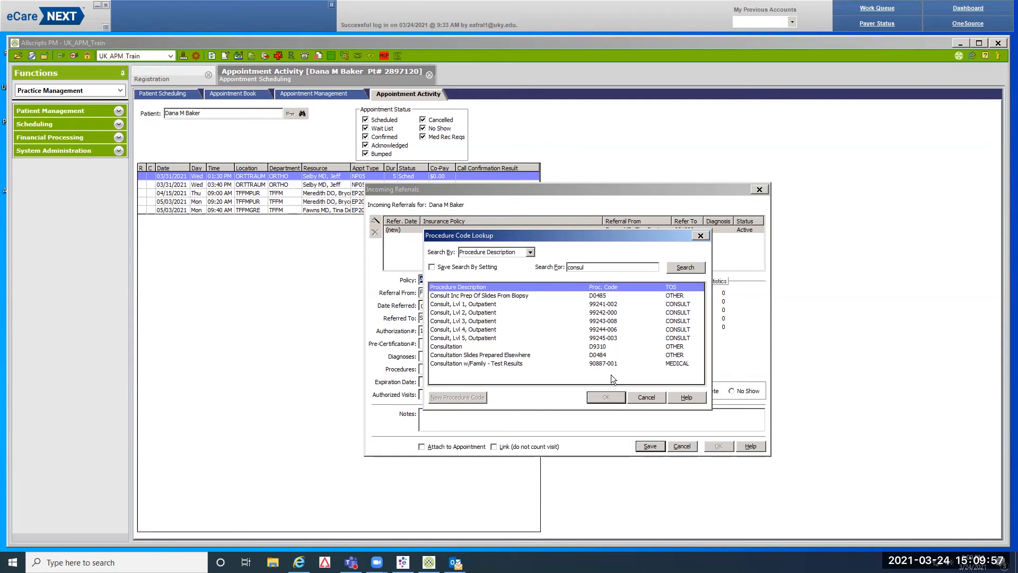
left_click(647, 398)
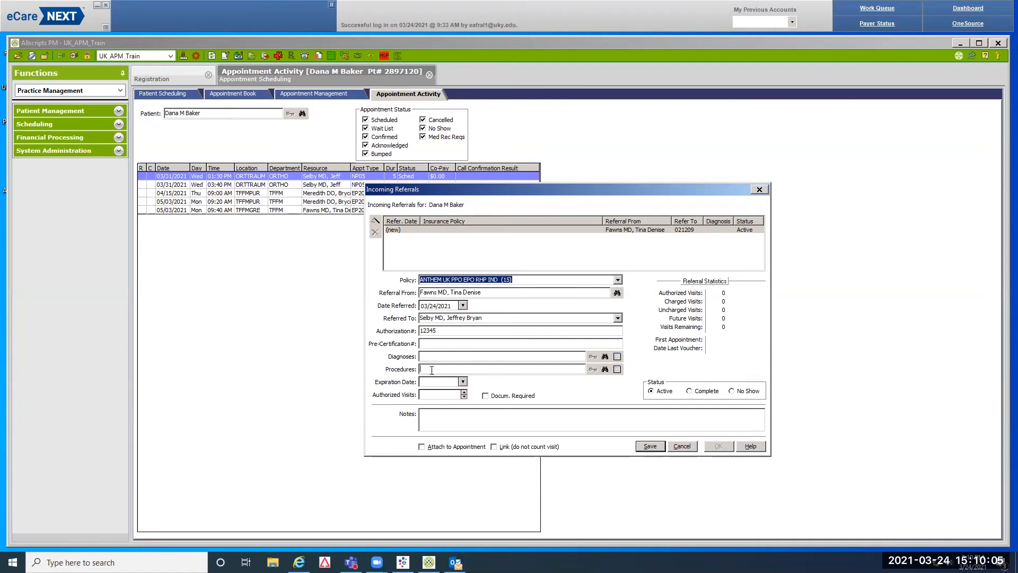
Enter expiration date 06/01/2021 and 3 authorized visits on the referral
left_click(432, 381)
key("BackSpace")
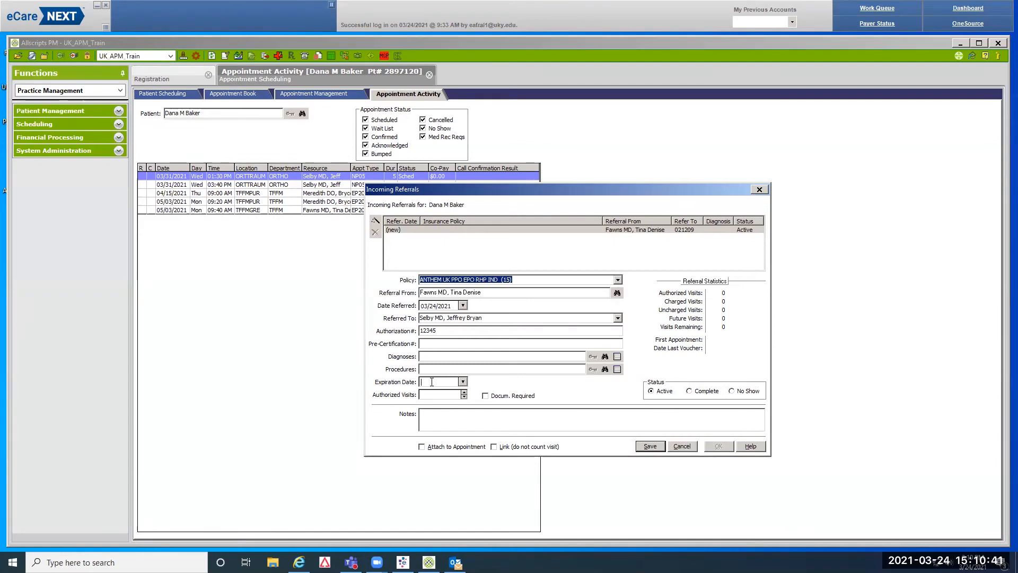
type("06012021")
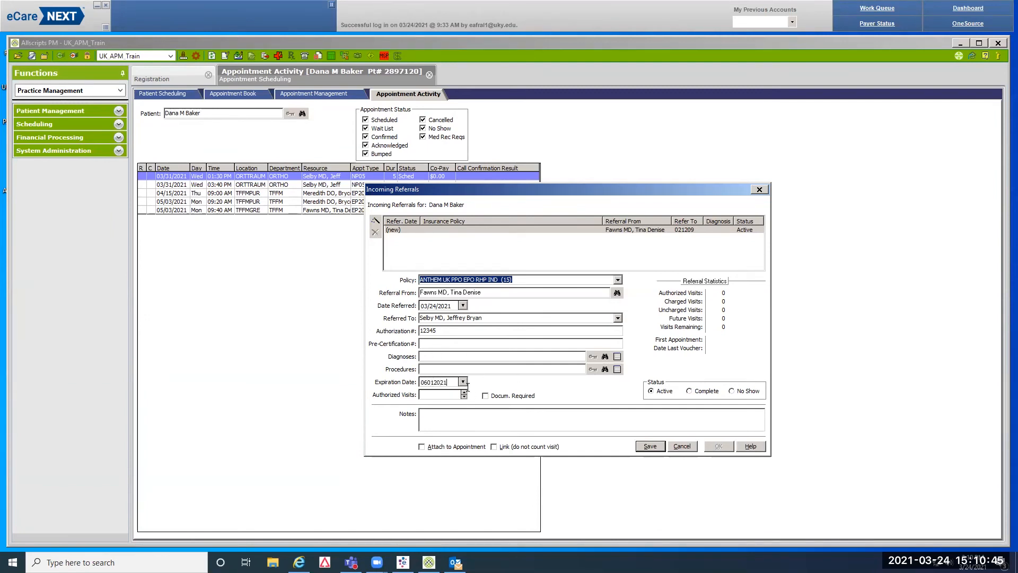
left_click(433, 395)
type("3")
Write the note '1 of 3 Mar 31 2021' on the referral, trimming any extra text
left_click(432, 415)
type("1 of 3 Mar 31 2021")
type("2 of 3")
key("BackSpace")
key("BackSpace")
key("BackSpace")
key("BackSpace")
key("BackSpace")
key("BackSpace")
key("BackSpace")
key("BackSpace")
Save the referral with Link (do not count visit) checked and confirm it
left_click(496, 446)
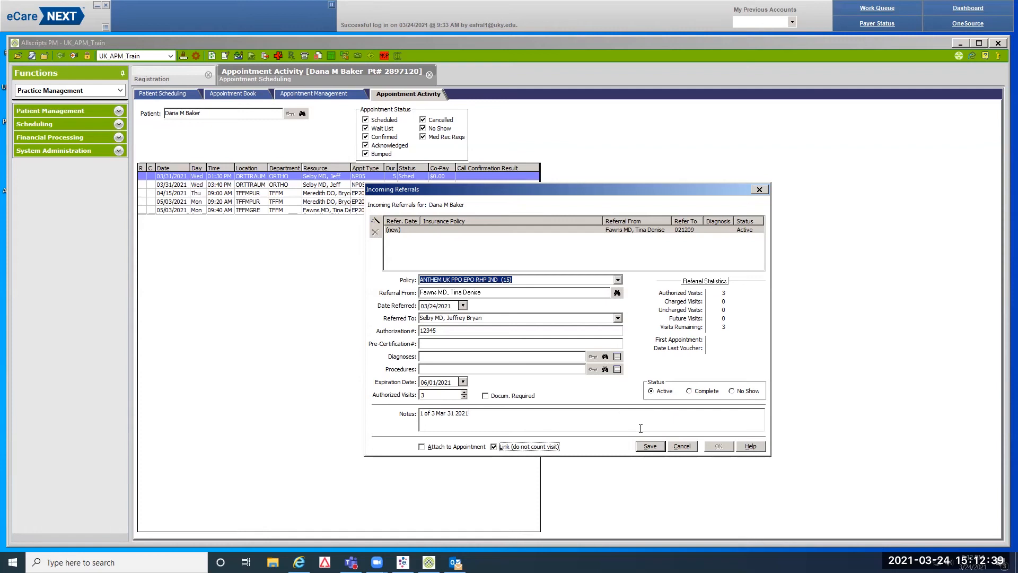
left_click(650, 445)
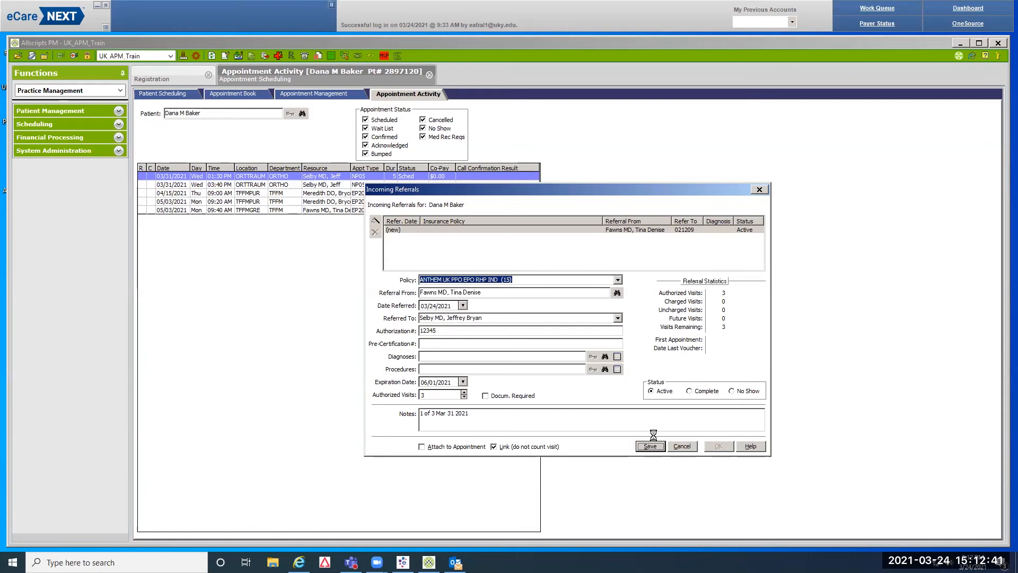
left_click(719, 446)
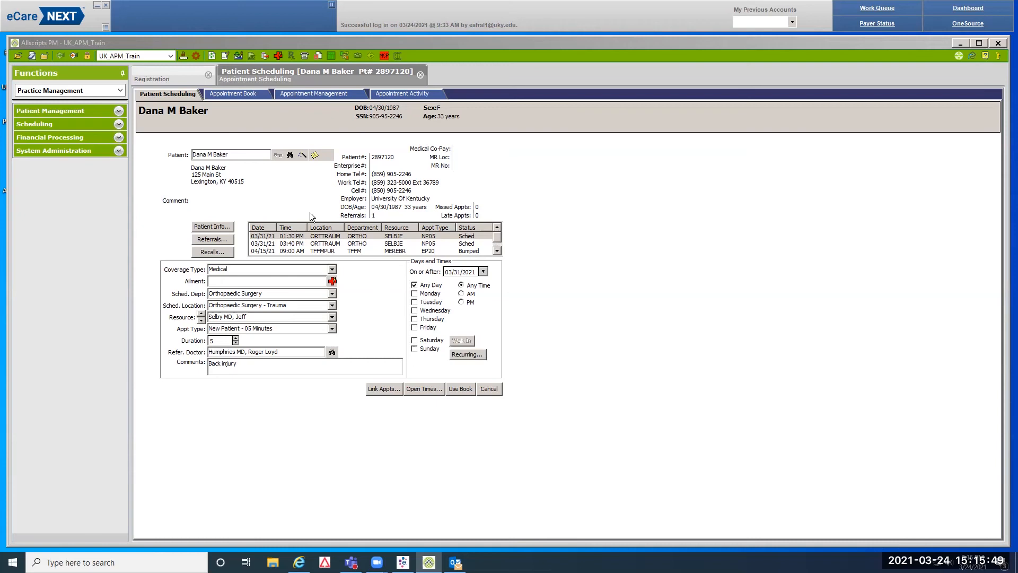
In Registration, search Patient Lookup by the patient's name and birth date and select the match
left_click(167, 78)
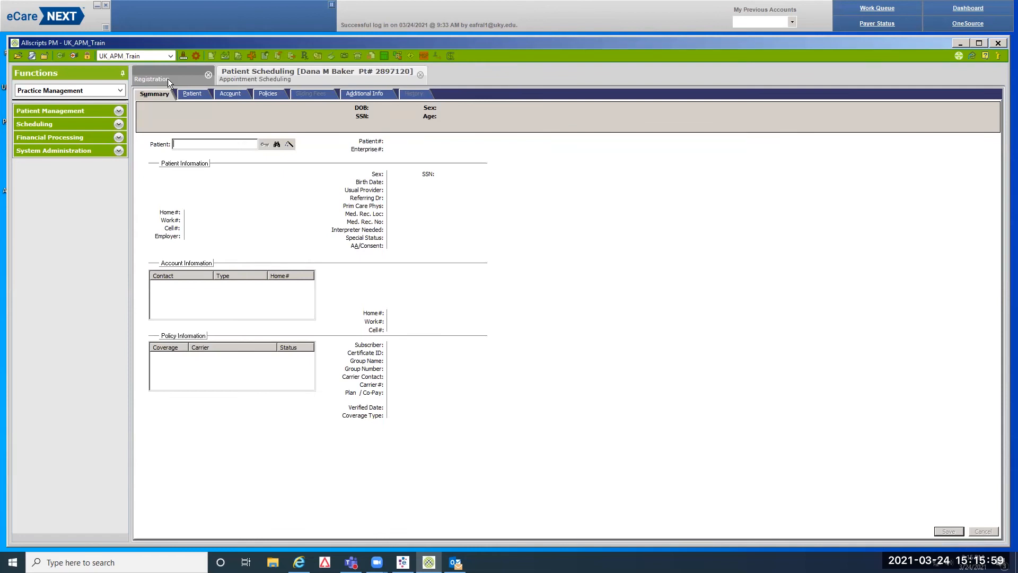
left_click(276, 144)
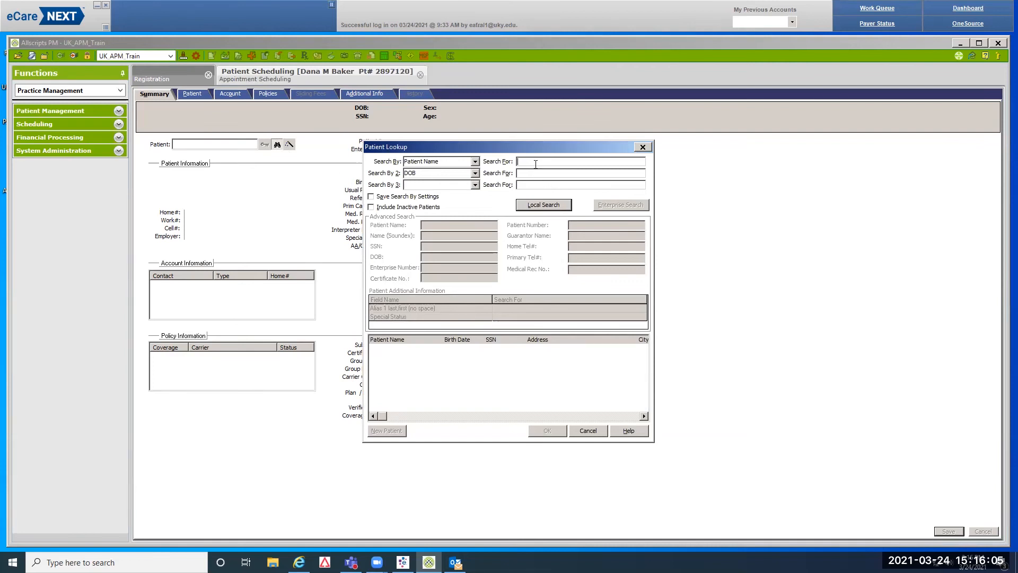
left_click(550, 174)
type("02141990")
key("Return")
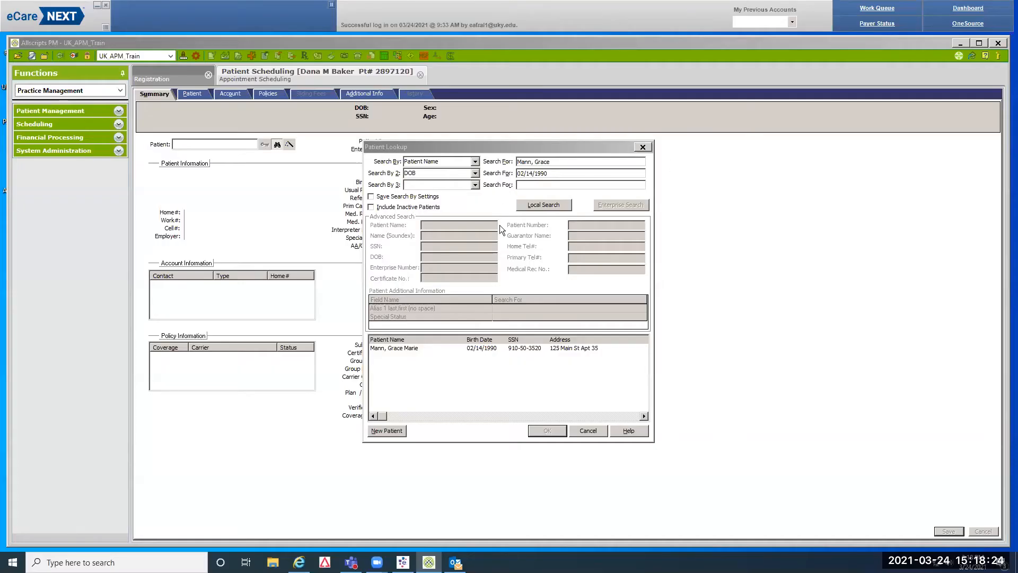
left_click(482, 347)
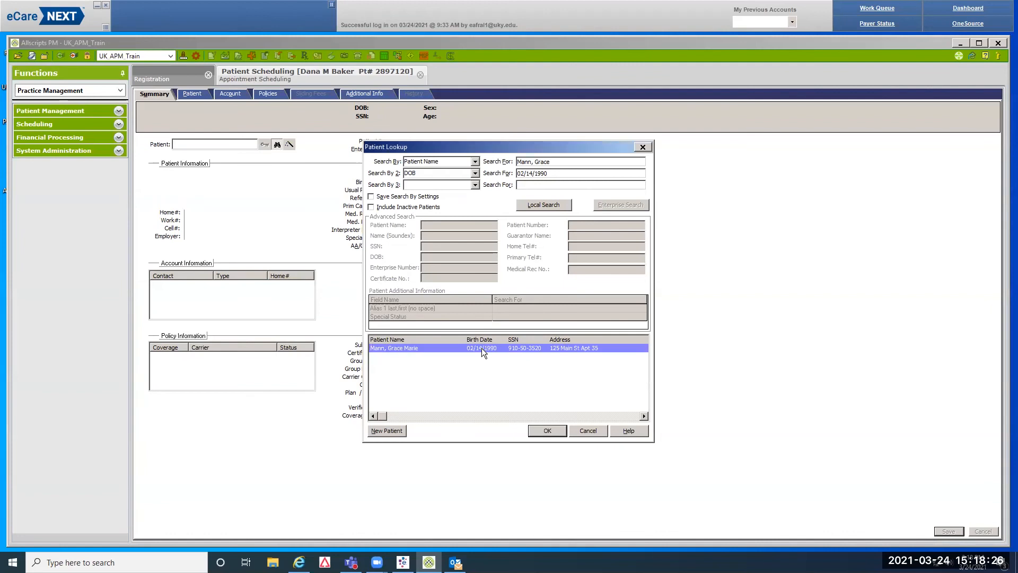
Load the selected patient's registration and show the Patient demographics page
left_click(535, 431)
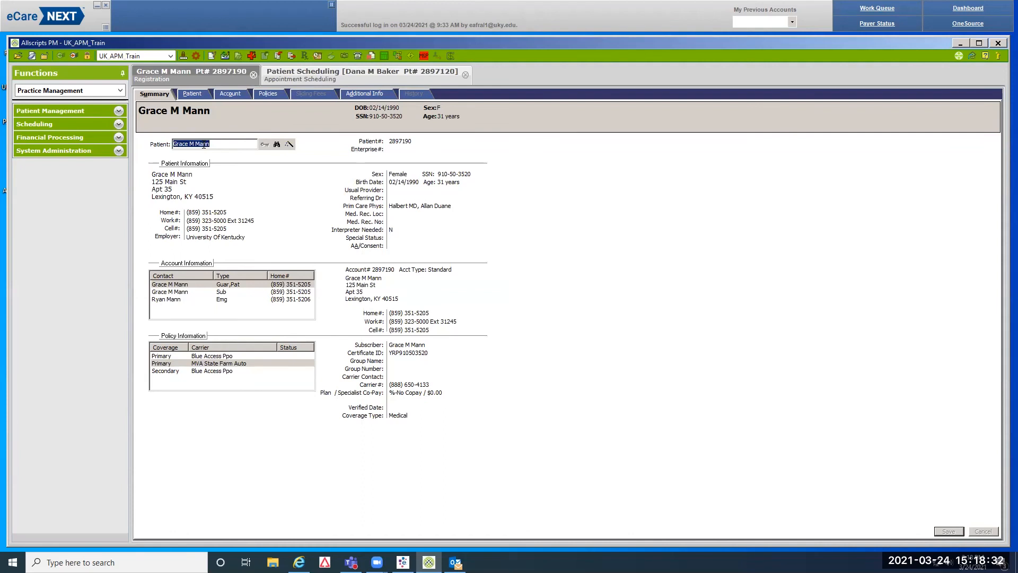
left_click(194, 94)
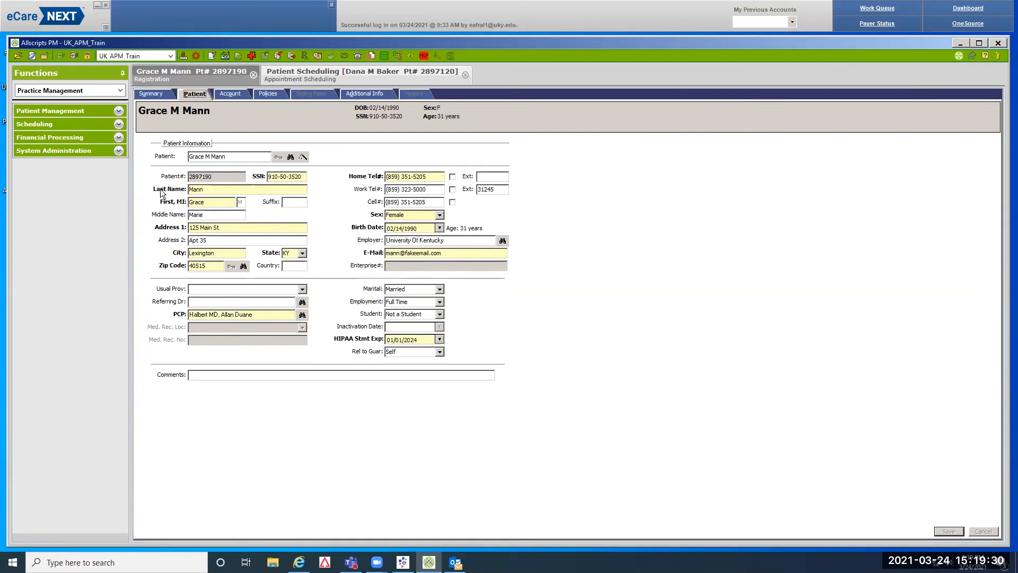
Replace both street address lines with the new facility address, applied to This Contact Only
left_click_drag(190, 228, 223, 228)
type("F")
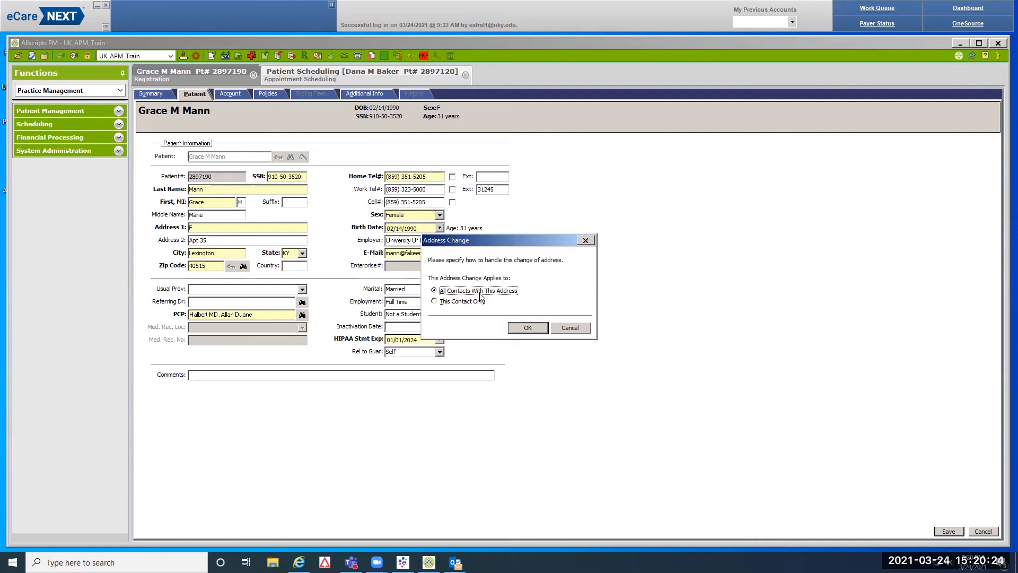
left_click(435, 300)
left_click(527, 328)
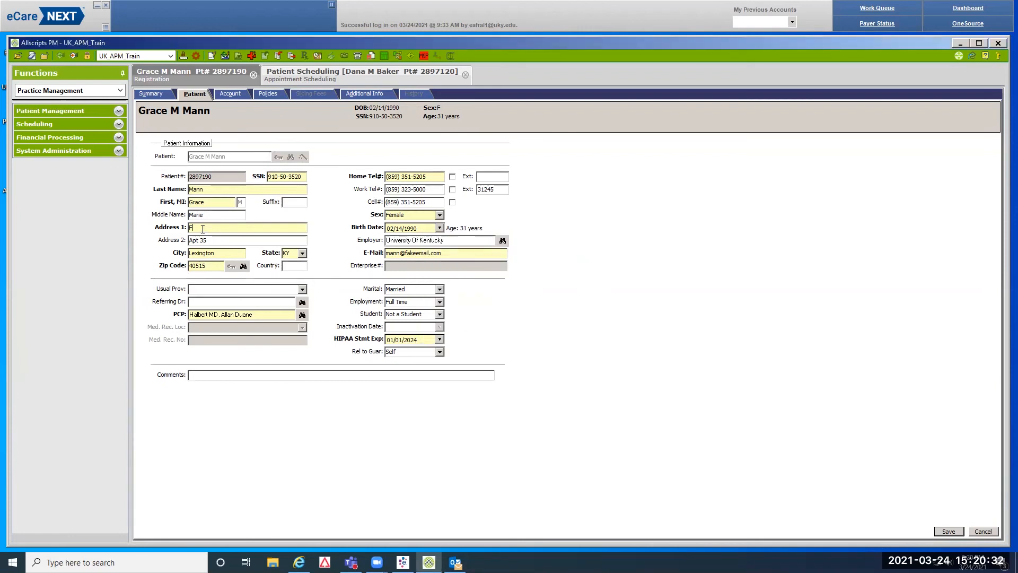
type("MC Lexington")
left_click(214, 240)
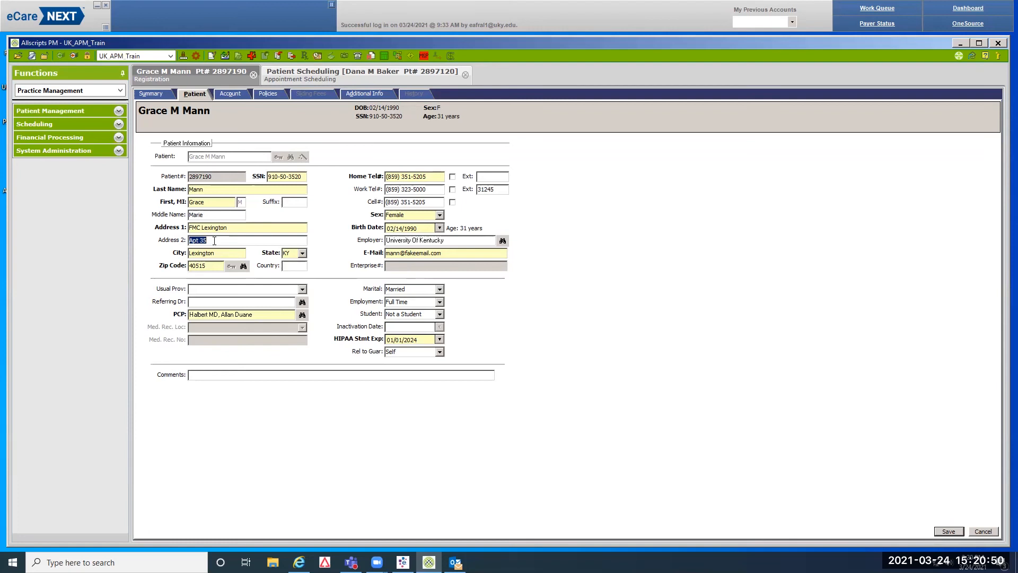
Set the zip code to 40511, Lexington, KY, through the Zip Code Lookup
left_click(244, 266)
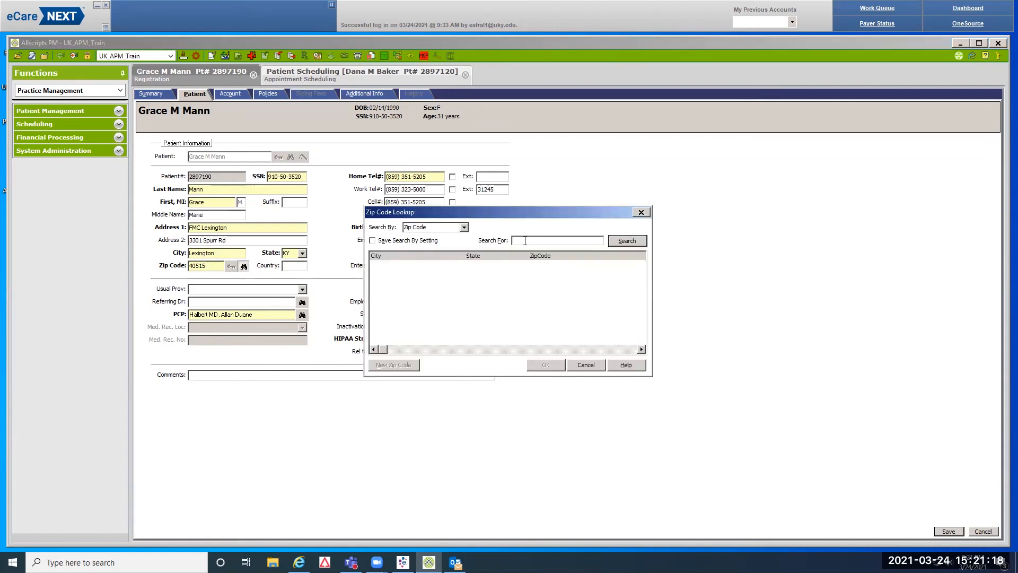
type("40511")
key("Return")
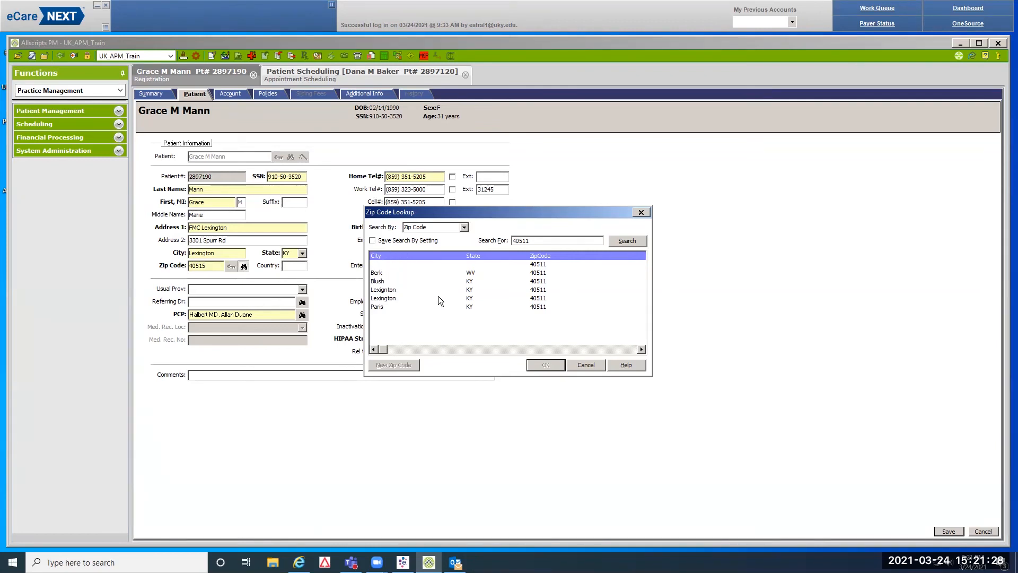
left_click(383, 300)
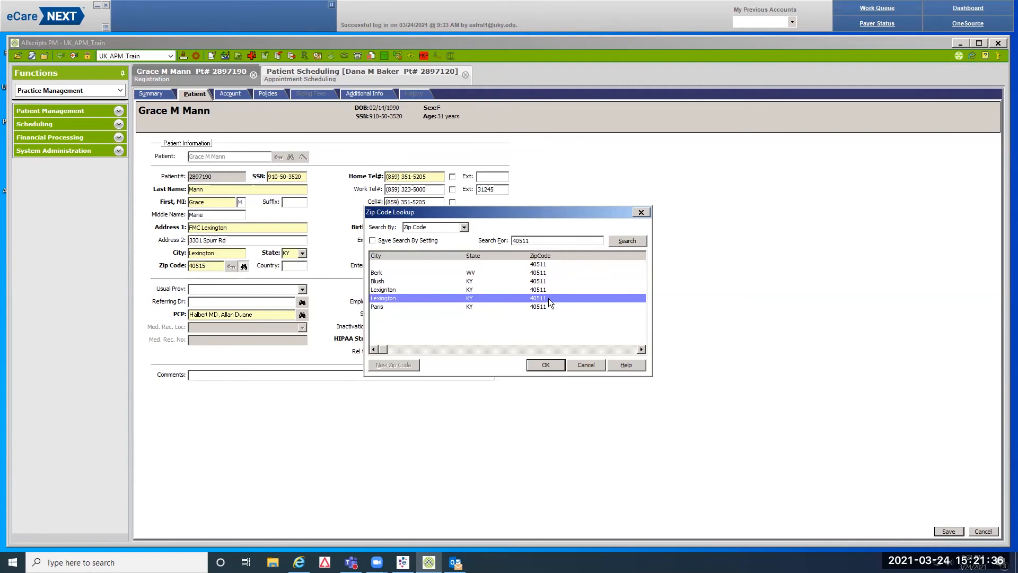
left_click(540, 364)
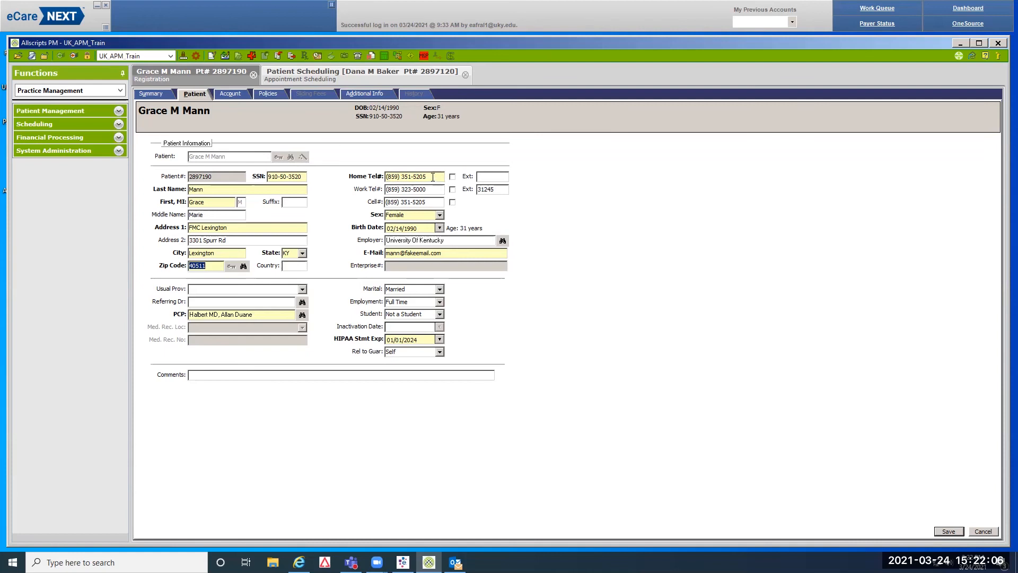
Overwrite the home phone number with the patient's new number
left_click(431, 178)
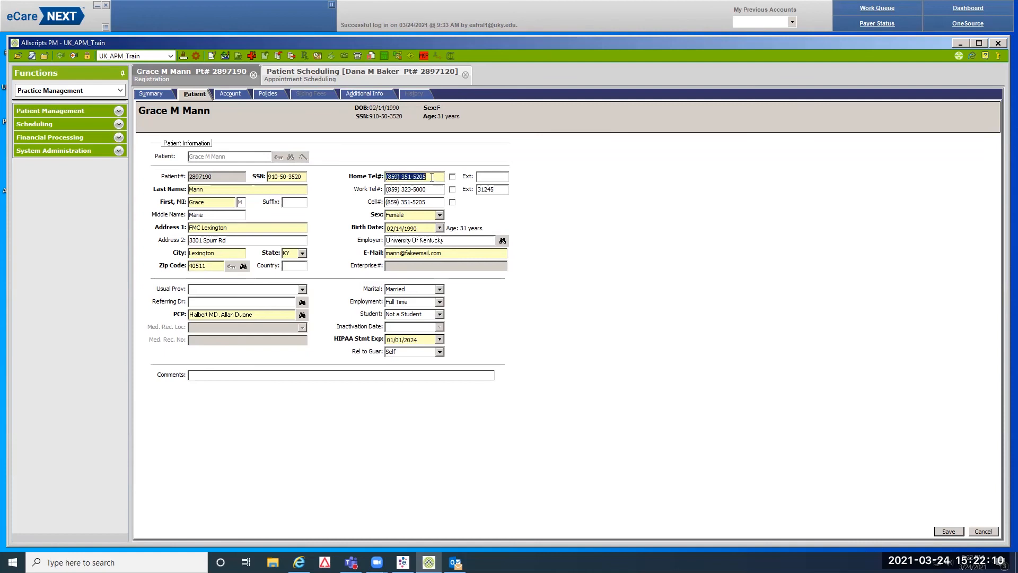
type("5555555555")
key("Tab")
On the Account page, change the account type to Prisoner and select the spouse contact
left_click(238, 95)
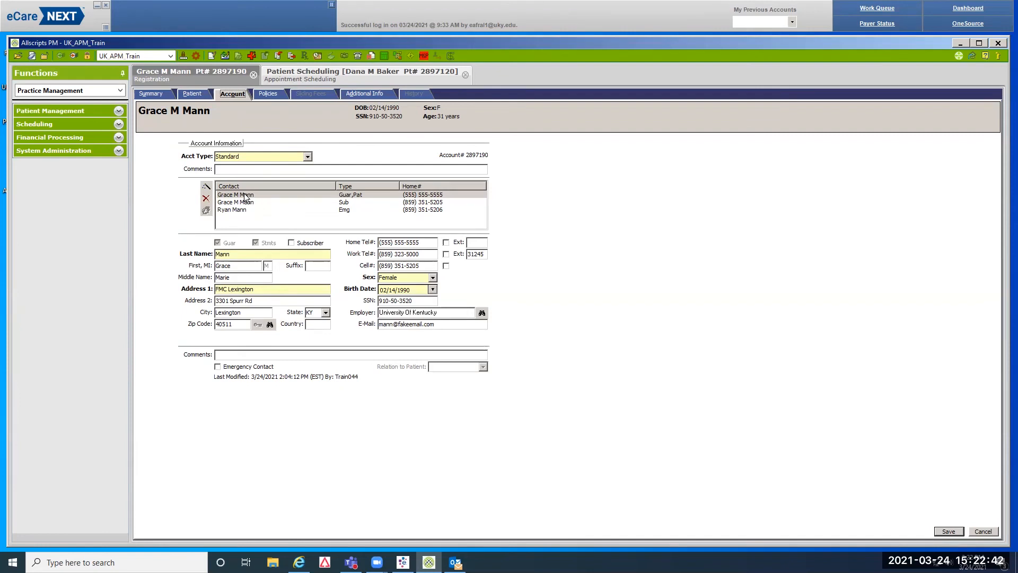
left_click(350, 195)
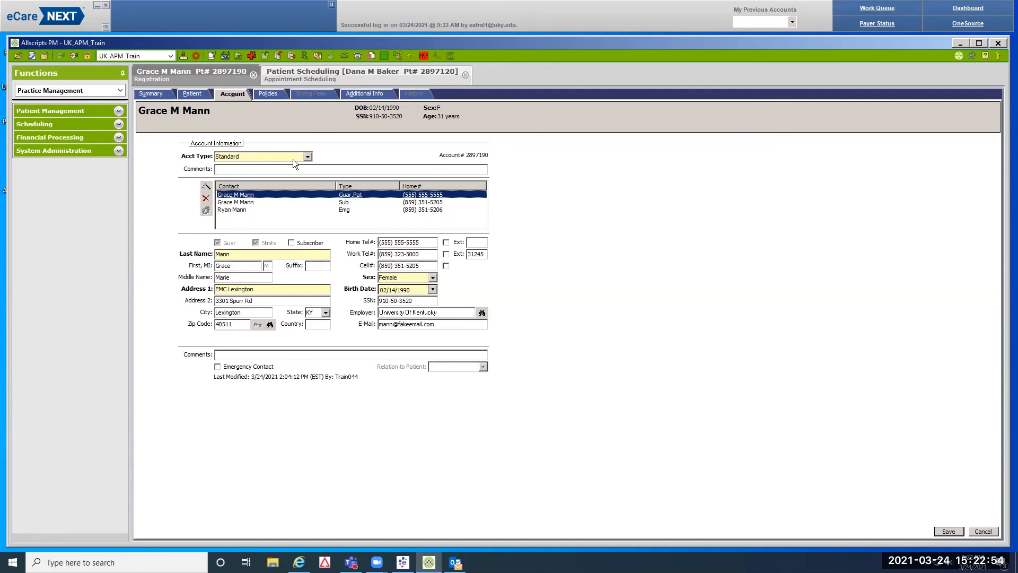
left_click(307, 157)
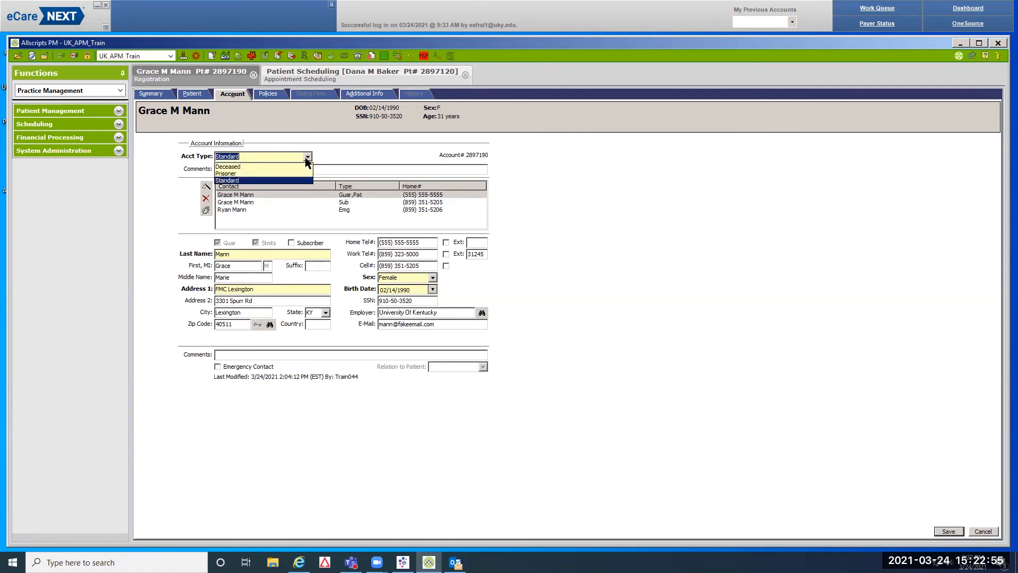
left_click(234, 174)
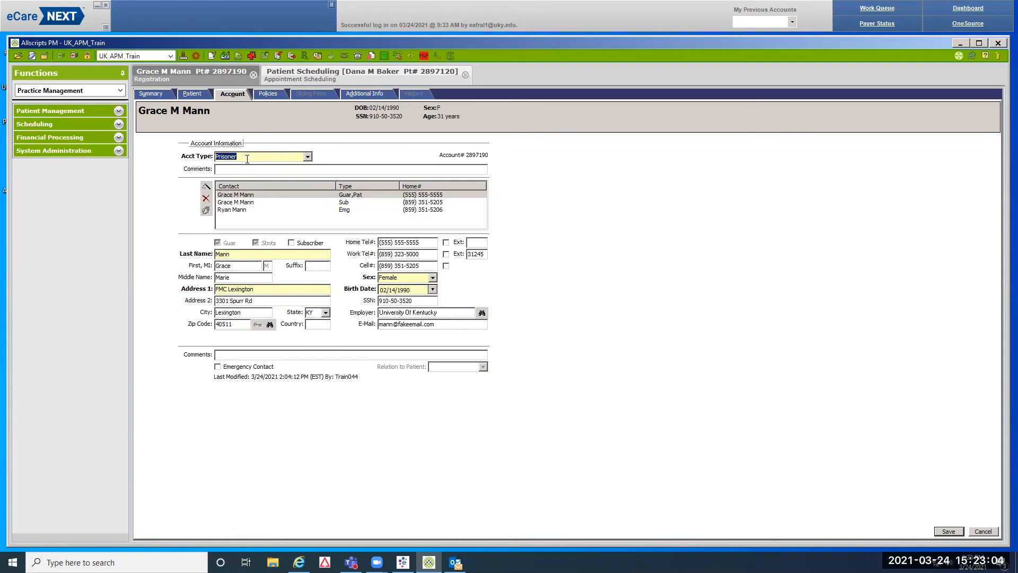
left_click(342, 211)
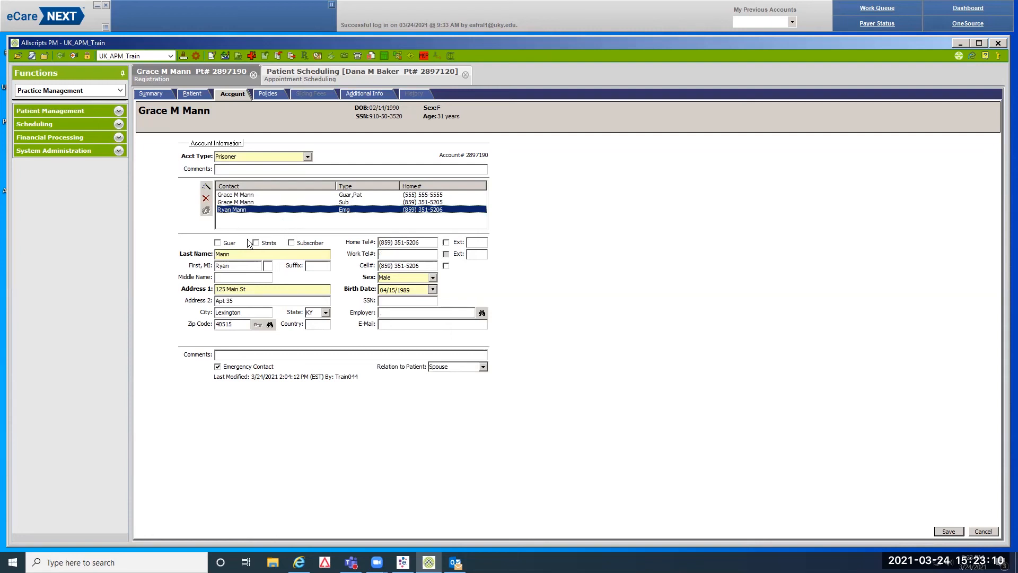
Delete the spouse emergency contact, confirming Yes, and go to the Policies page
left_click(206, 198)
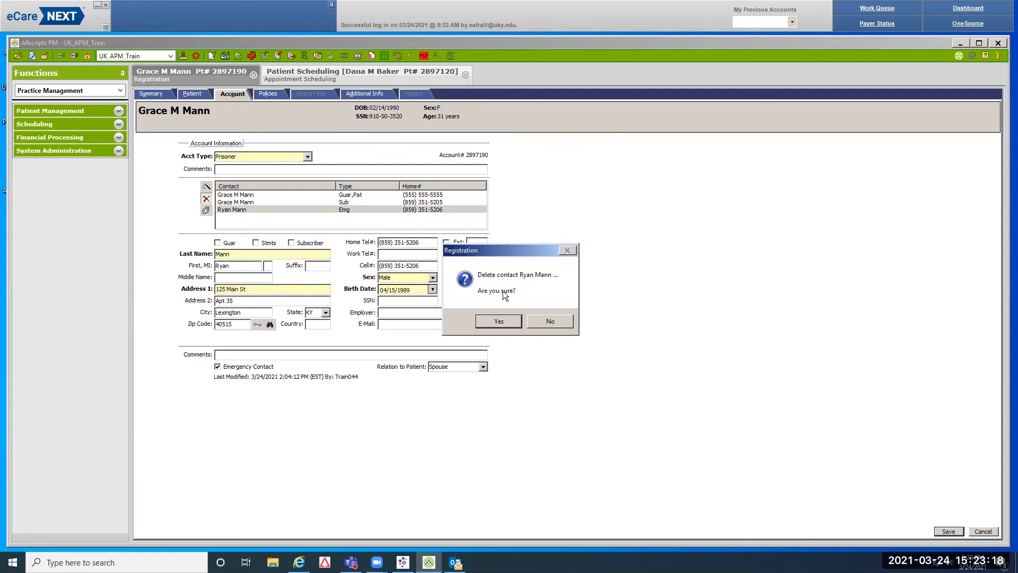
left_click(496, 321)
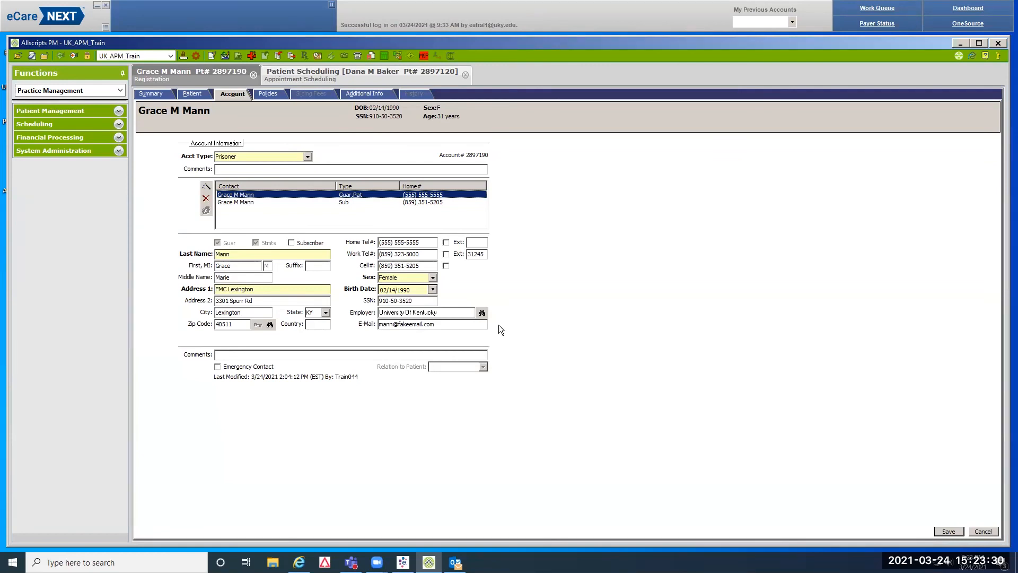
left_click(274, 95)
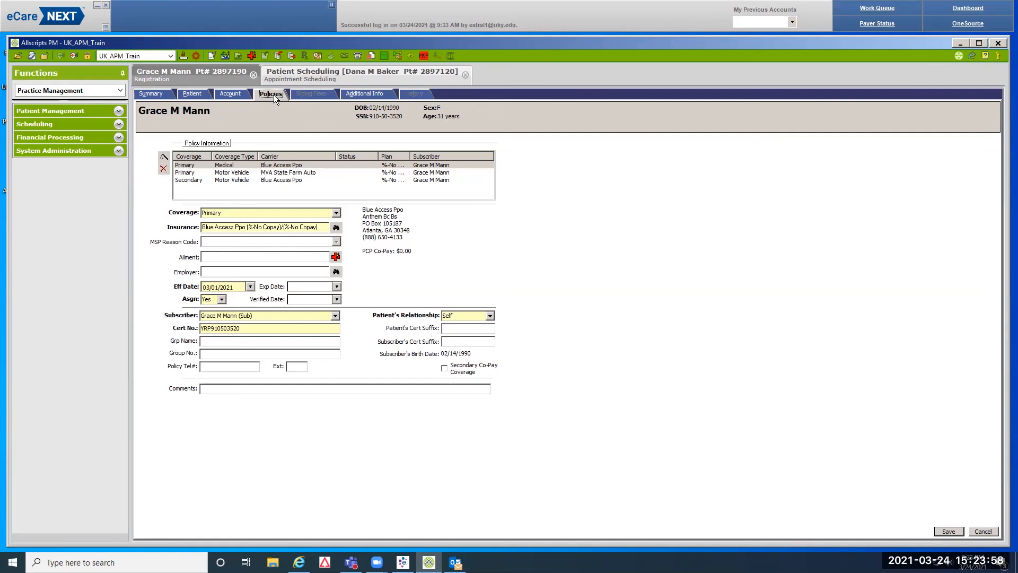
Add a new policy with Primary coverage and launch the insurance carrier lookup
left_click(163, 158)
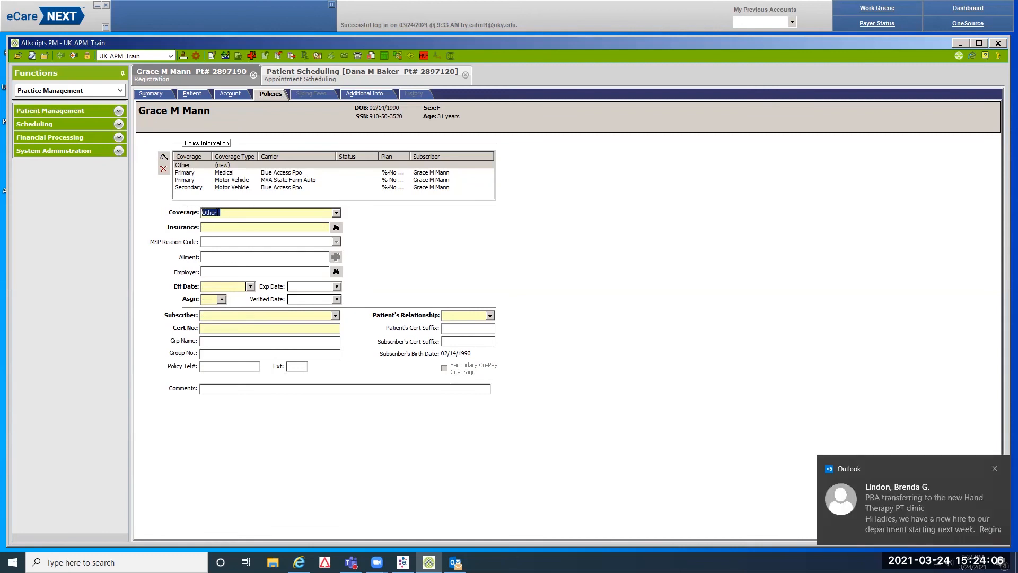
left_click(996, 469)
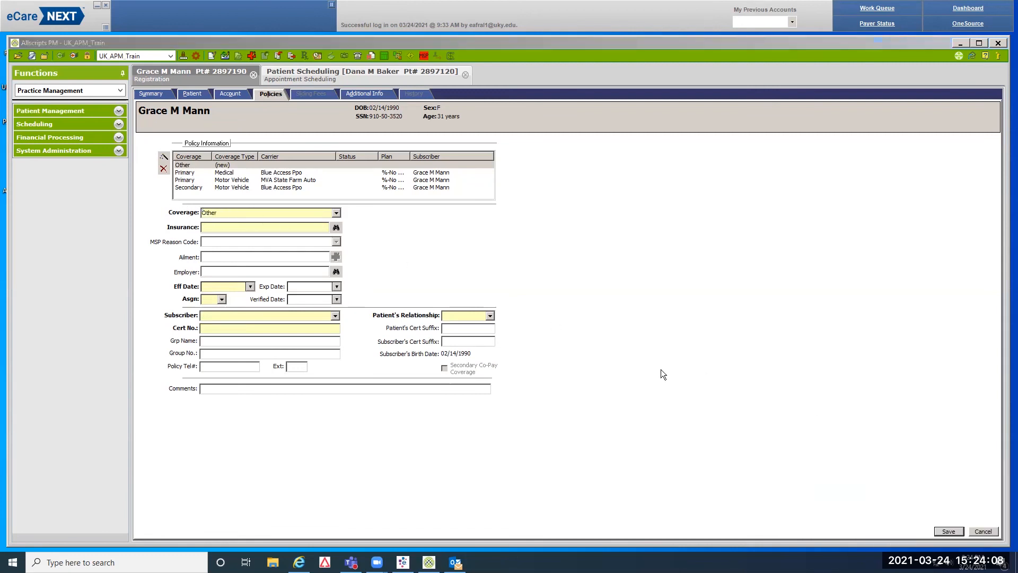
left_click(337, 213)
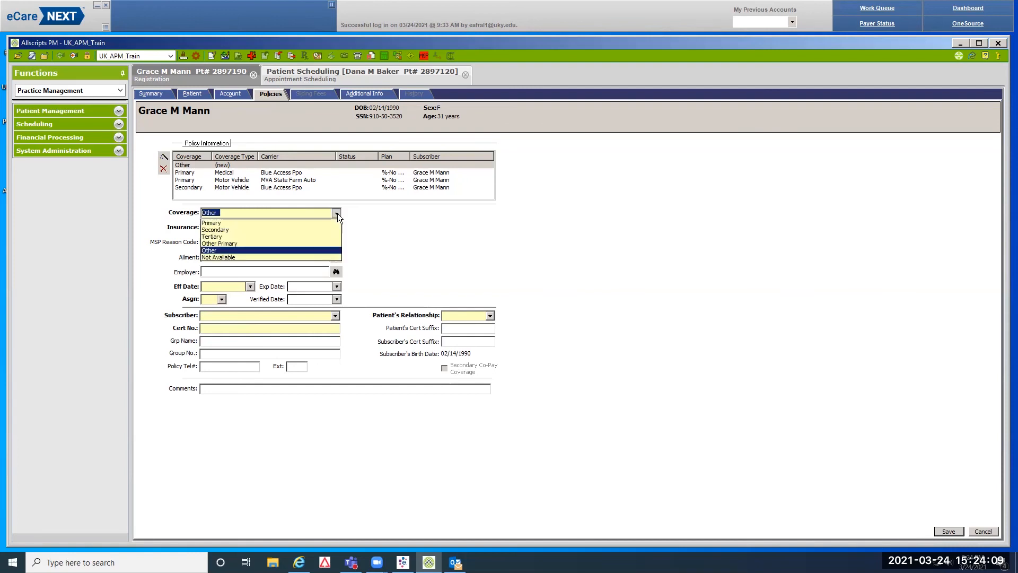
left_click(222, 222)
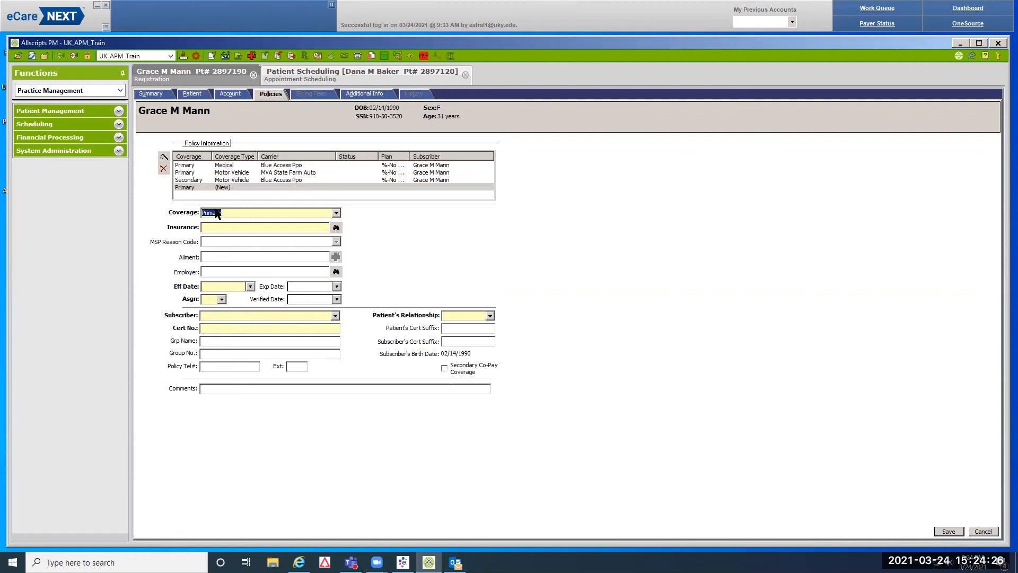
left_click(337, 227)
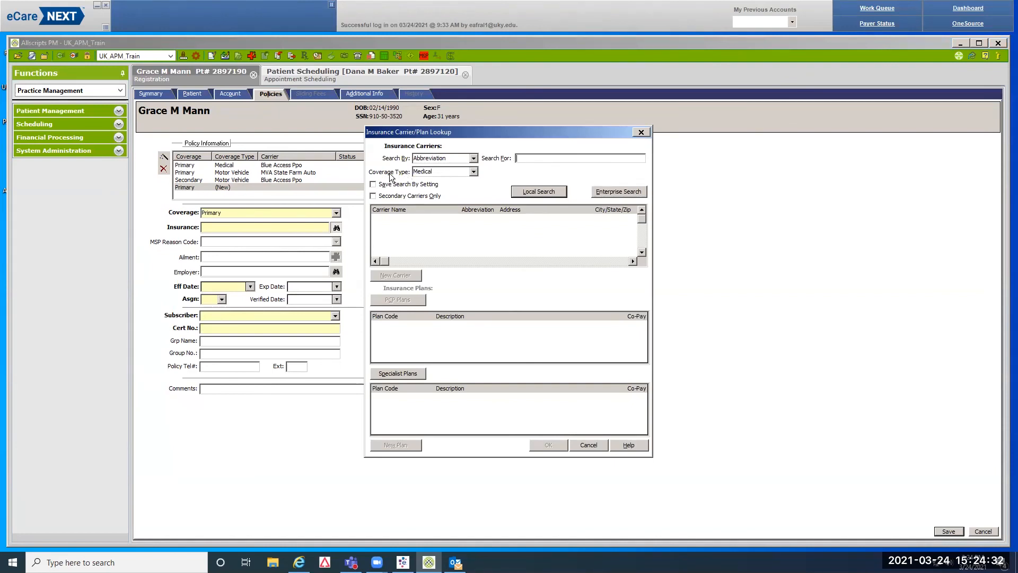
Search Other coverage carriers for 'ak' and apply KY STATE PRISONS ANTHEM with %-No Copay PCP and Specialist plans
left_click(473, 172)
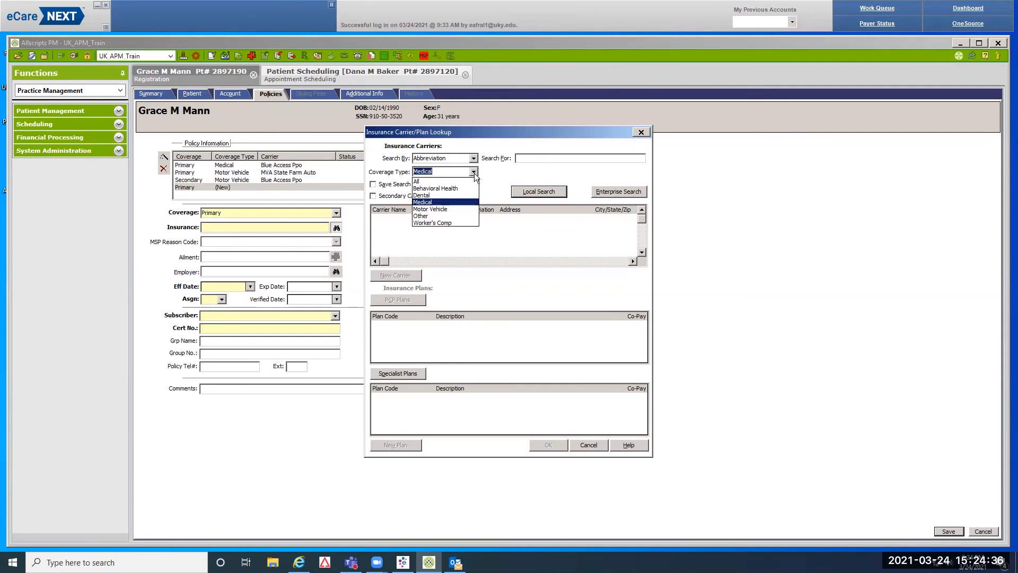
left_click(434, 216)
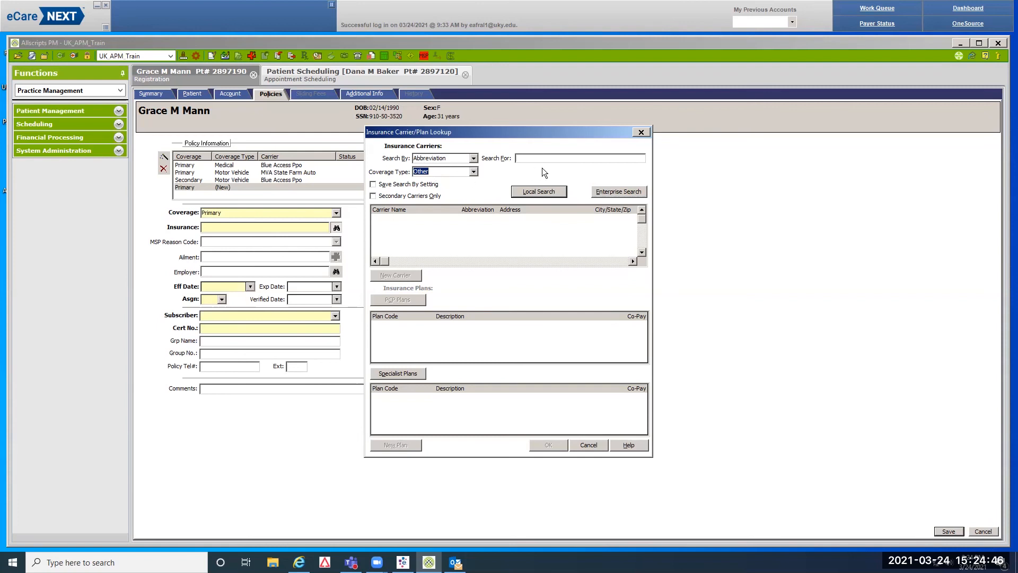
left_click(530, 161)
type("akp")
left_click(524, 190)
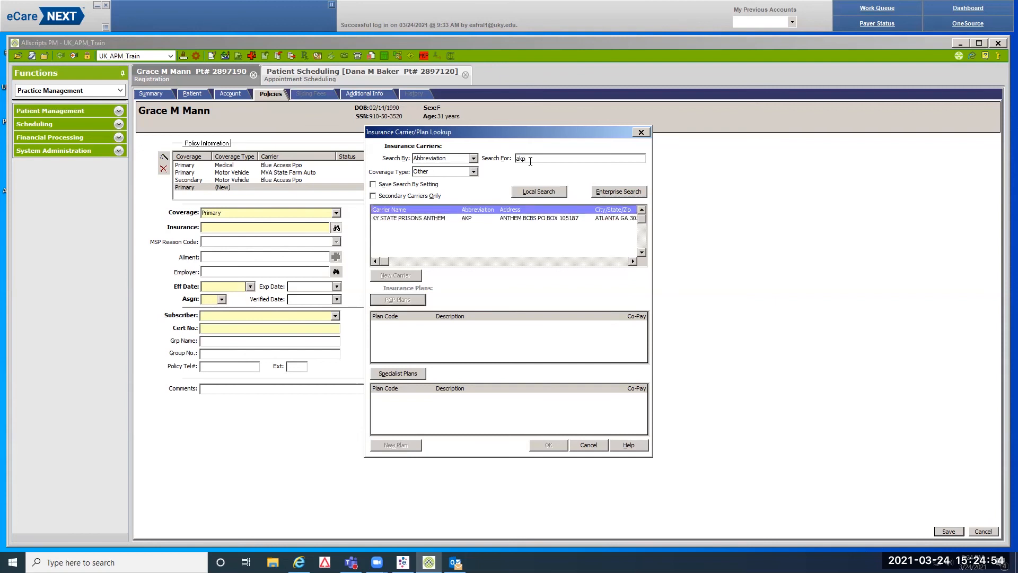
left_click(429, 217)
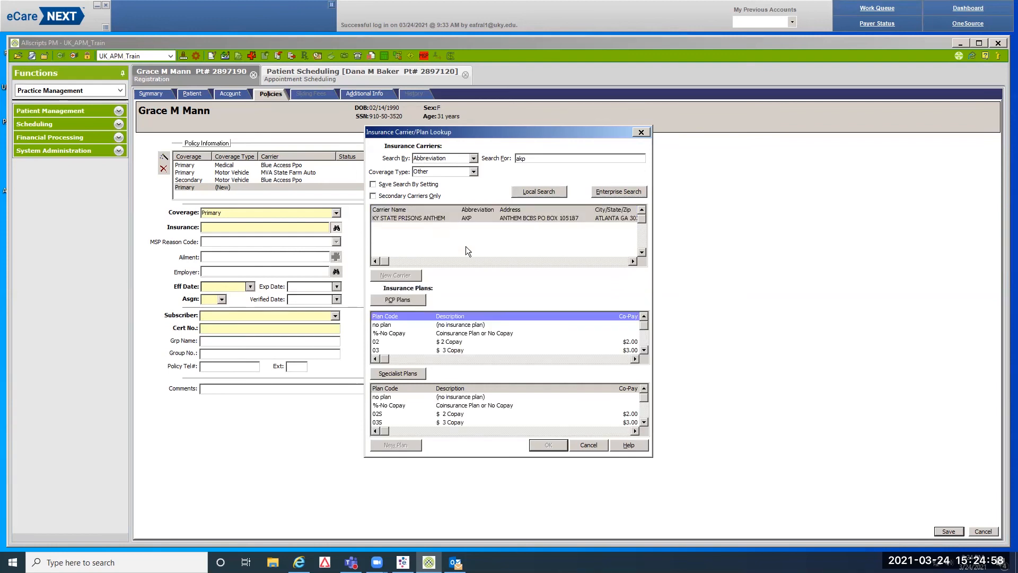
left_click(504, 331)
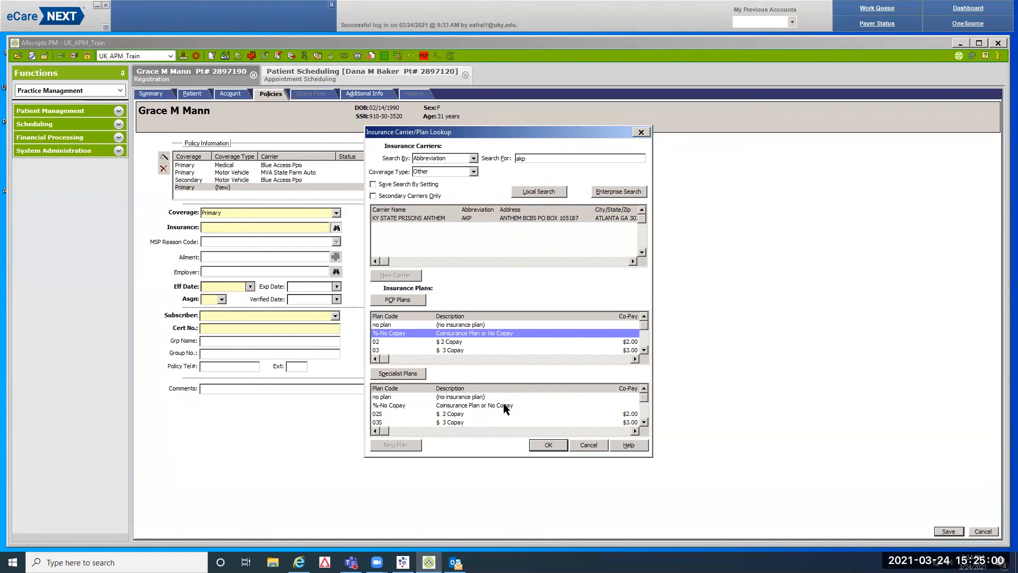
left_click(504, 406)
left_click(562, 443)
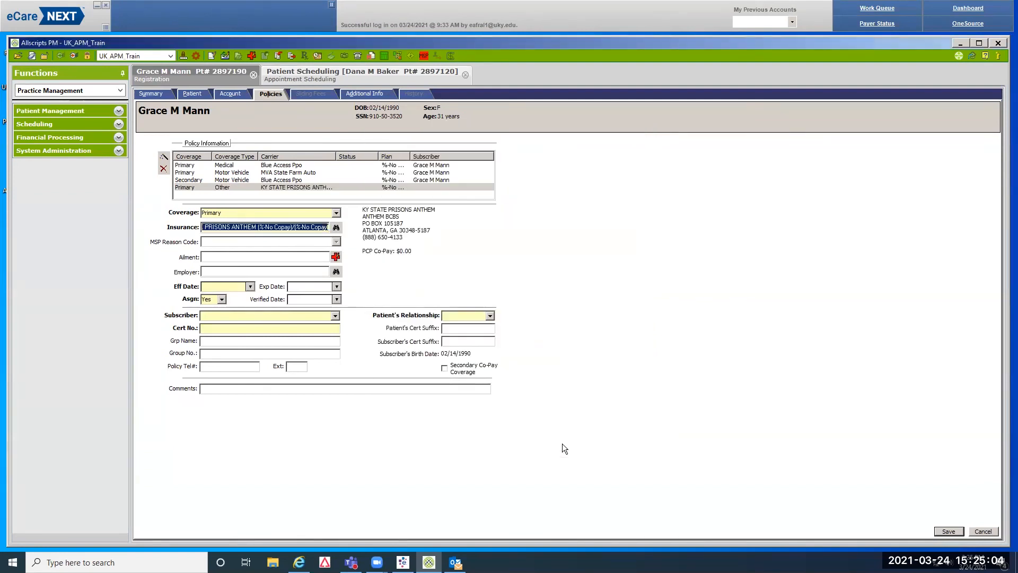
Set the policy's effective date to 02/14/2021 and make the patient the subscriber
left_click(220, 287)
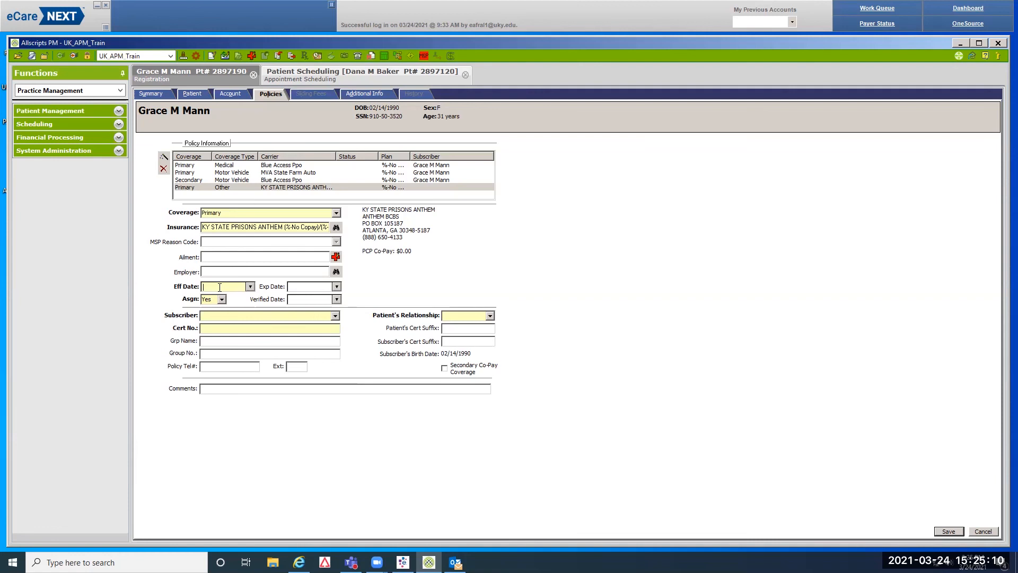
type("02142021")
left_click(338, 317)
left_click(316, 323)
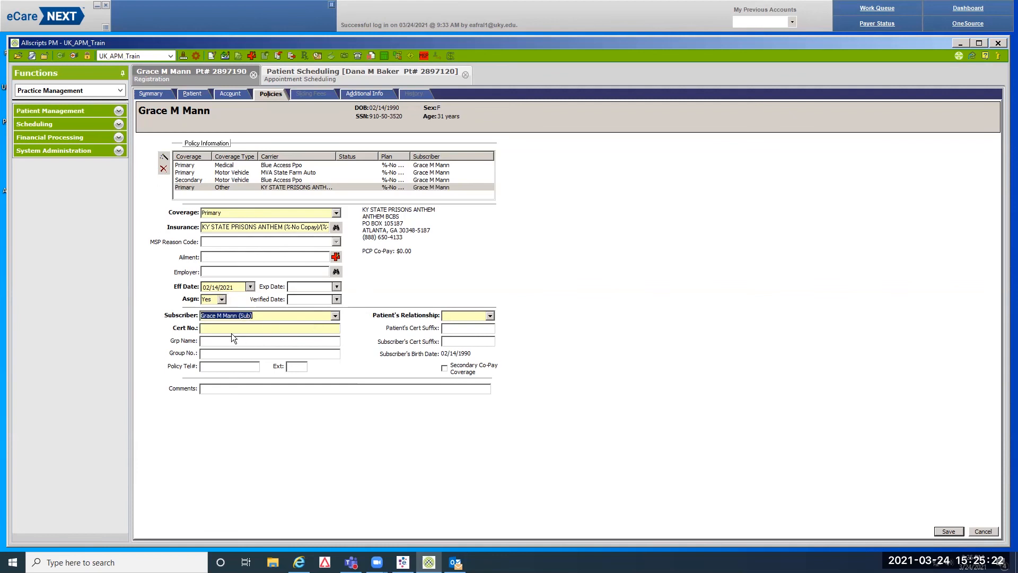
Enter the policy's certificate number, then save the policy, accepting the relationship warnings
left_click(209, 328)
type("Self")
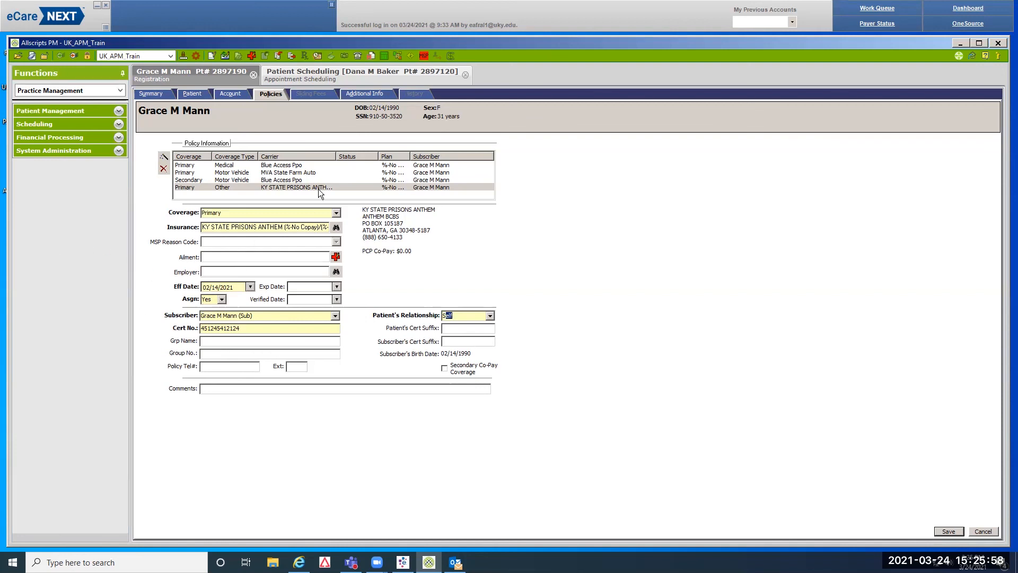
left_click(949, 531)
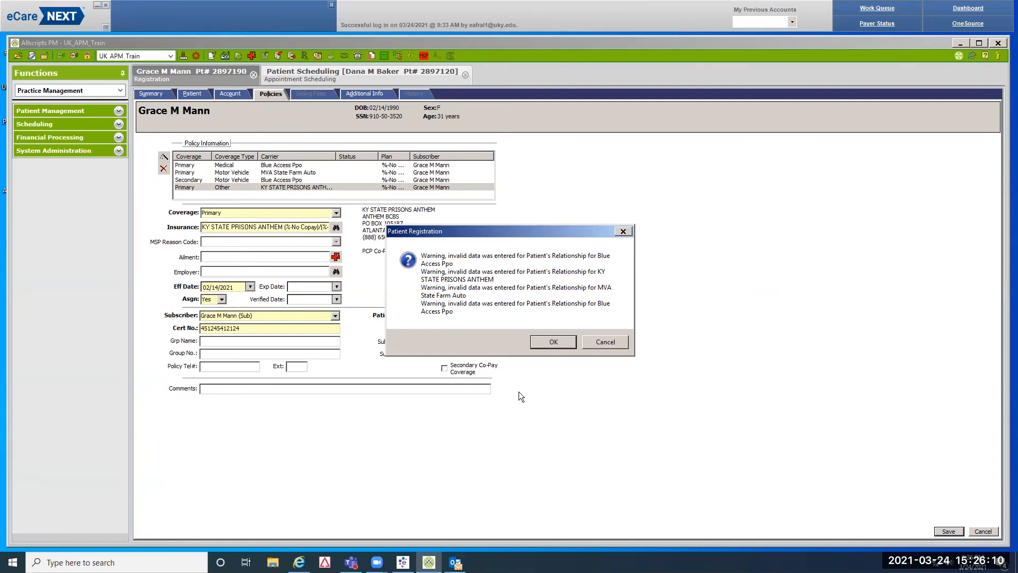
left_click(550, 342)
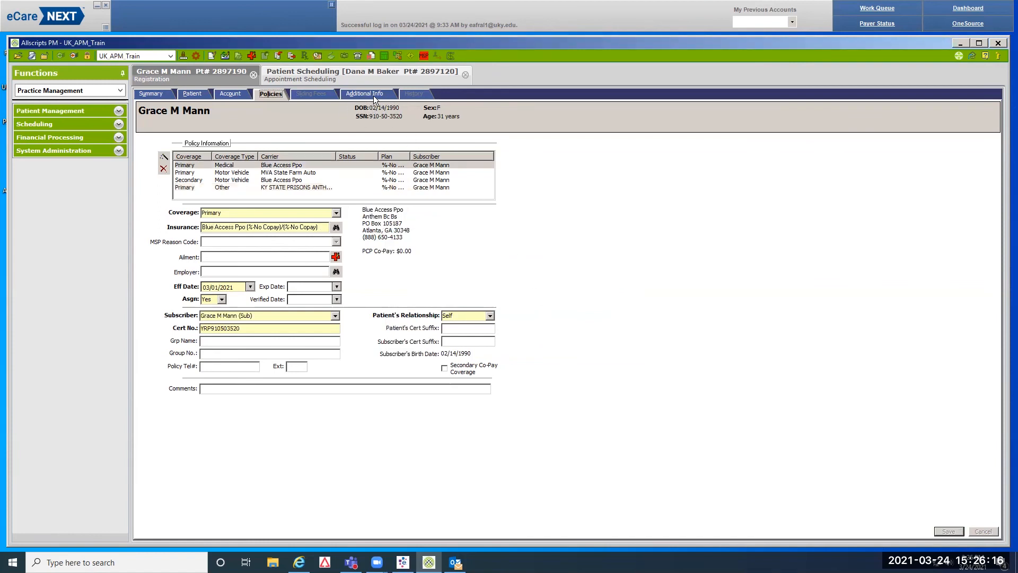
Set Contact Preference to Do Not Contact and Special Status to Prisoner, save, and return to Policies
left_click(366, 94)
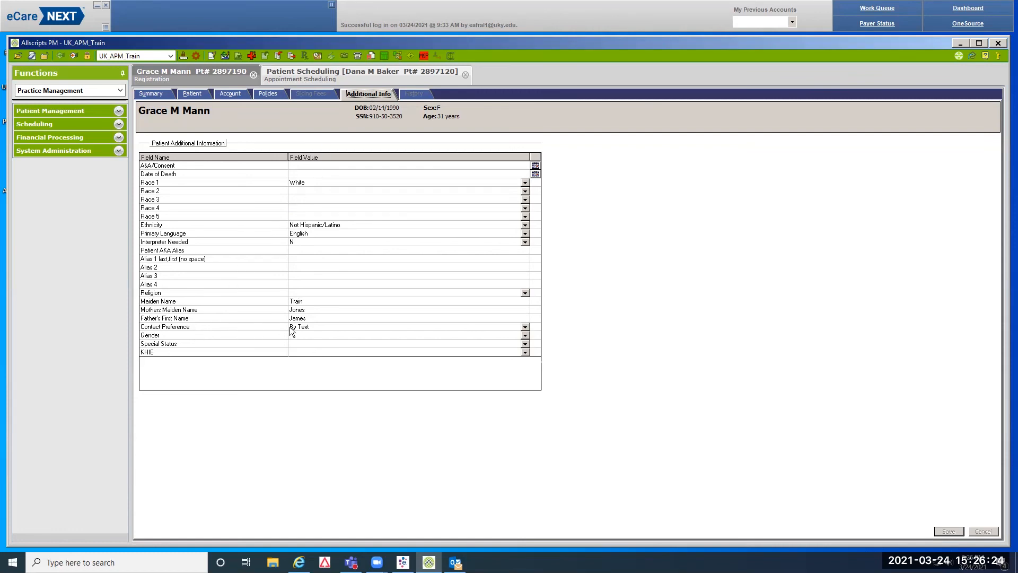
left_click(527, 327)
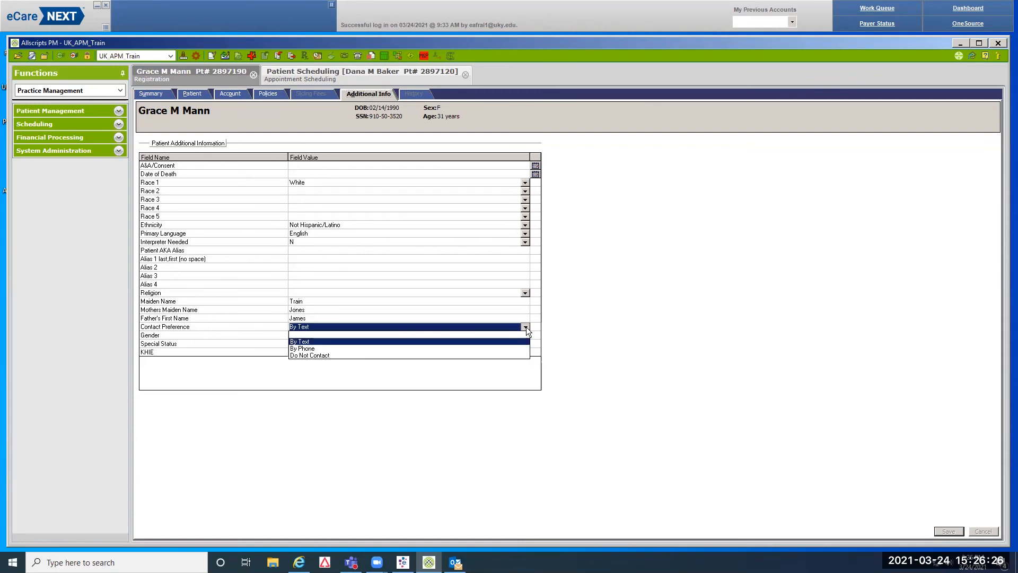
left_click(322, 358)
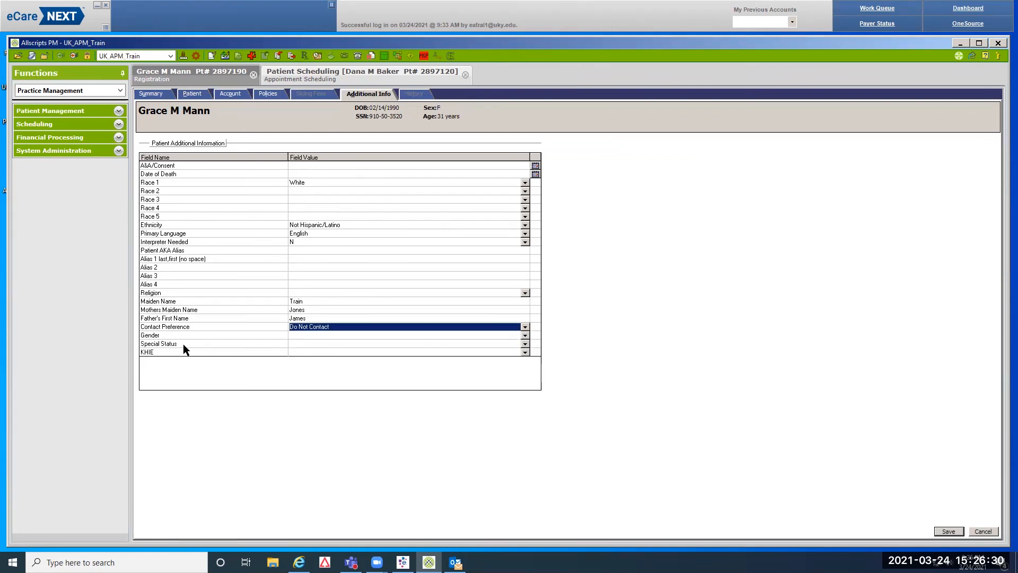
left_click(524, 344)
left_click(295, 360)
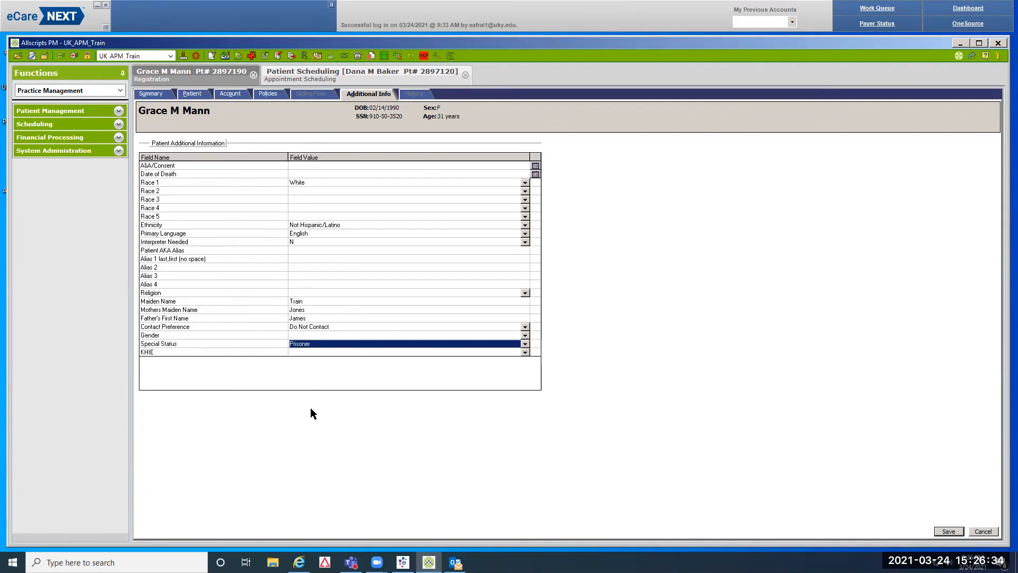
left_click(949, 532)
left_click(259, 94)
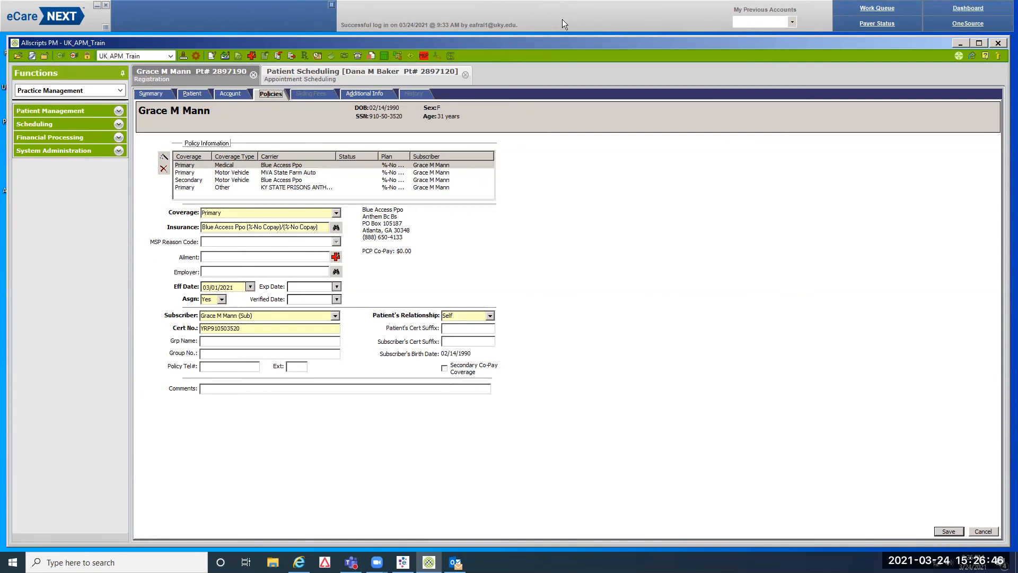
In the Work Queue, search a prisoner patient by name, review their Account Summary, and close the window
left_click(874, 10)
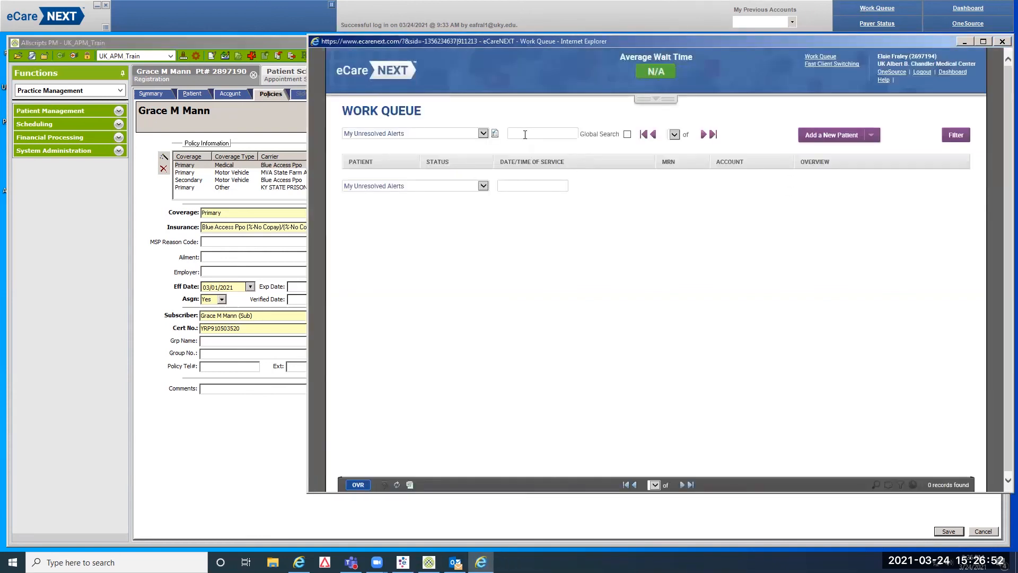
left_click(525, 134)
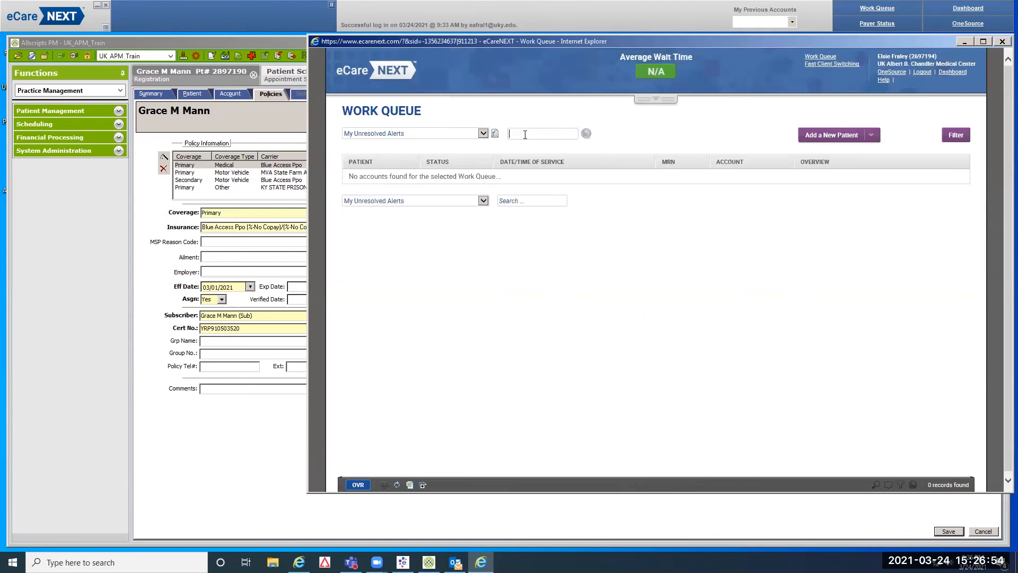
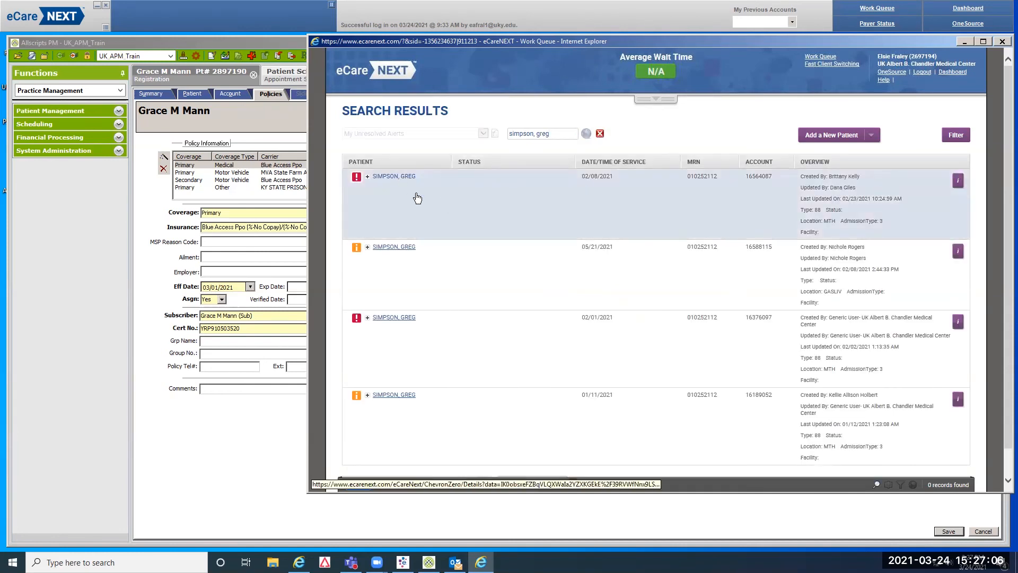
left_click(498, 334)
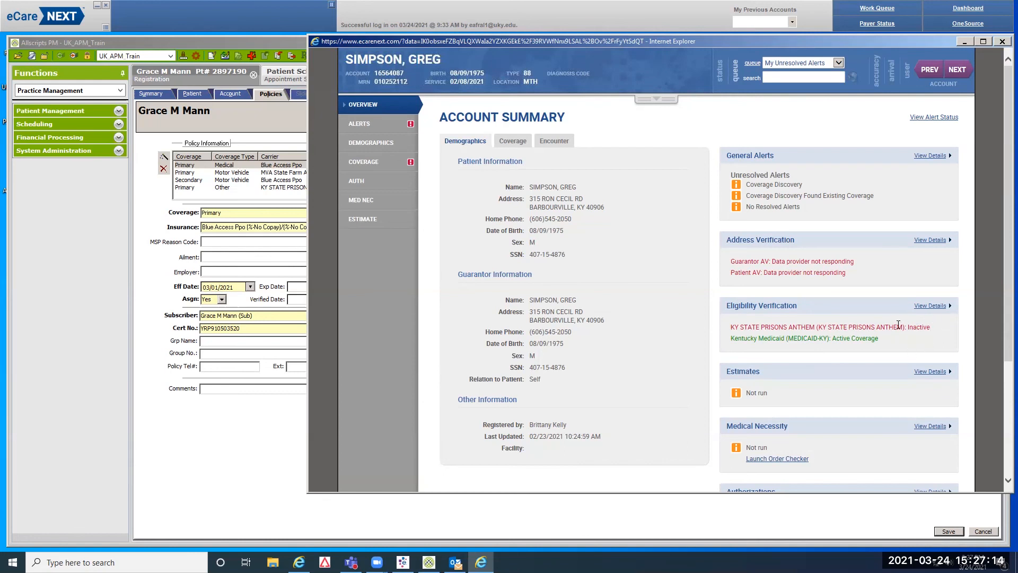
left_click(1002, 41)
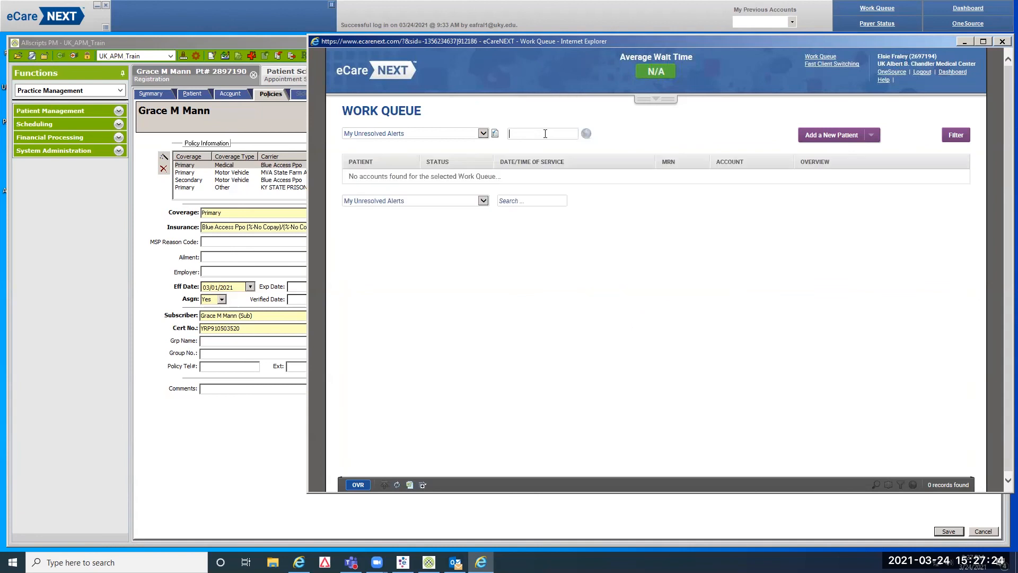
Search the Work Queue for another prisoner patient by name and open the first account's summary
key("Return")
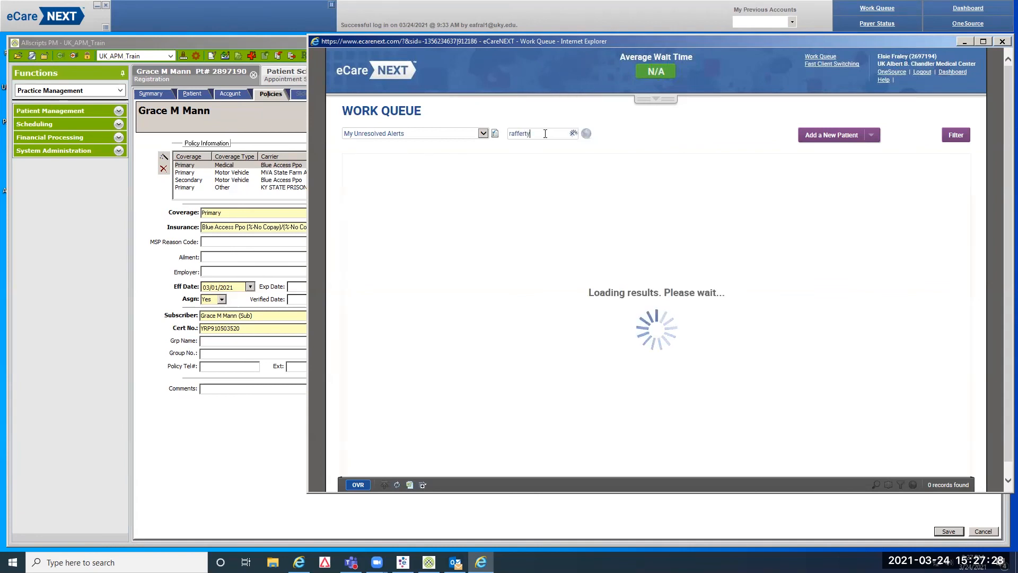
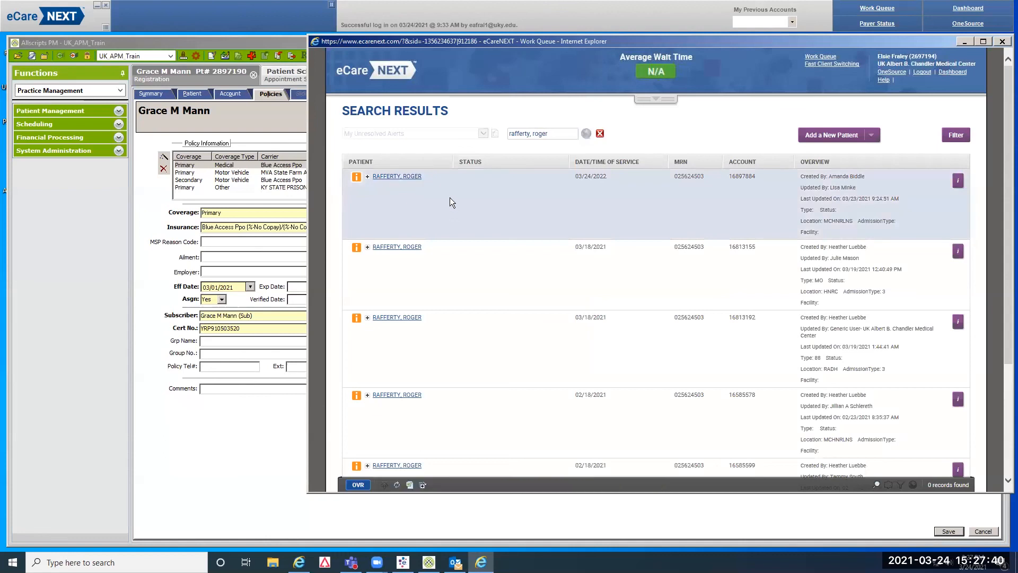
left_click(411, 179)
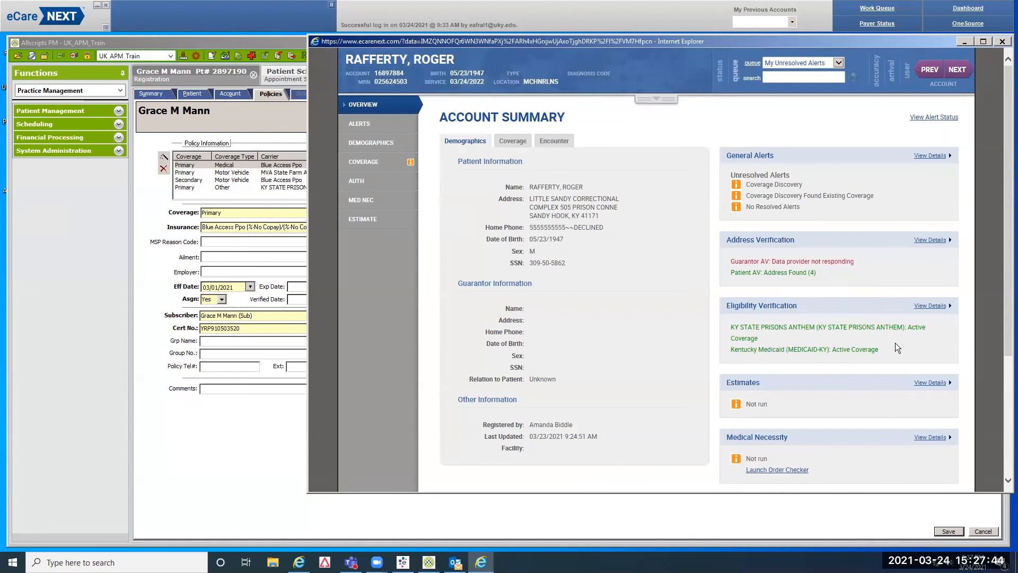
View the account's KY STATE PRISONS ANTHEM coverage in the My Response summary and narrow the window
left_click(366, 165)
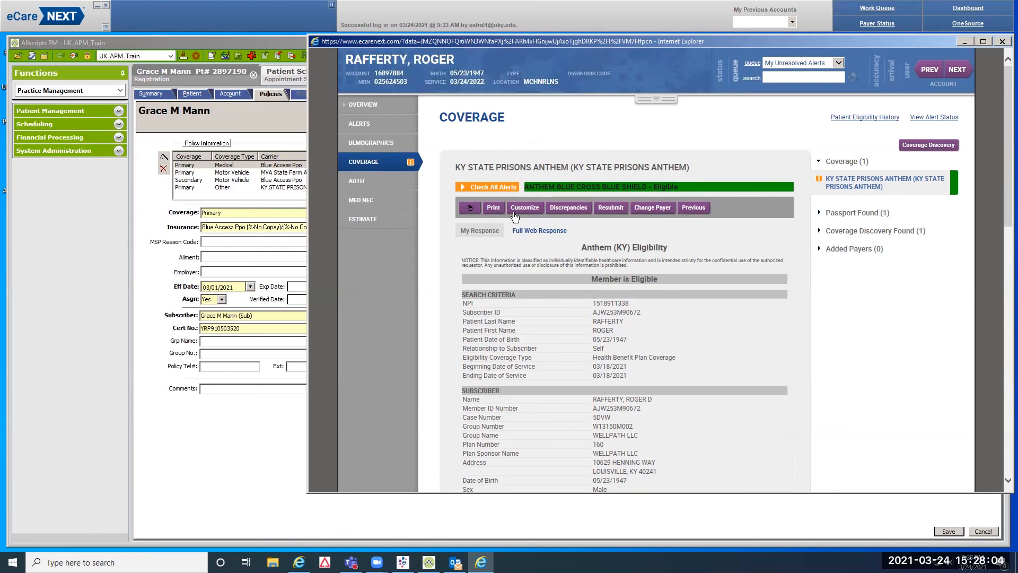
left_click(487, 230)
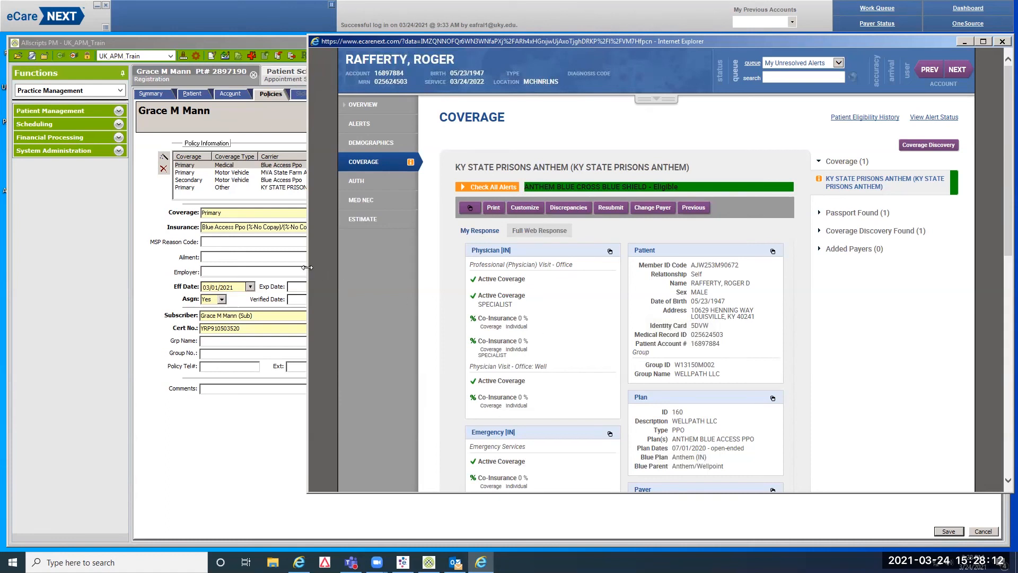
left_click_drag(307, 266, 350, 271)
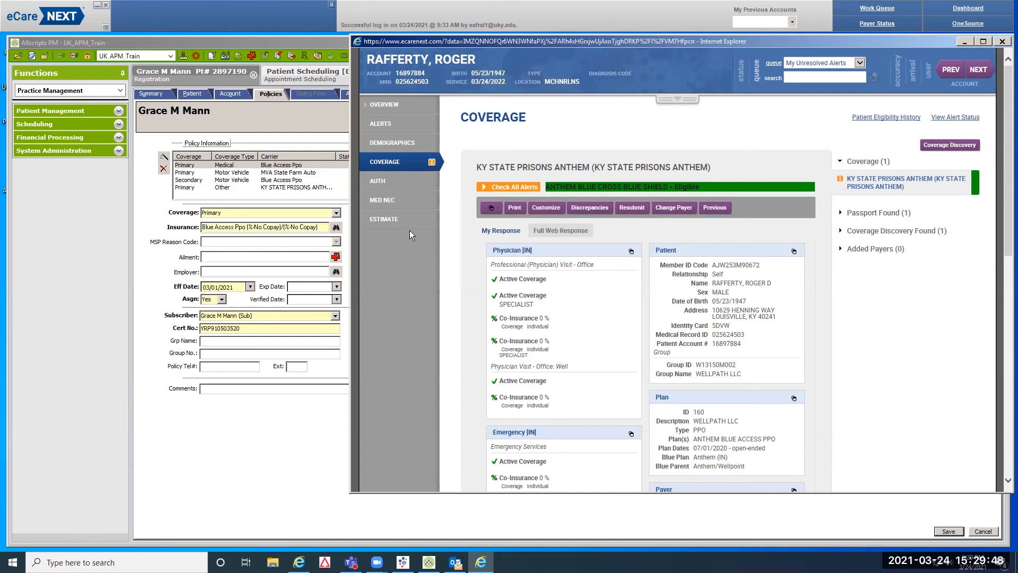
Close the eligibility window and save the policies, accepting the relationship warning
left_click(1003, 42)
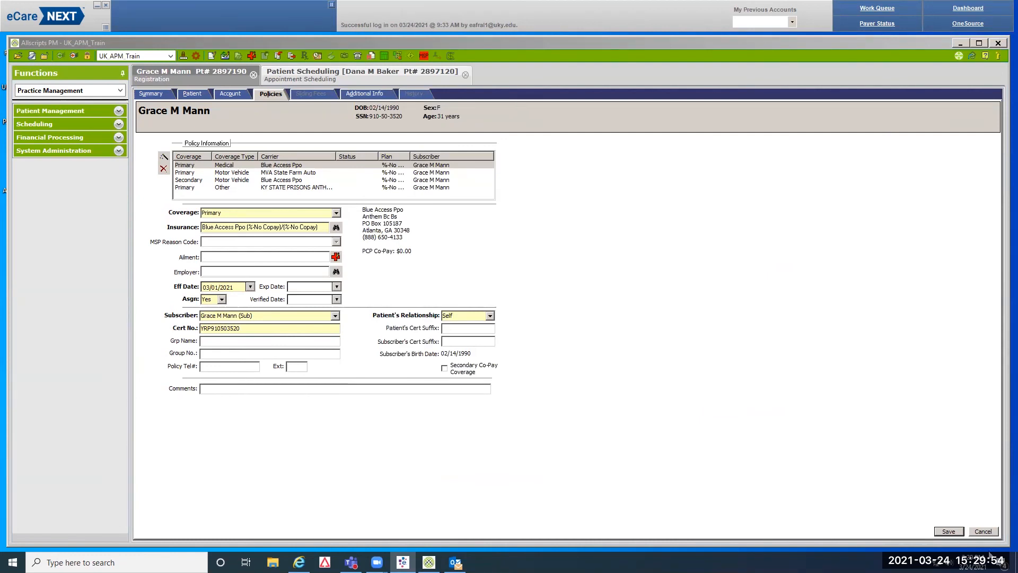
left_click(951, 532)
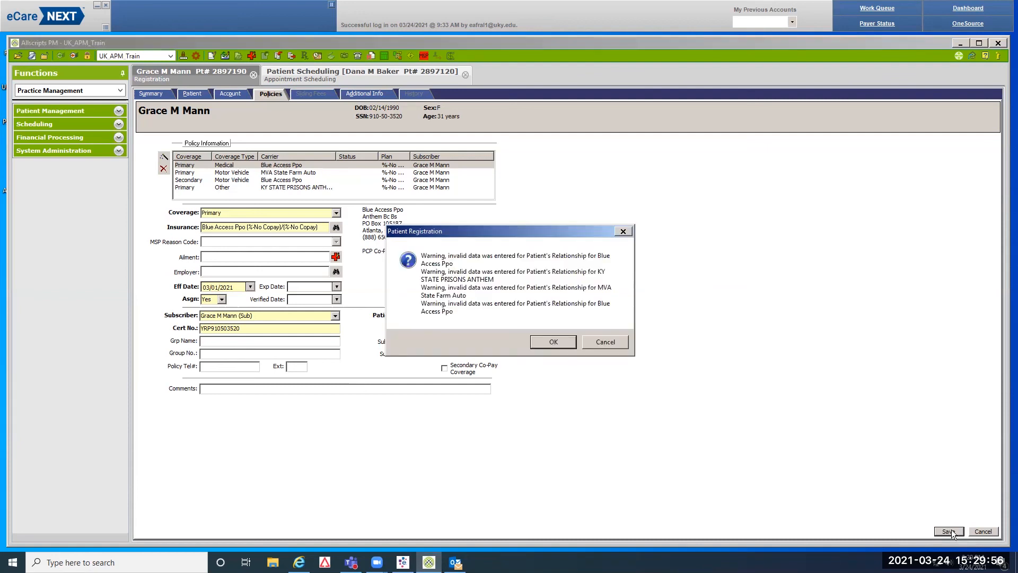
left_click(552, 342)
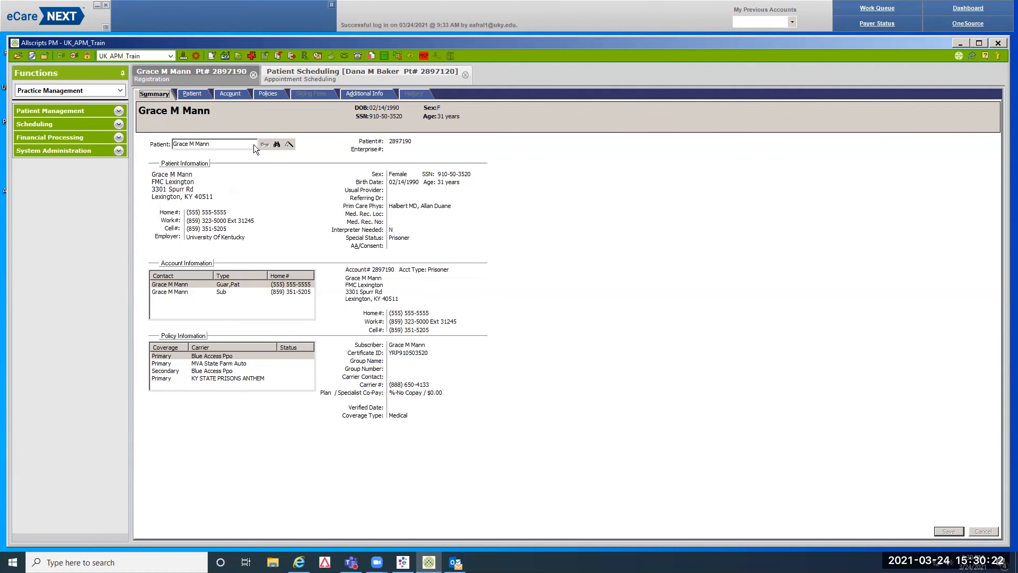
left_click(273, 145)
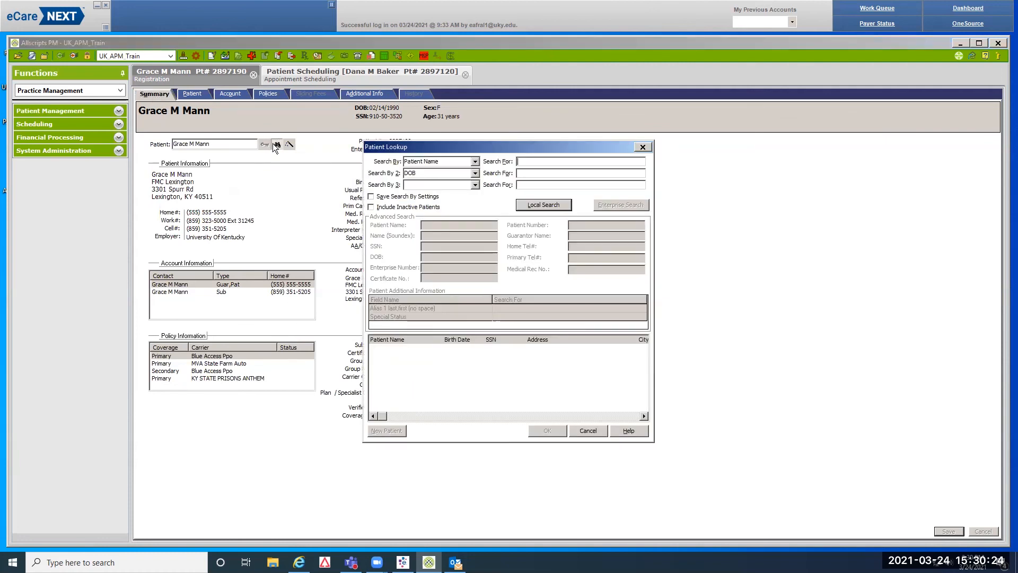
left_click(542, 206)
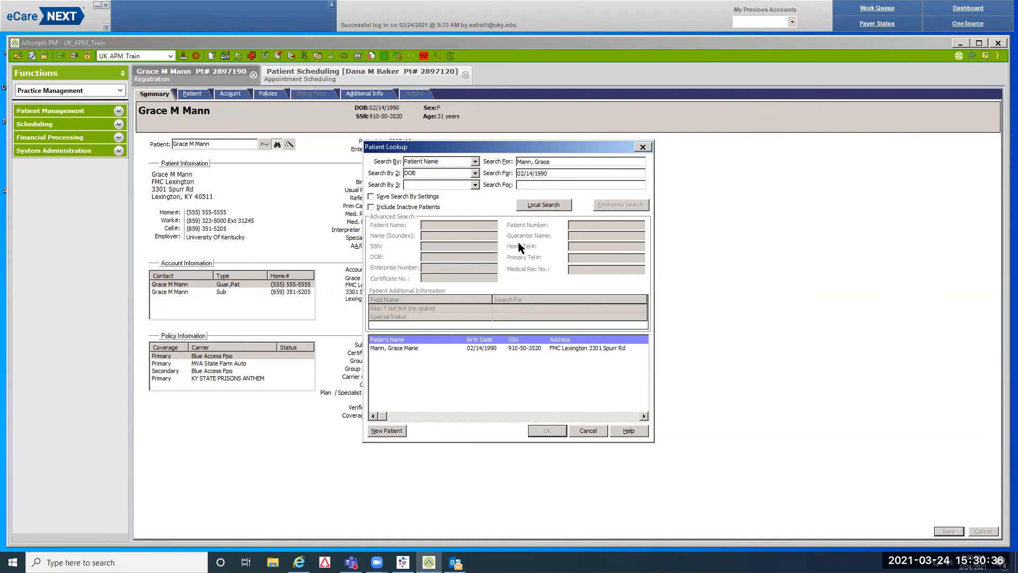
left_click(520, 349)
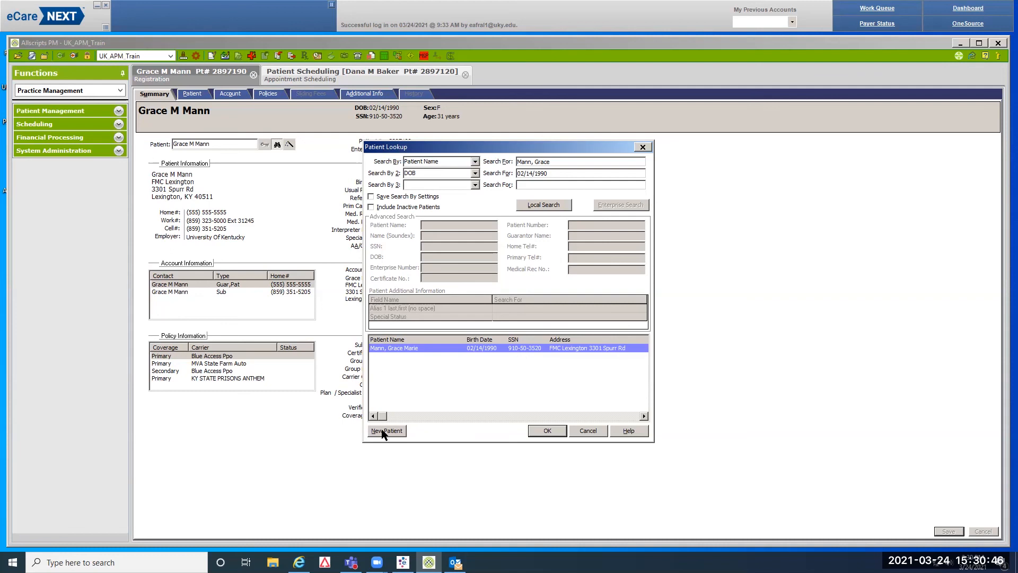
left_click(542, 432)
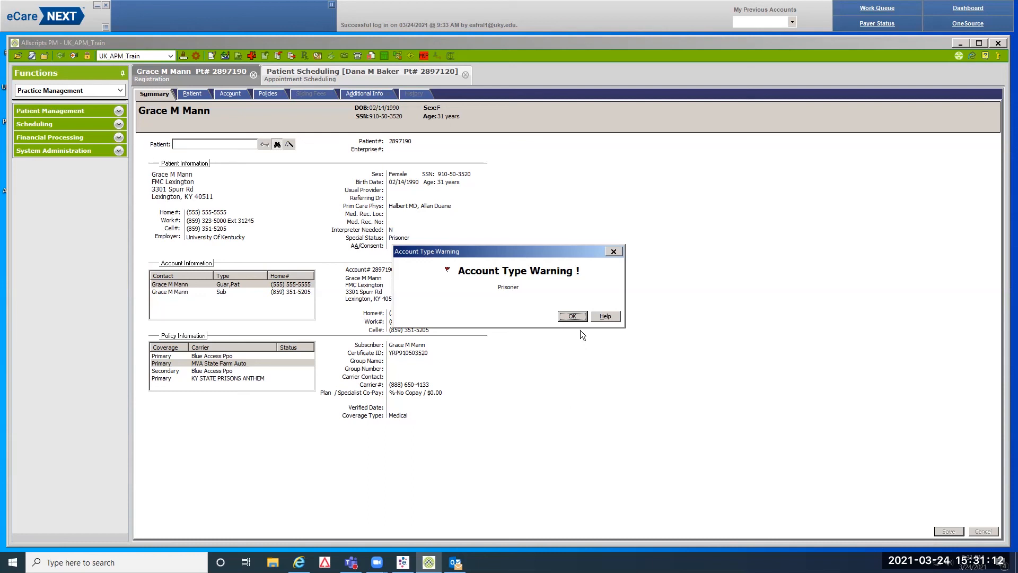
left_click(573, 316)
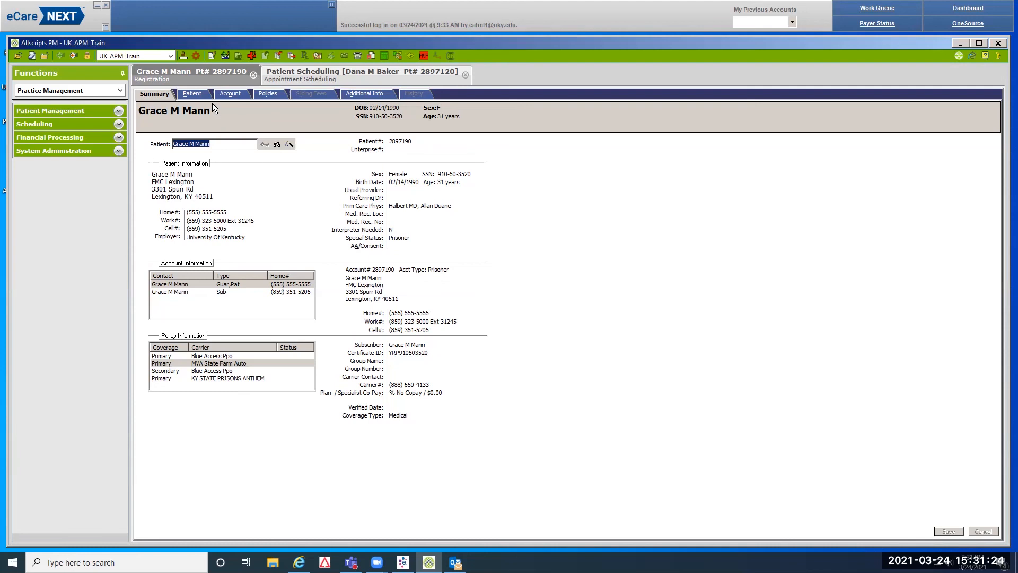
On the Patient tab, replace Address 1 with the new street address and clear Address 2
left_click(196, 94)
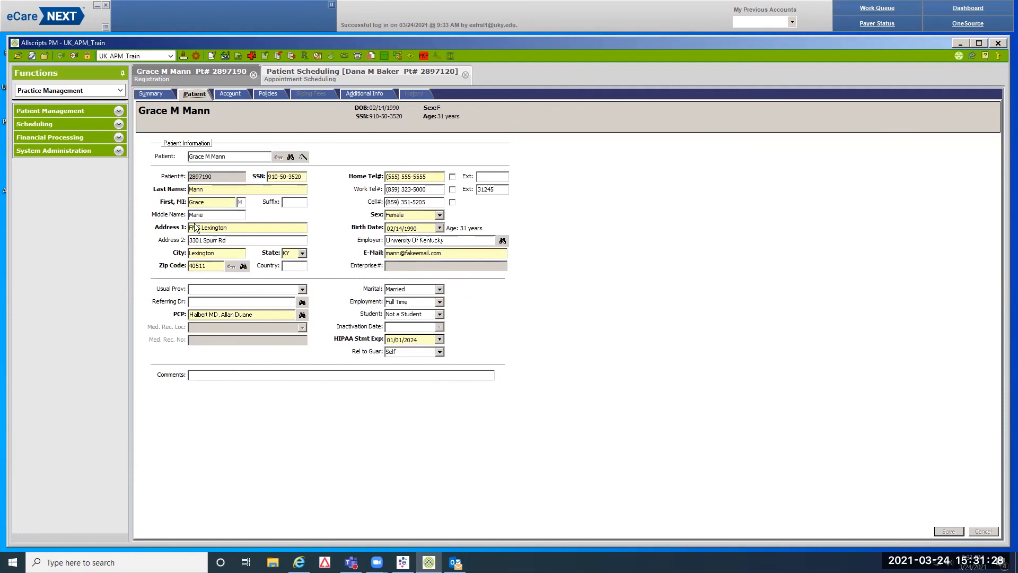
left_click(237, 228)
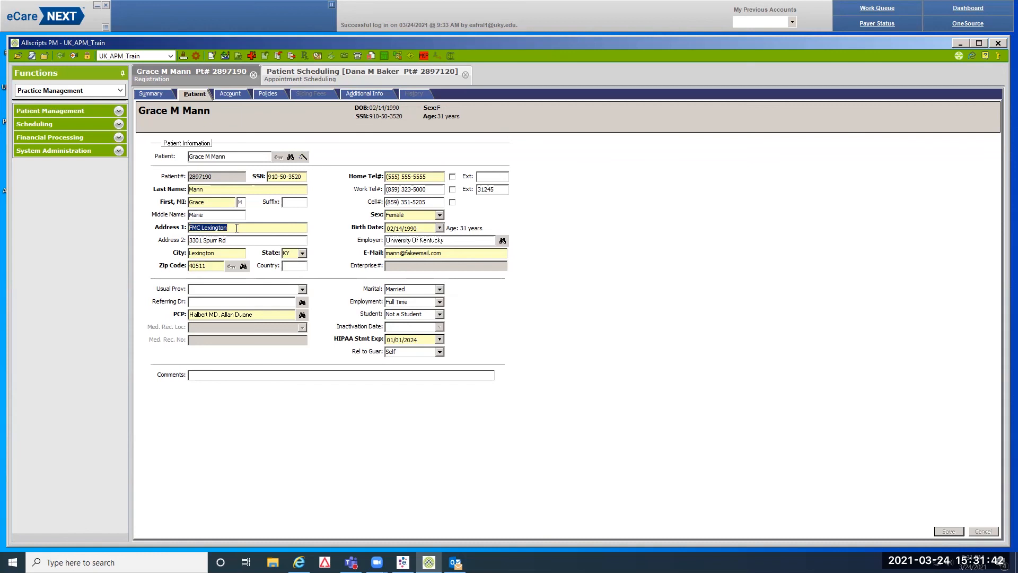
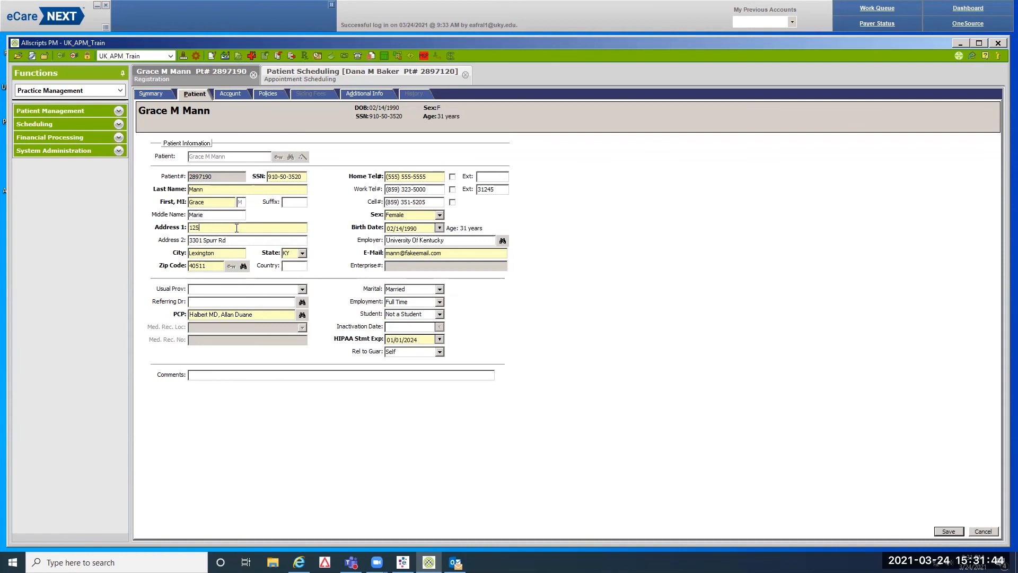
key("Tab")
key("Delete")
Look up the new zip code and apply the matching city and state
left_click(243, 265)
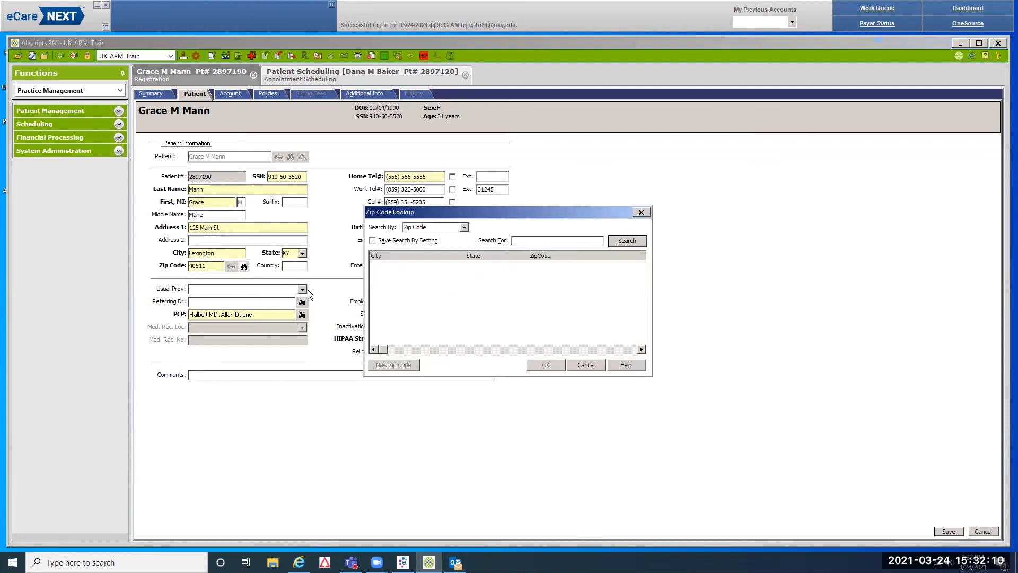
type("40356")
key("Return")
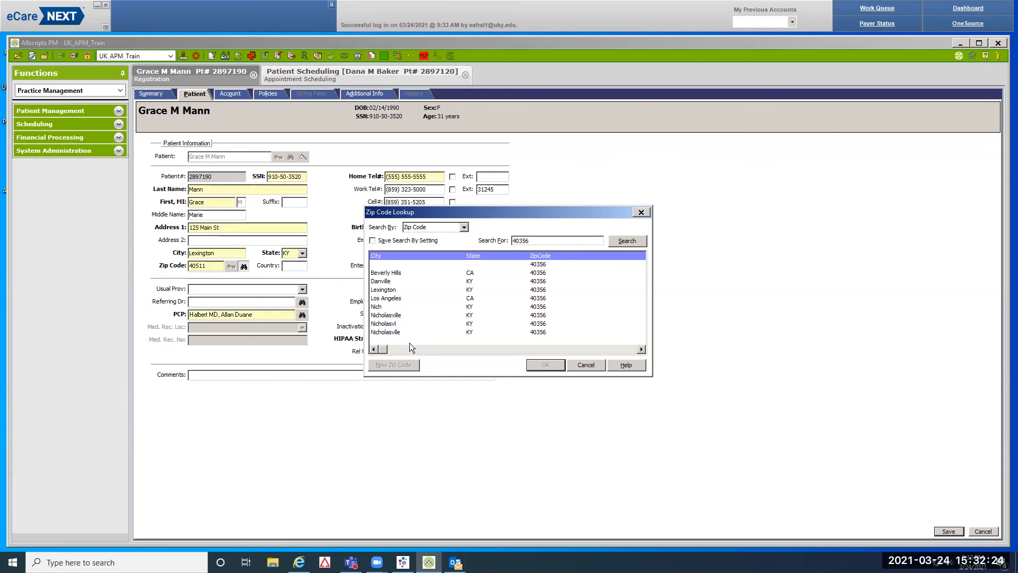
left_click(386, 317)
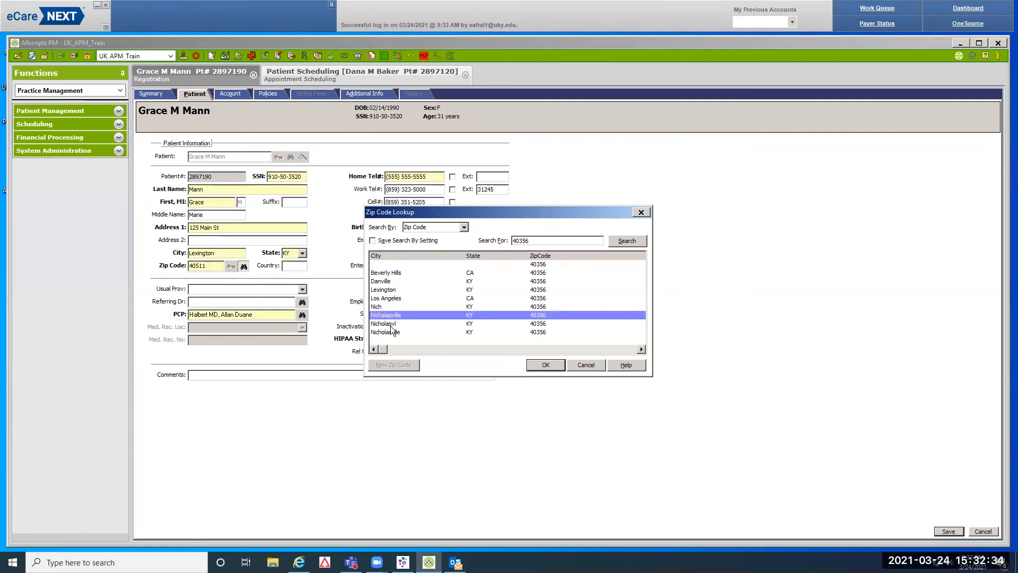
left_click(532, 363)
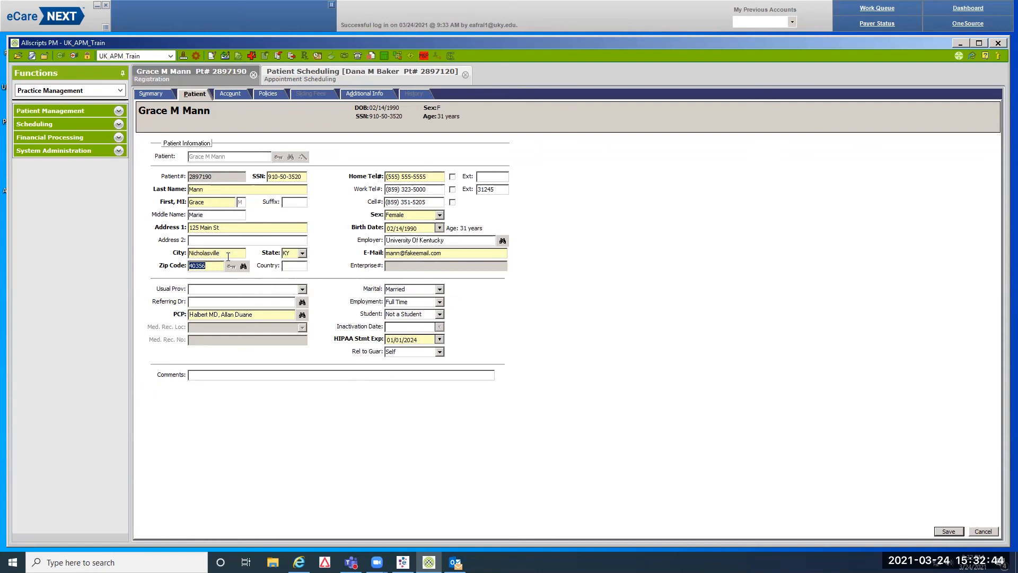
Replace the patient's home phone number with the new number
left_click(432, 176)
left_click(228, 94)
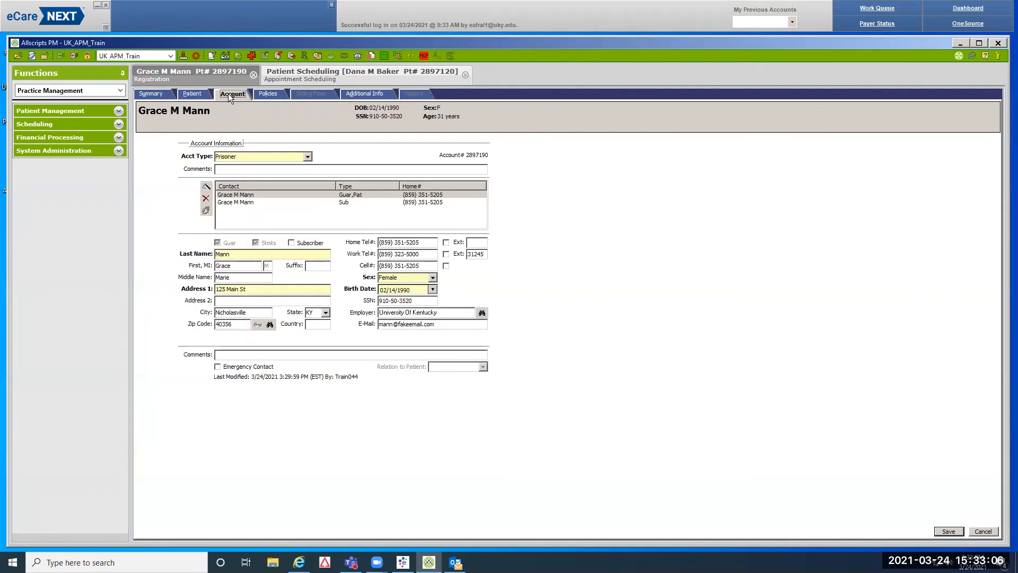
Change the account type to Standard and add a new contact to the account
left_click(359, 195)
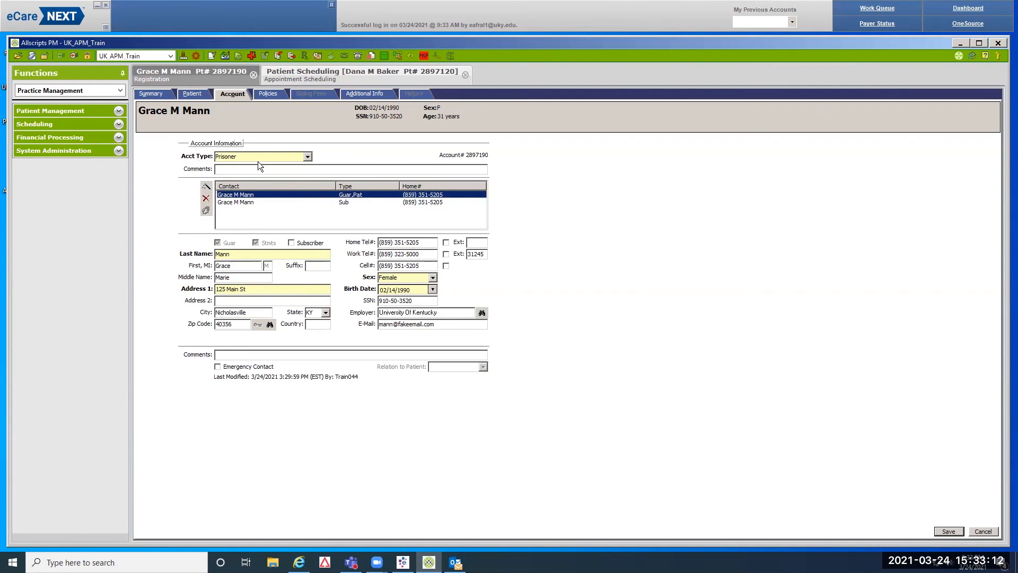
left_click(308, 156)
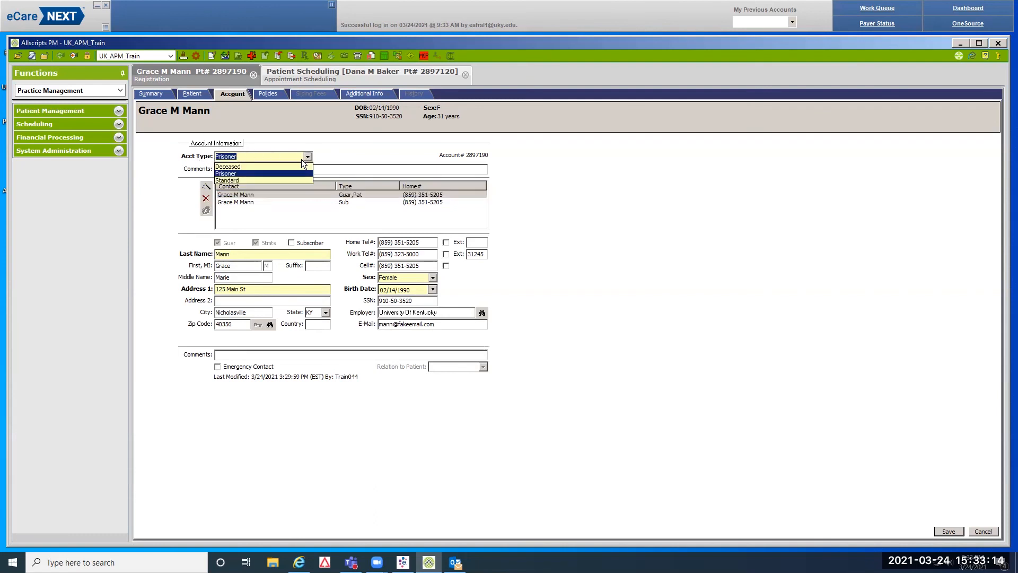
left_click(248, 181)
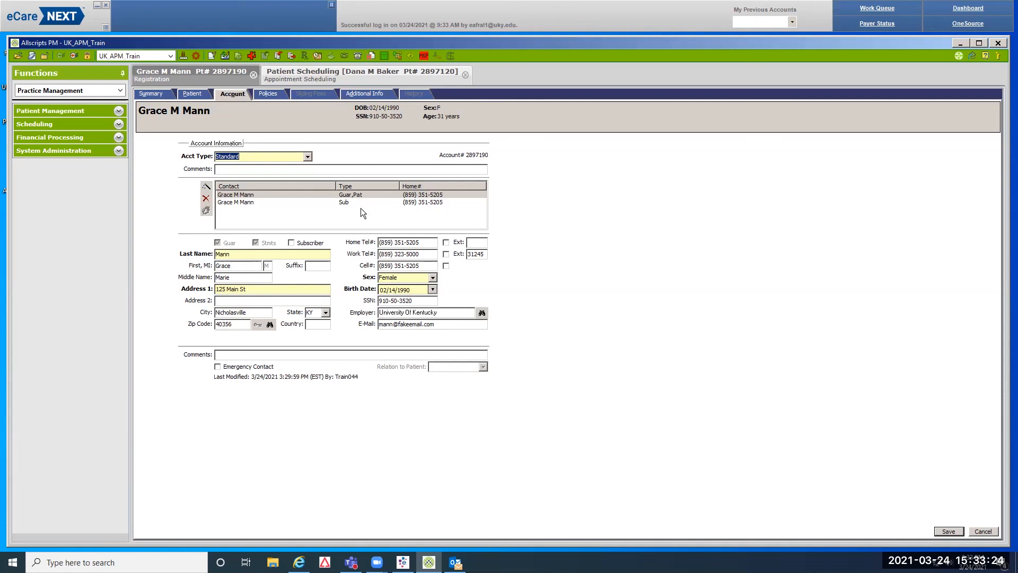
left_click(206, 187)
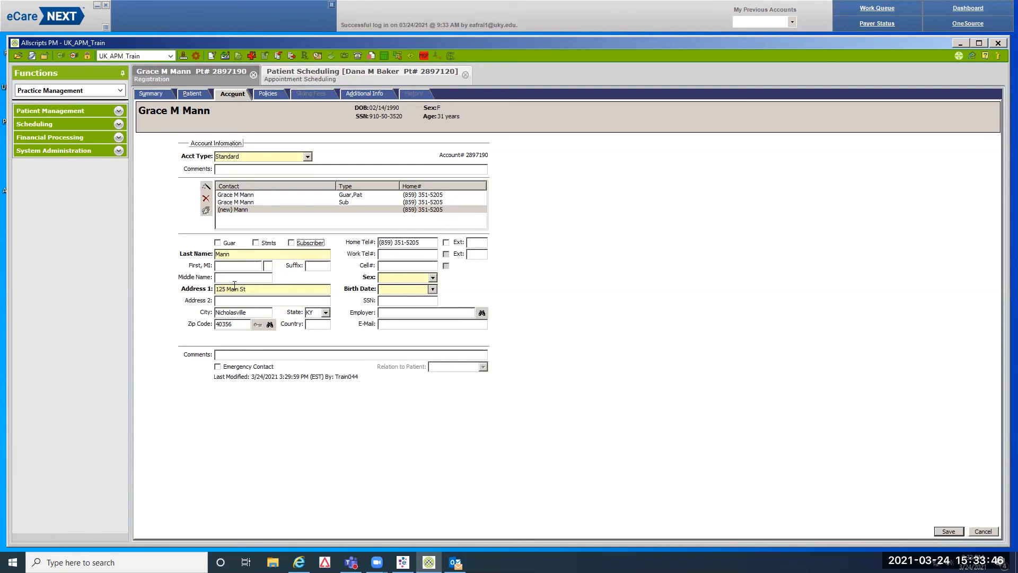
Enter the new contact's first name, cell number, sex Male and birth date
left_click(232, 267)
type("Ryan")
left_click(428, 244)
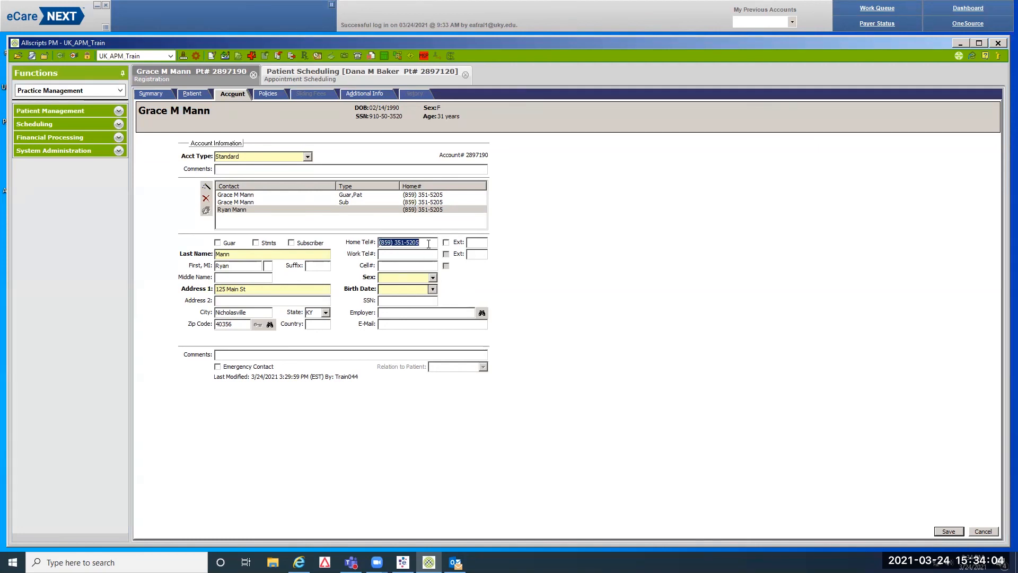
type("8")
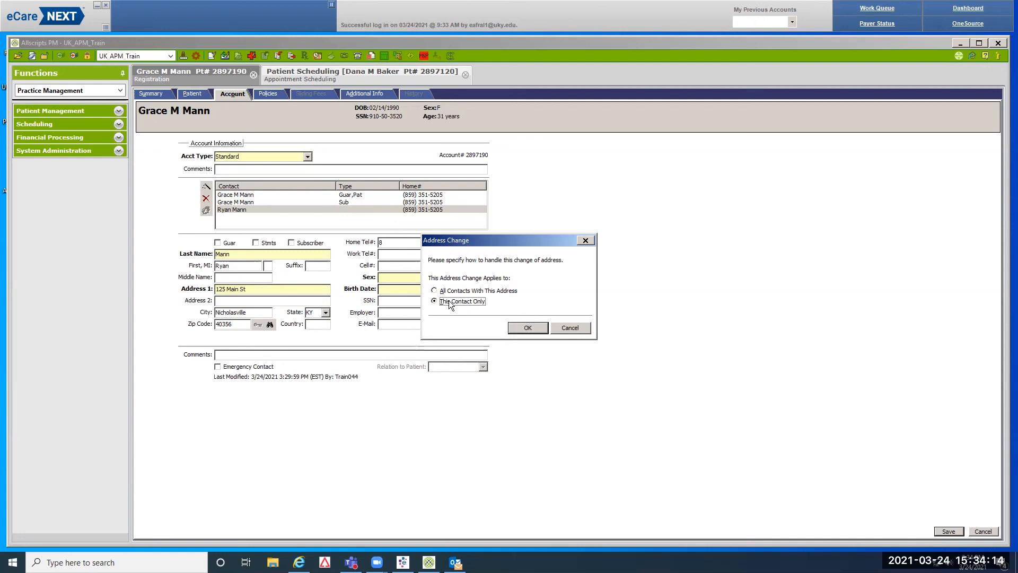
left_click(517, 327)
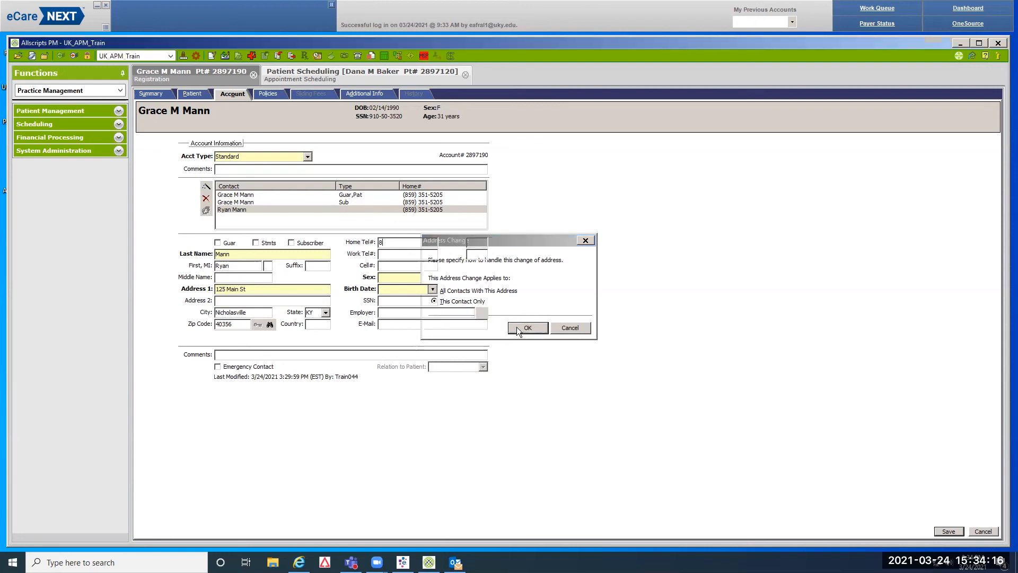
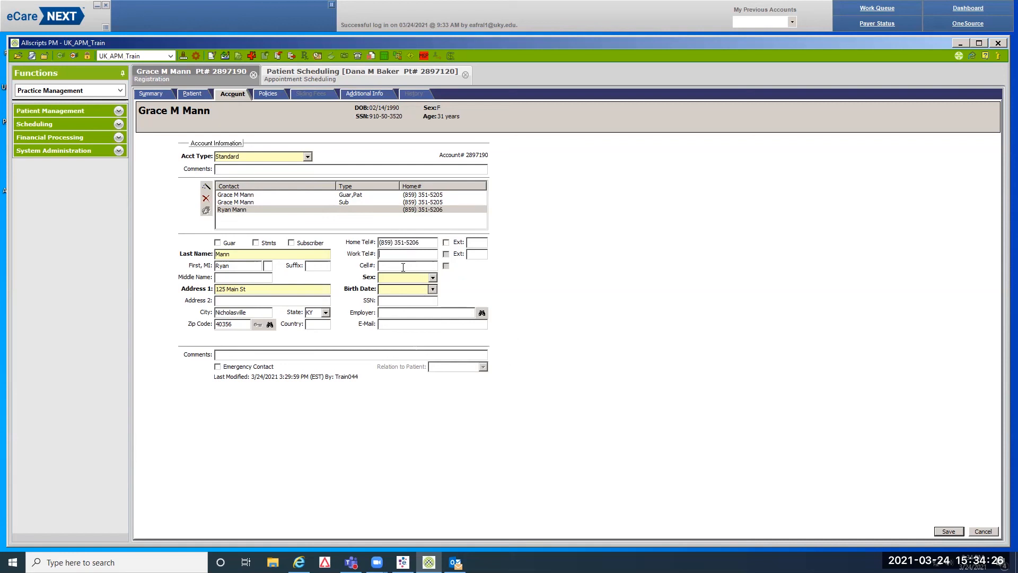
key("Tab")
type("M")
key("Tab")
type("4151989")
Mark the contact as emergency contact with relation Spouse
left_click(217, 367)
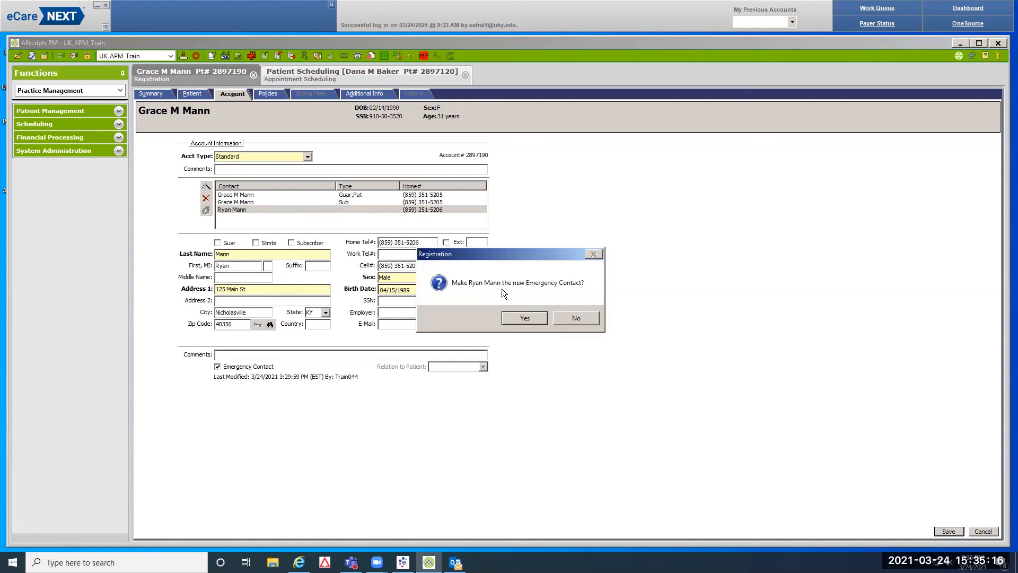
left_click(522, 317)
left_click(444, 366)
type("Spouse")
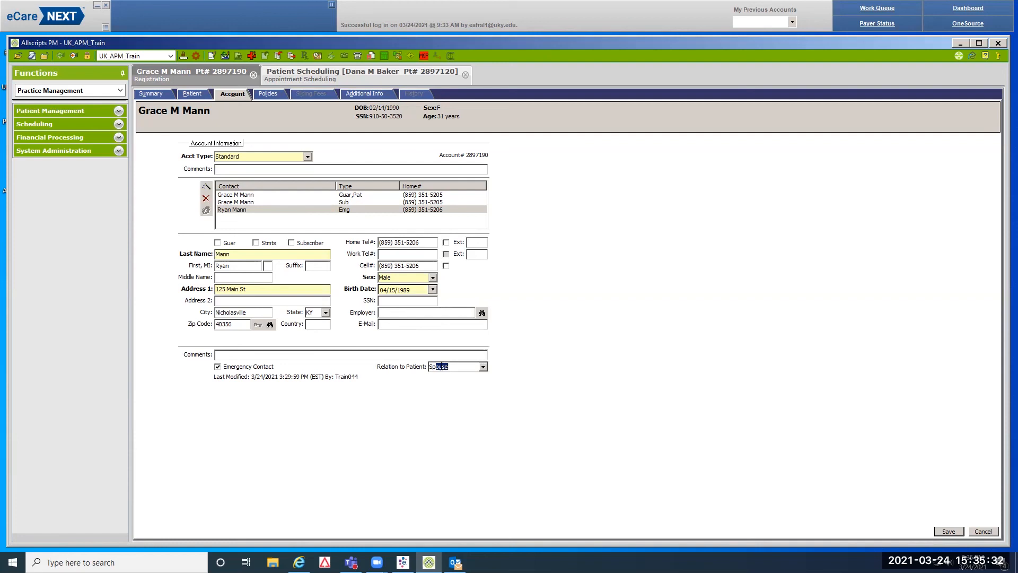
left_click(268, 93)
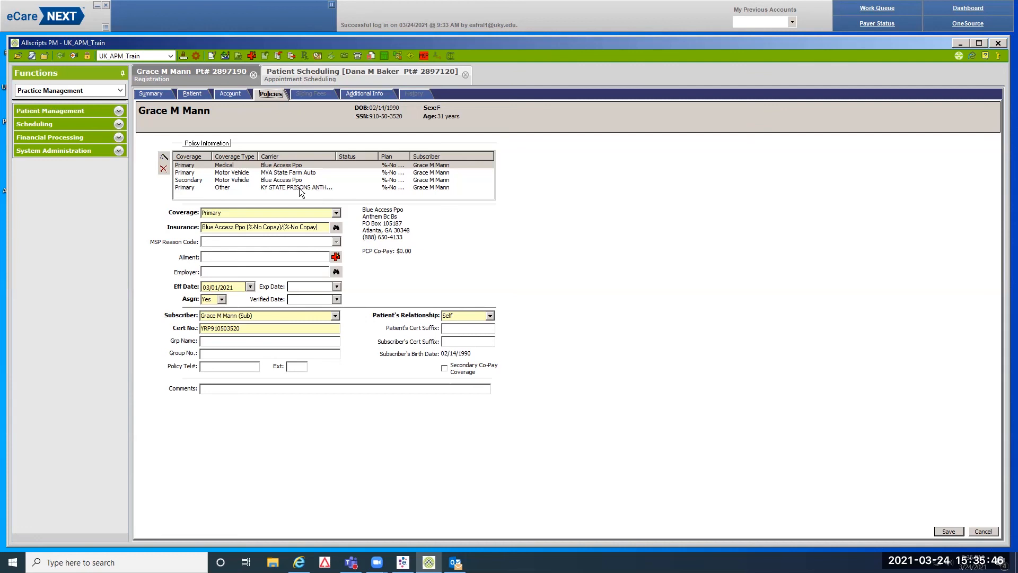
Set the KY STATE PRISONS policy to coverage Not Available, expiring 03/15/2021
left_click(223, 189)
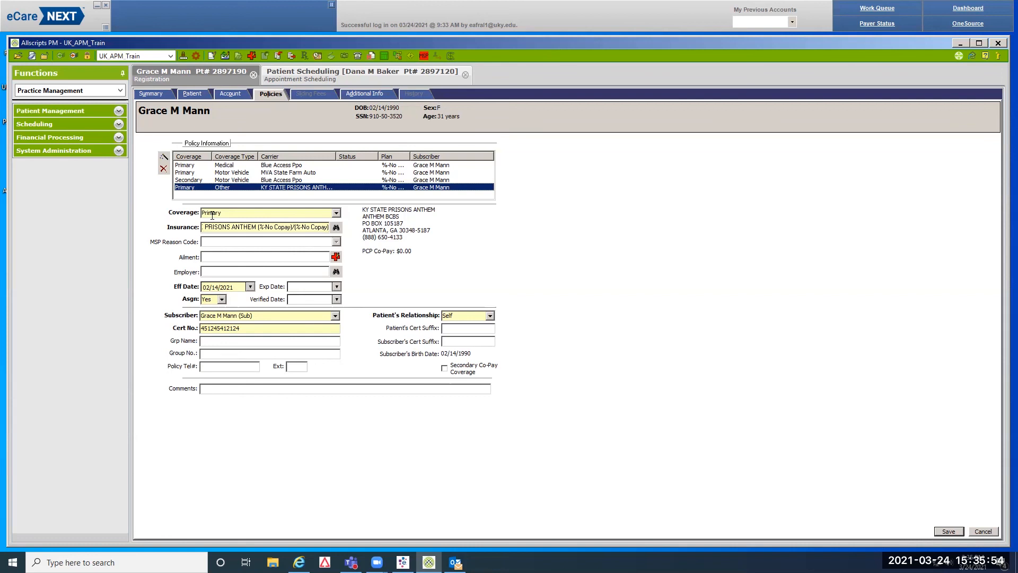
left_click(336, 213)
left_click(272, 257)
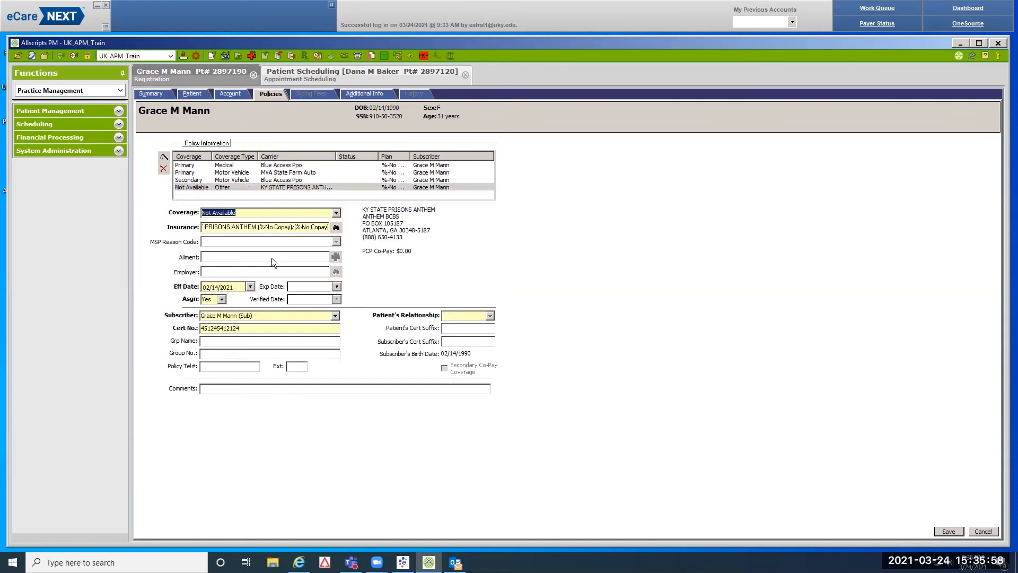
left_click(295, 286)
type("03152021")
key("Tab")
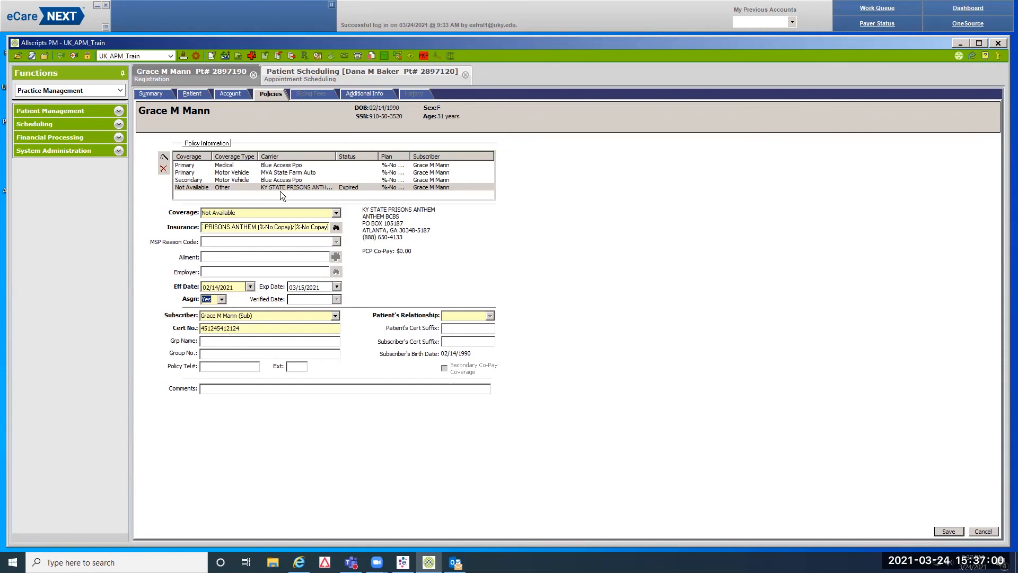
In Additional Info, set Contact Preference to By Text and clear the Prisoner special status
left_click(364, 96)
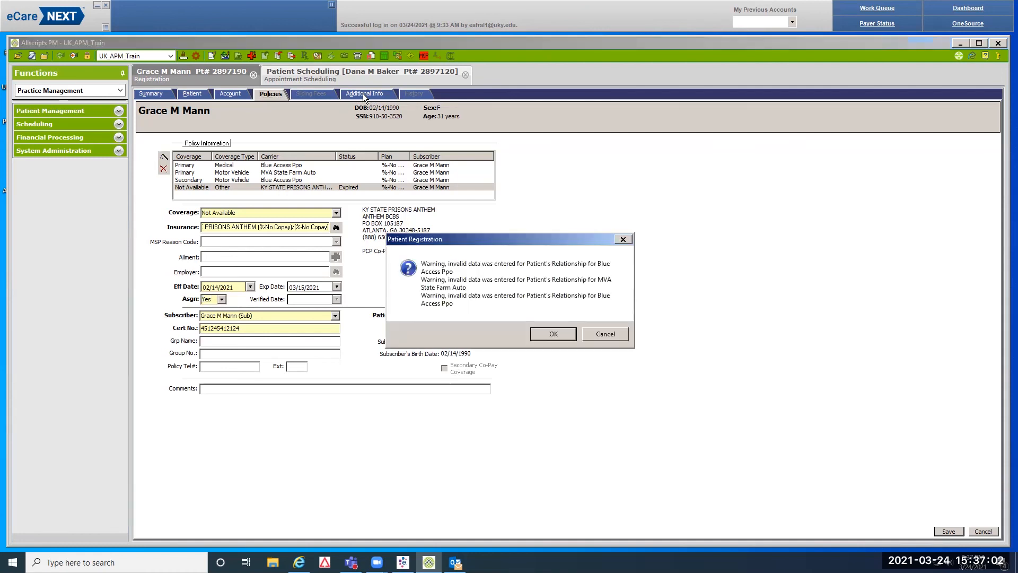
left_click(554, 334)
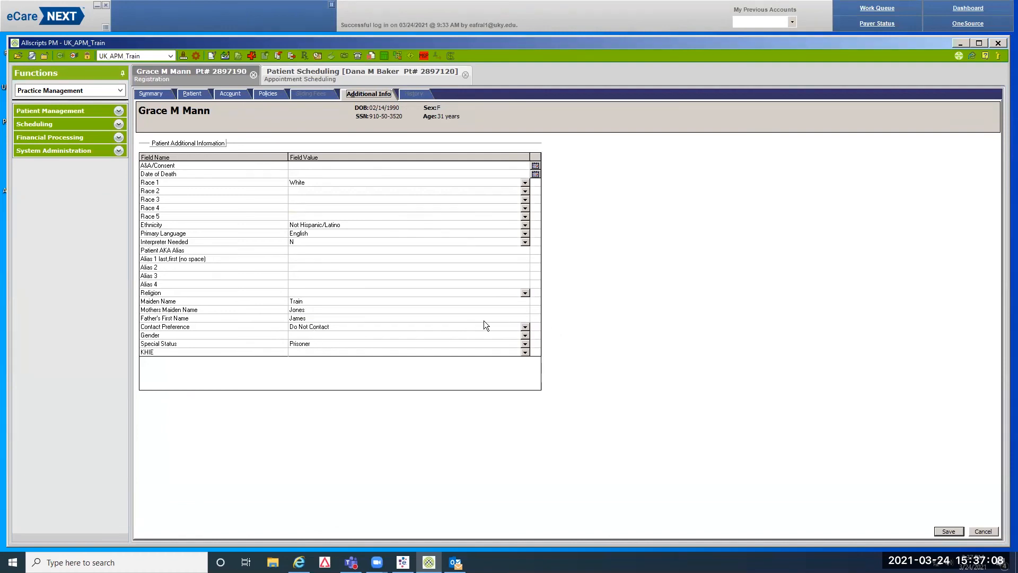
left_click(525, 327)
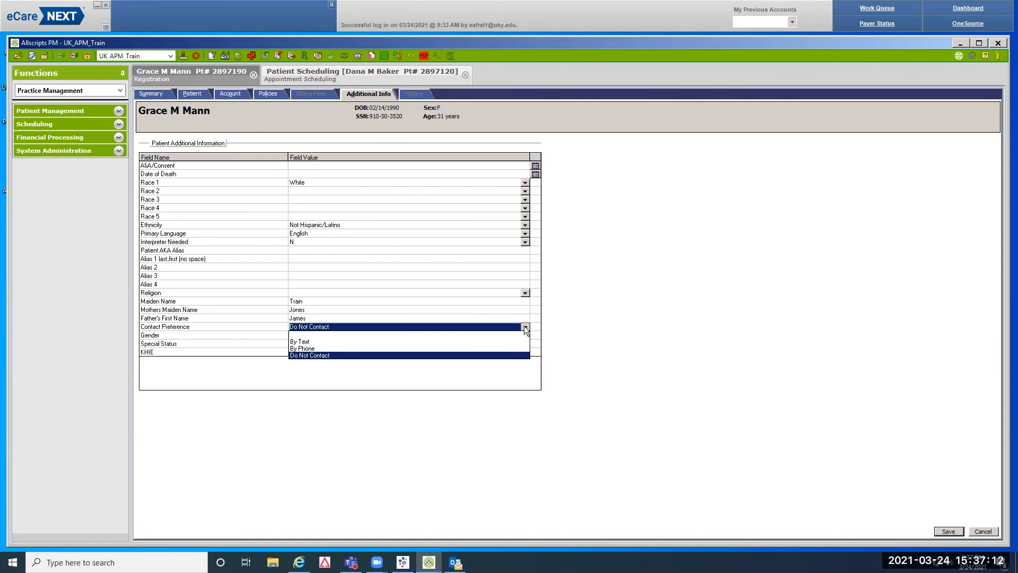
left_click(305, 342)
left_click(305, 342)
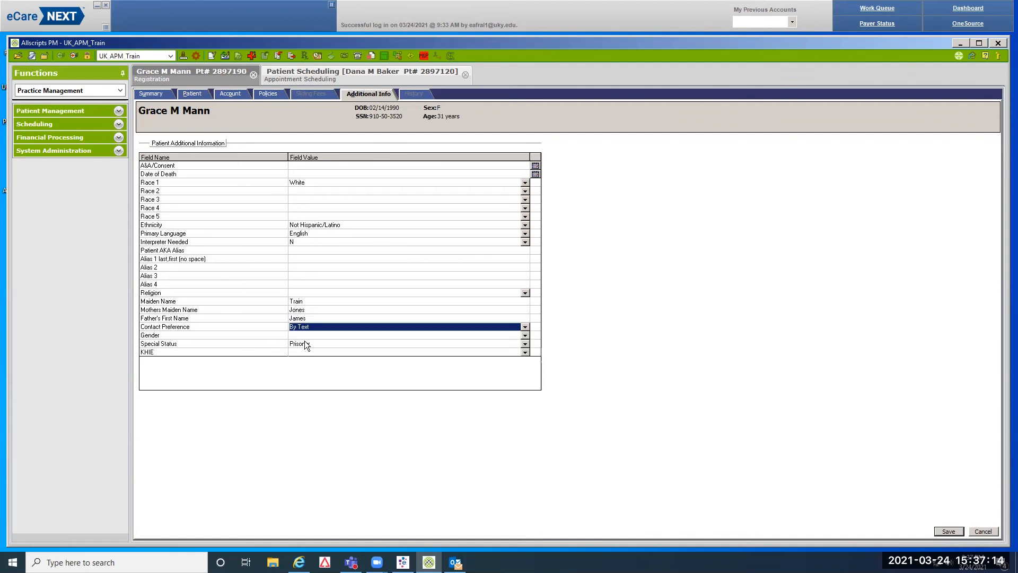
left_click(313, 345)
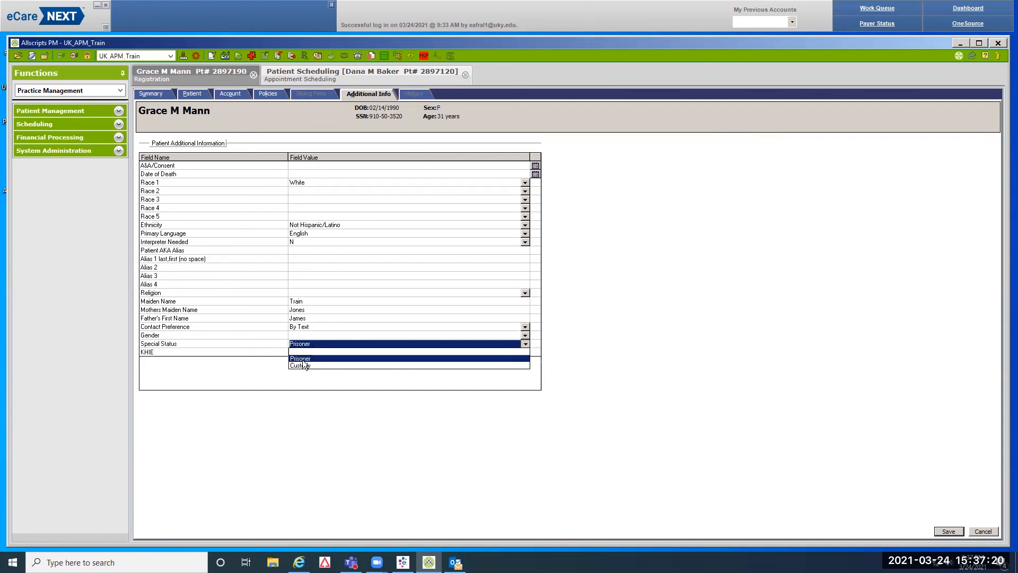
left_click(301, 352)
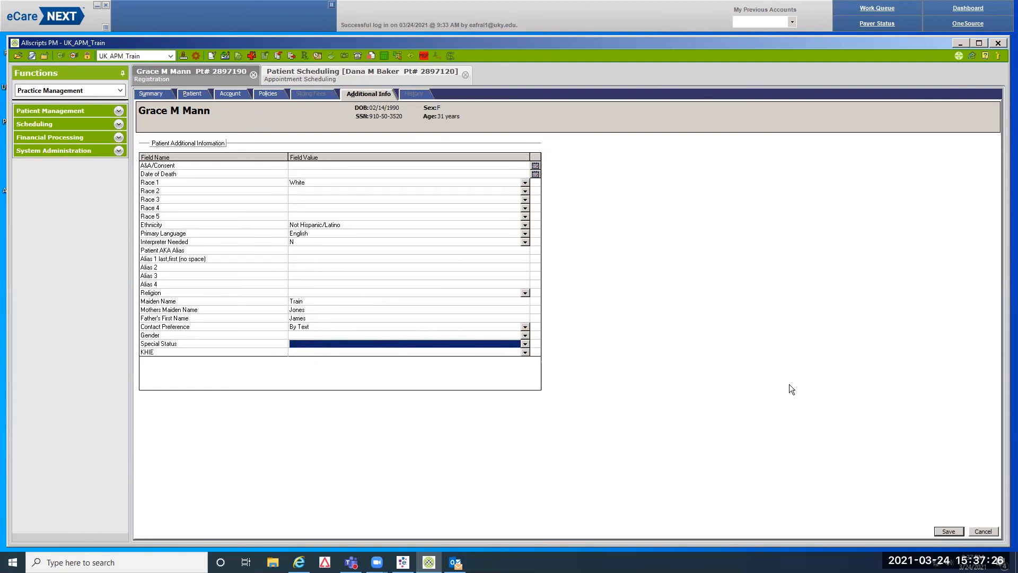
Save the patient's changes, accepting the warning
left_click(948, 532)
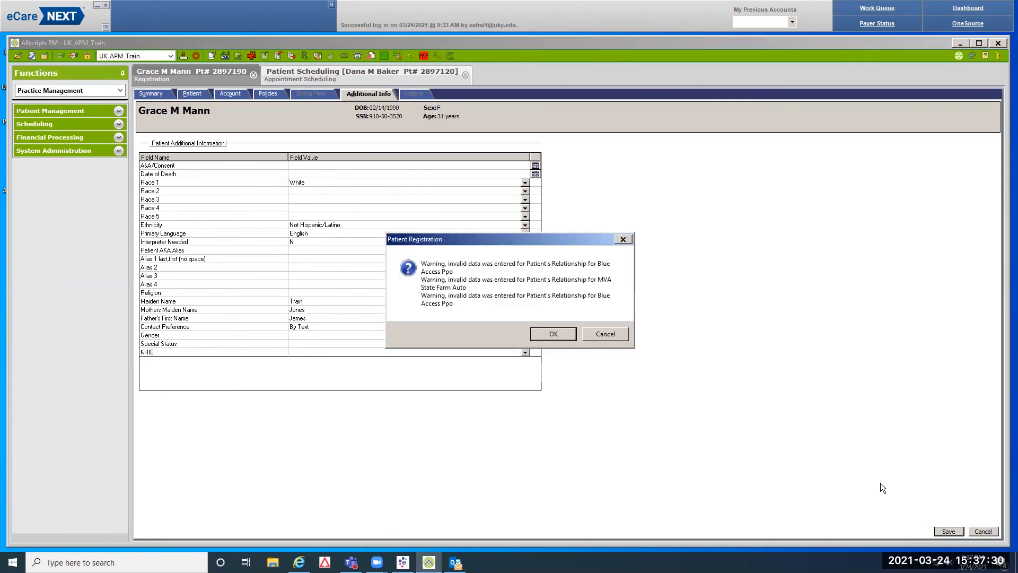
left_click(554, 334)
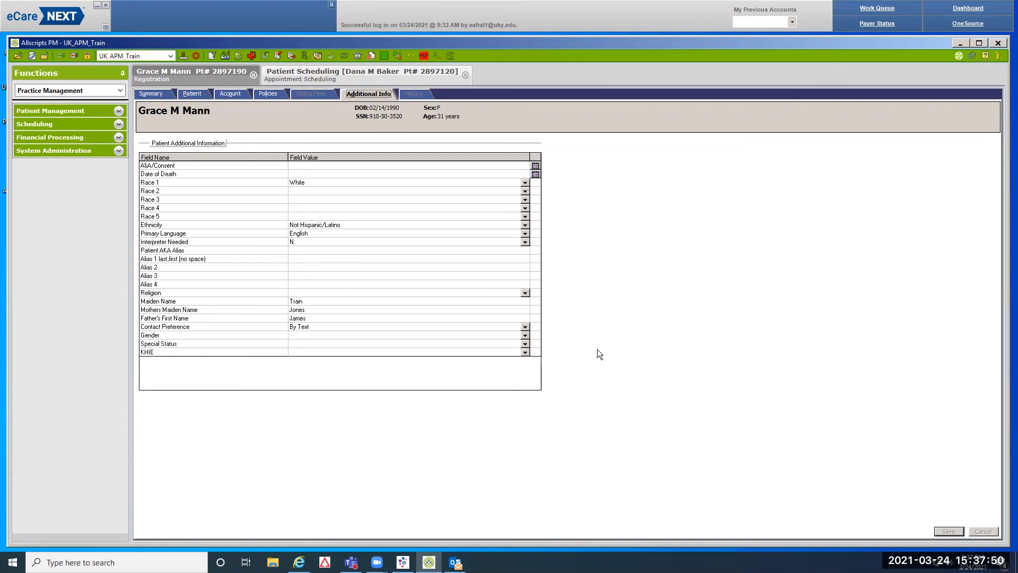
left_click(147, 93)
Search for the patient by name and birth date and reopen her record
left_click(277, 144)
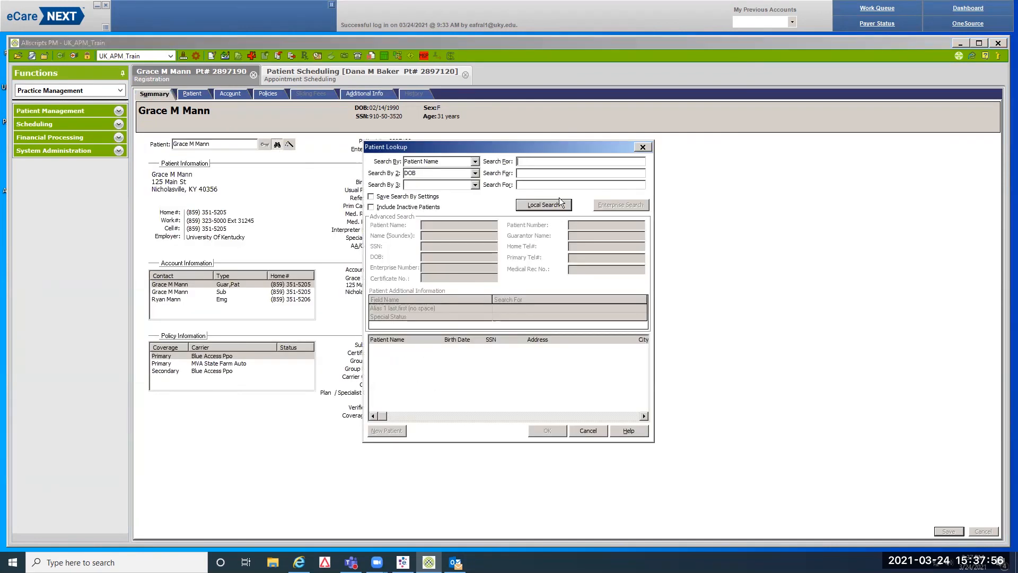
key("Tab")
type("02141990")
left_click(560, 203)
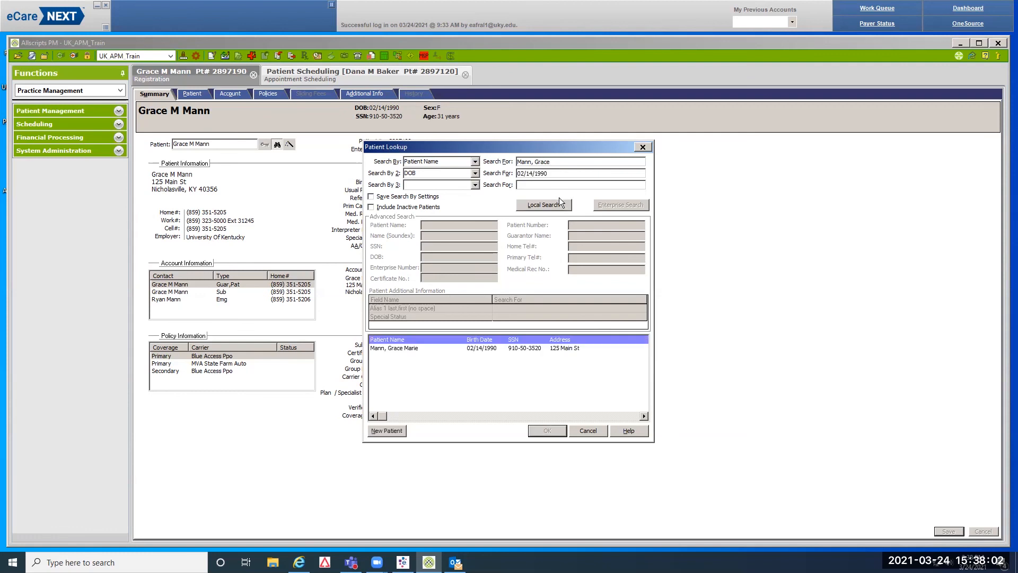
left_click(479, 345)
left_click(547, 430)
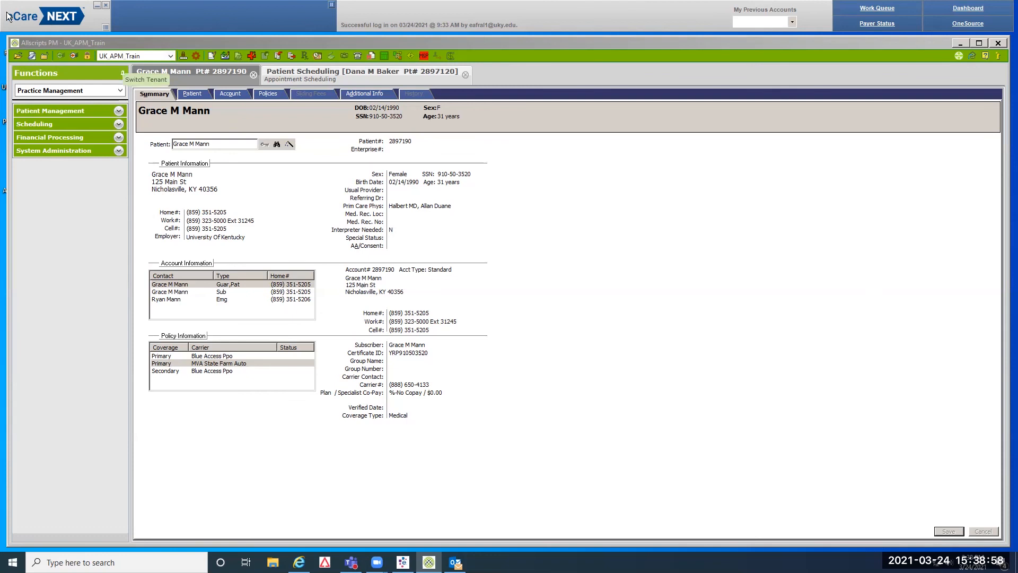
Minimize eCare NEXT, log off Allscripts PM and close its window
left_click(106, 7)
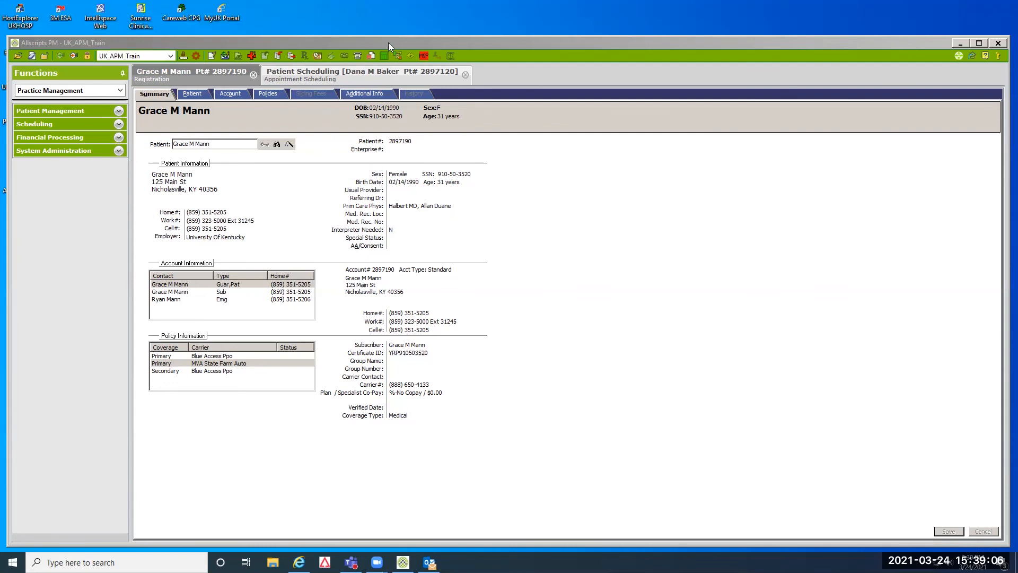
left_click_drag(388, 40, 381, 9)
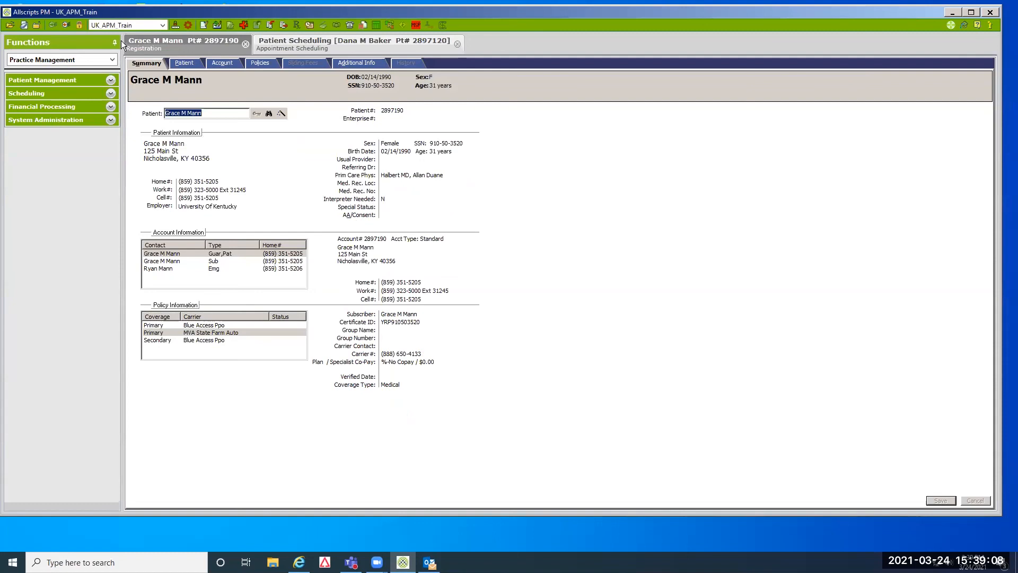
left_click(66, 25)
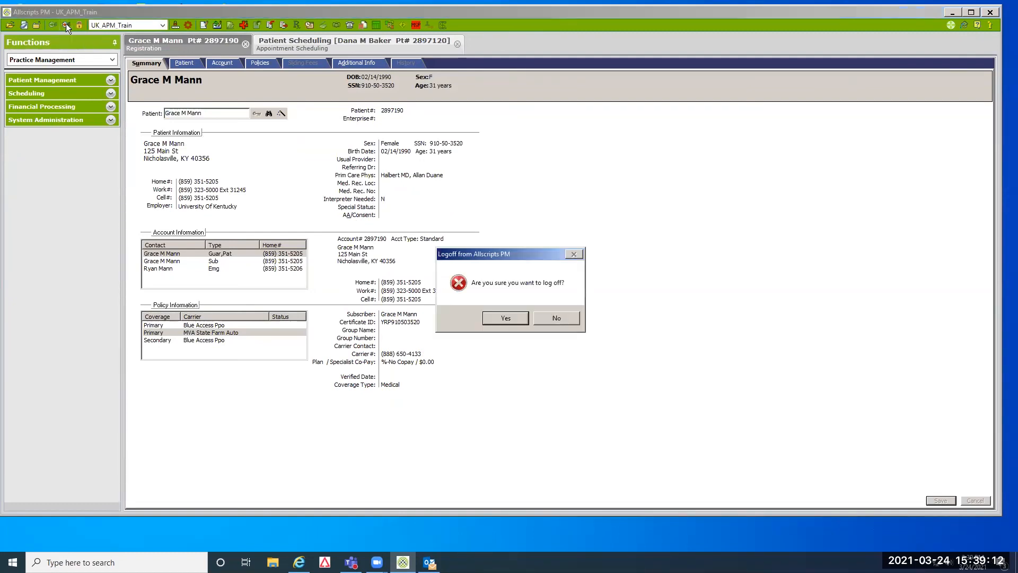
left_click(507, 318)
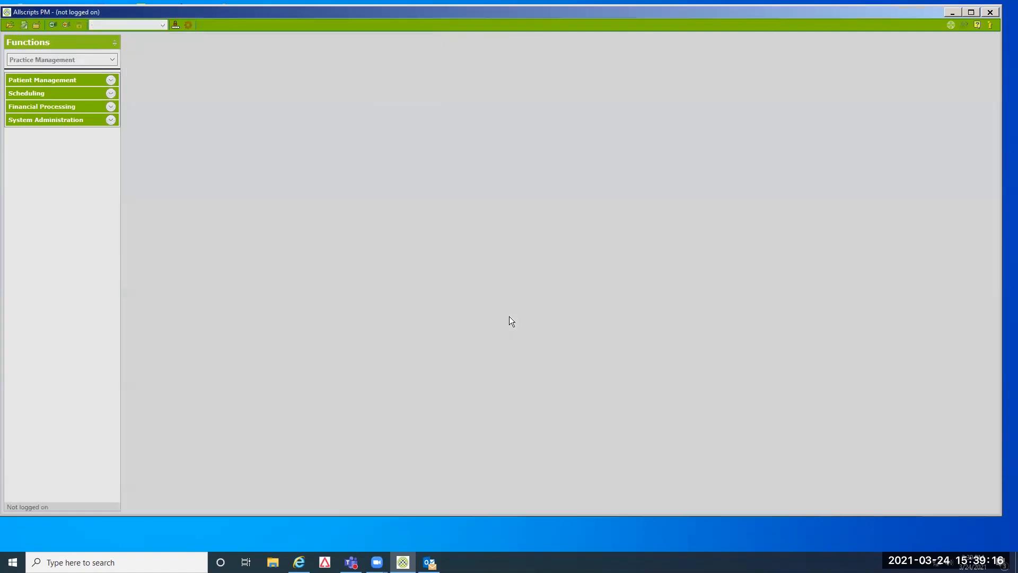
left_click(991, 13)
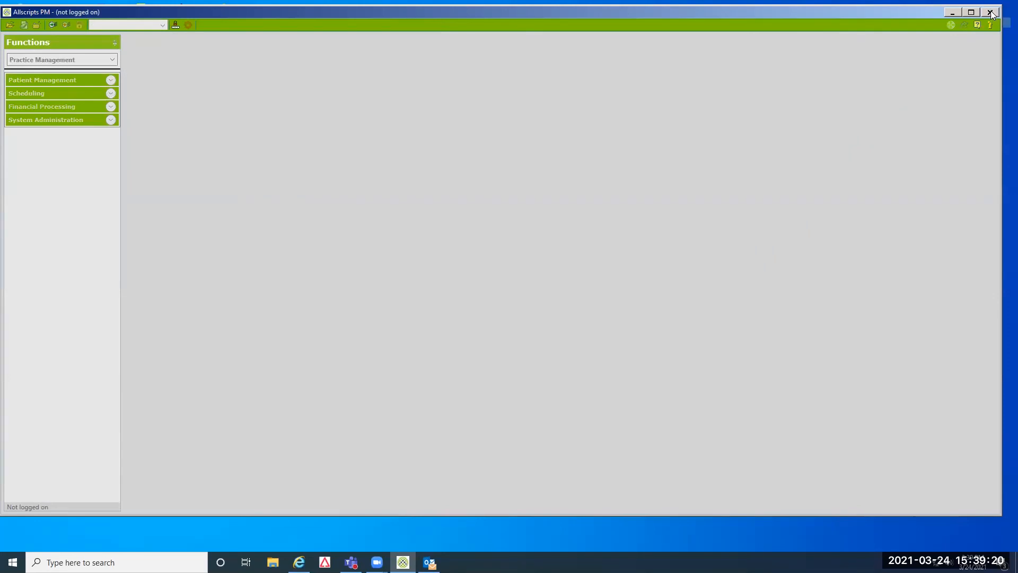